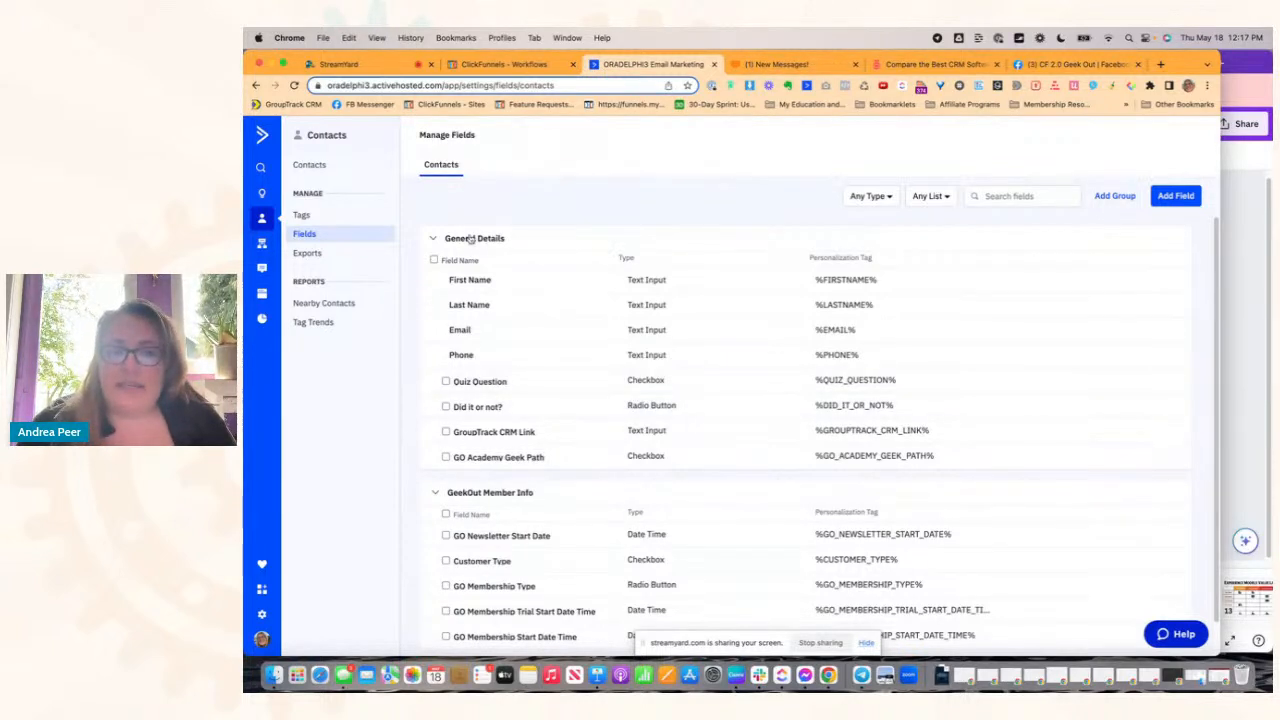
Step: Switch to StreamYard and add the shared screen to the live broadcast
scroll(504, 500, down, 1)
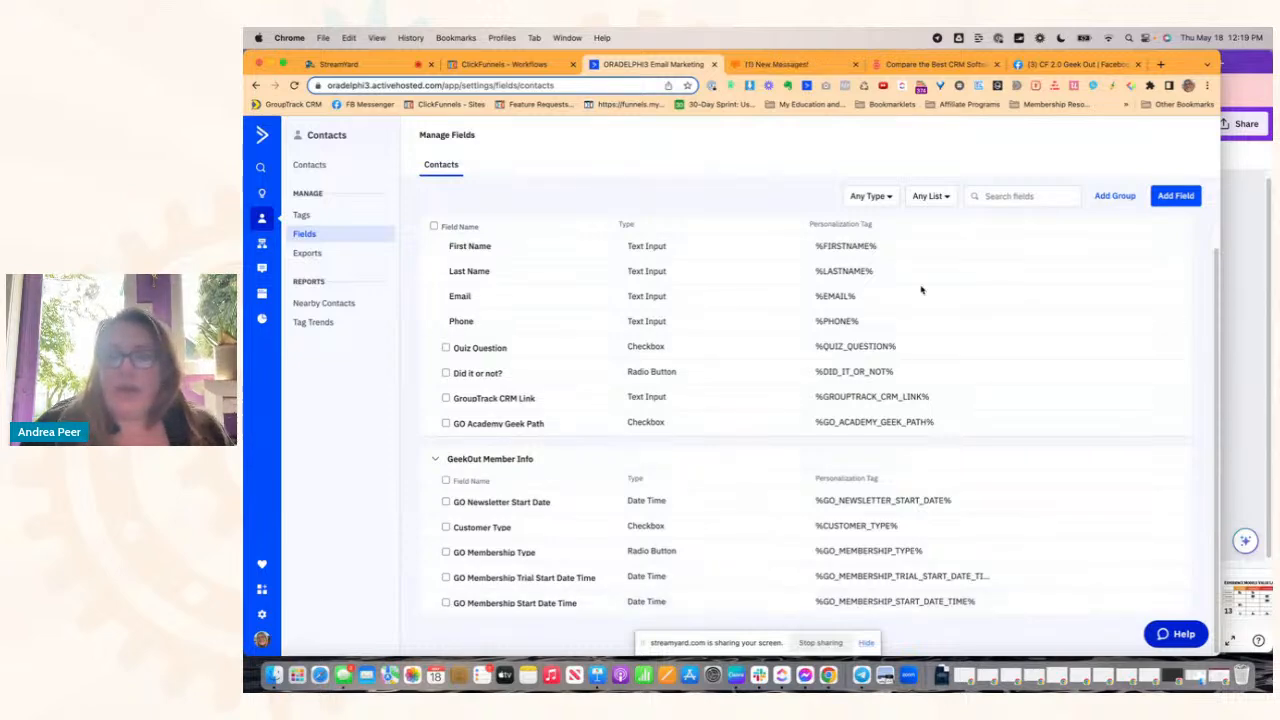
click(372, 68)
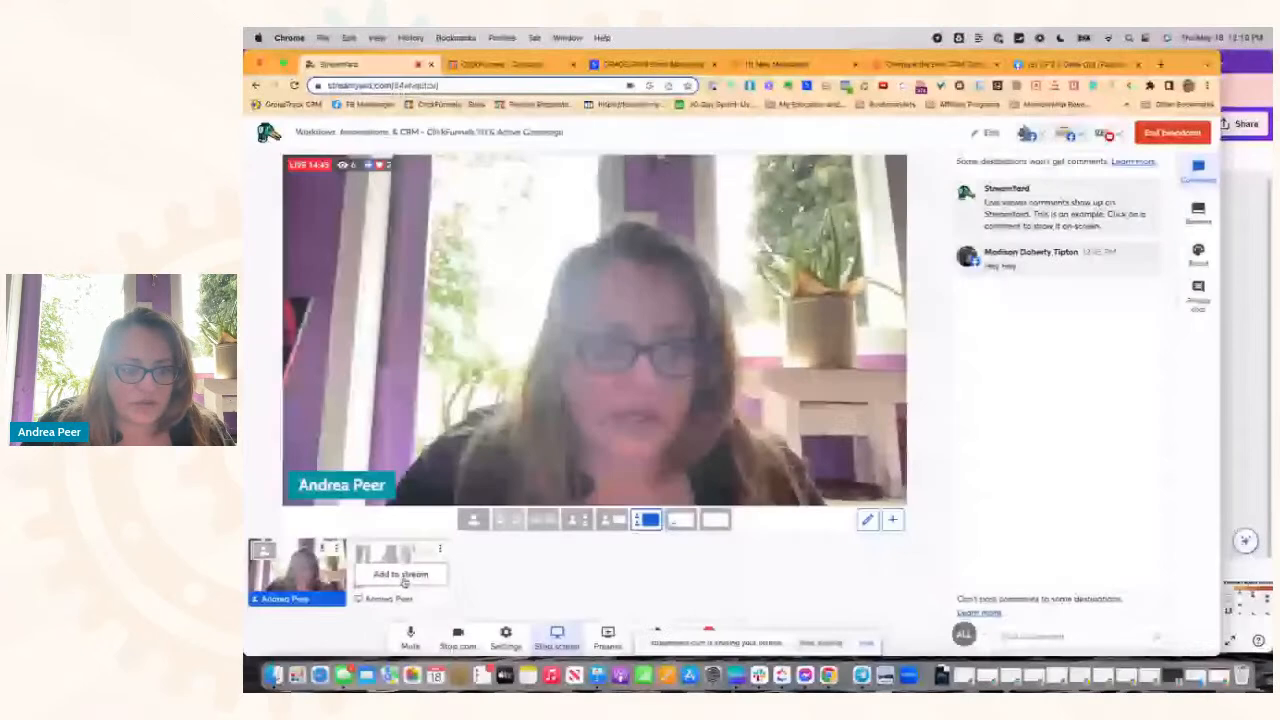
click(403, 580)
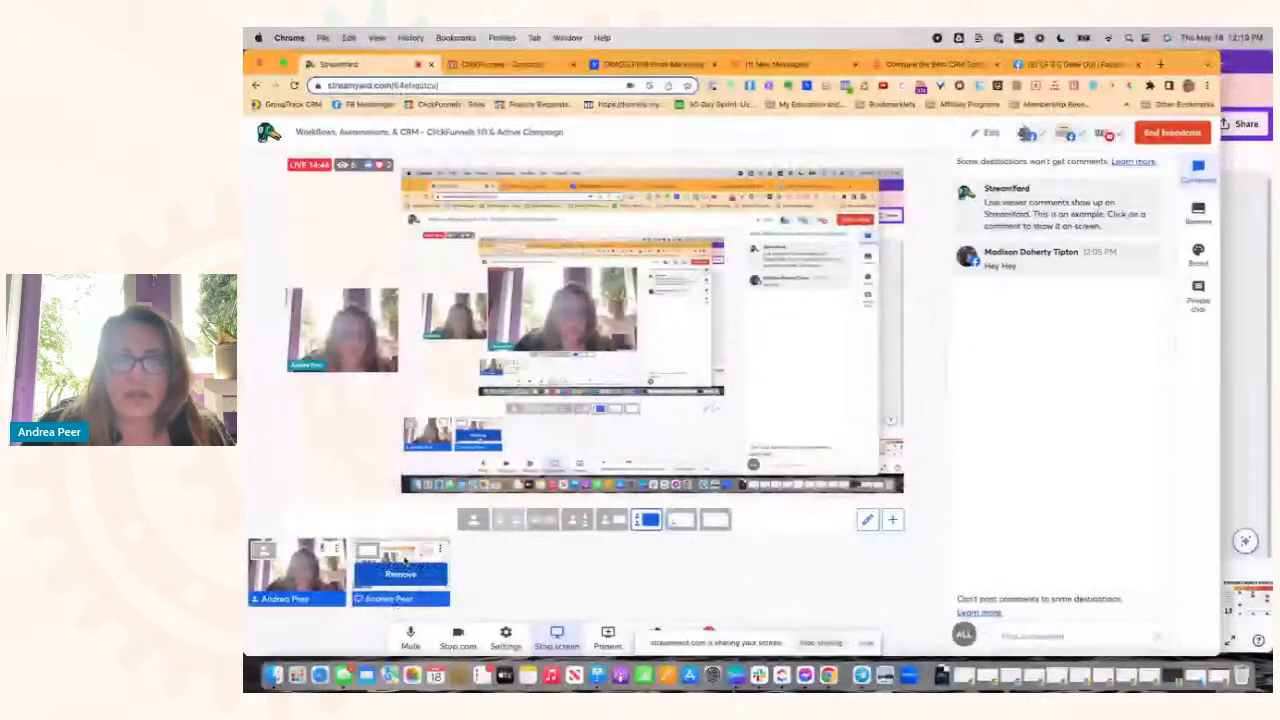
Step: Switch to ClickFunnels and check the Source entry in the contact's overview
click(526, 66)
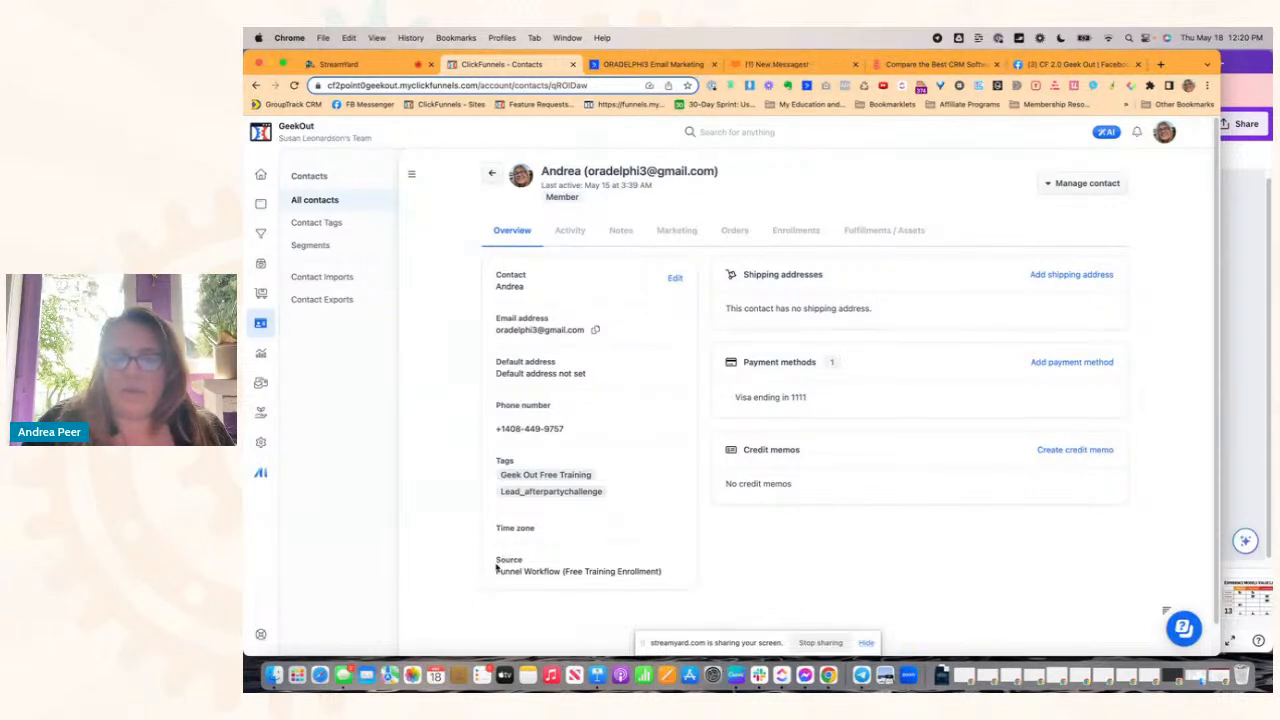
drag(496, 567, 691, 576)
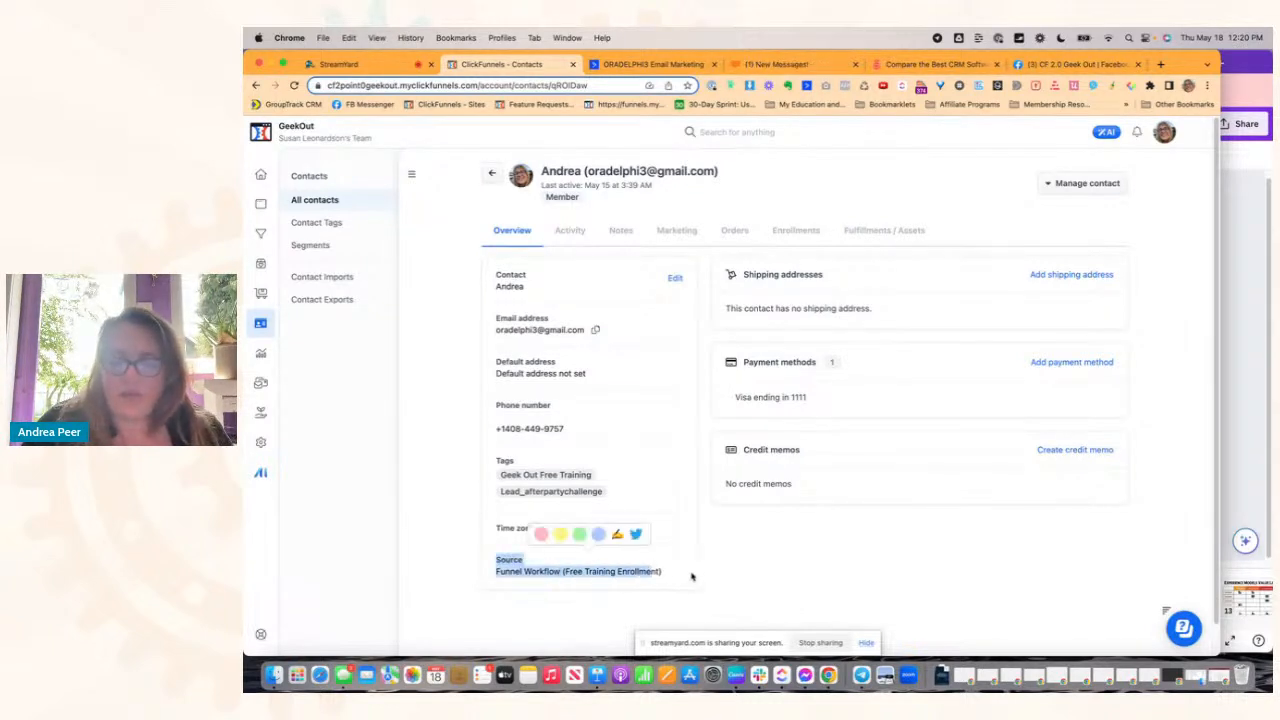
click(738, 569)
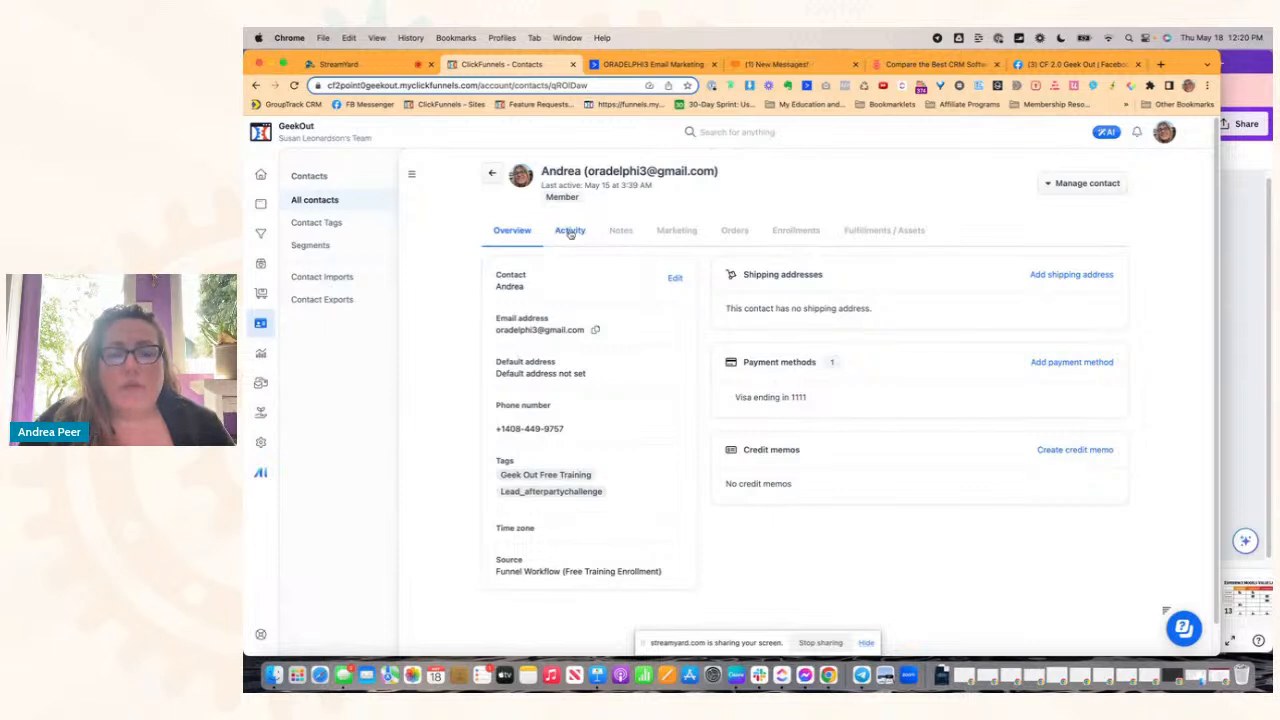
Step: Open the contact's details for editing and go to the Custom Attributes section
click(1045, 184)
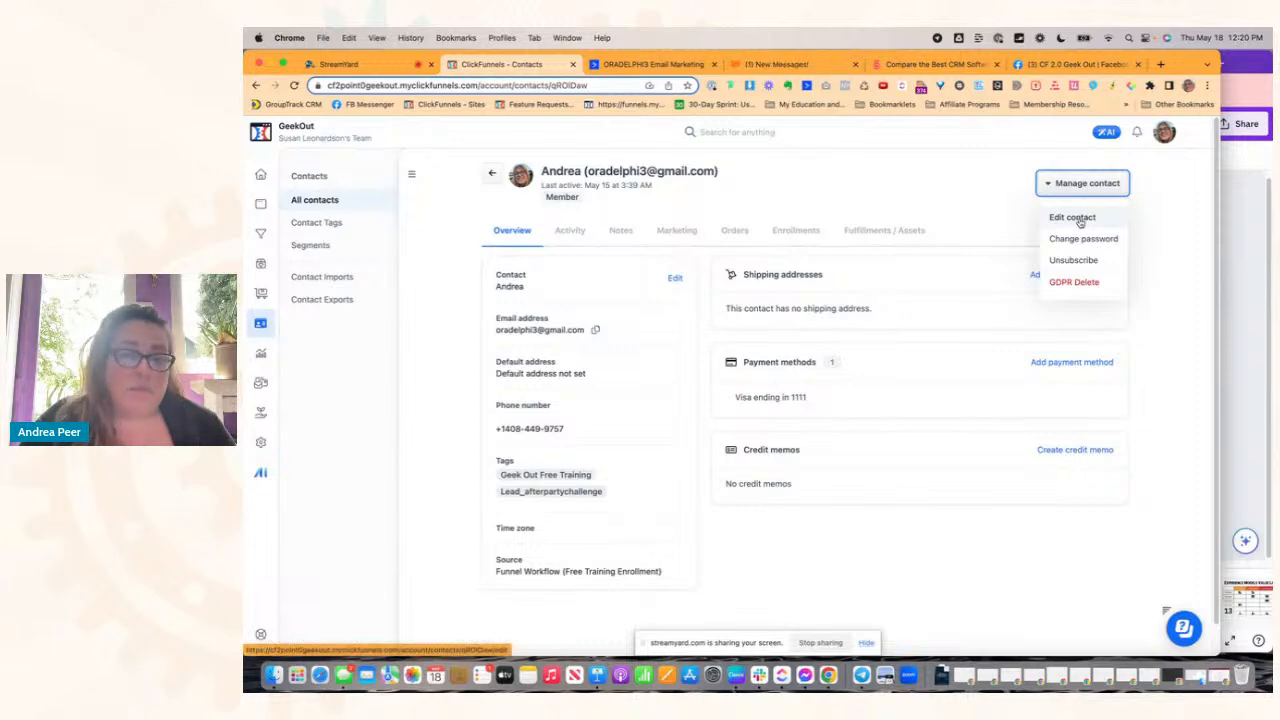
click(1075, 218)
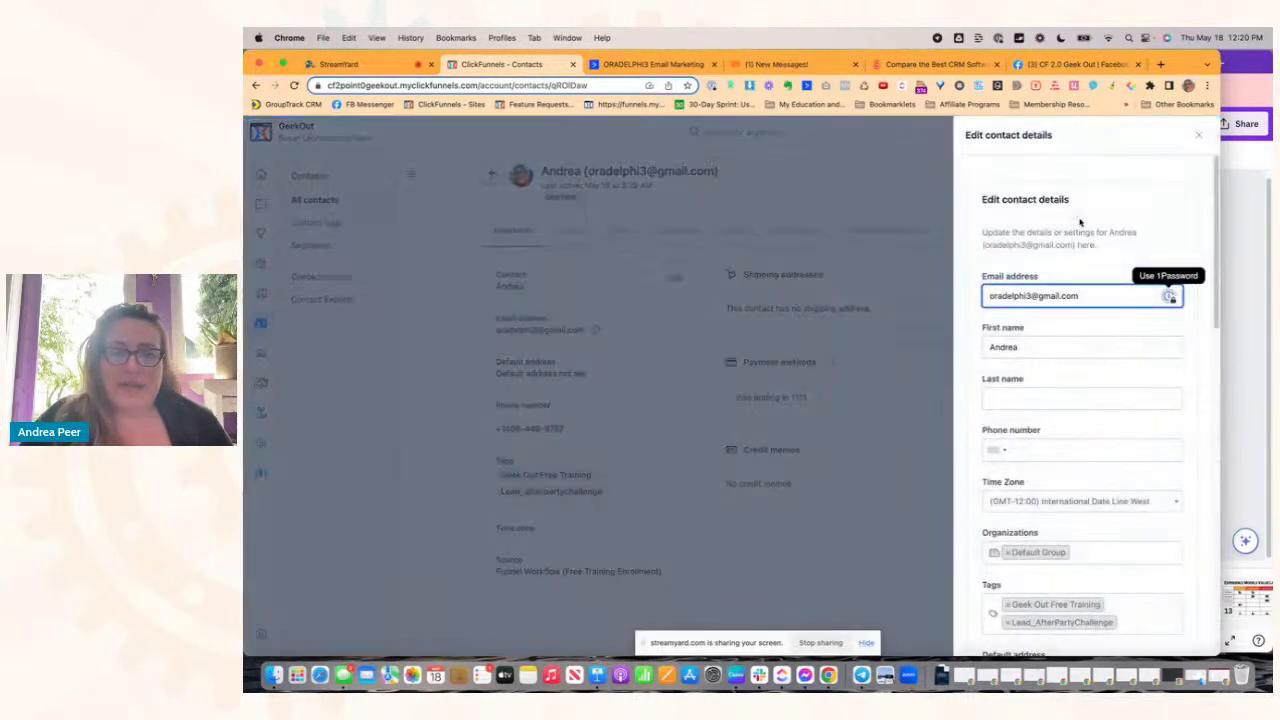
scroll(1046, 421, down, 8)
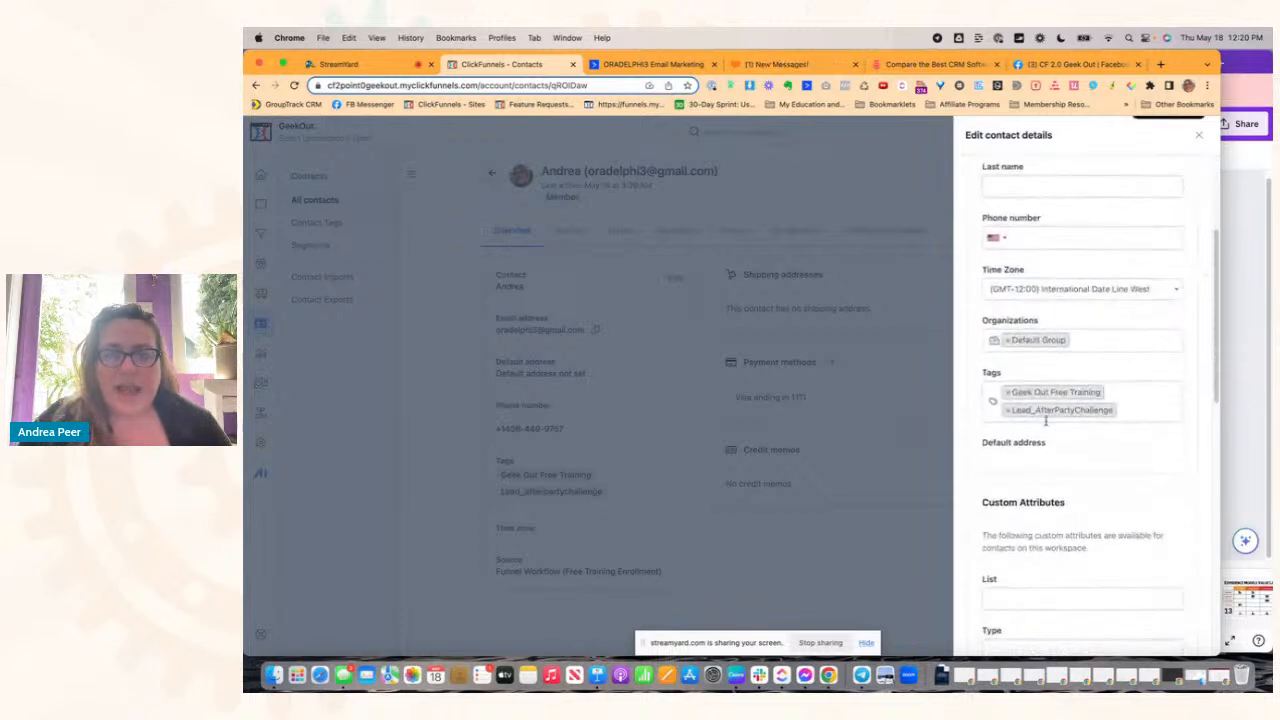
scroll(1046, 421, down, 4)
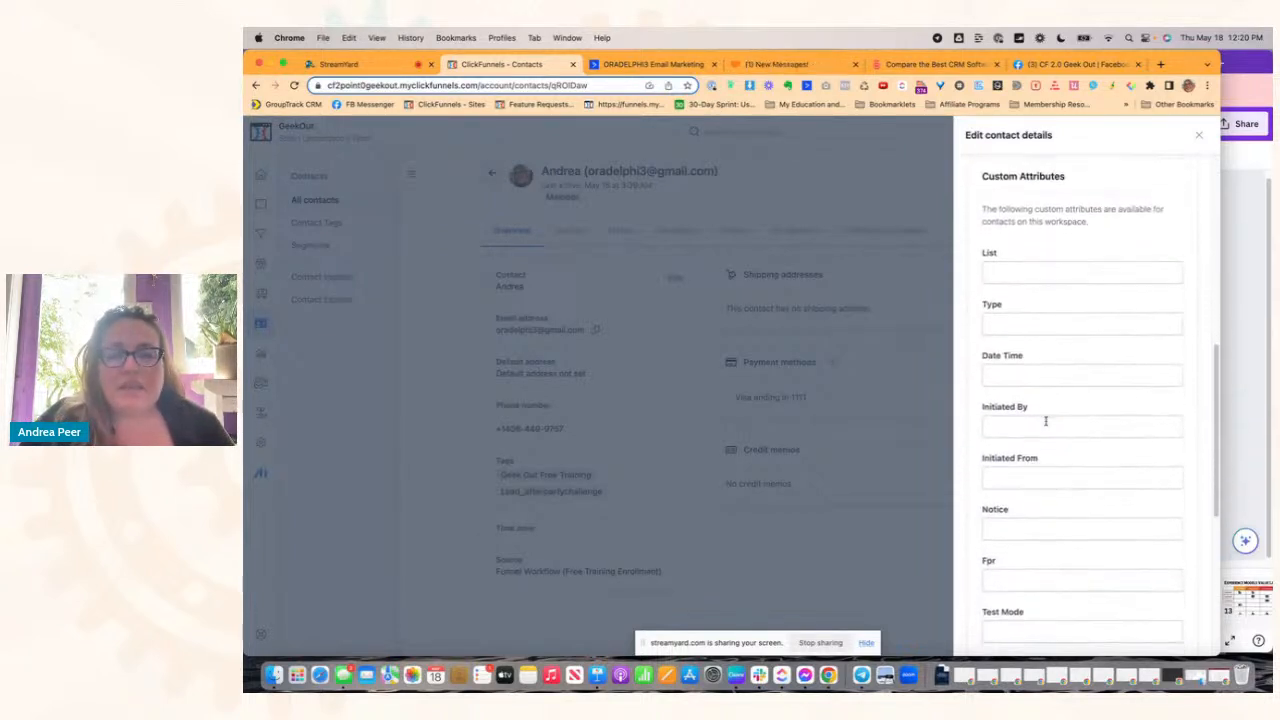
drag(983, 176, 1108, 177)
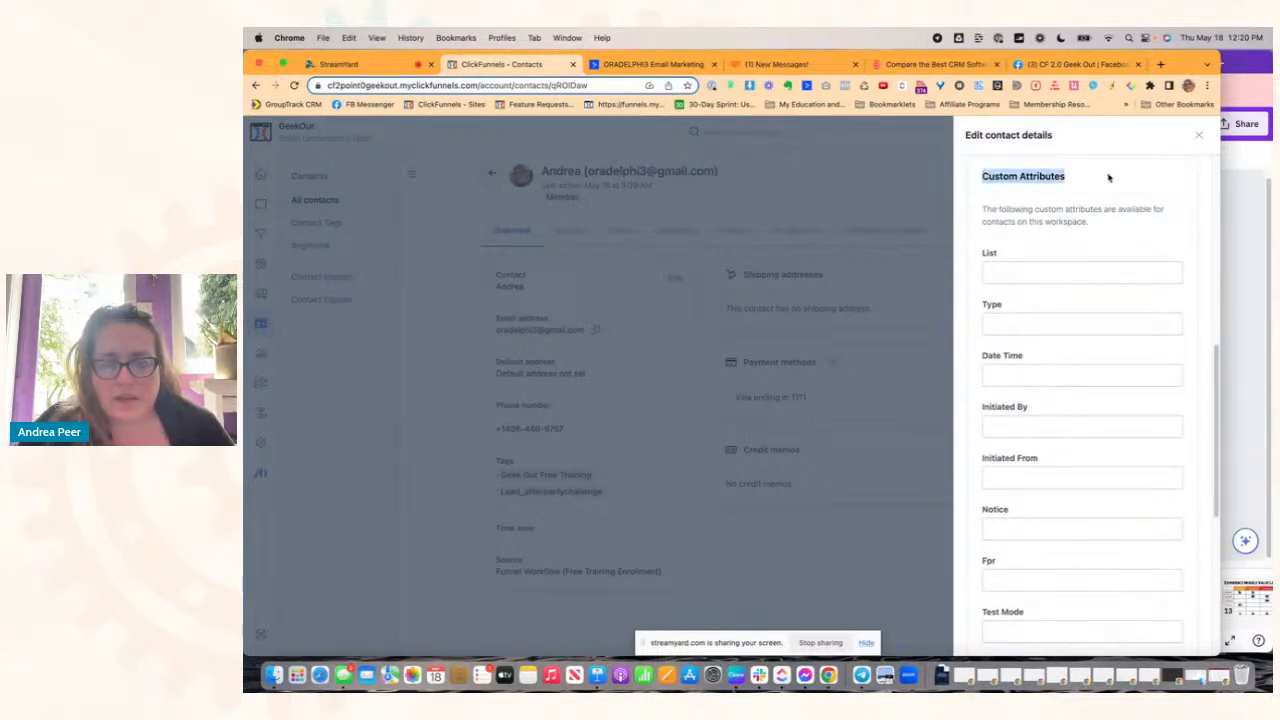
Step: Examine the custom attribute fields from List through Shipping Set Default Address, and close the contact form without saving
click(1004, 269)
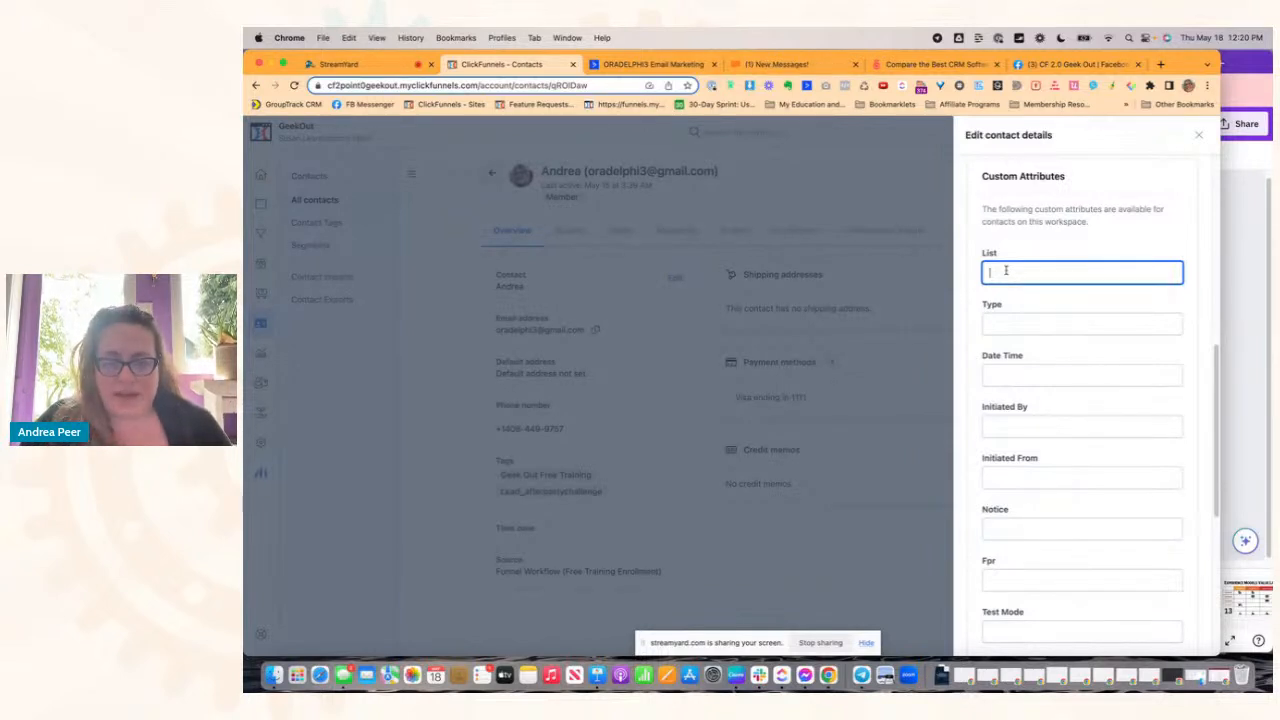
click(1006, 321)
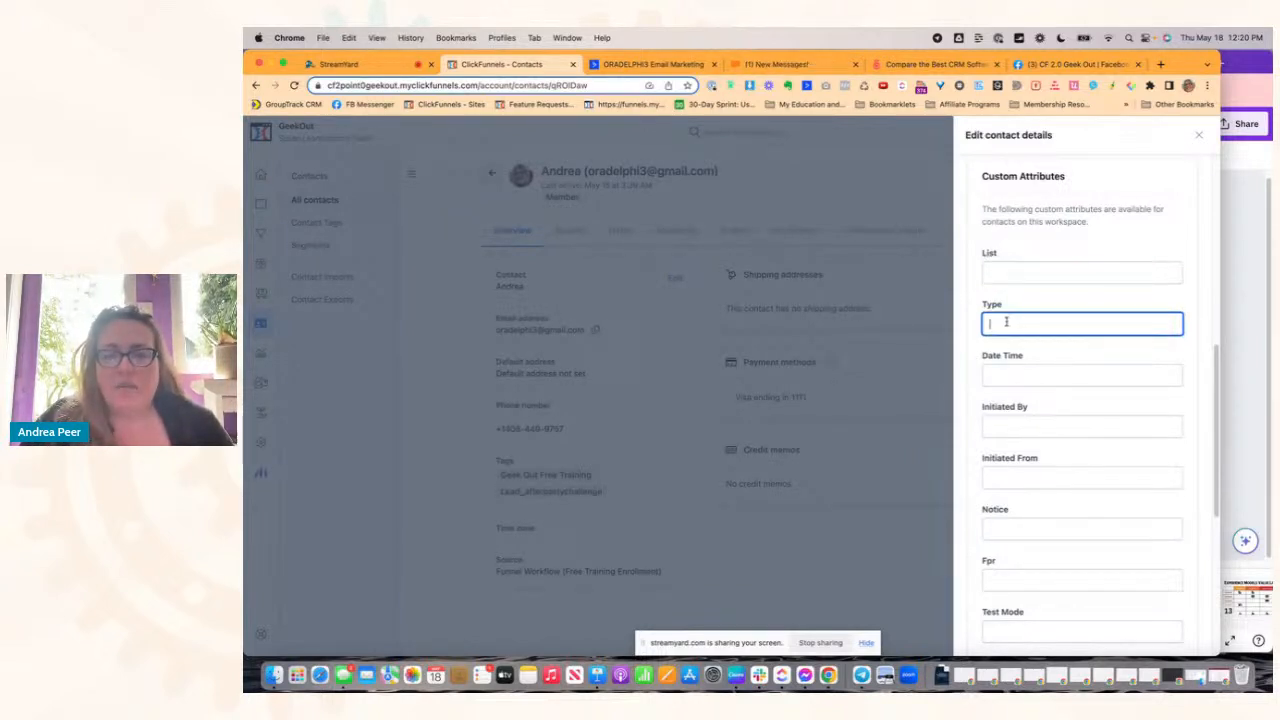
click(1019, 379)
click(1015, 430)
scroll(1015, 430, down, 1)
click(1014, 427)
scroll(1013, 425, down, 3)
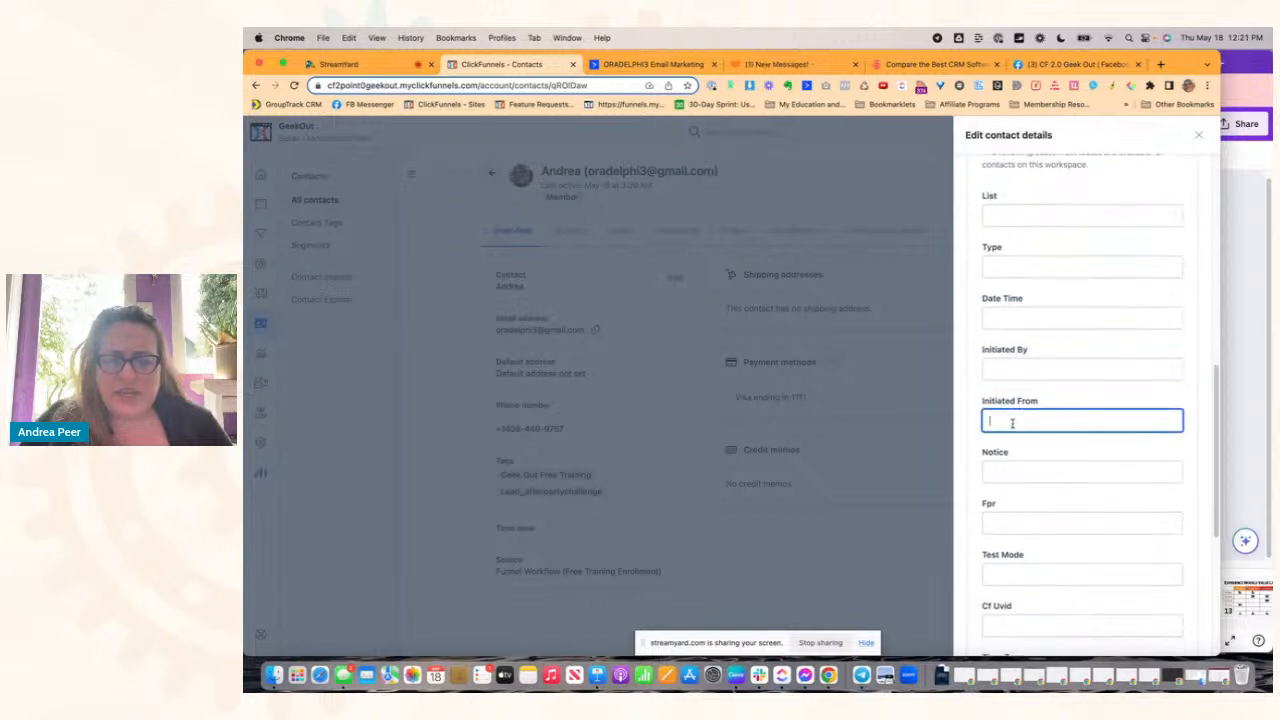
scroll(1013, 425, down, 4)
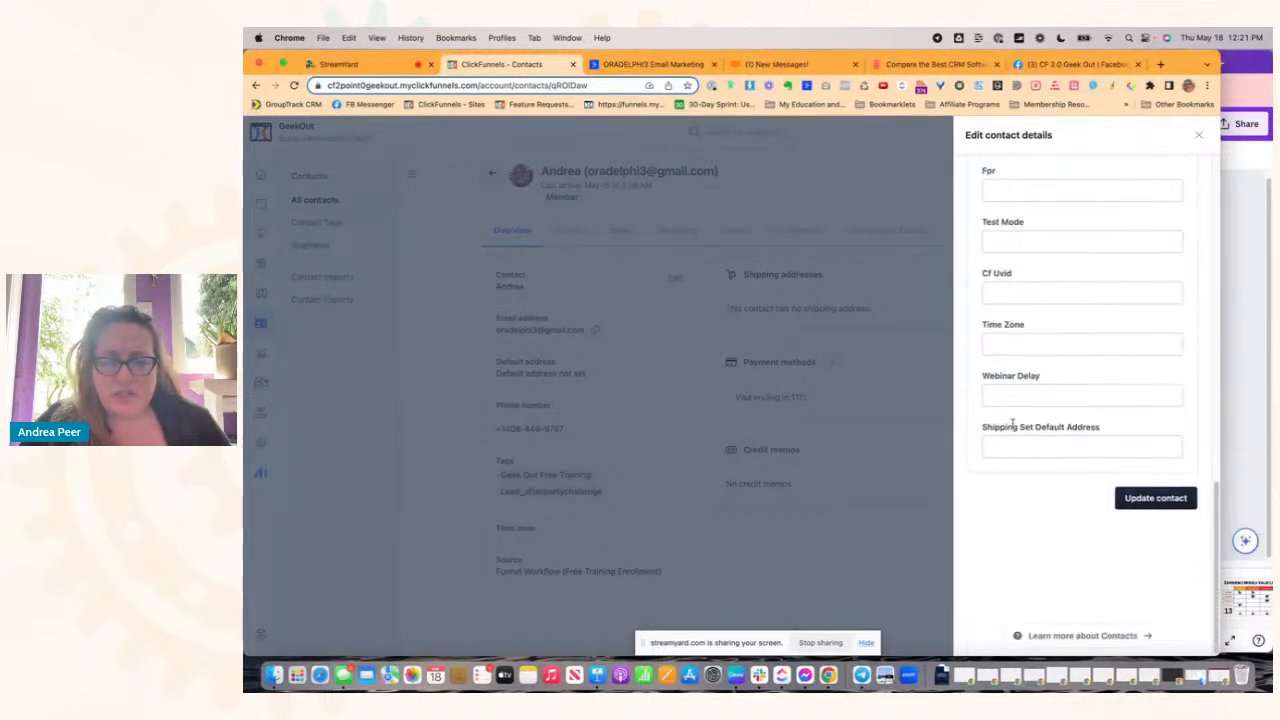
scroll(983, 380, up, 5)
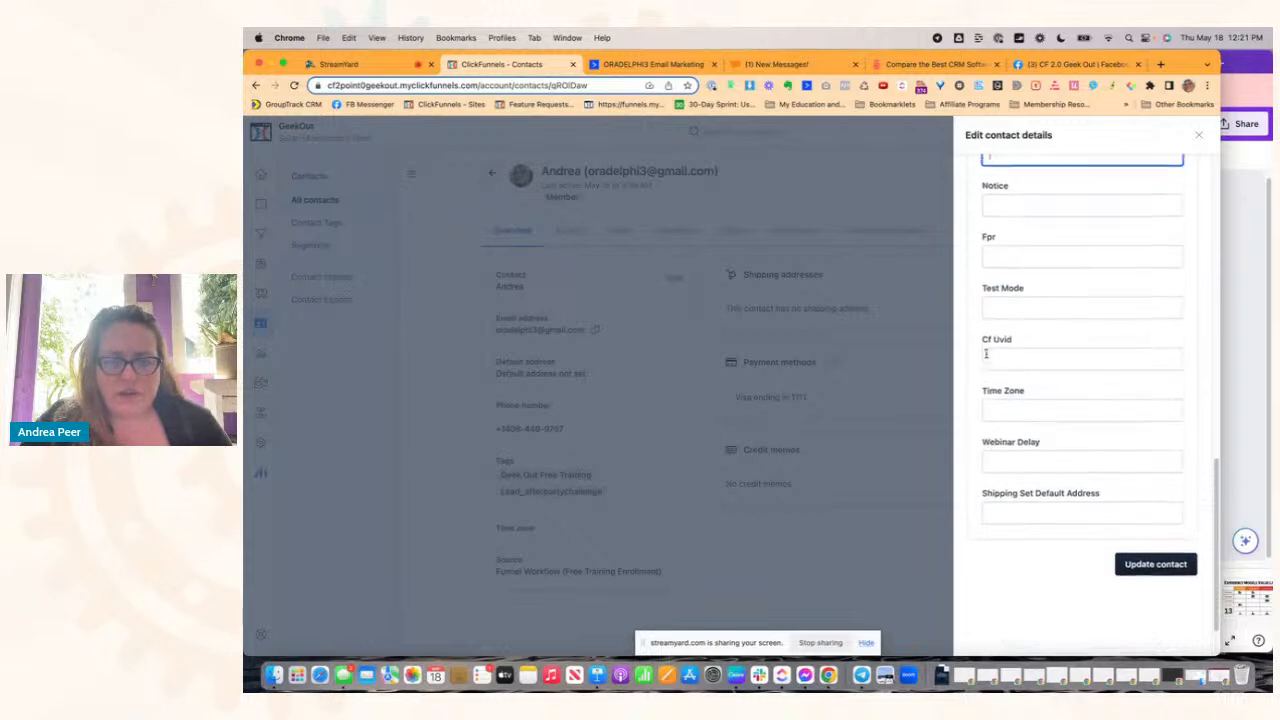
scroll(986, 360, up, 3)
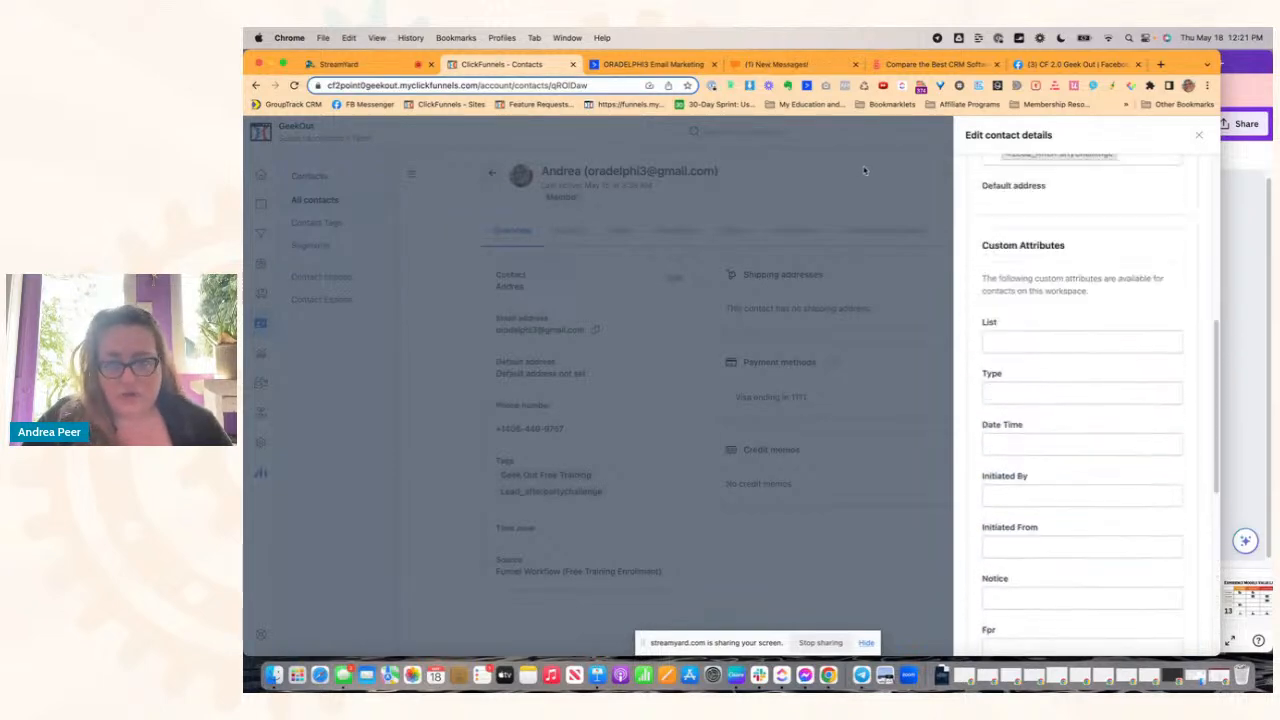
click(858, 168)
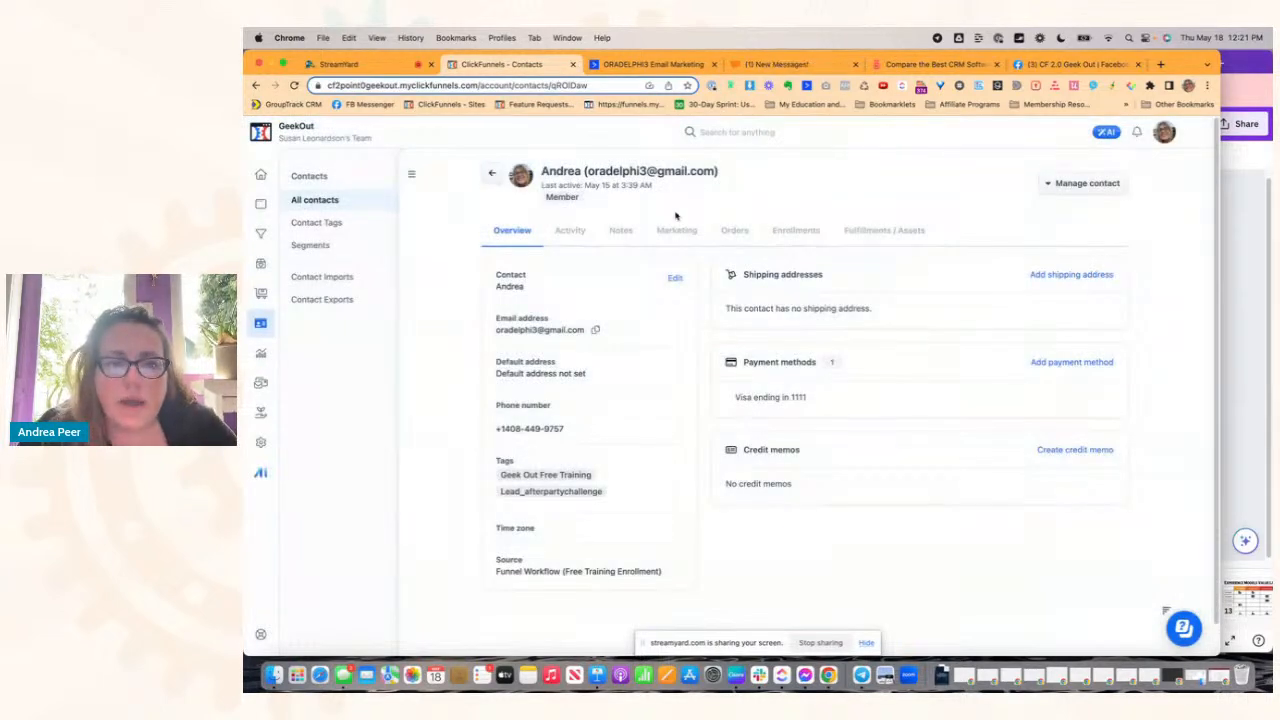
Step: Switch back to StreamYard and remove the shared screen from the live broadcast
click(345, 64)
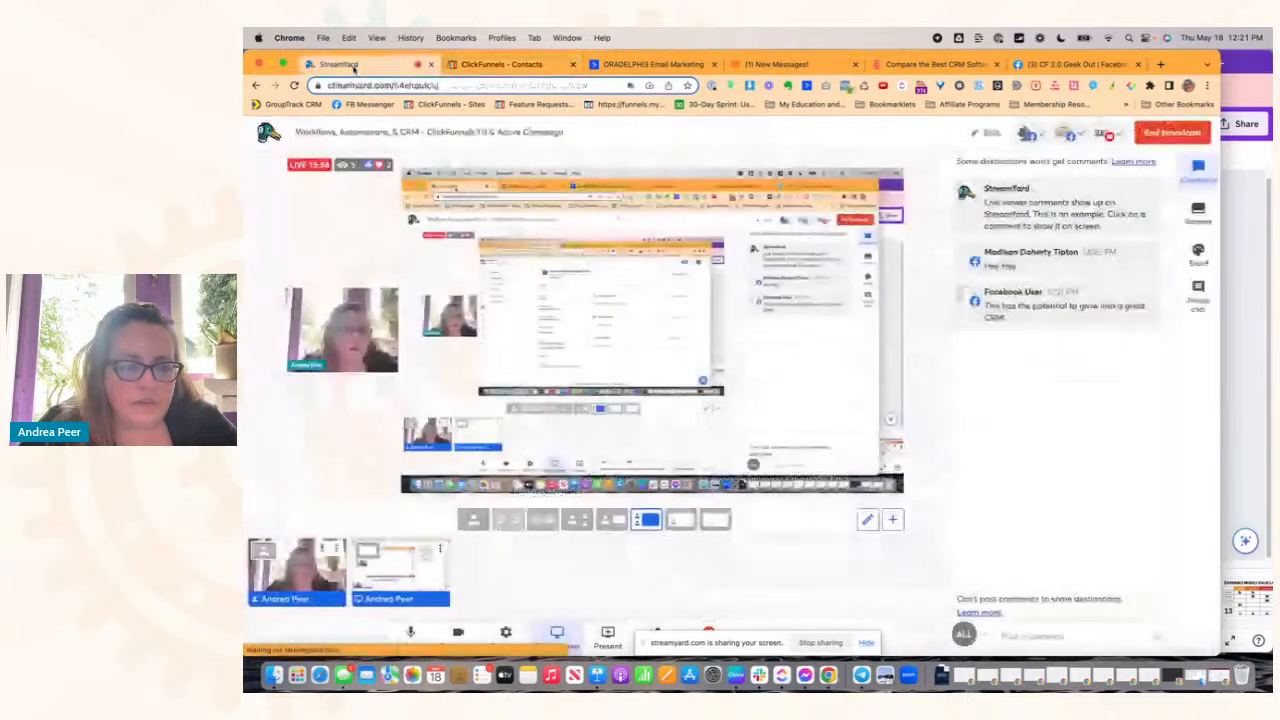
click(406, 582)
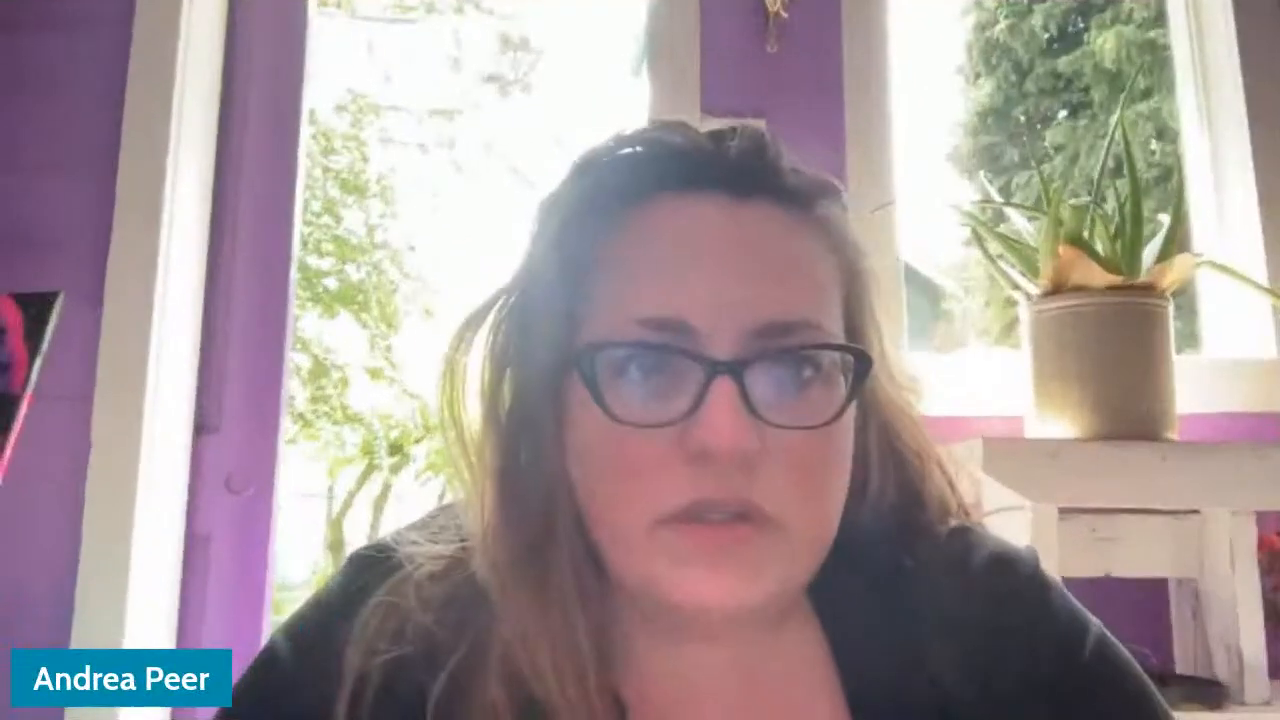
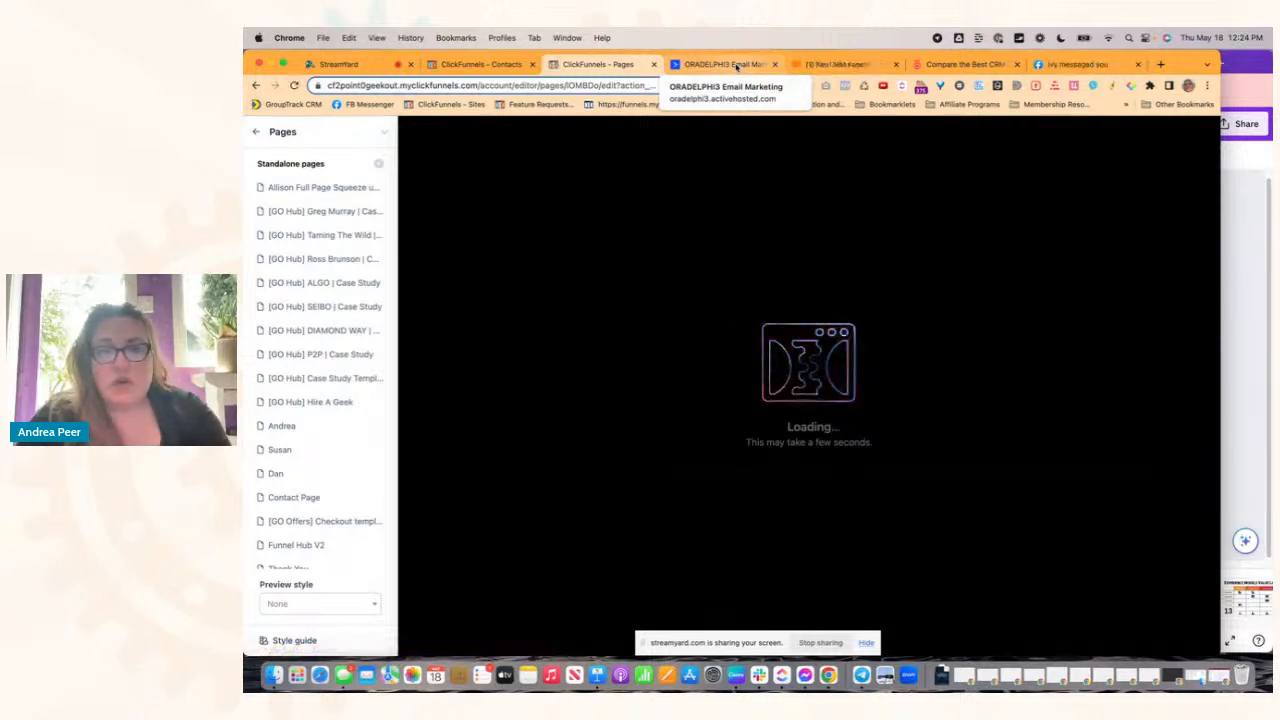
Step: Switch to ActiveCampaign's contact fields and view the options for adding a field and a field group, closing both without saving
click(737, 65)
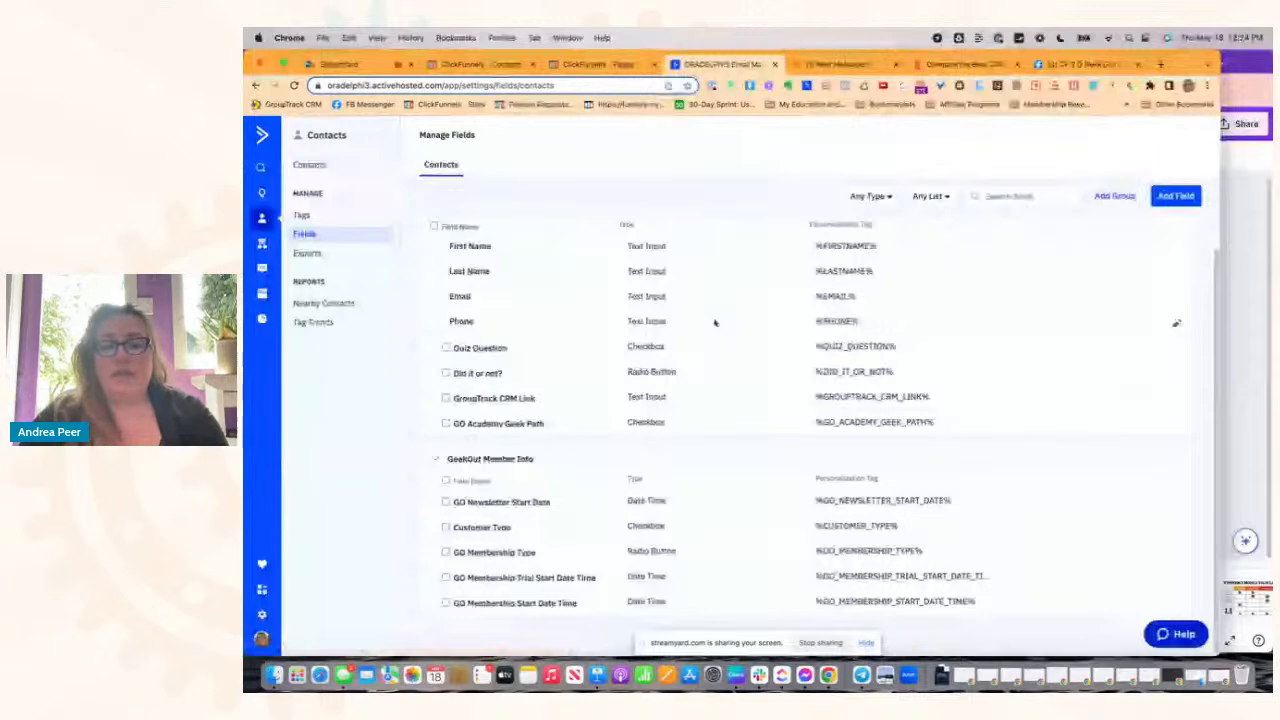
click(1176, 197)
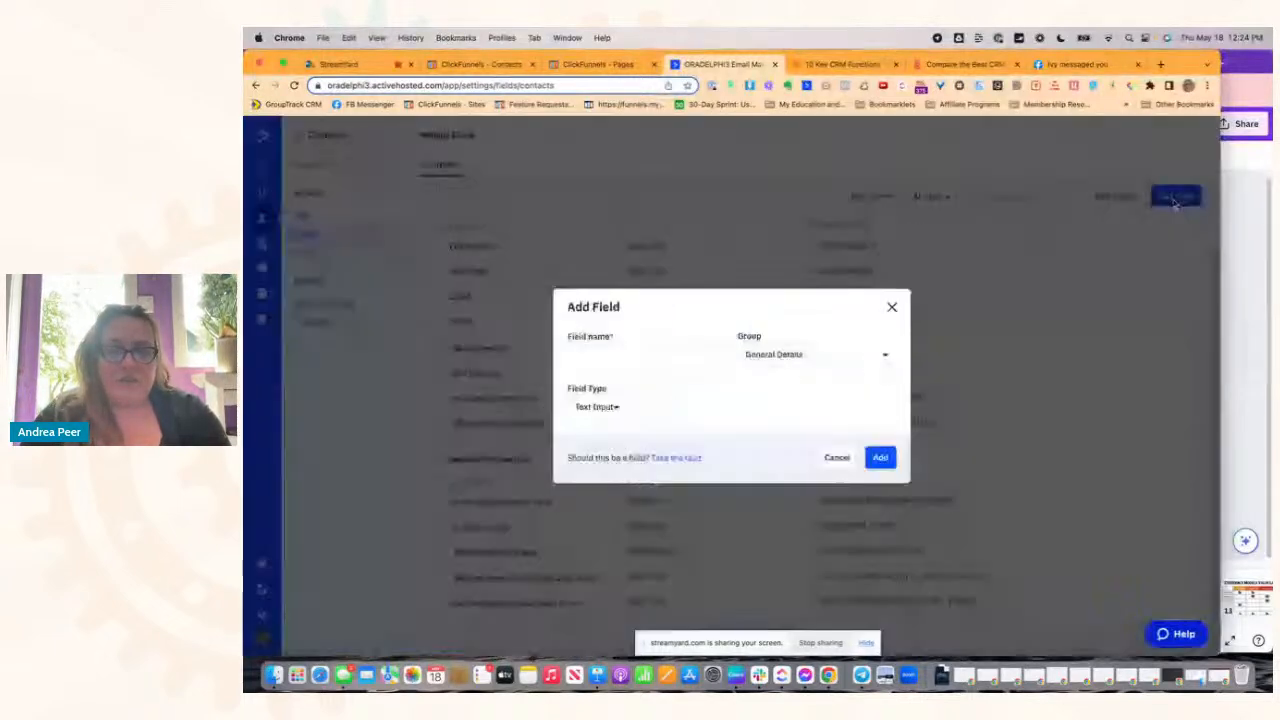
click(845, 456)
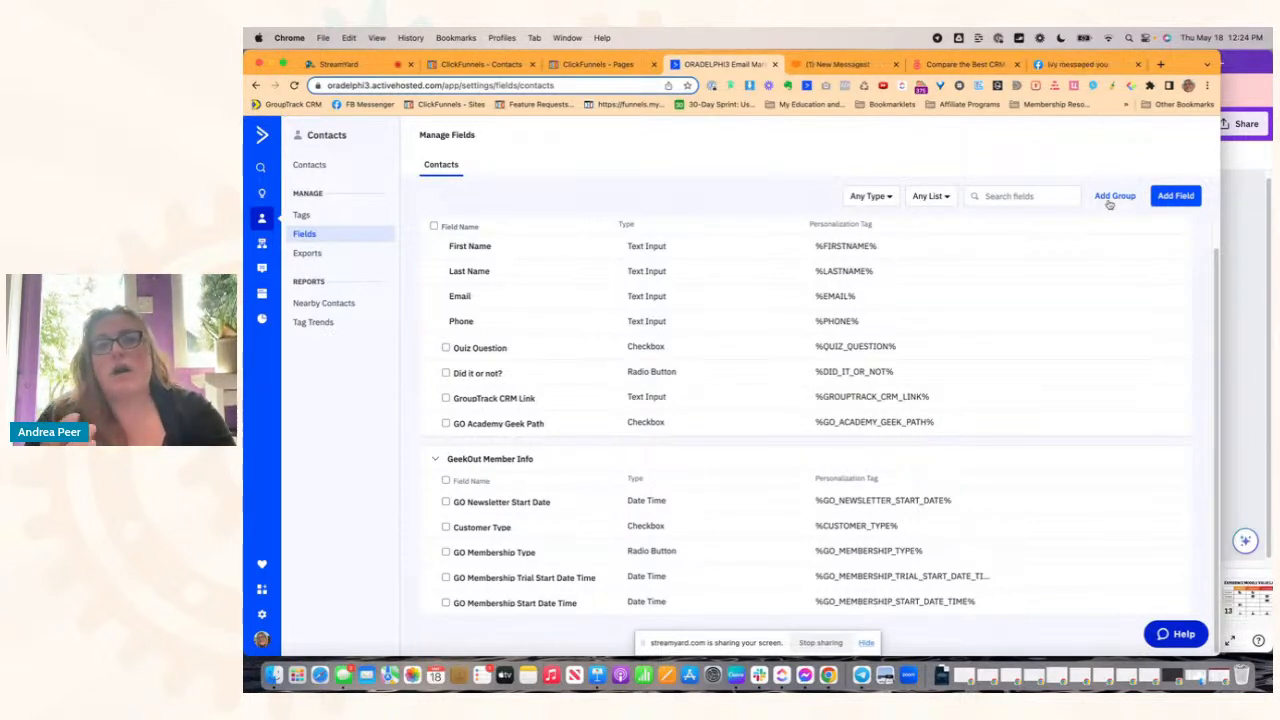
click(1114, 197)
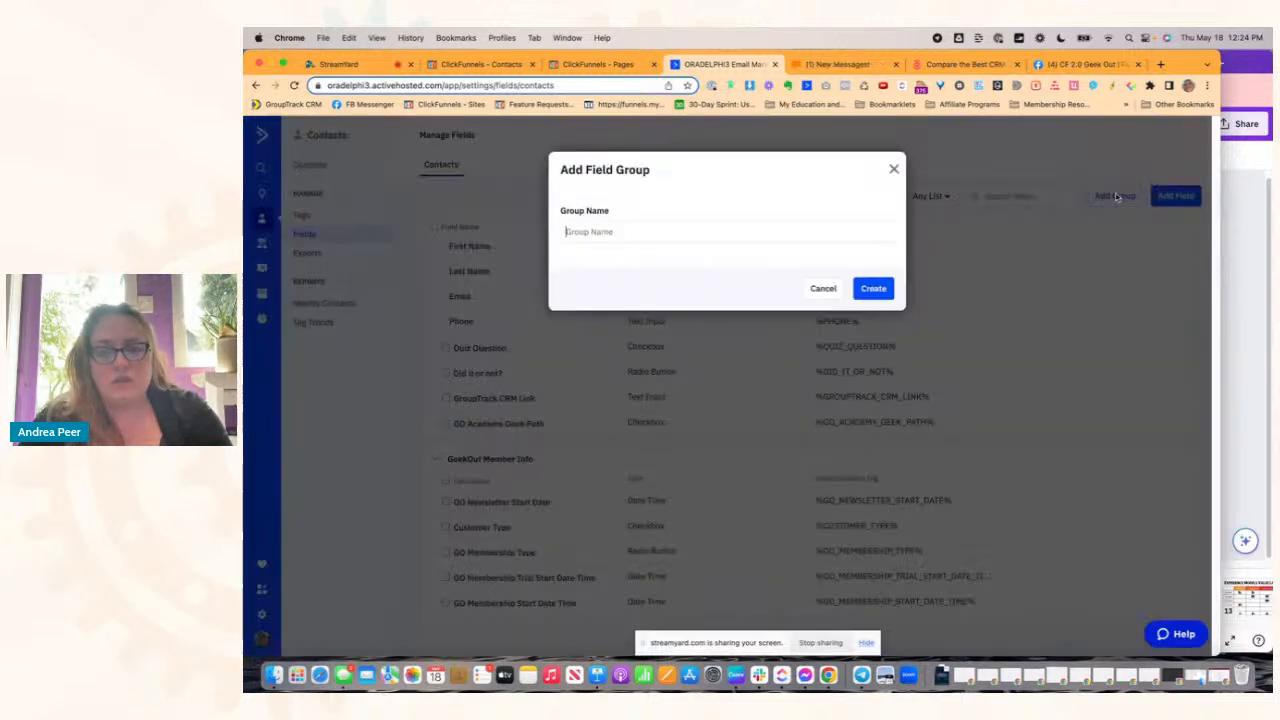
click(895, 170)
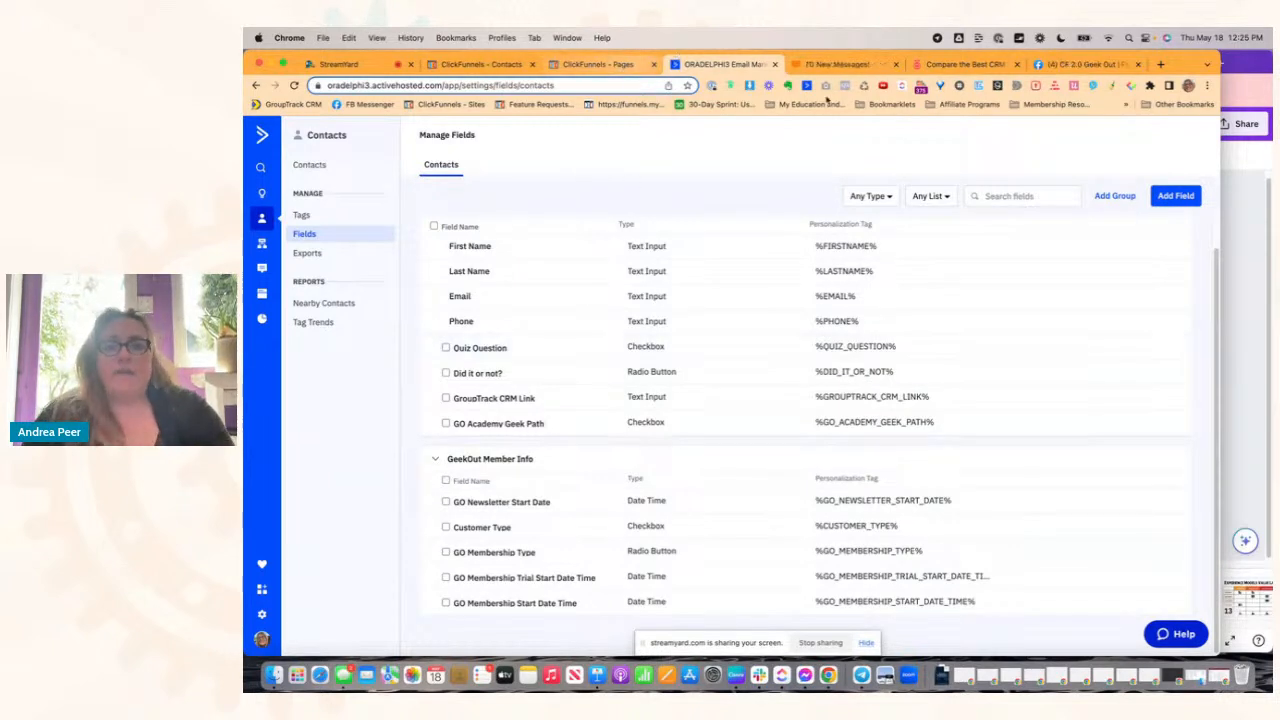
Step: Start a new contact field named "test" in the GeekOut Member Info group
click(1175, 196)
click(656, 359)
text(test)
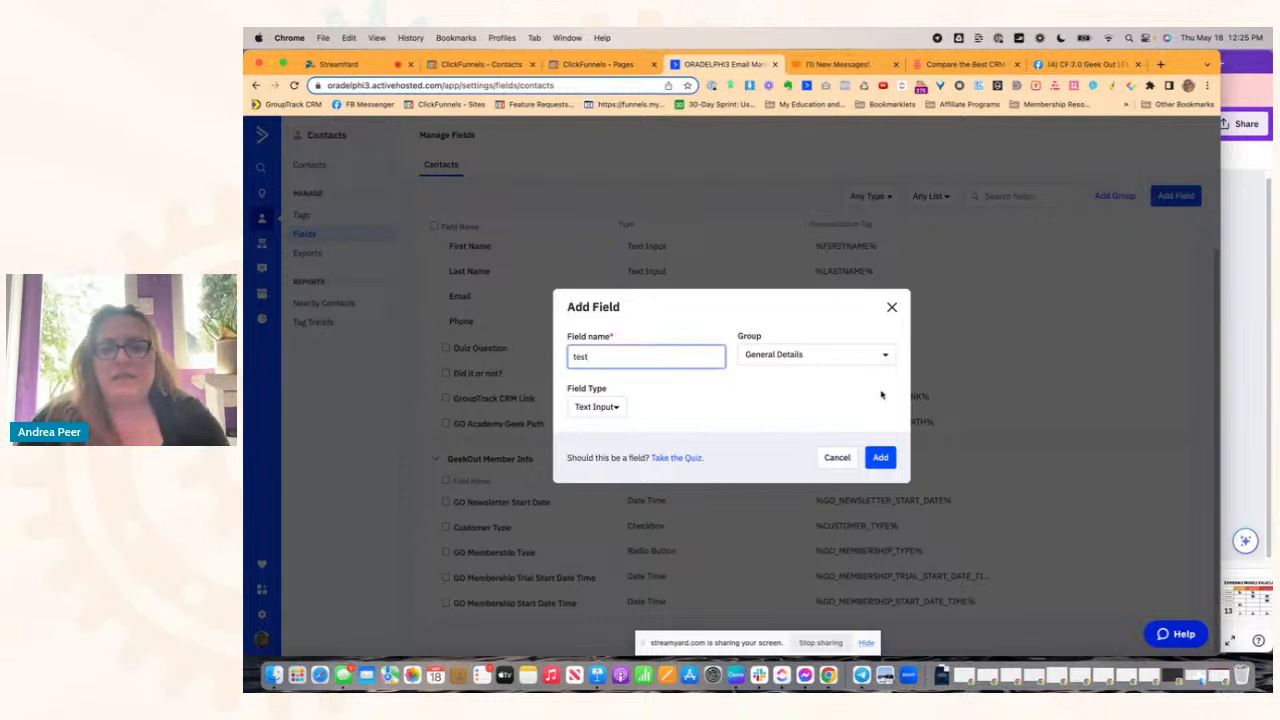
click(820, 354)
click(833, 402)
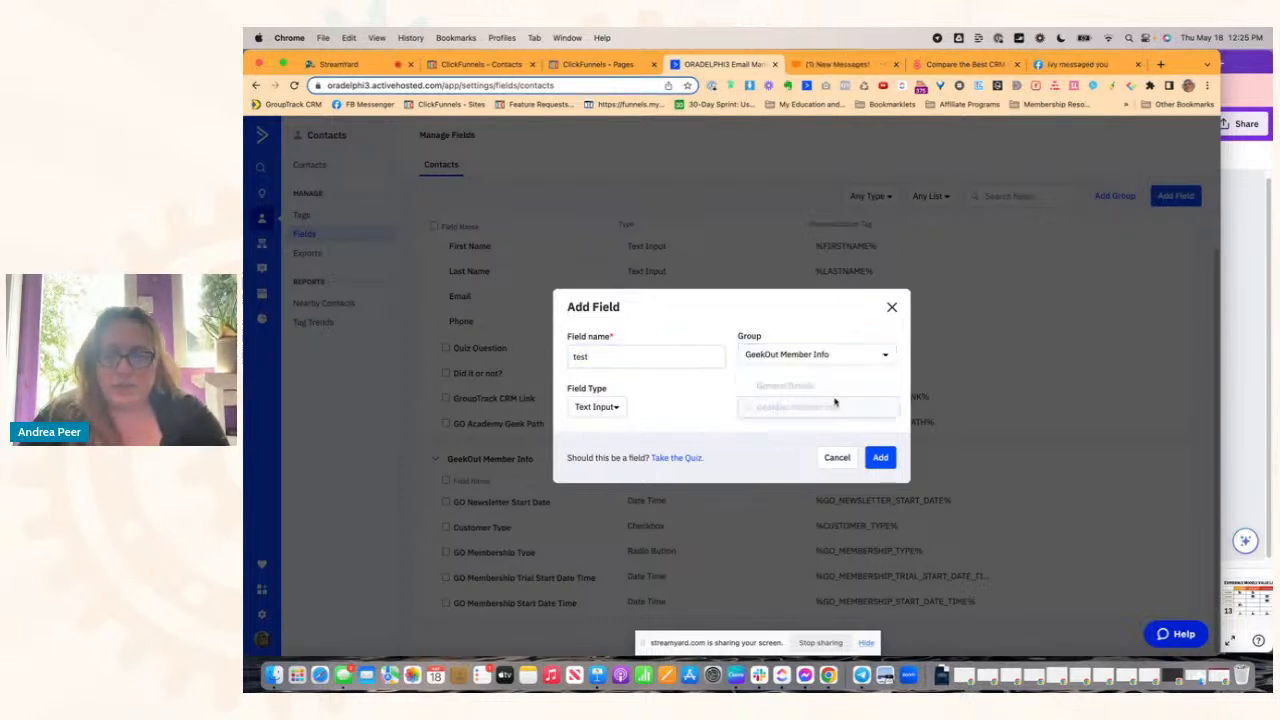
Step: Change the new field's name to "Birthday" and its group to General Details
click(665, 362)
double_click(665, 363)
text(G)
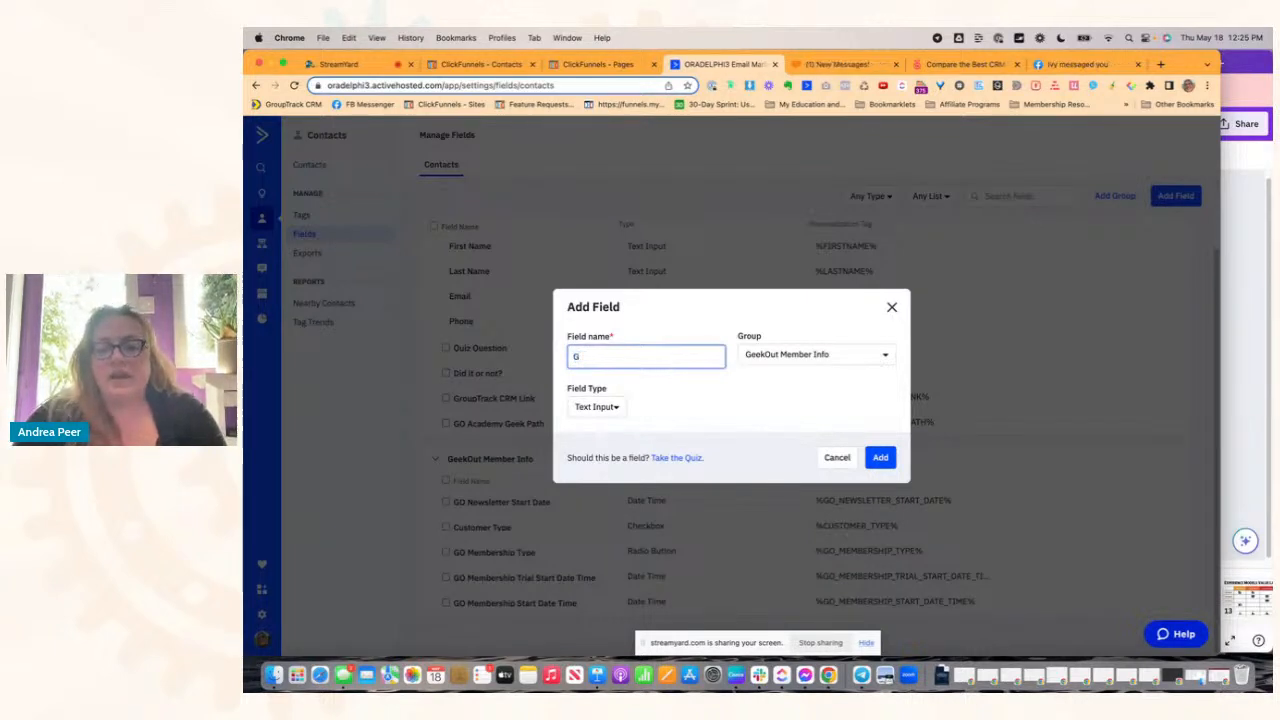
text(Birthday)
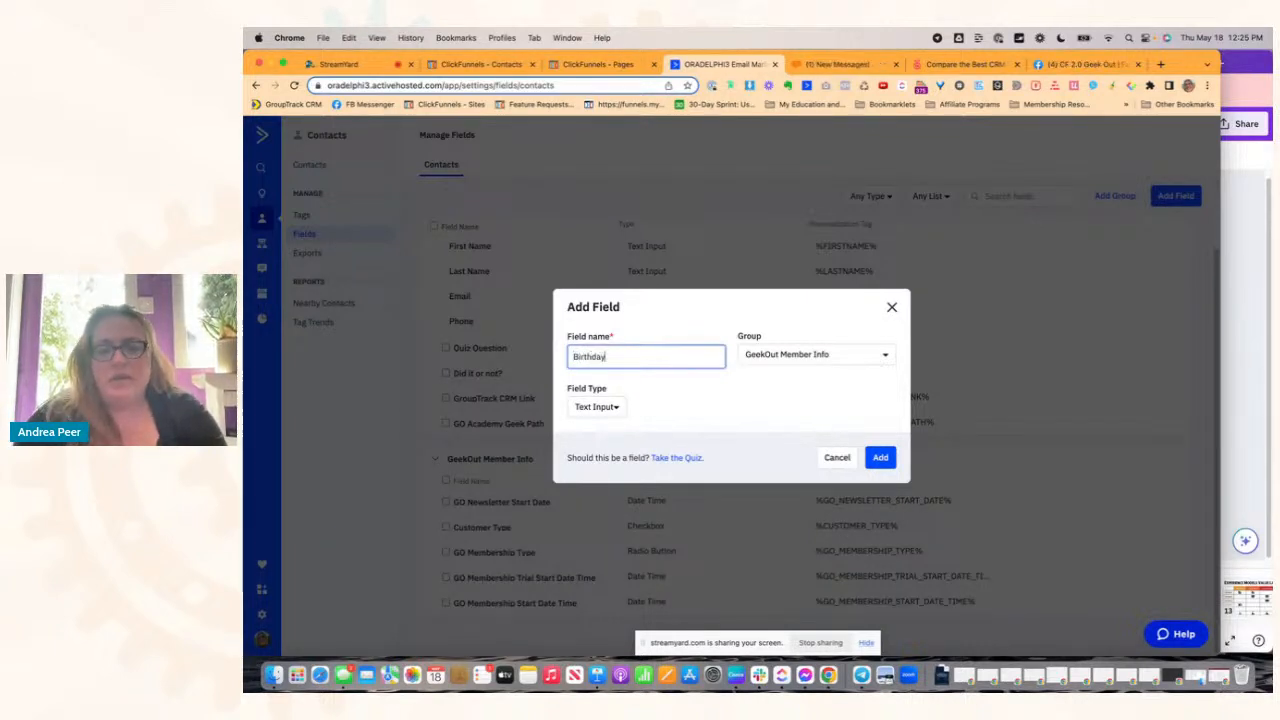
click(820, 356)
click(818, 380)
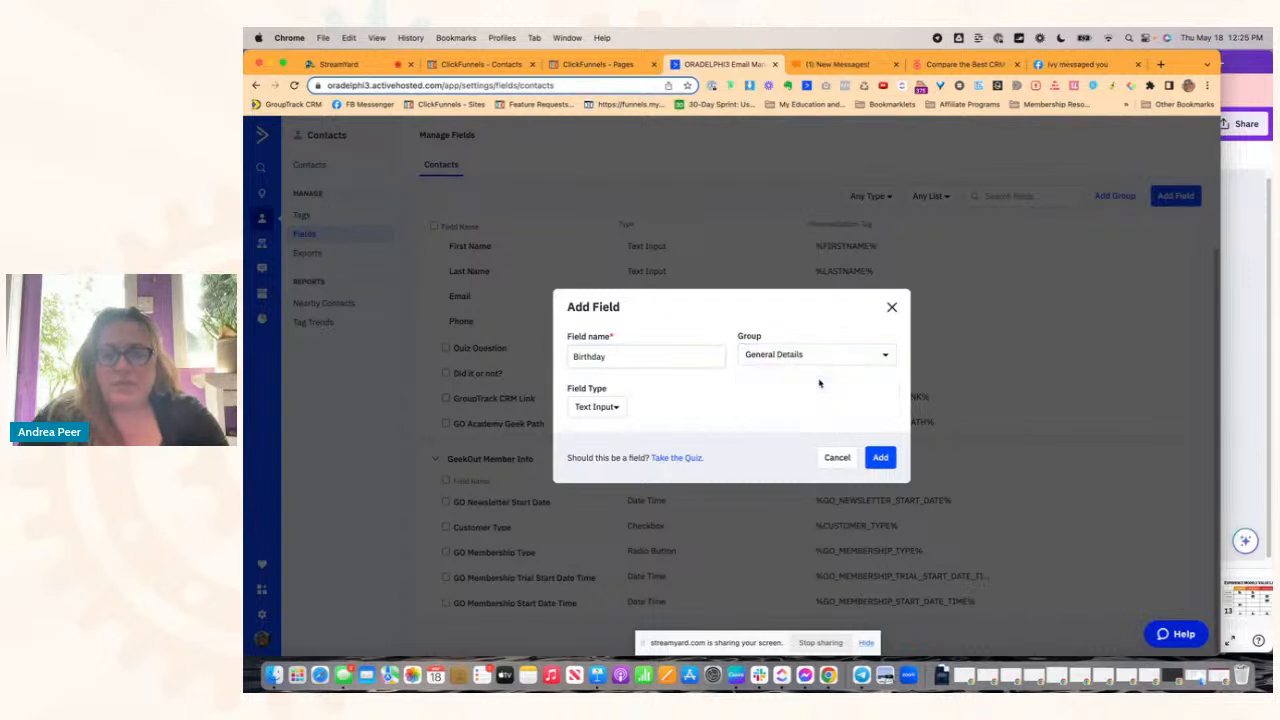
Step: Set the Birthday field's type to Date Time and add the field
click(590, 408)
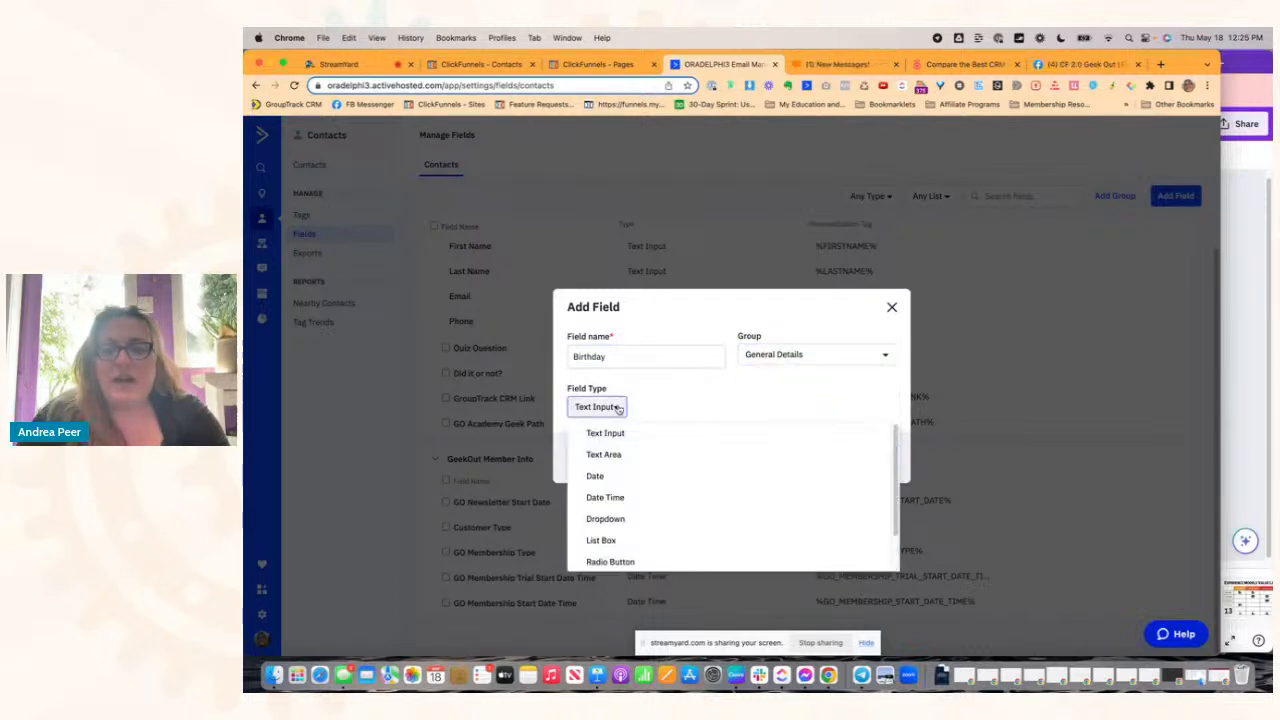
scroll(654, 480, down, 2)
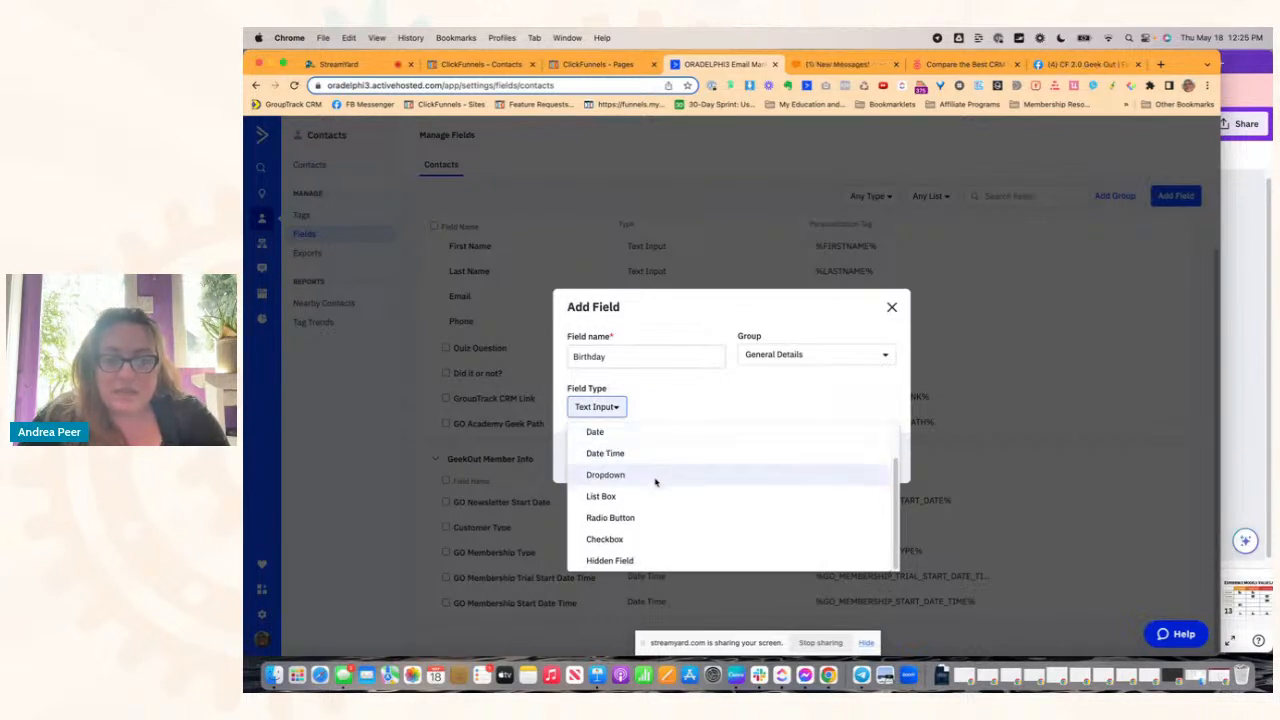
click(620, 452)
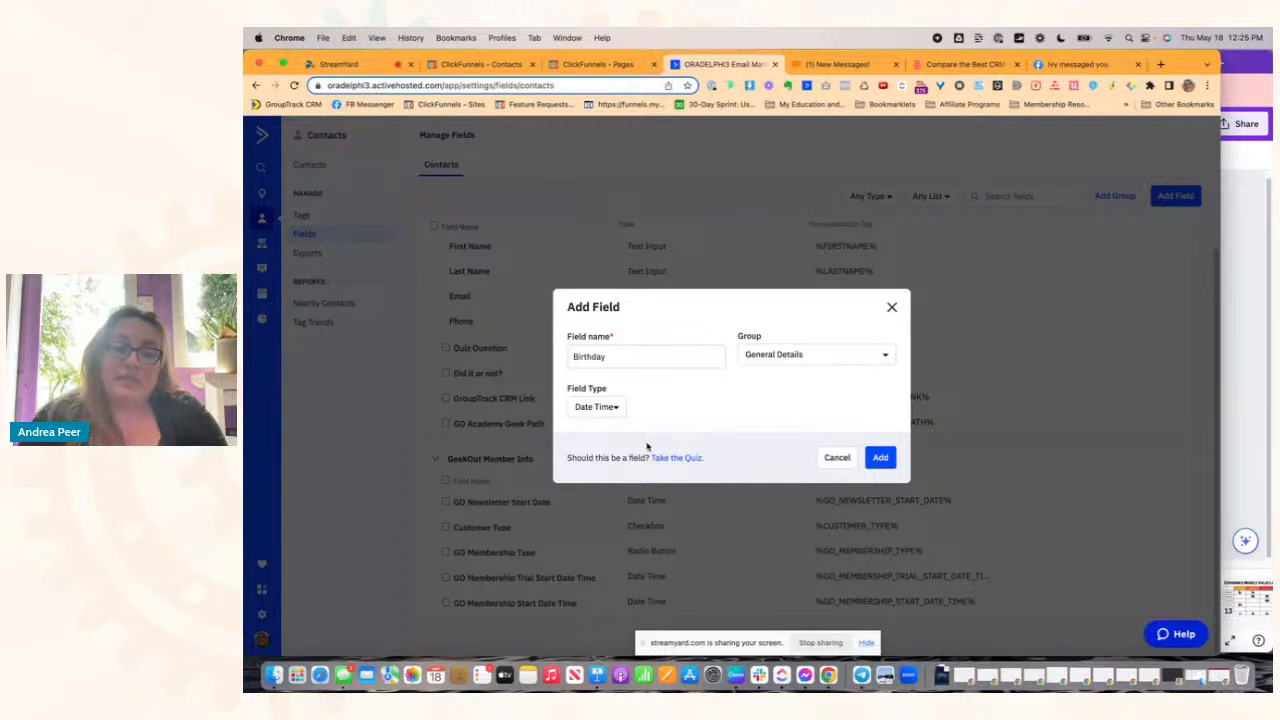
click(880, 459)
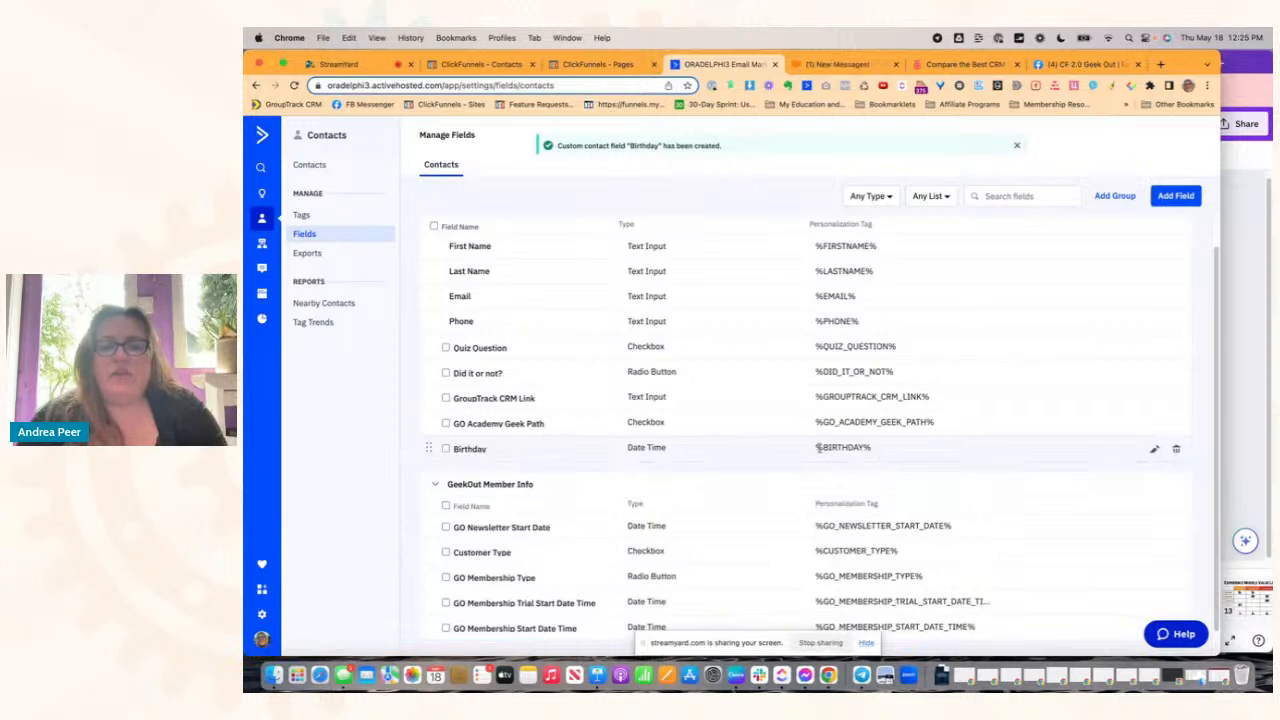
Step: Examine the personalization tag of the new Birthday field in the contact fields list
drag(815, 449, 905, 447)
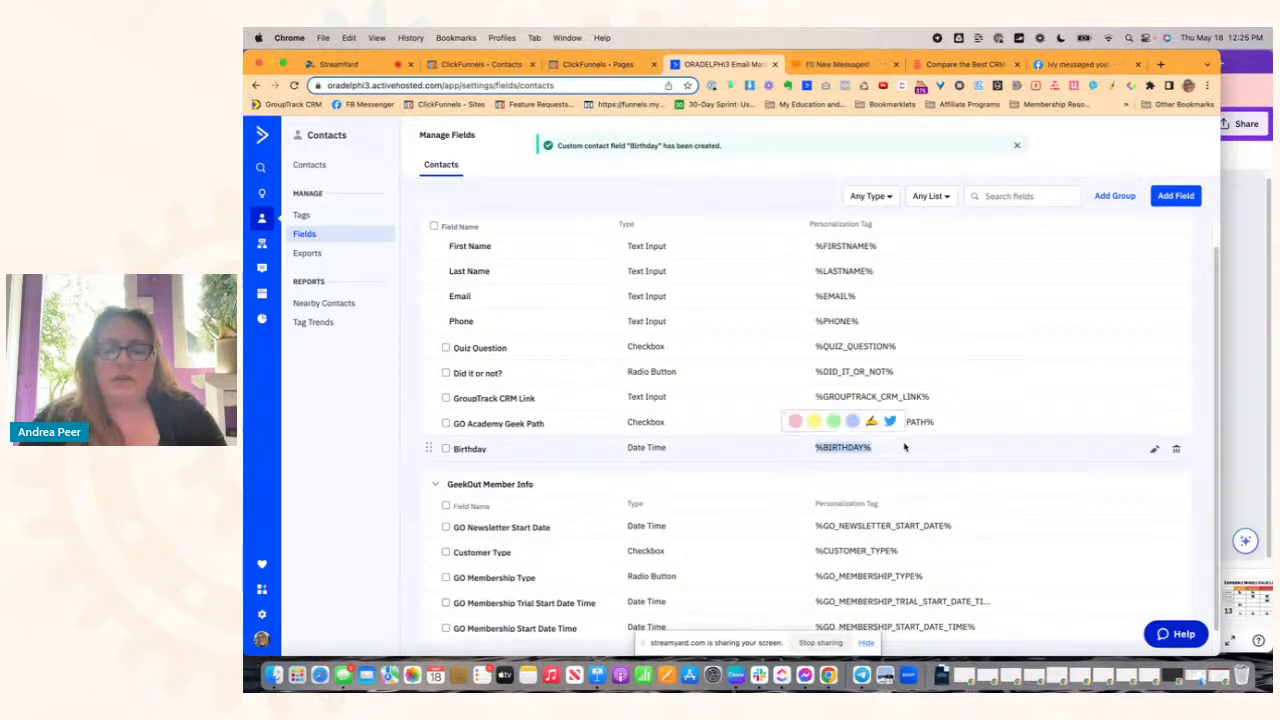
click(882, 455)
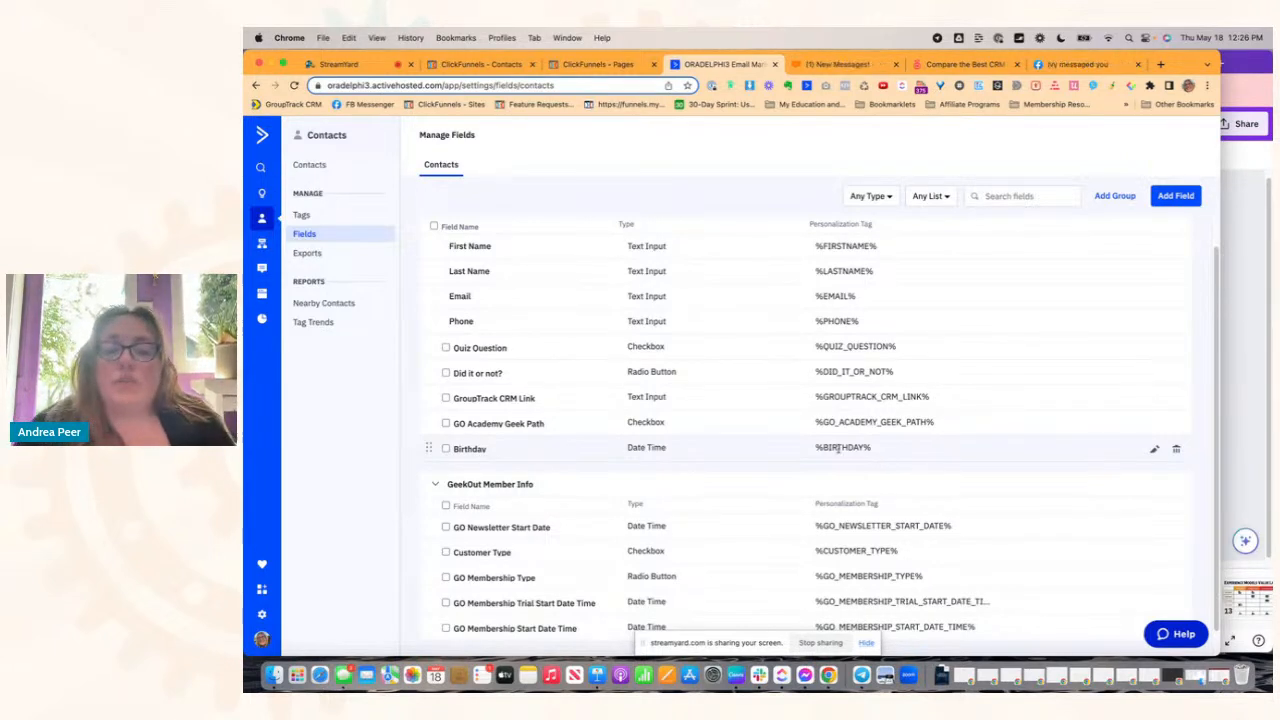
drag(812, 450, 914, 464)
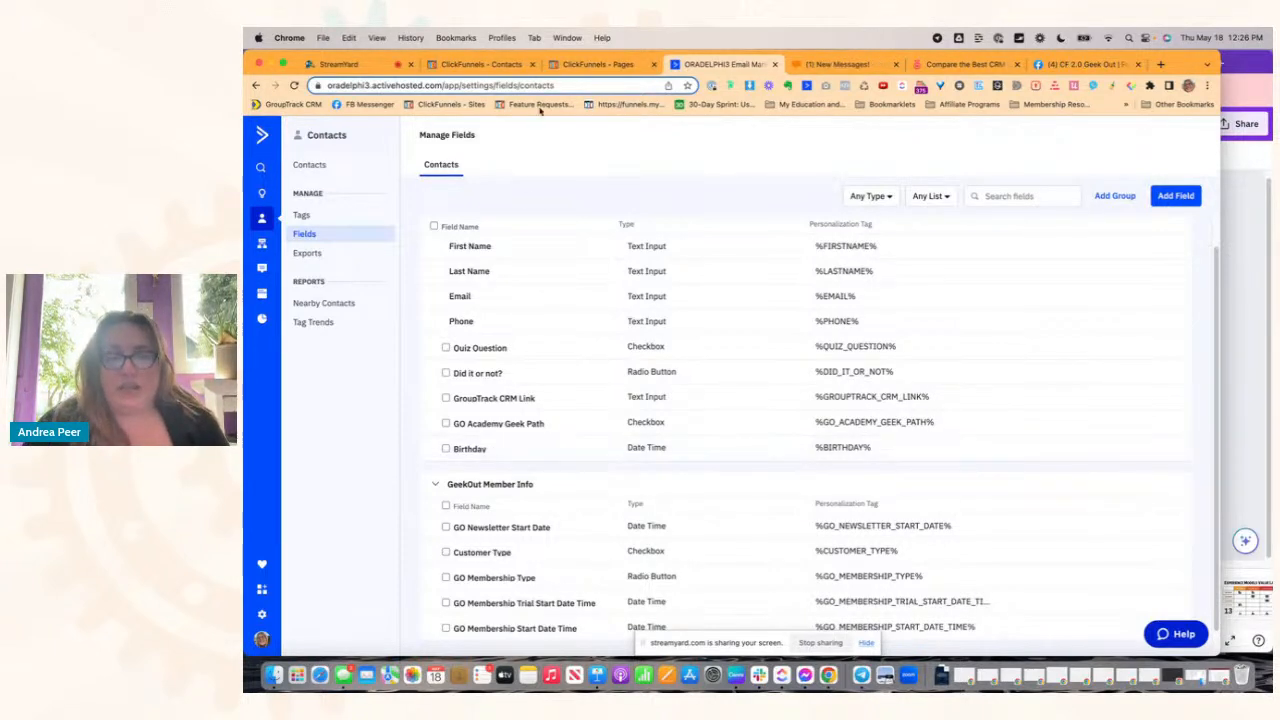
Step: Switch to ClickFunnels and create a blank funnel named "Workflow GeekCamp Demo"
click(606, 66)
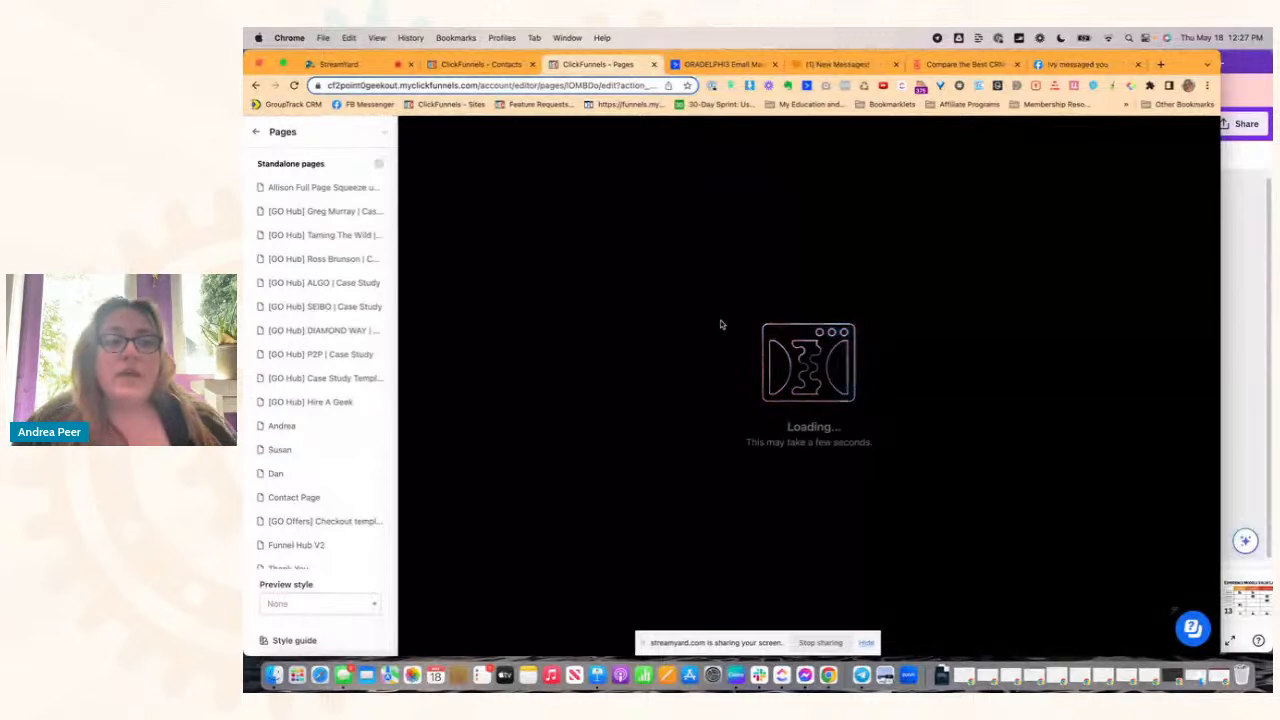
click(257, 132)
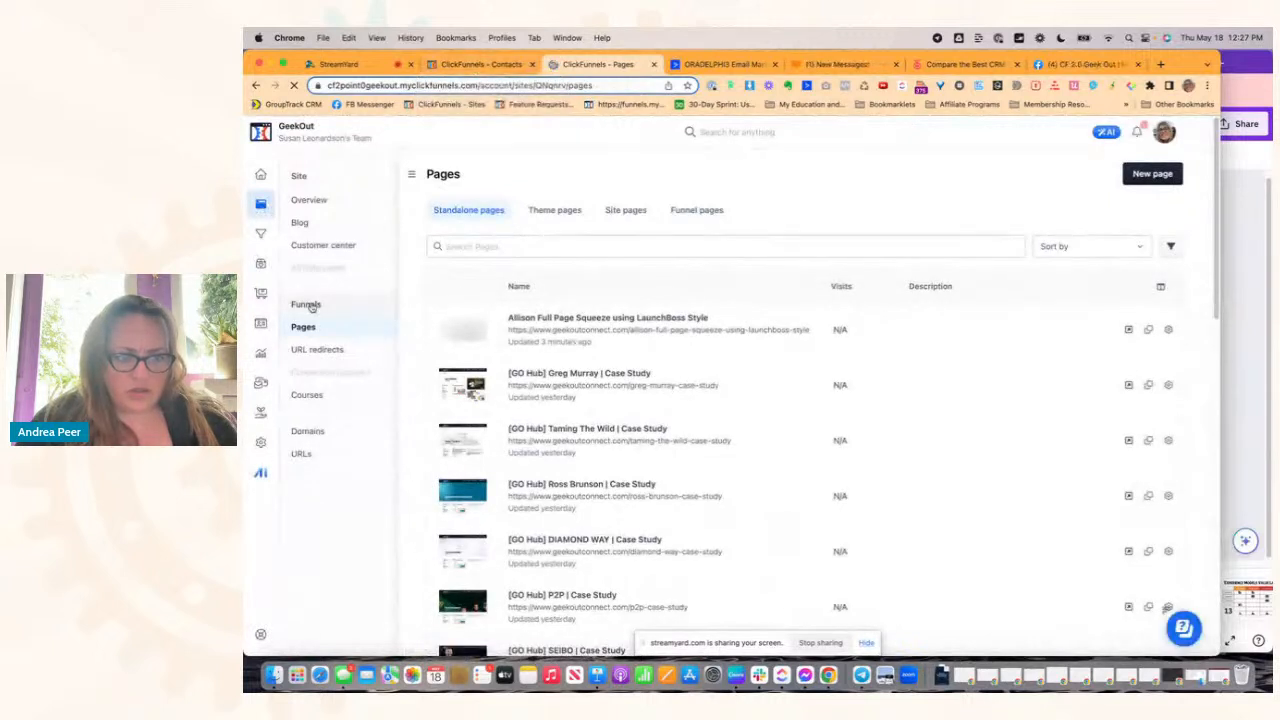
click(311, 307)
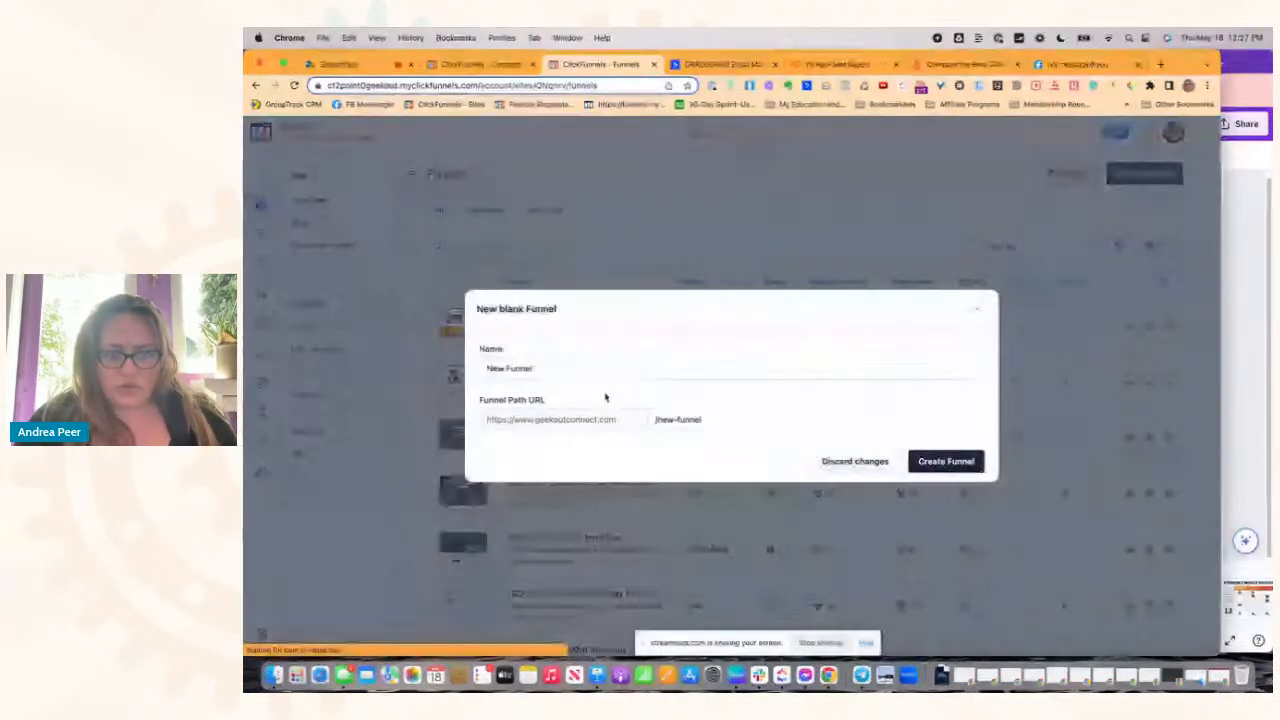
triple_click(604, 363)
text(A)
key(BackSpace)
text(Workflow)
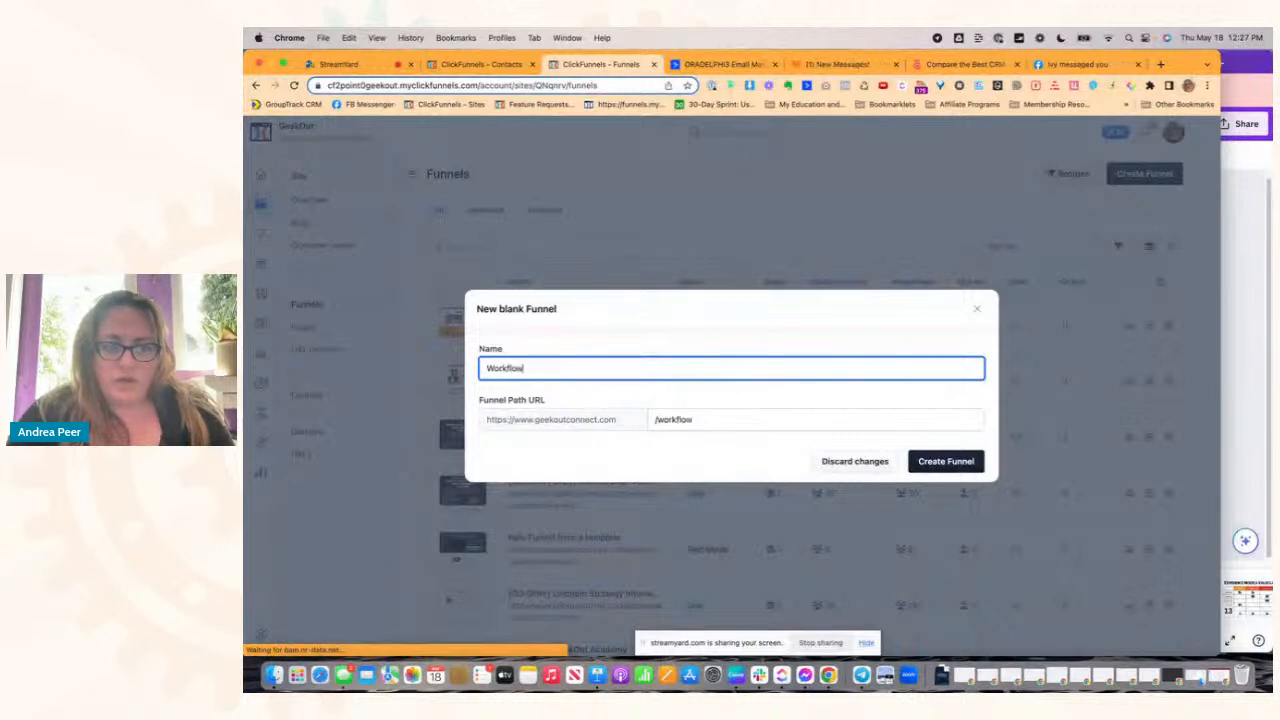
text( Geek)
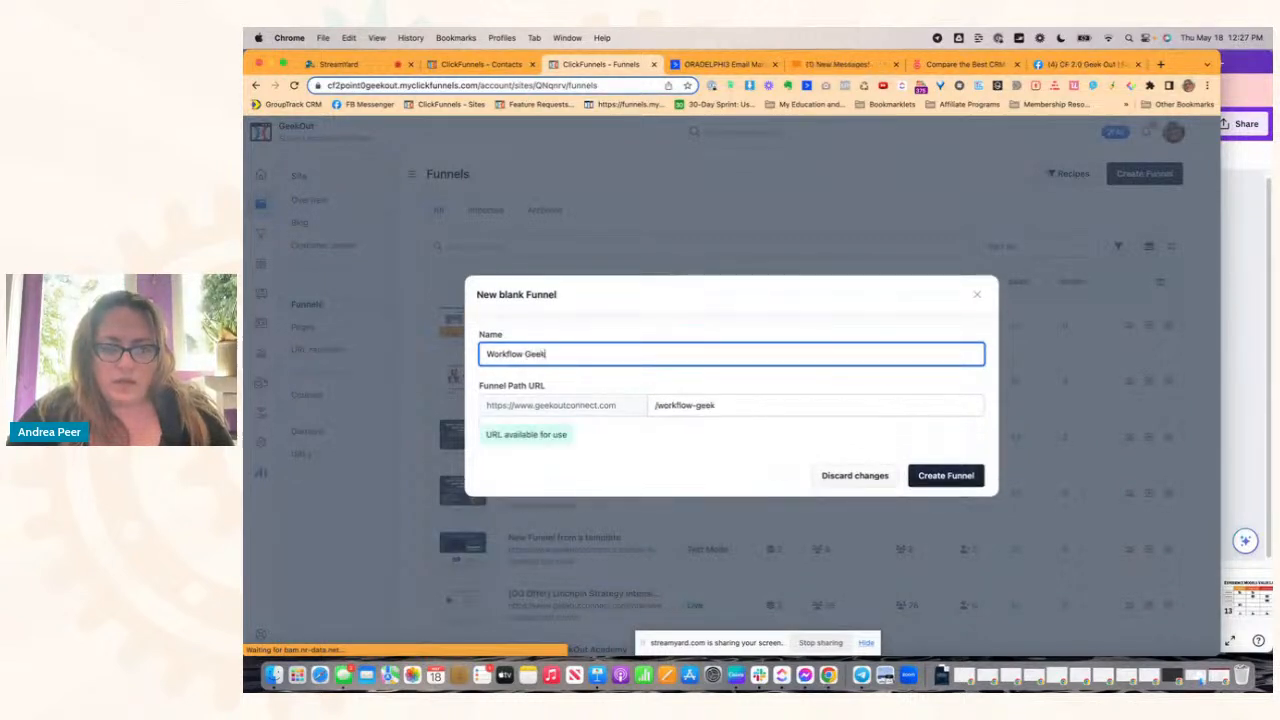
text(Camp Demo)
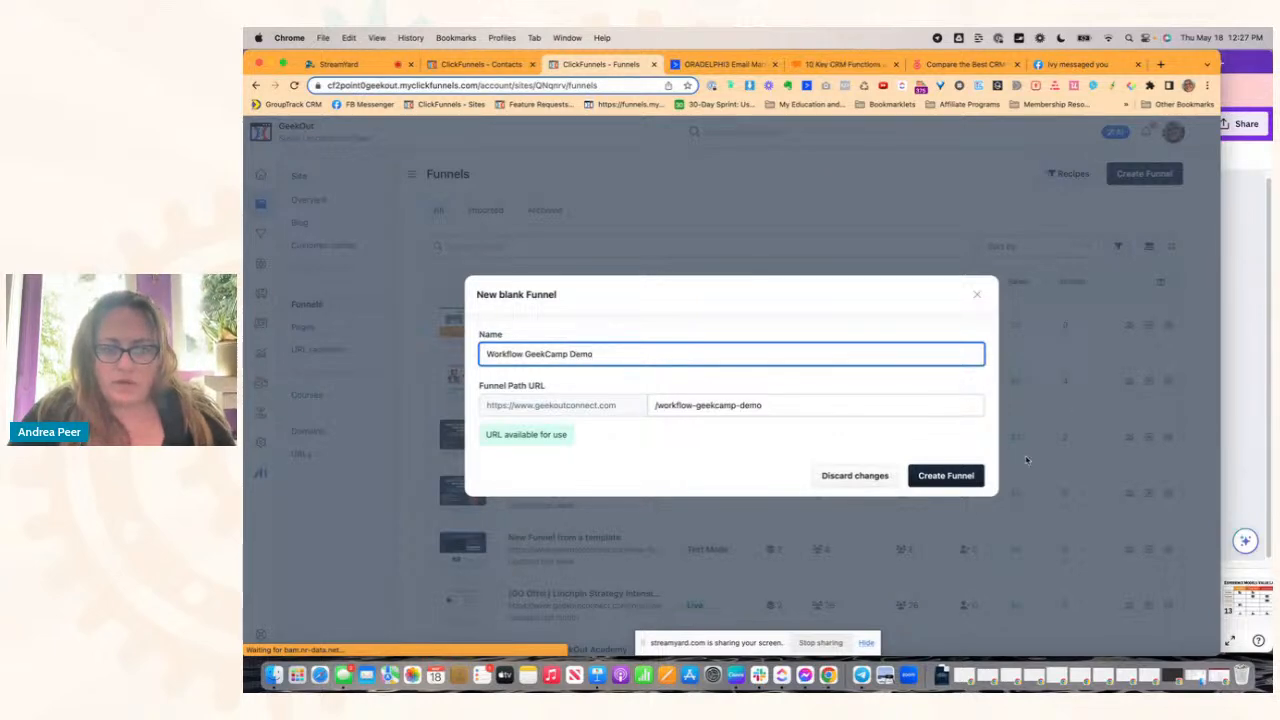
click(952, 477)
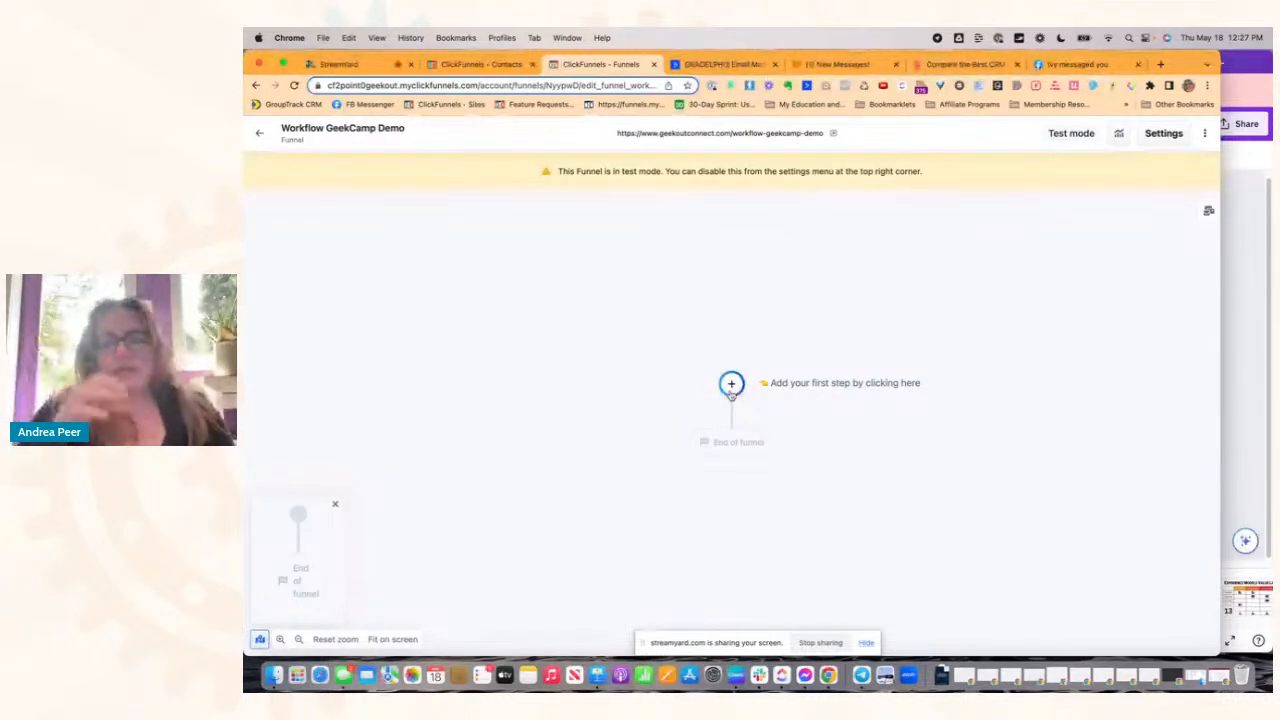
Step: Add the funnel's first step from the CF Classic Style Opt-in template, naming the page "test variables"
click(731, 393)
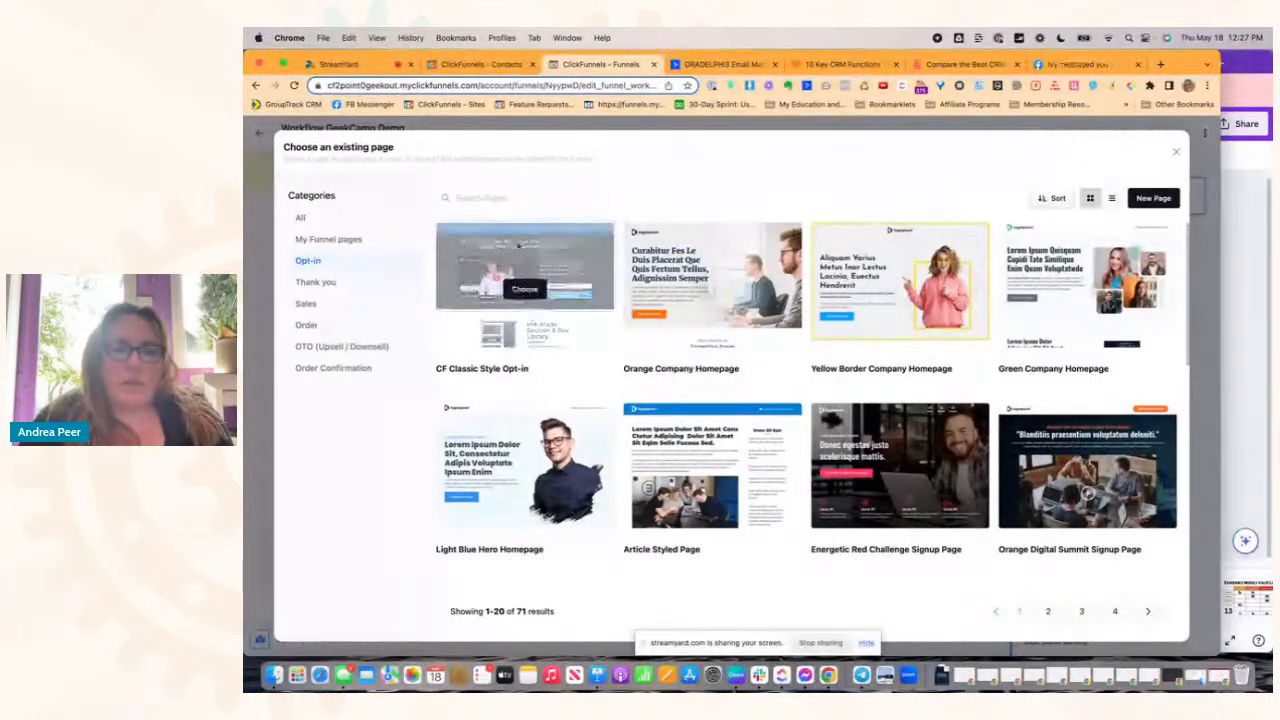
click(525, 288)
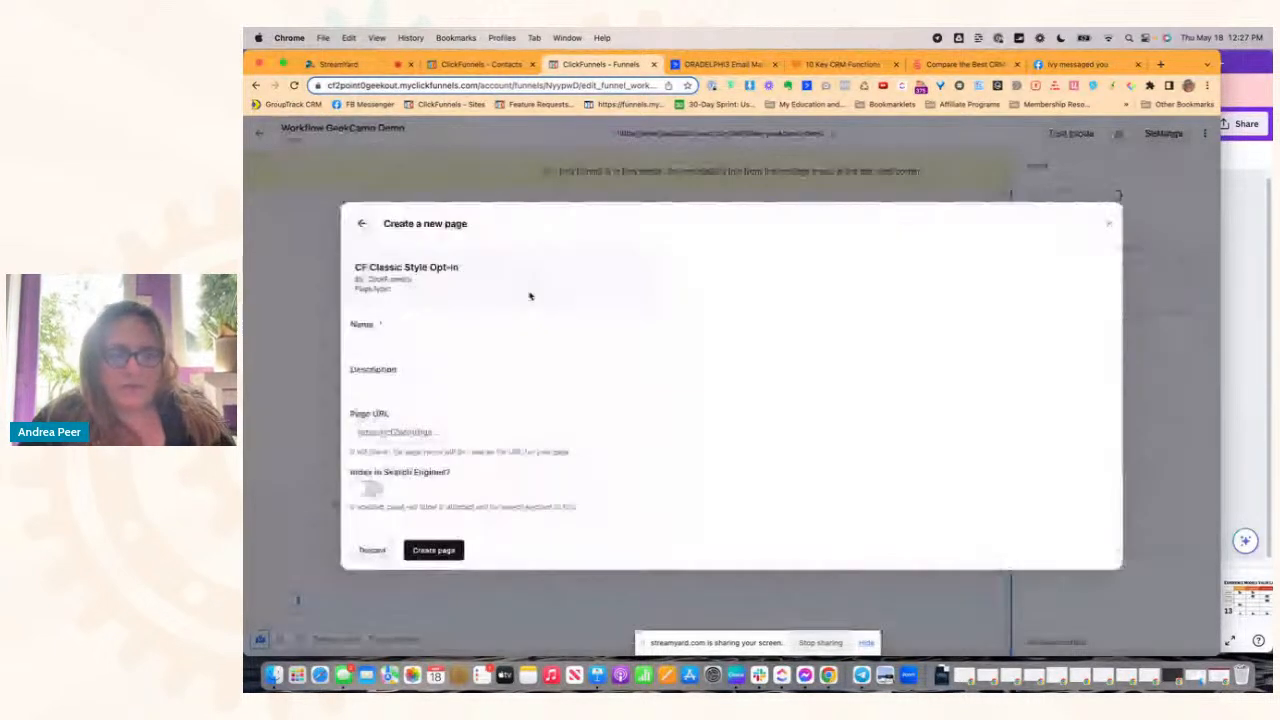
click(403, 324)
text(test variables)
click(443, 564)
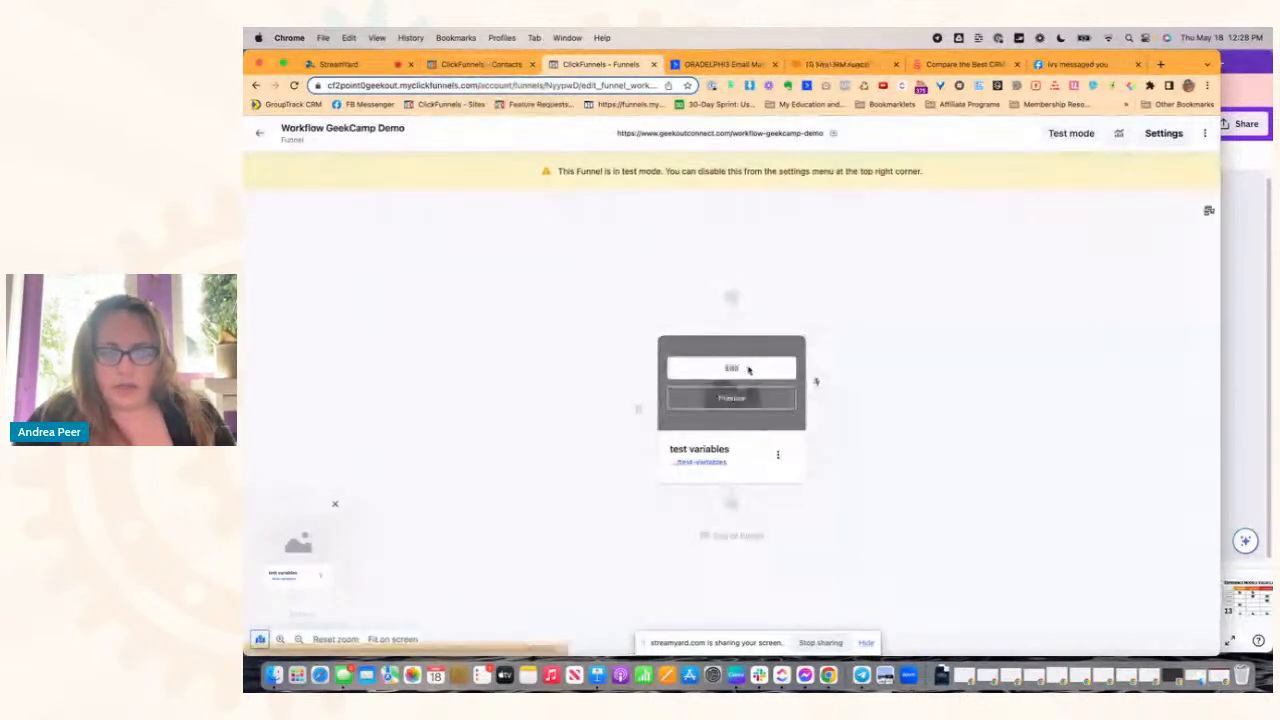
Step: Open the test variables page for editing and add a new row with two Input elements just above the footer
click(748, 370)
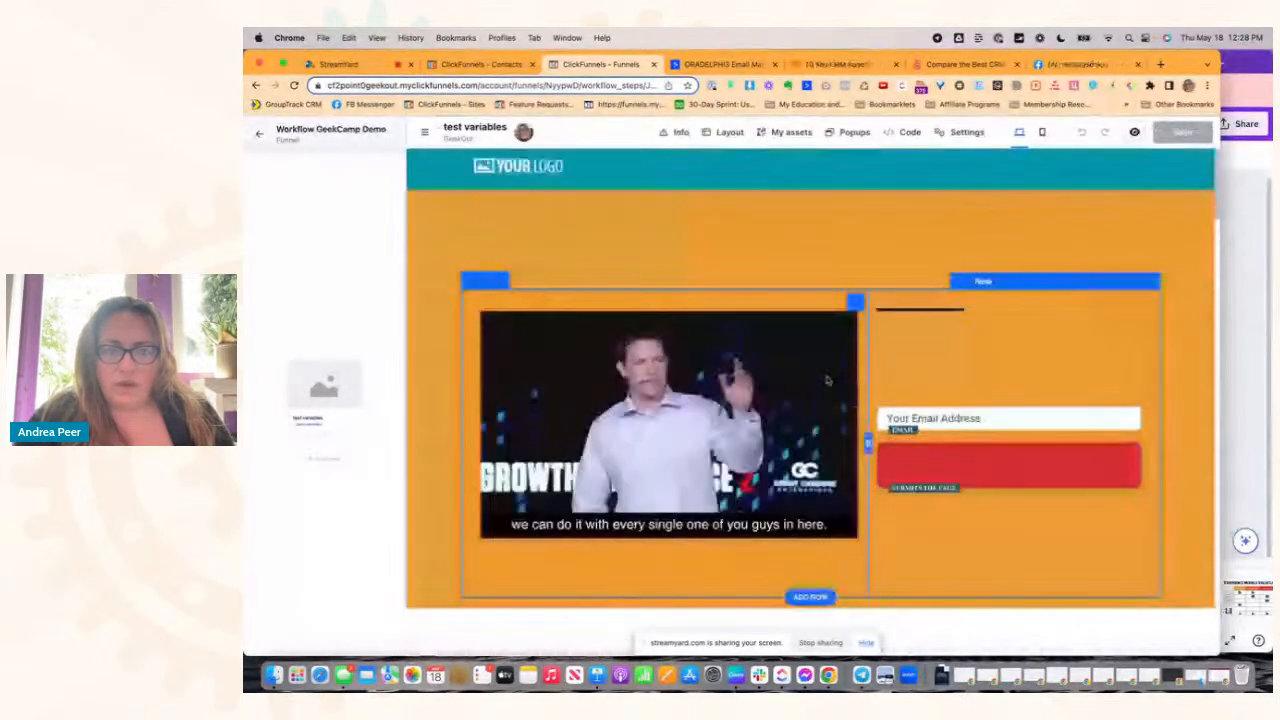
scroll(826, 376, down, 5)
scroll(826, 376, down, 15)
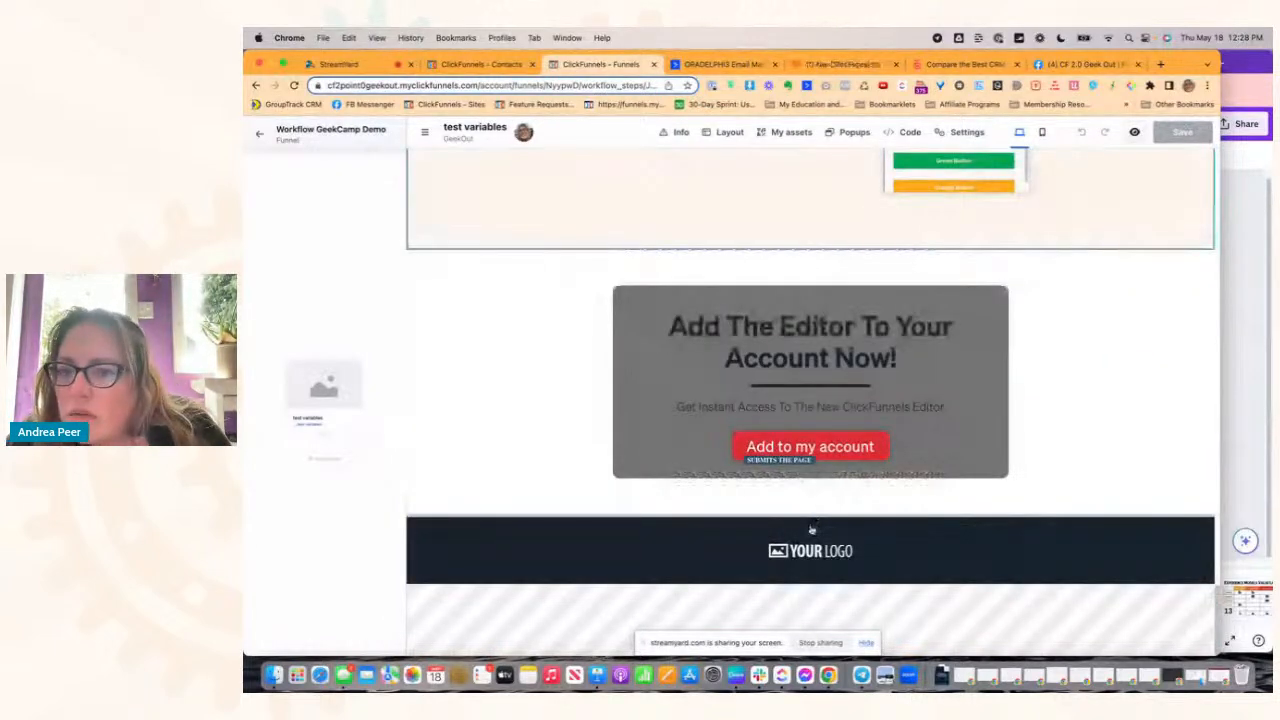
click(812, 527)
click(957, 265)
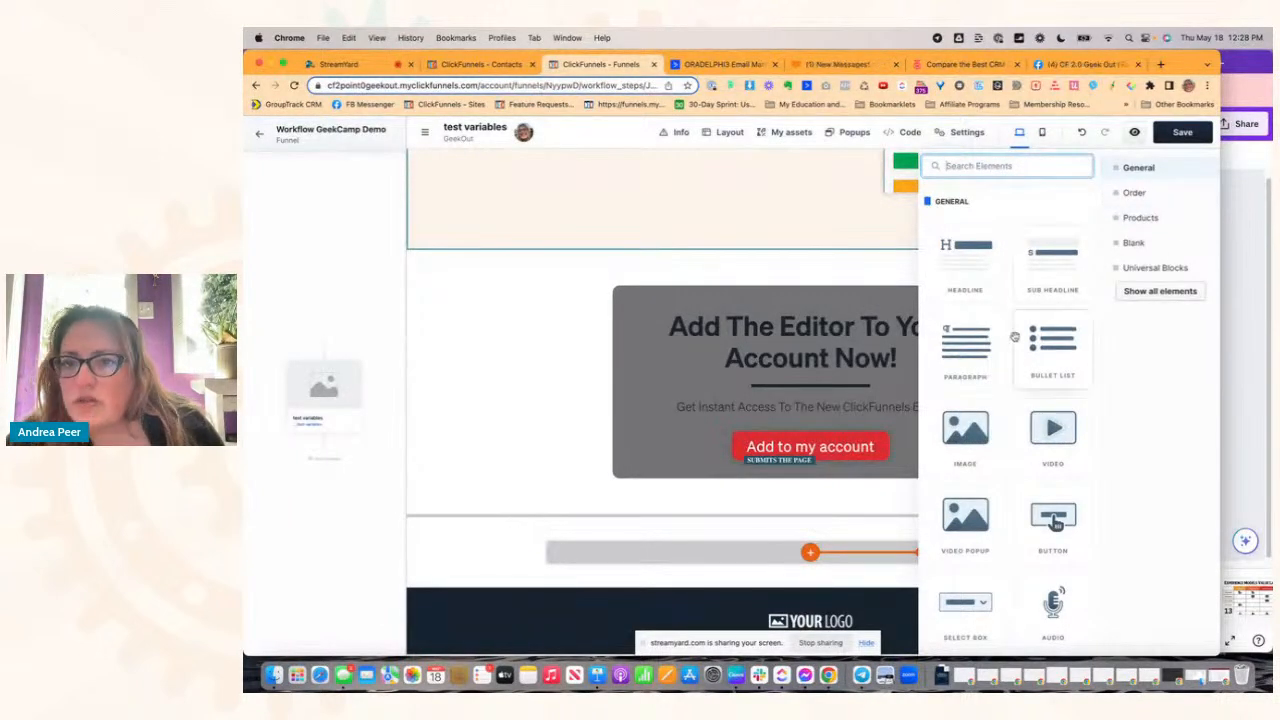
text(form)
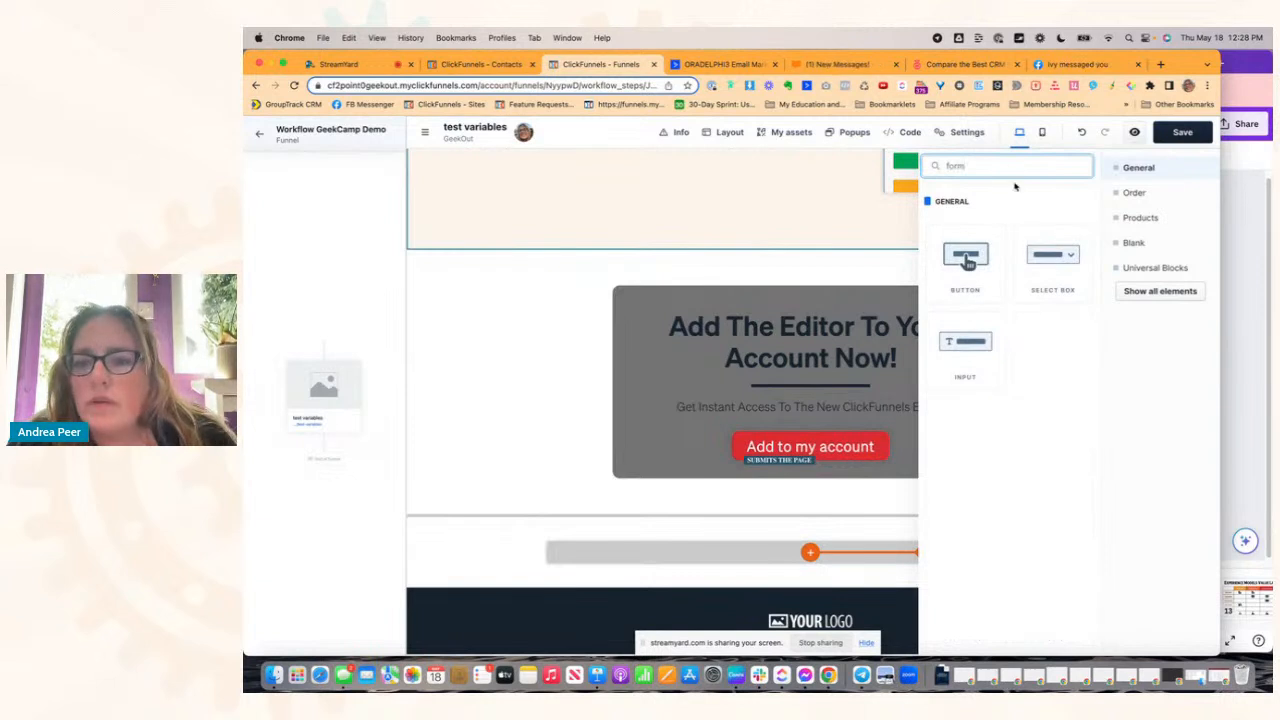
click(964, 348)
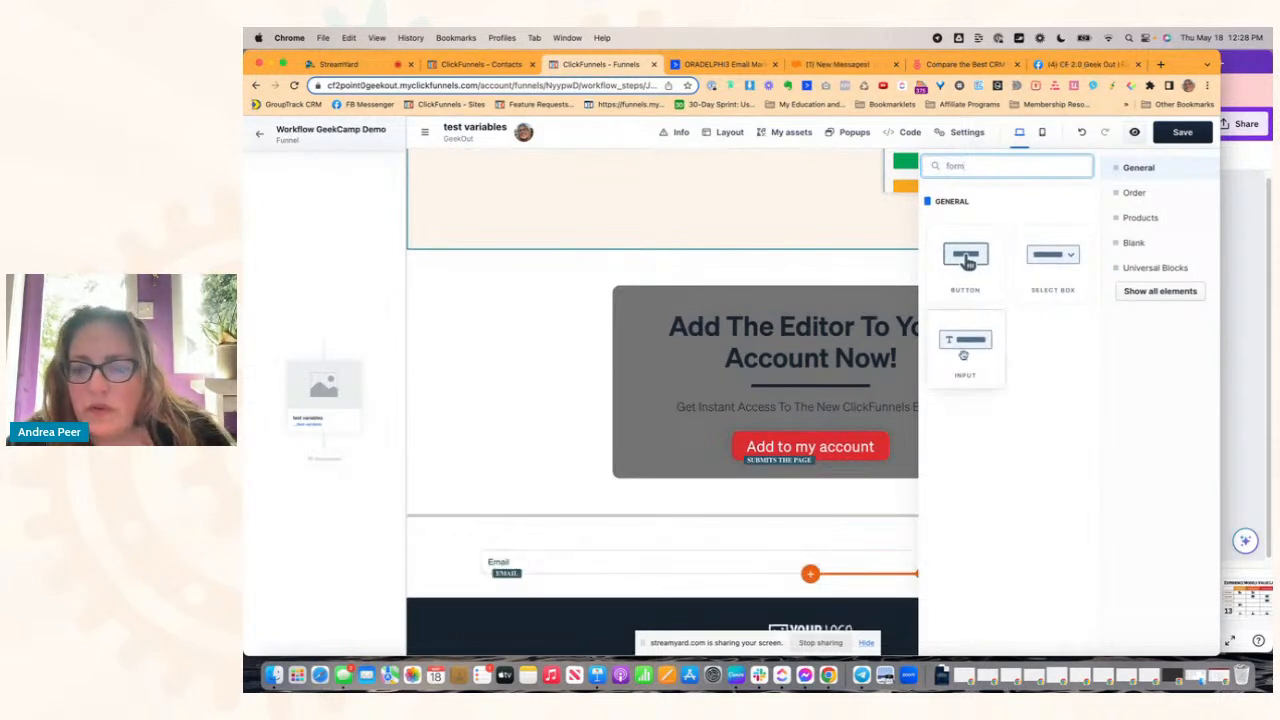
drag(965, 352, 812, 570)
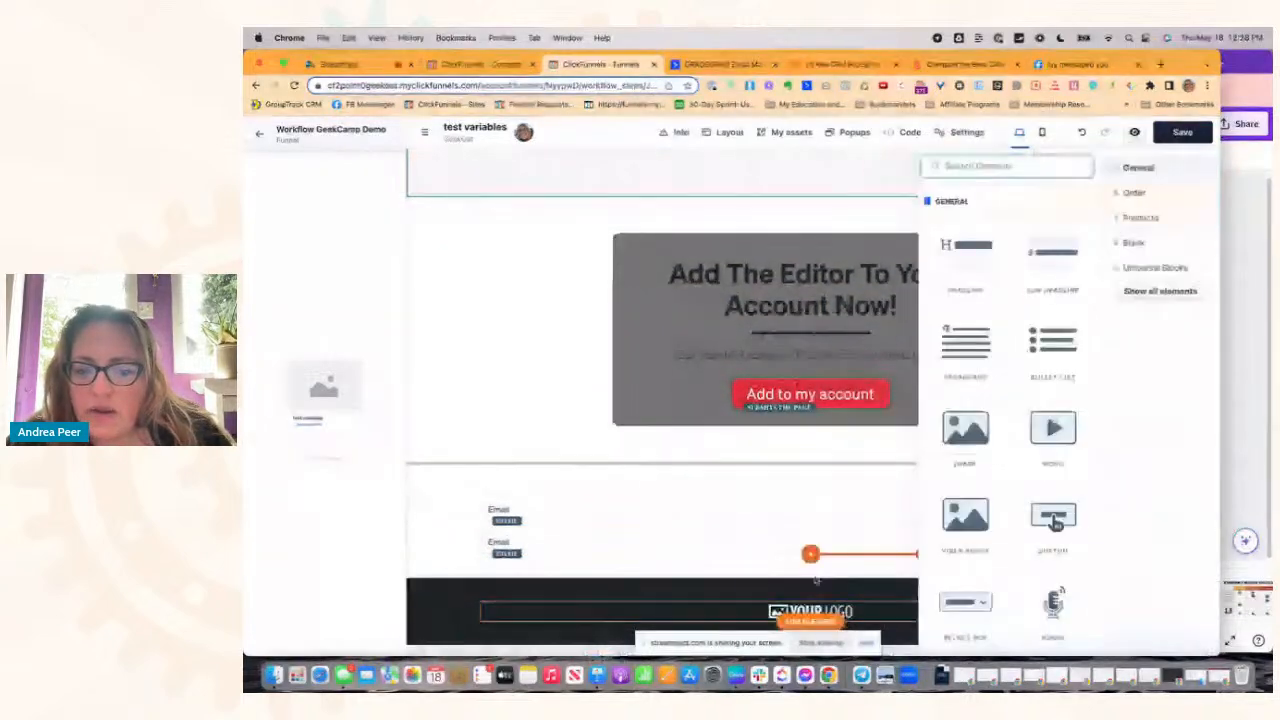
Step: Change the upper new input's type to Custom Type and name the custom type "birthdate"
click(867, 517)
click(1043, 488)
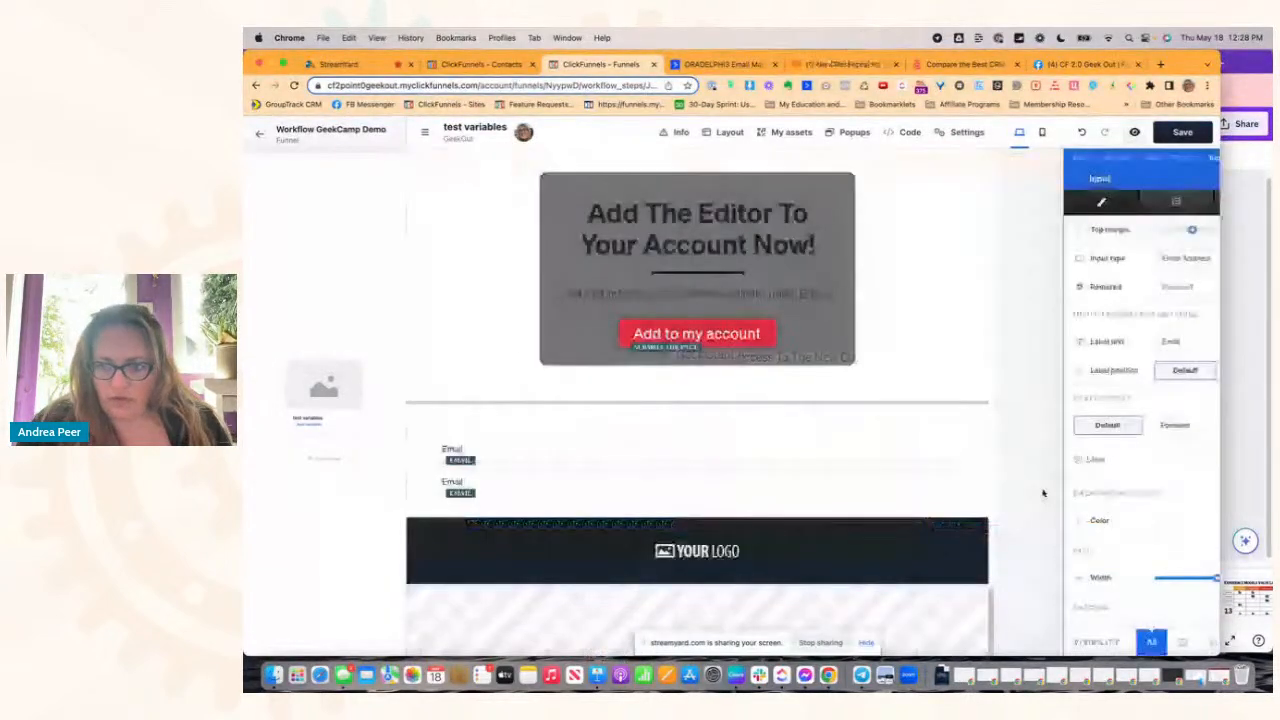
click(1130, 258)
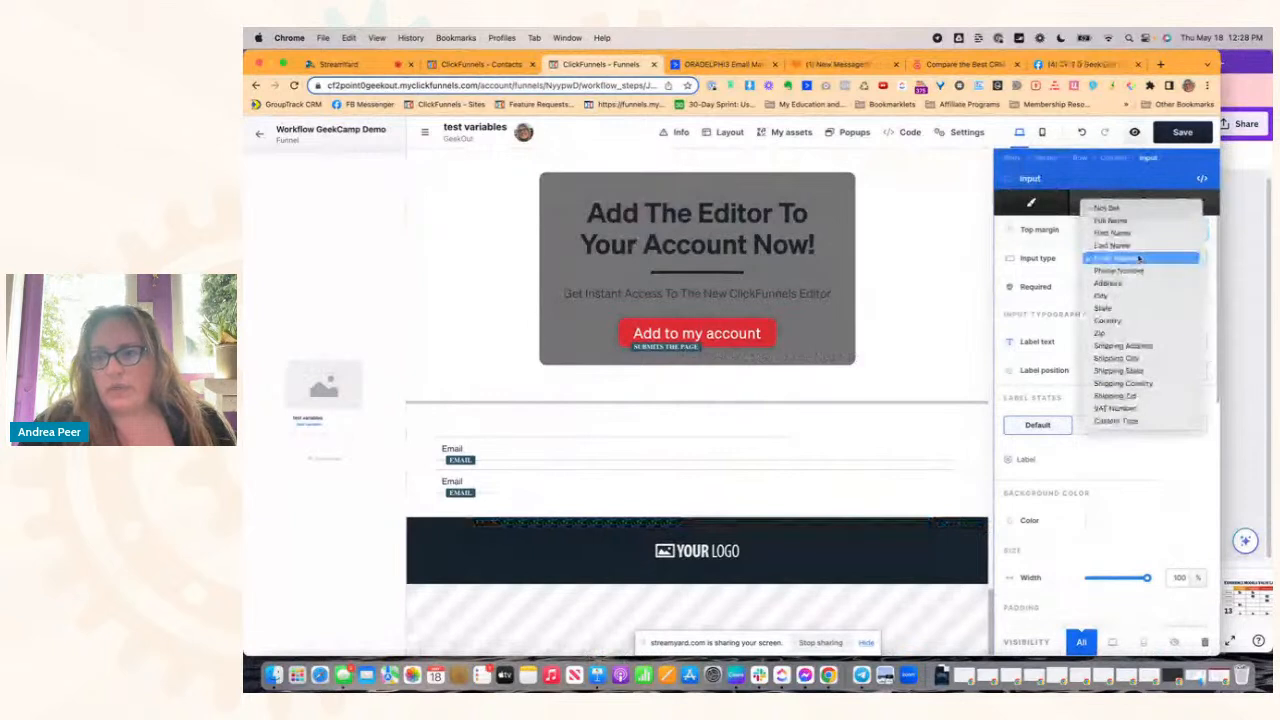
click(1127, 421)
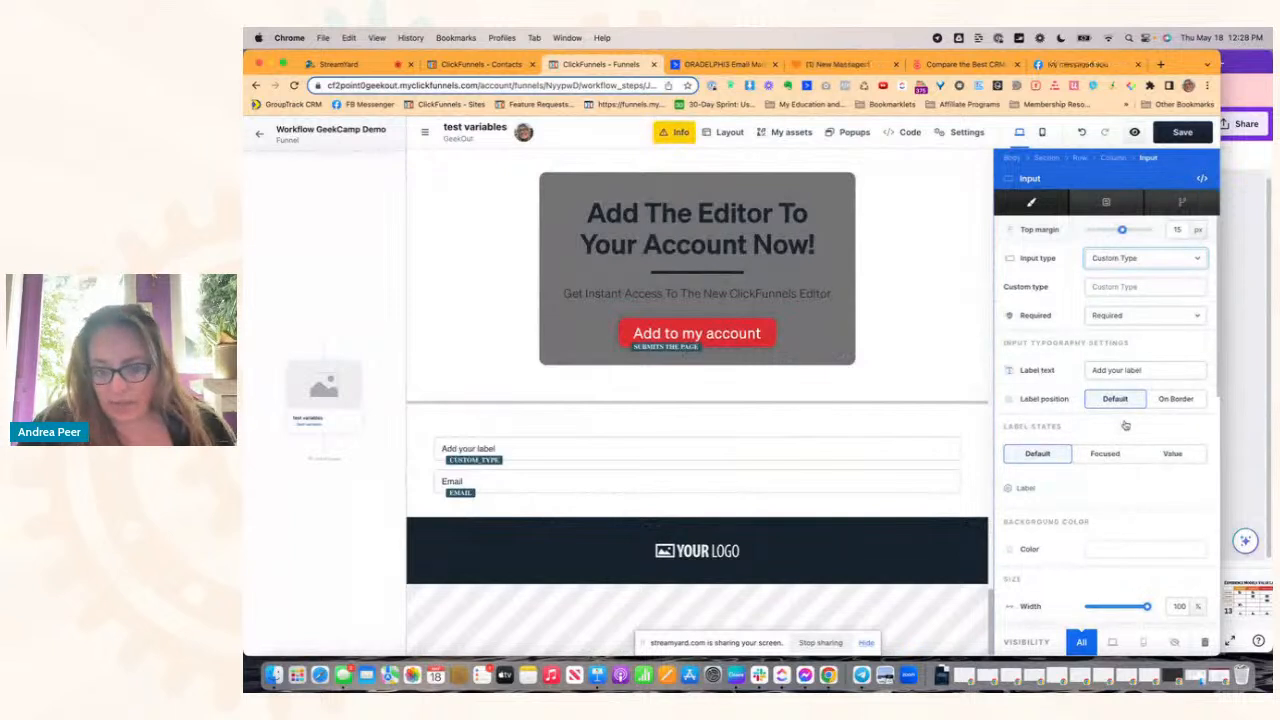
click(1127, 287)
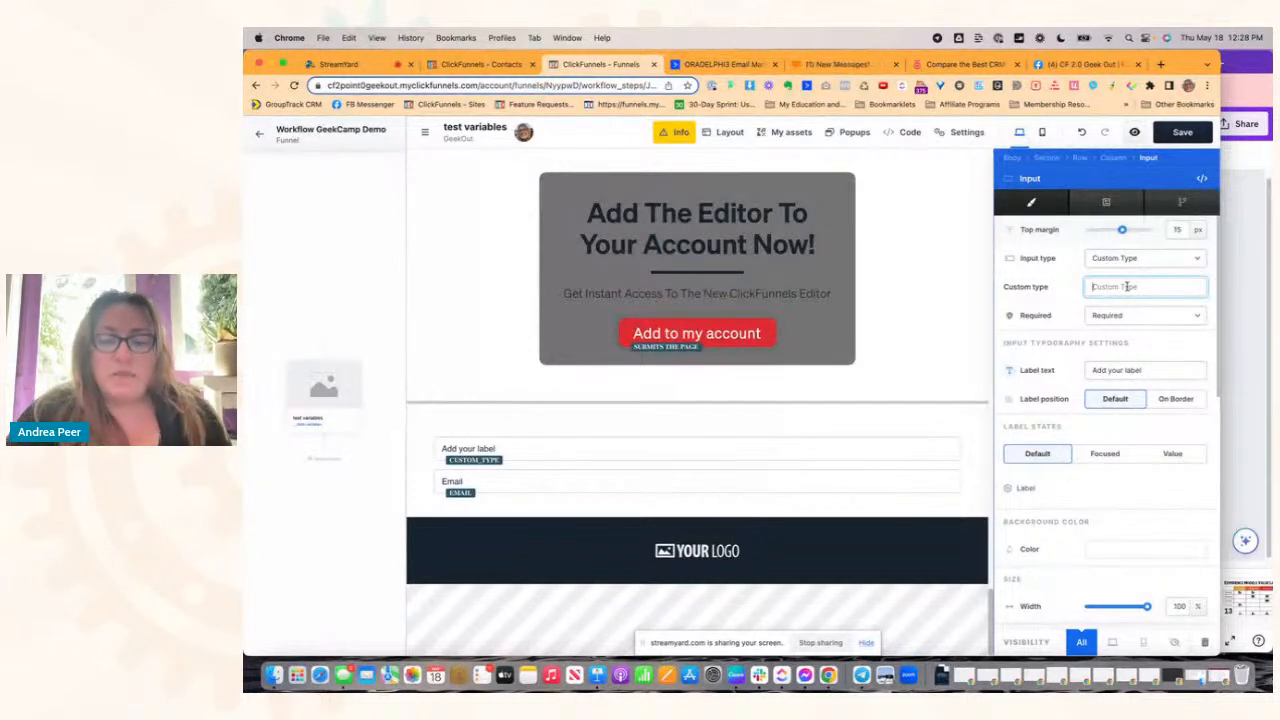
text(birth)
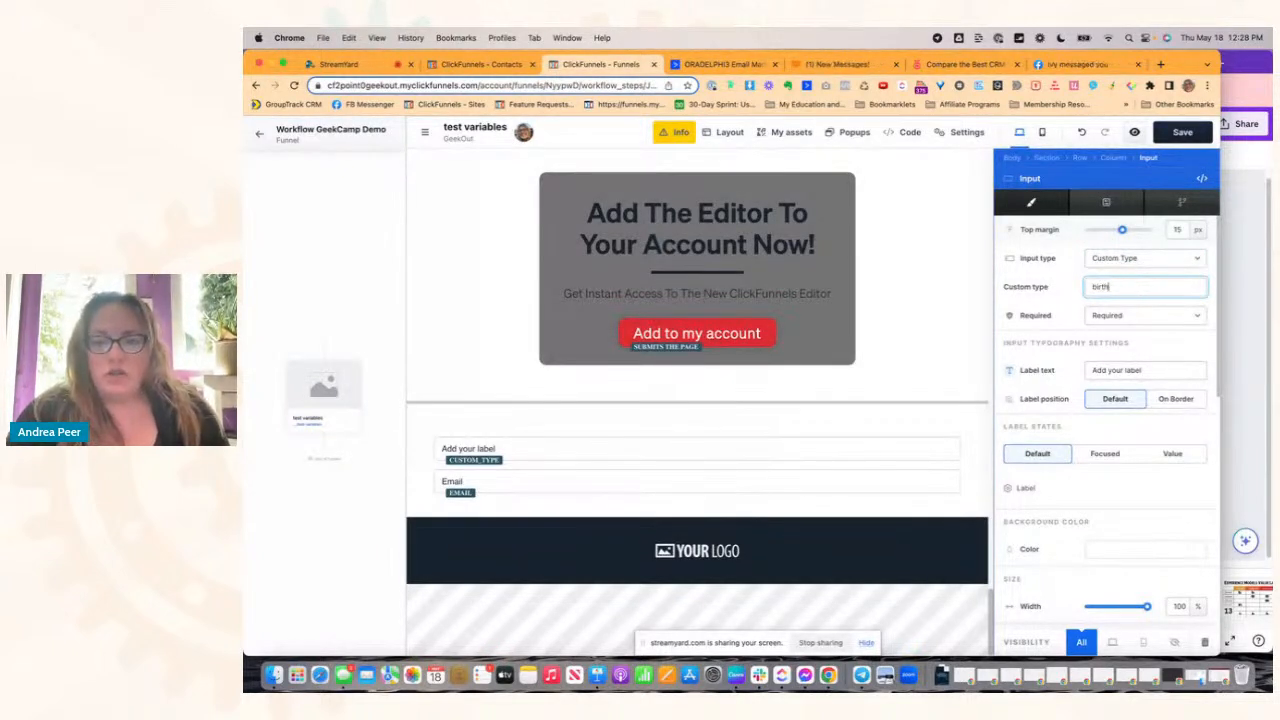
text(dayte)
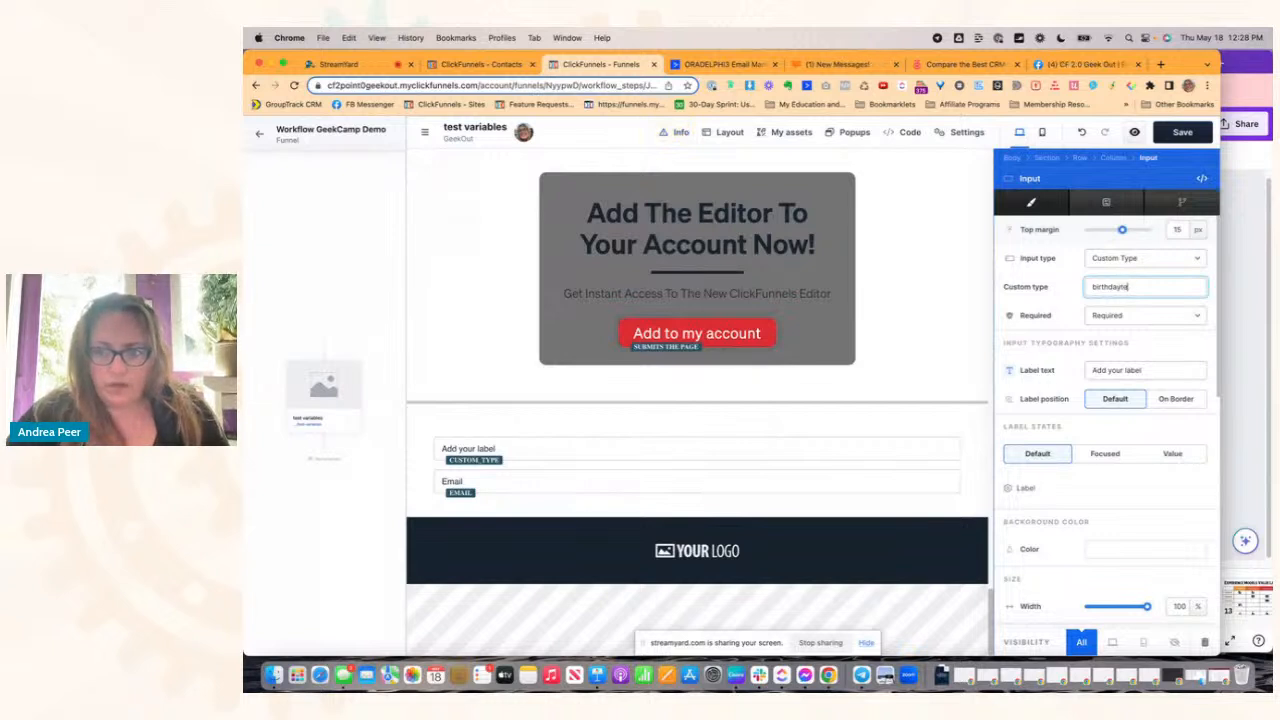
key(BackSpace)
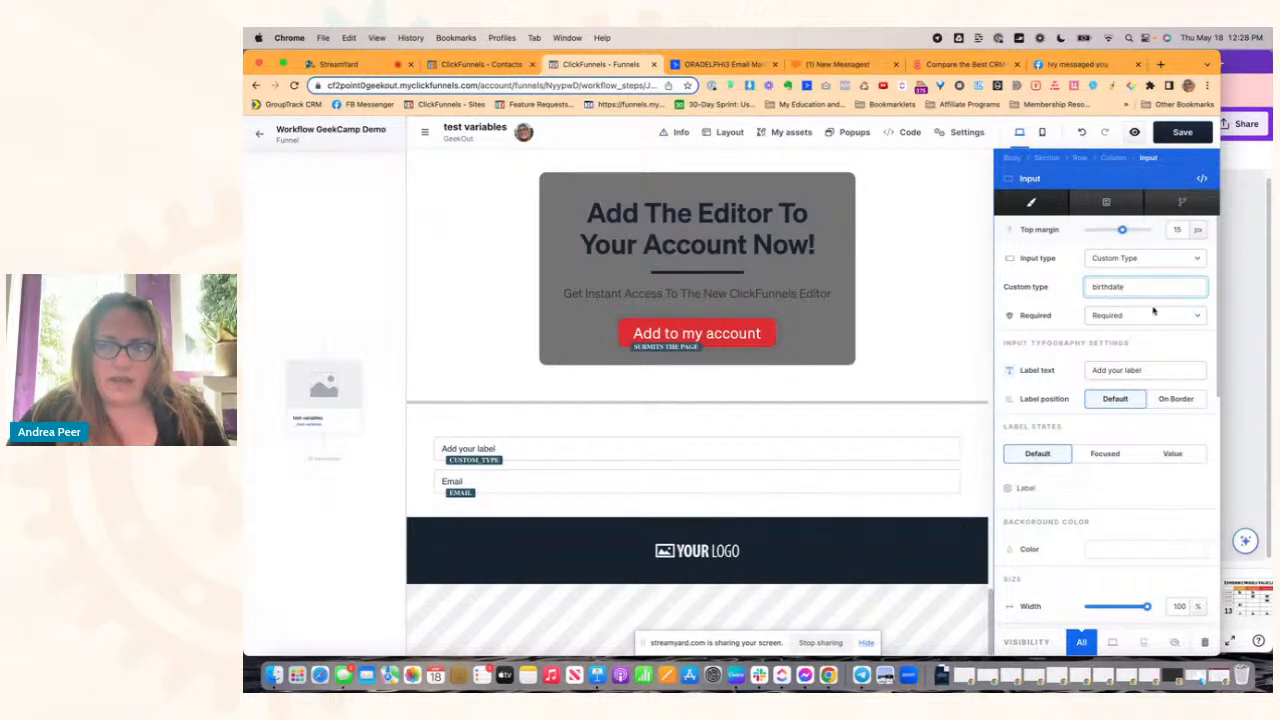
Step: Set the birthdate input's label text to "Your Birthday" and close its settings after reviewing the remaining options
click(1120, 371)
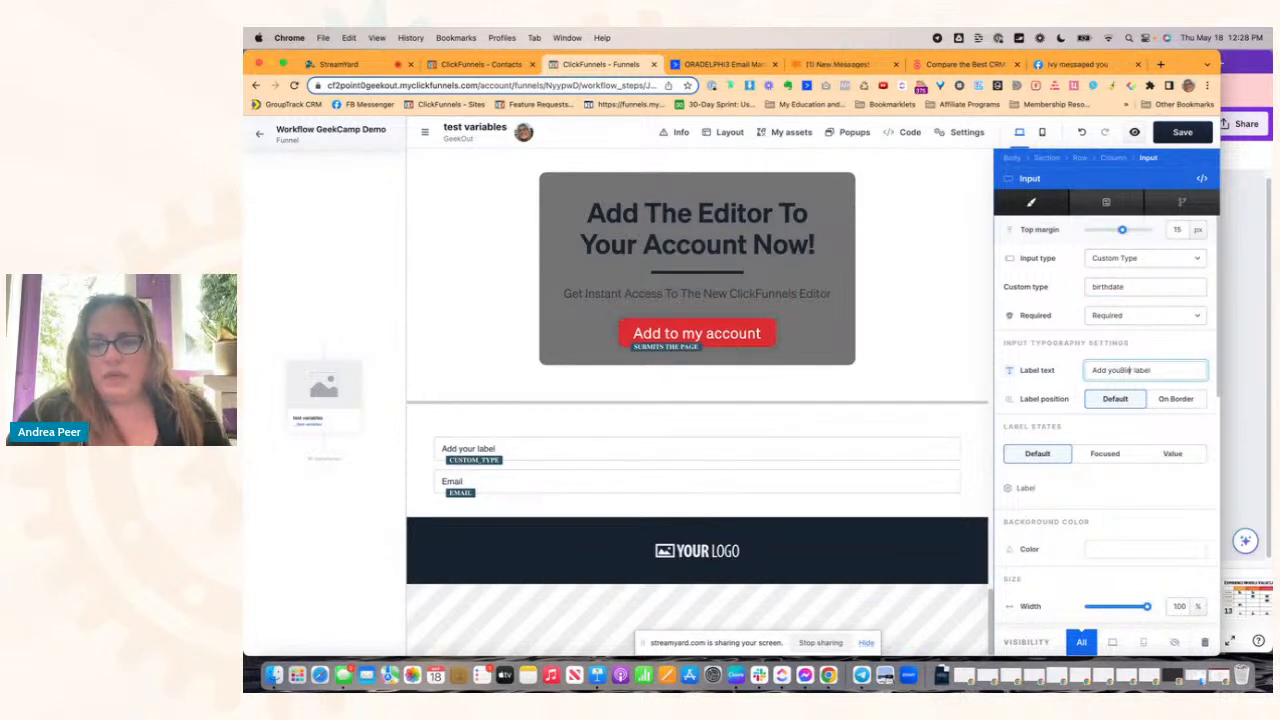
key(super+a)
text(Your Birthday)
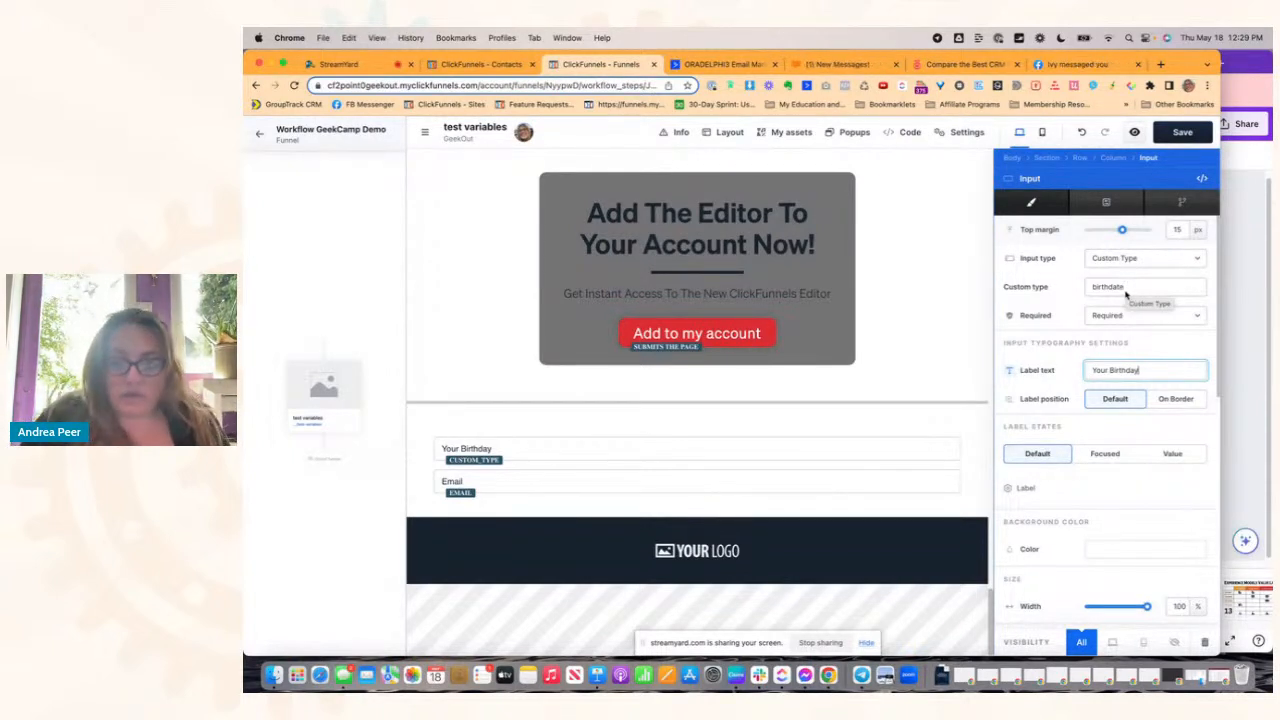
scroll(1146, 420, down, 5)
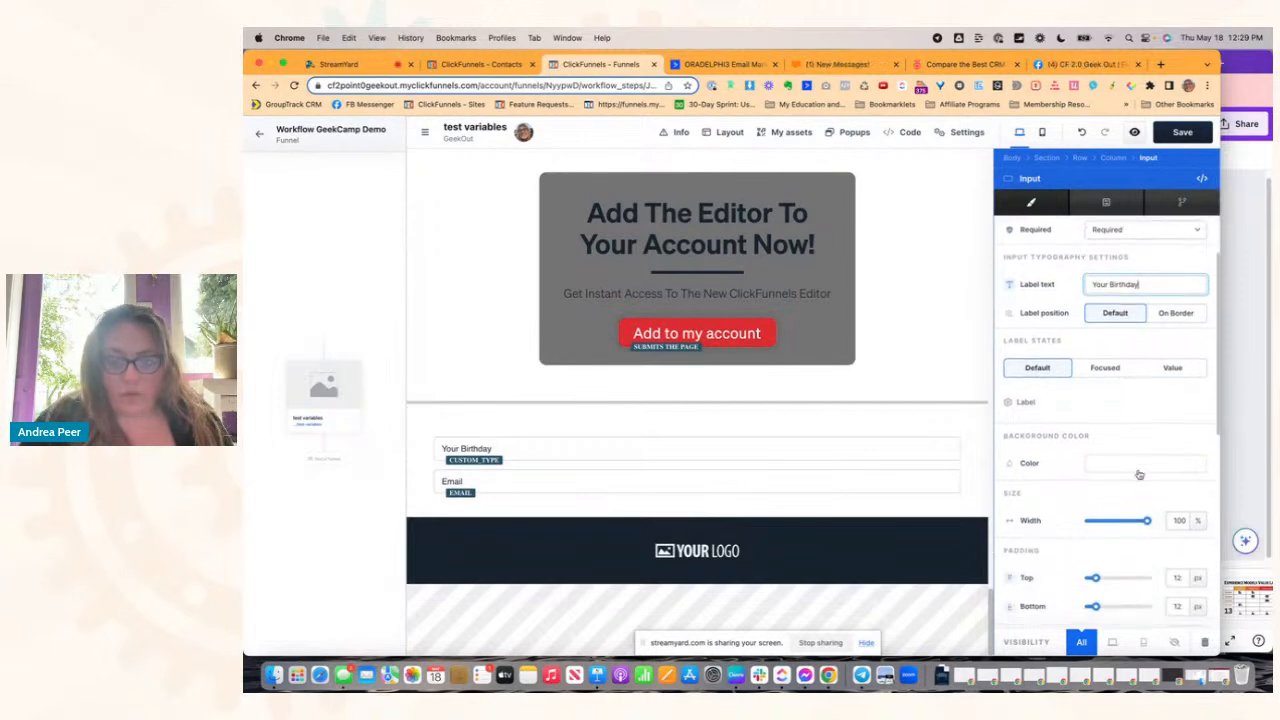
scroll(1138, 474, down, 5)
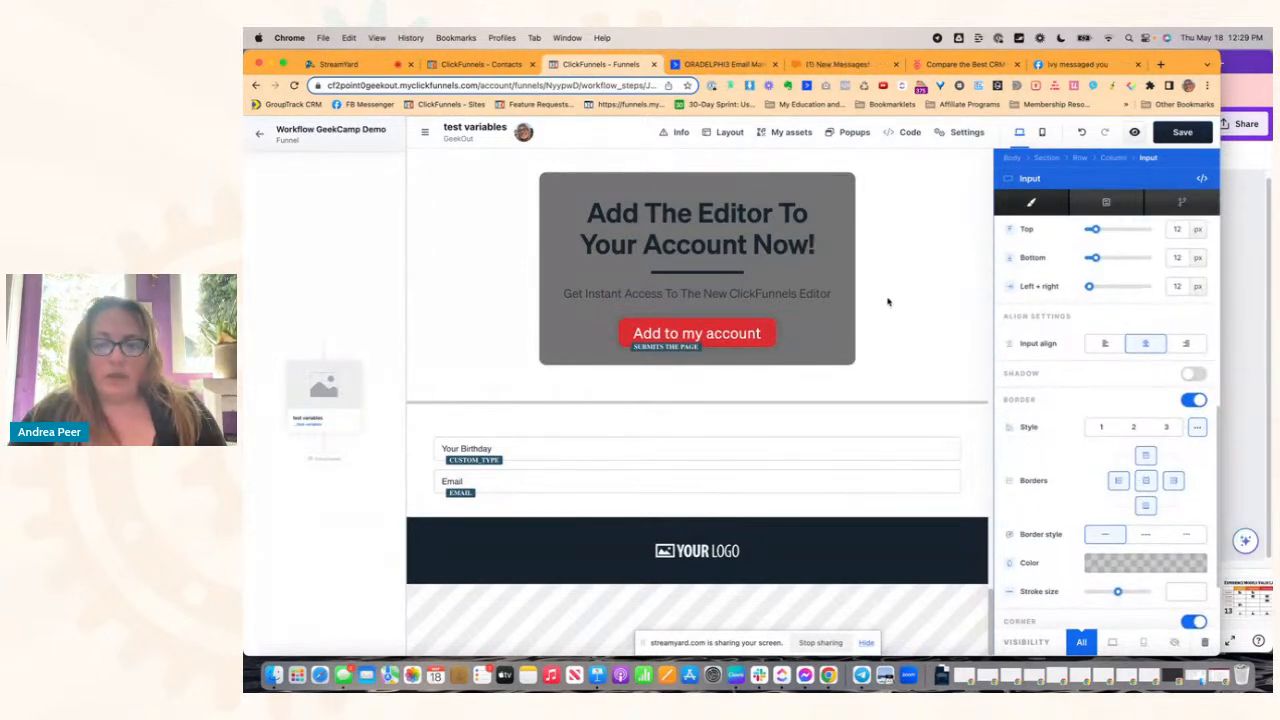
click(912, 257)
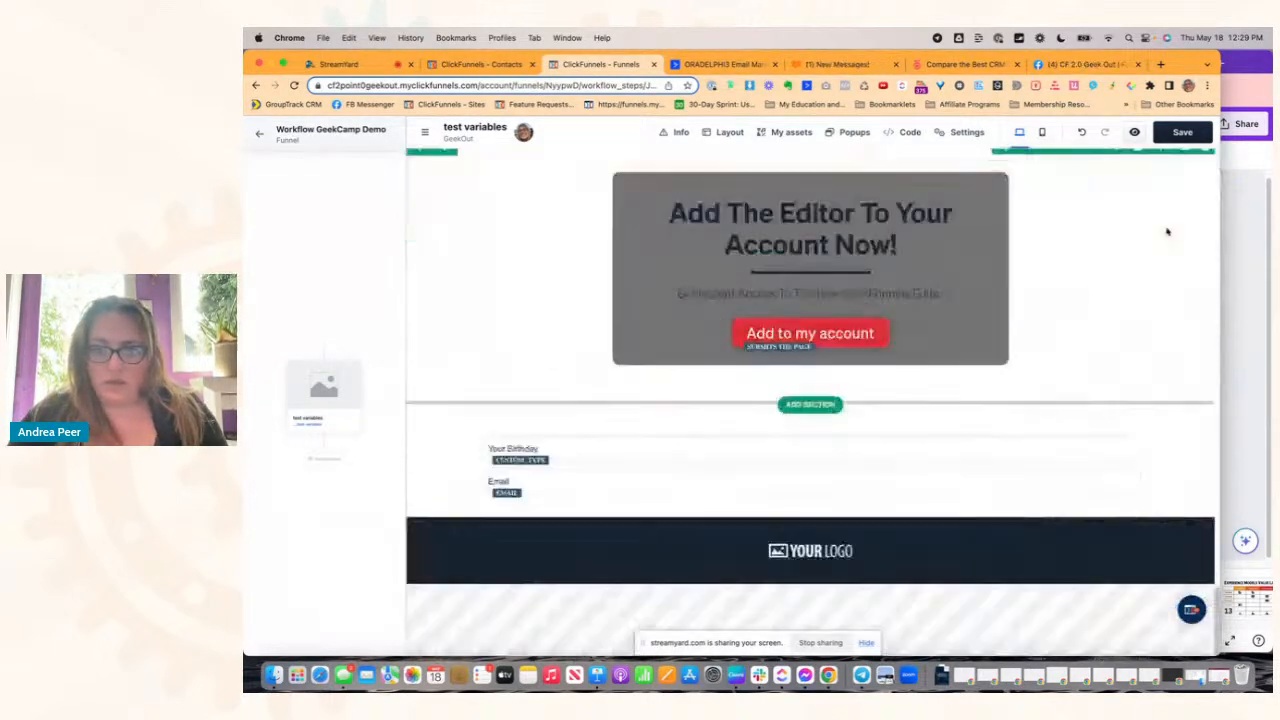
Step: Delete the "Add The Editor To Your Account Now!", "Element 1 Click Style Themes" and "Conversion Colors & Recent Colors" sections from the page
scroll(1197, 211, up, 2)
click(1205, 218)
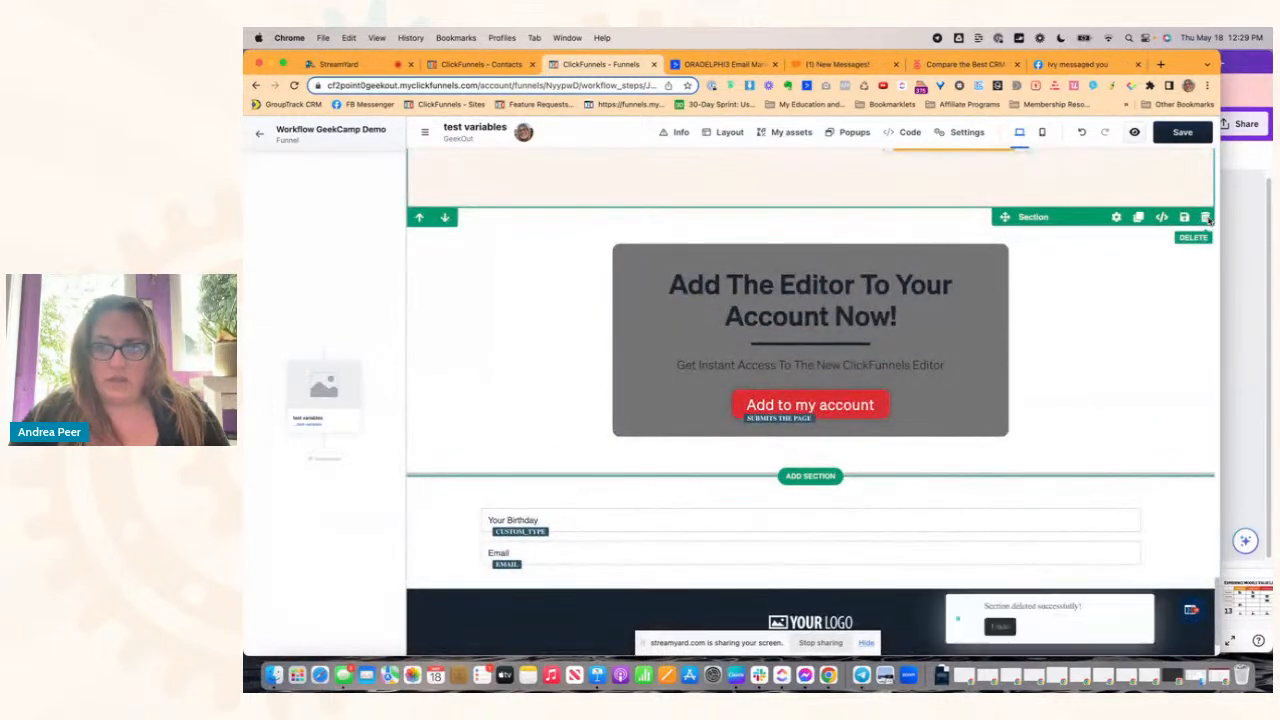
scroll(1205, 282, up, 3)
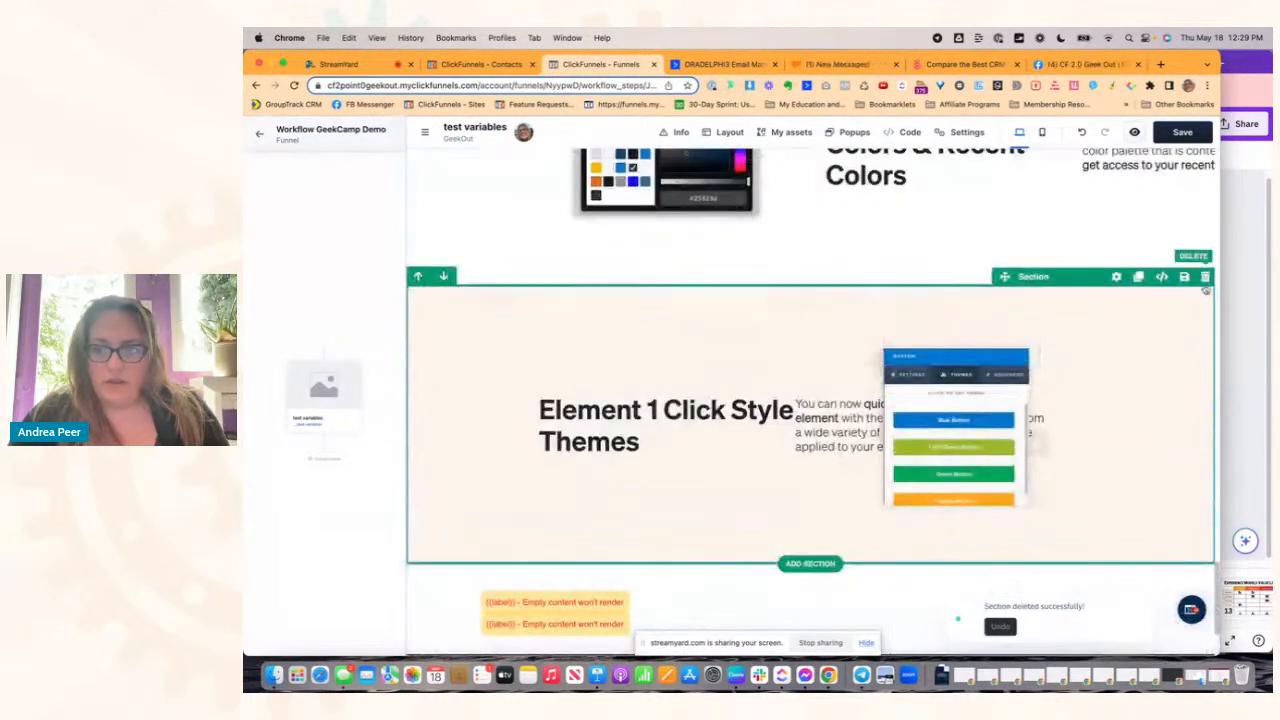
click(1201, 275)
scroll(1139, 256, up, 2)
scroll(1139, 256, up, 2)
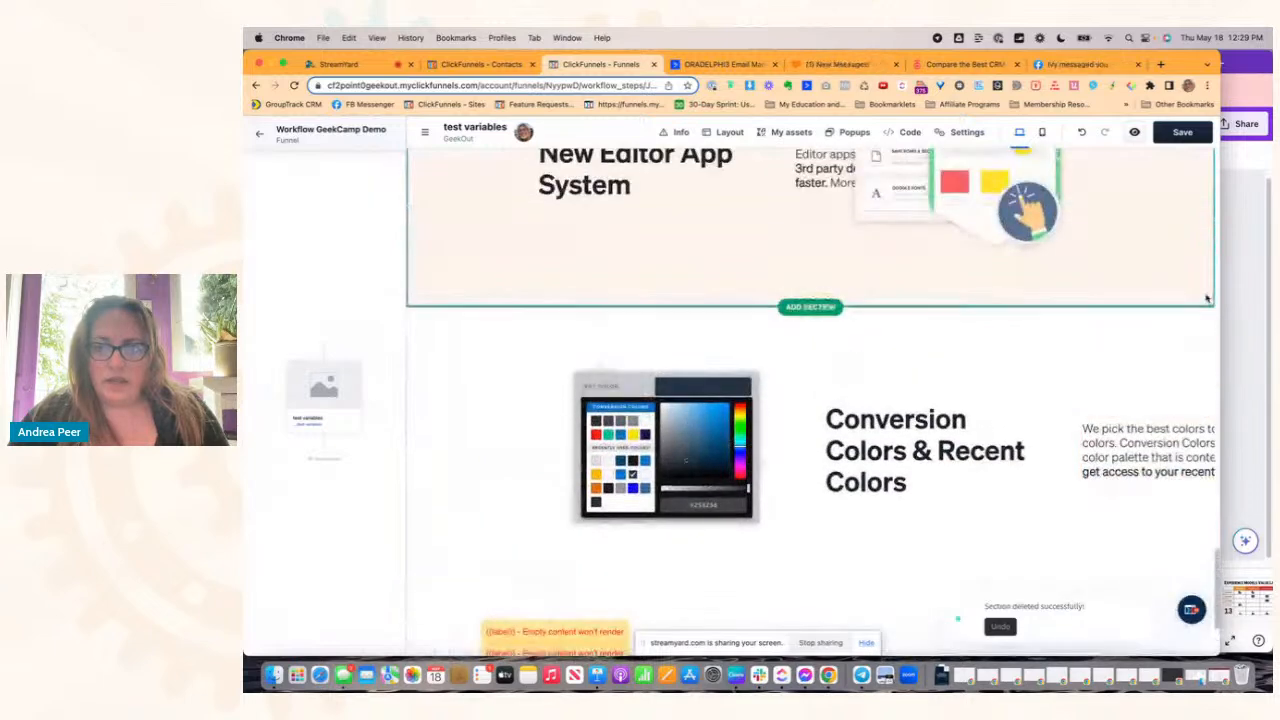
click(1204, 292)
Step: Delete the "New Editor App System", "New Typography Settings", side panel and "Mobile Preview In Editor" sections
scroll(1143, 240, up, 2)
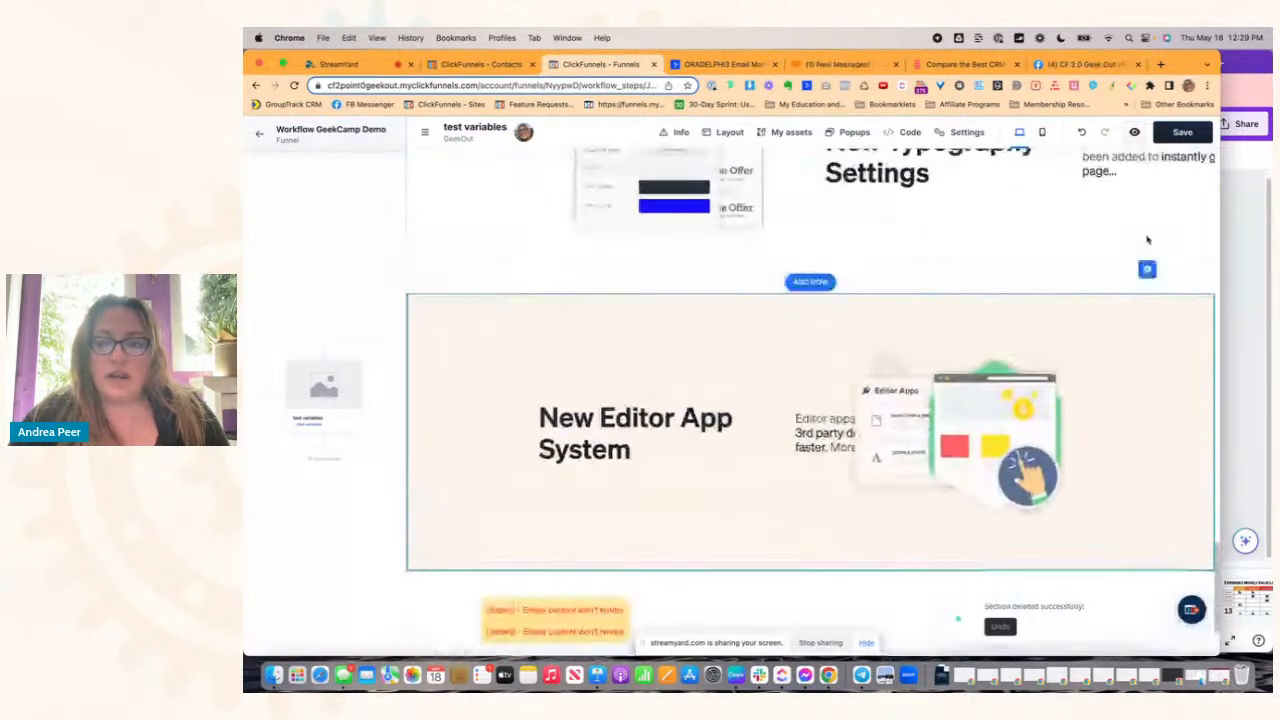
click(1201, 283)
scroll(1185, 283, up, 2)
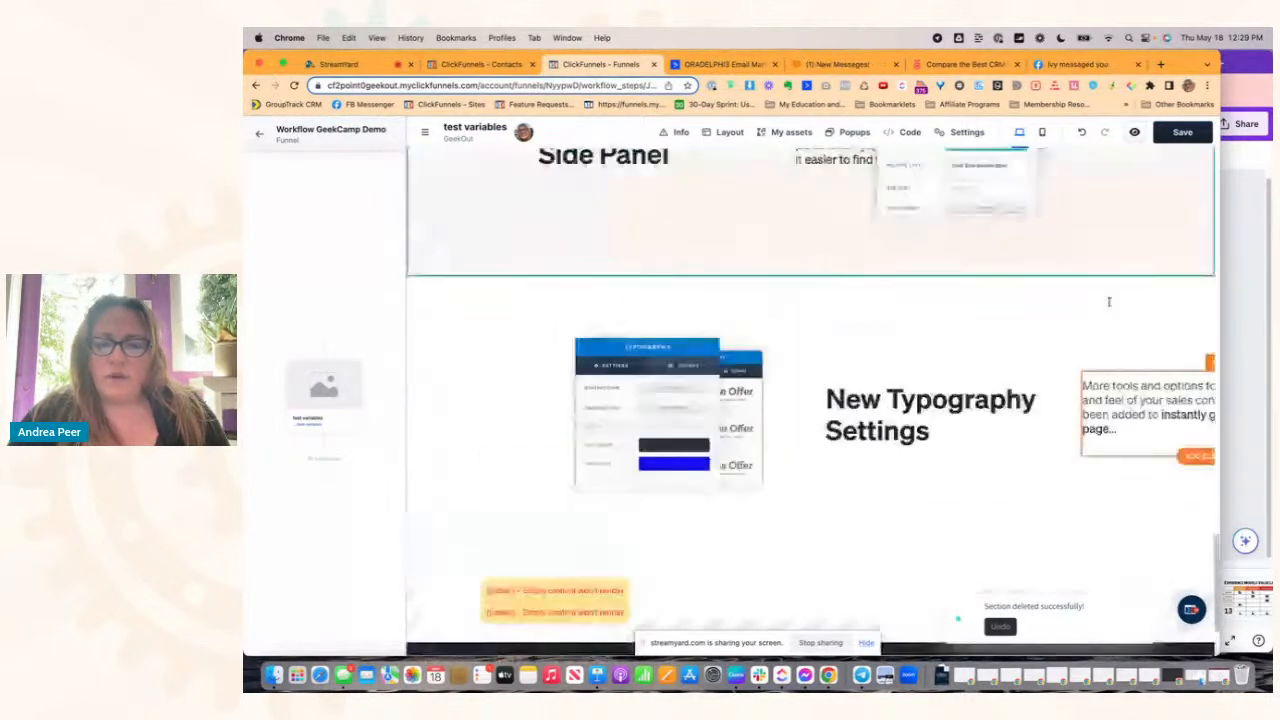
click(1205, 270)
scroll(1165, 275, up, 3)
click(1207, 441)
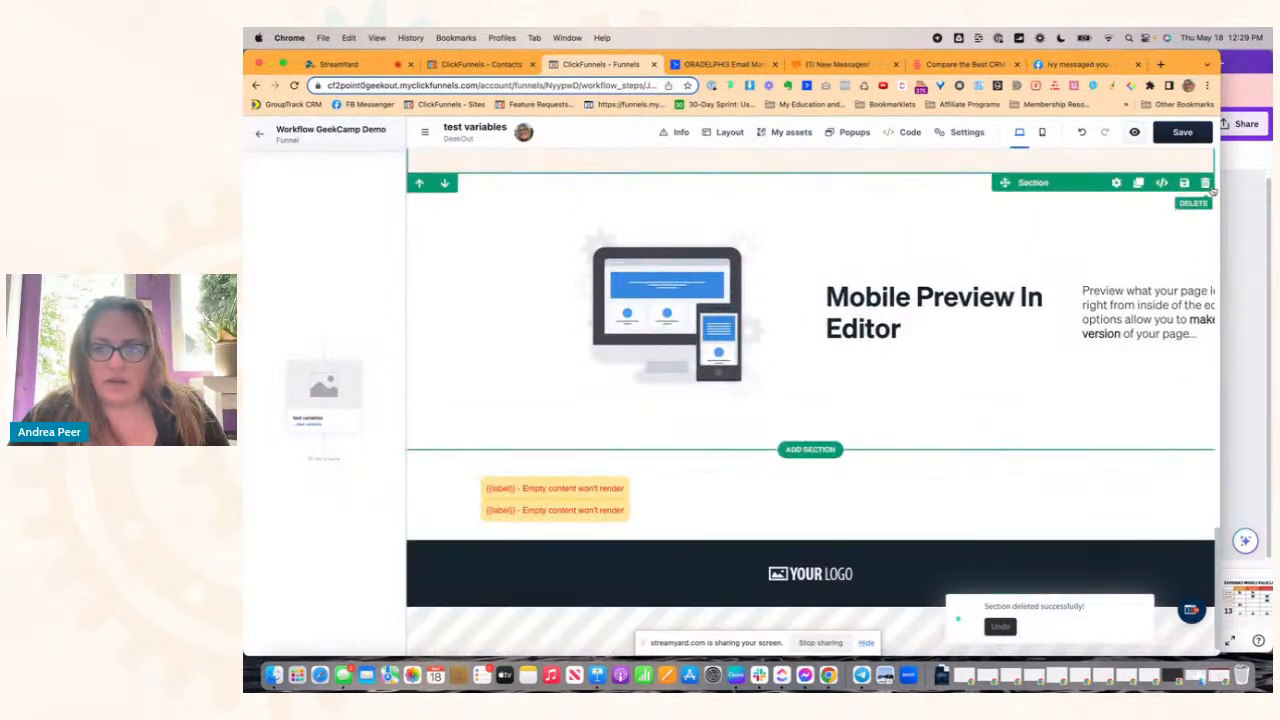
click(1205, 175)
Step: Delete the "Drag & Drop Functionality" section and the two feature sections directly above it
scroll(1186, 200, up, 3)
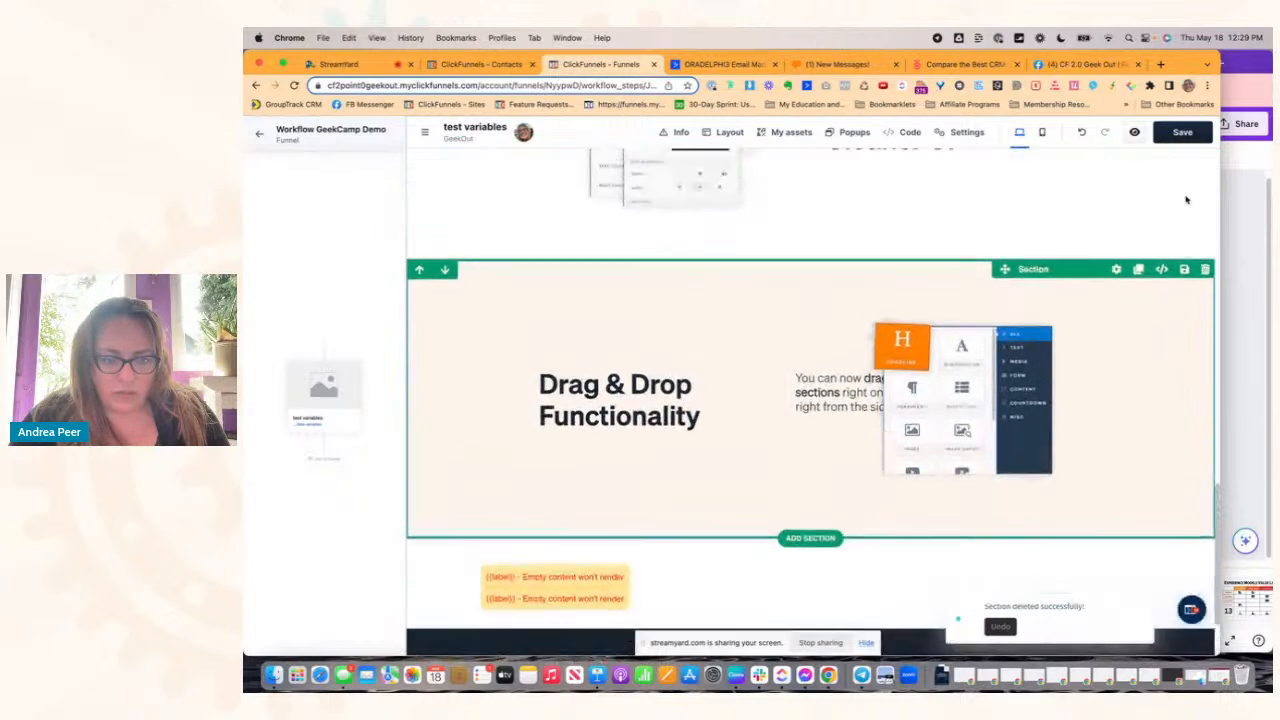
click(1205, 294)
scroll(1180, 232, up, 1)
click(1204, 273)
scroll(1166, 294, up, 1)
click(1210, 262)
Step: Delete the "Personal Section & Row Templates", "Pre-Made Section & Row Library" and orange video sections, and save the page
scroll(1170, 260, up, 1)
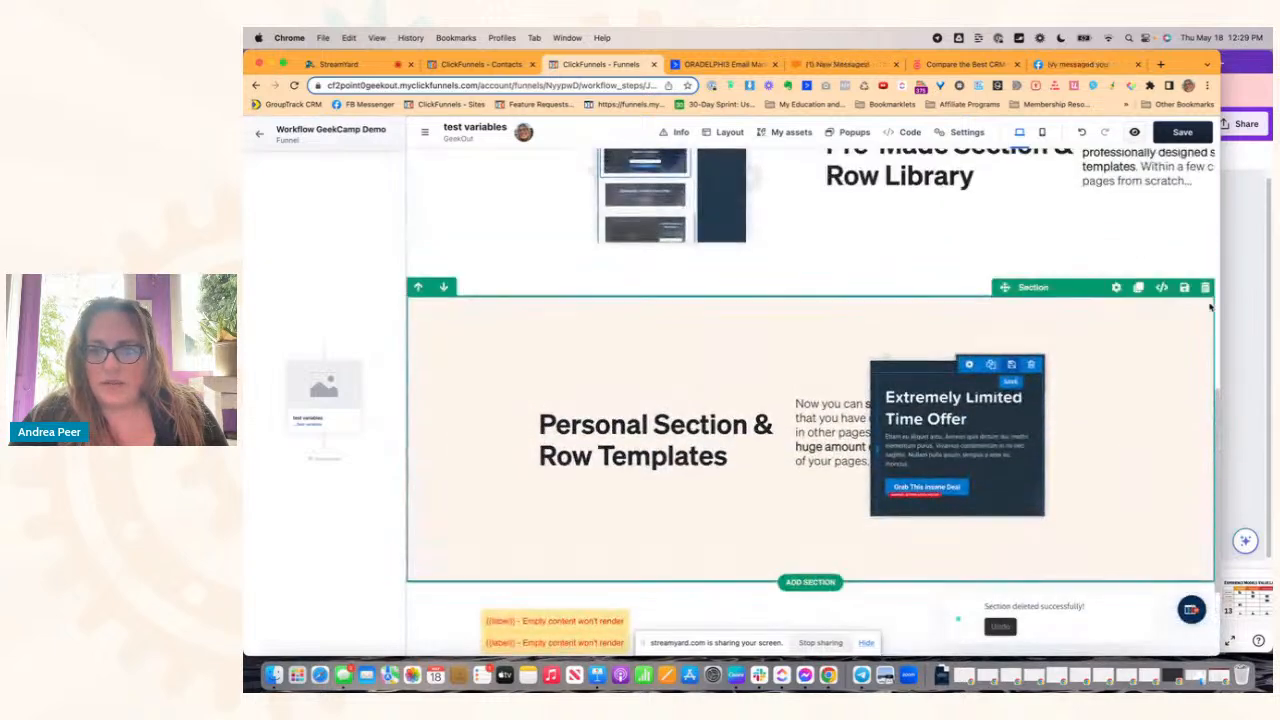
click(1204, 284)
scroll(1205, 284, up, 2)
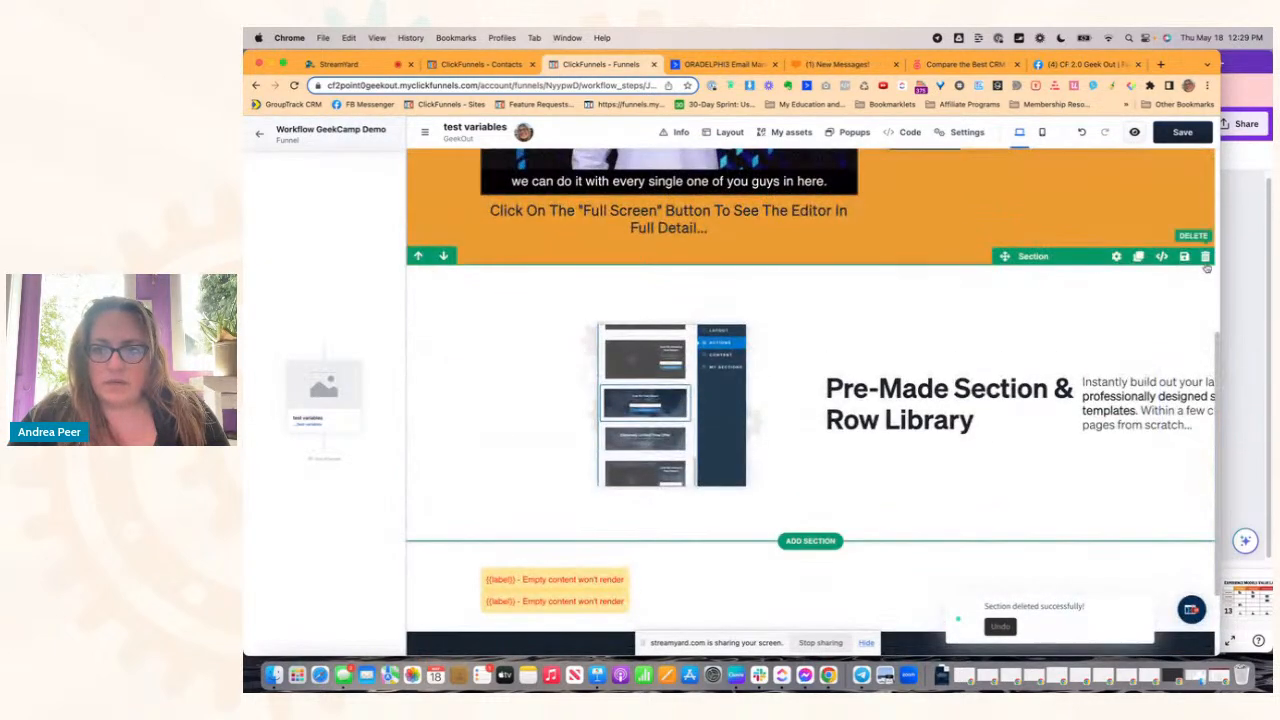
click(1205, 256)
scroll(1204, 220, up, 3)
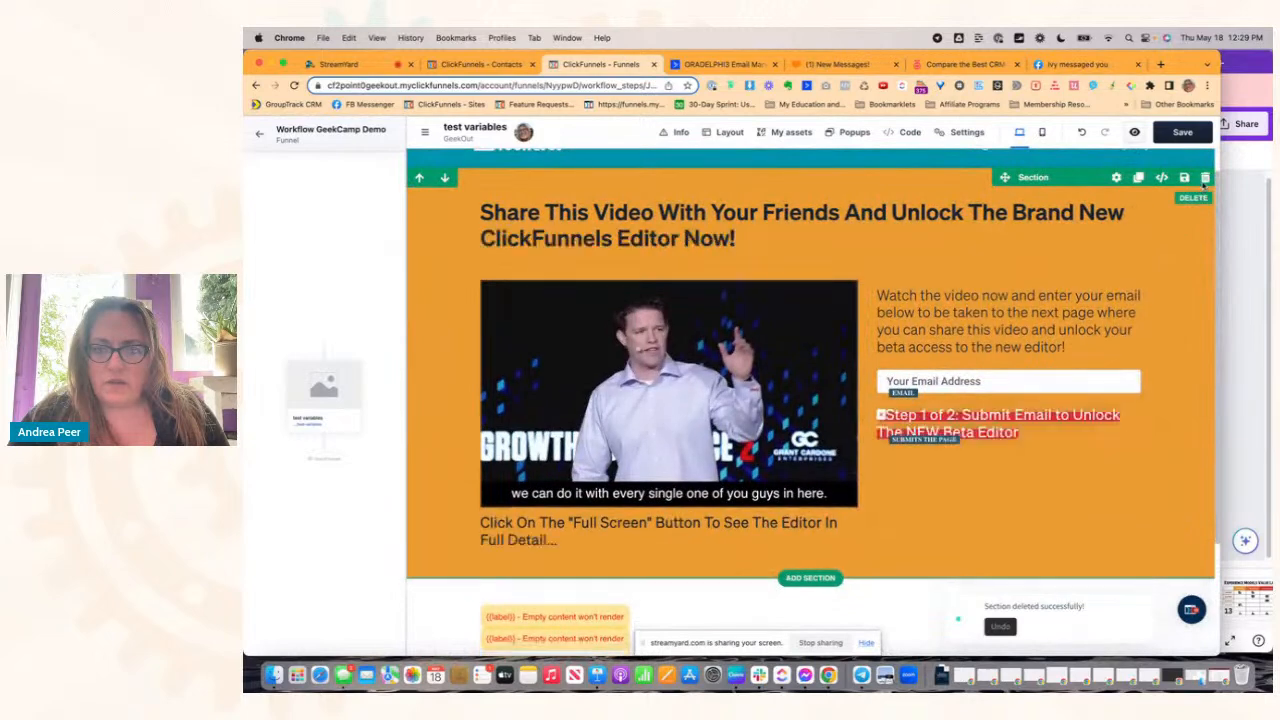
click(1205, 178)
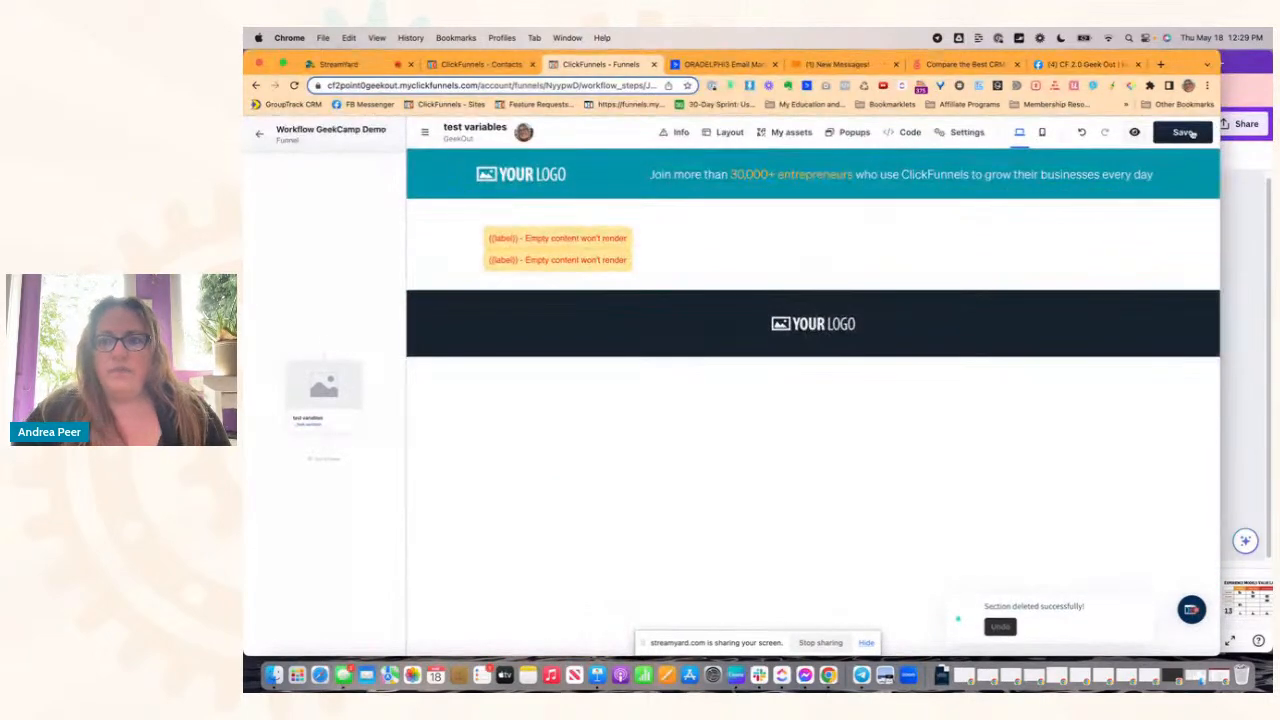
click(1182, 132)
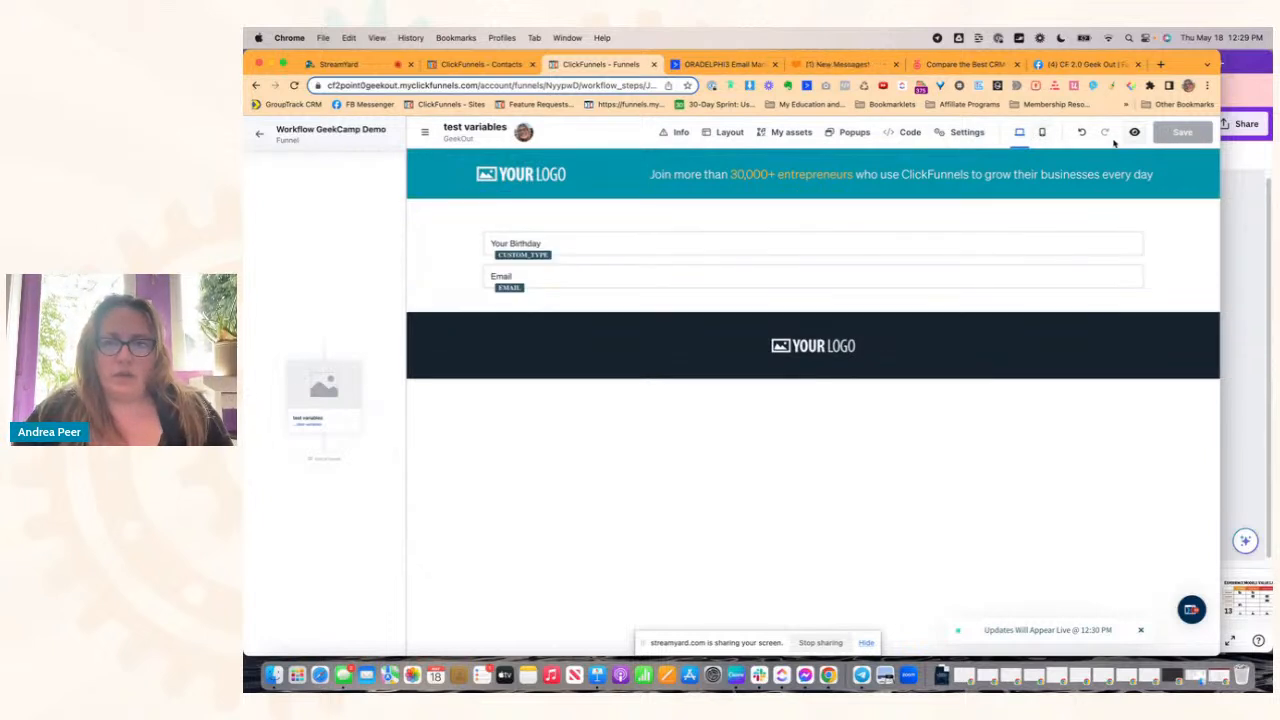
Step: Preview the page, test text entry in the Your Birthday field, and clear the field
click(1135, 132)
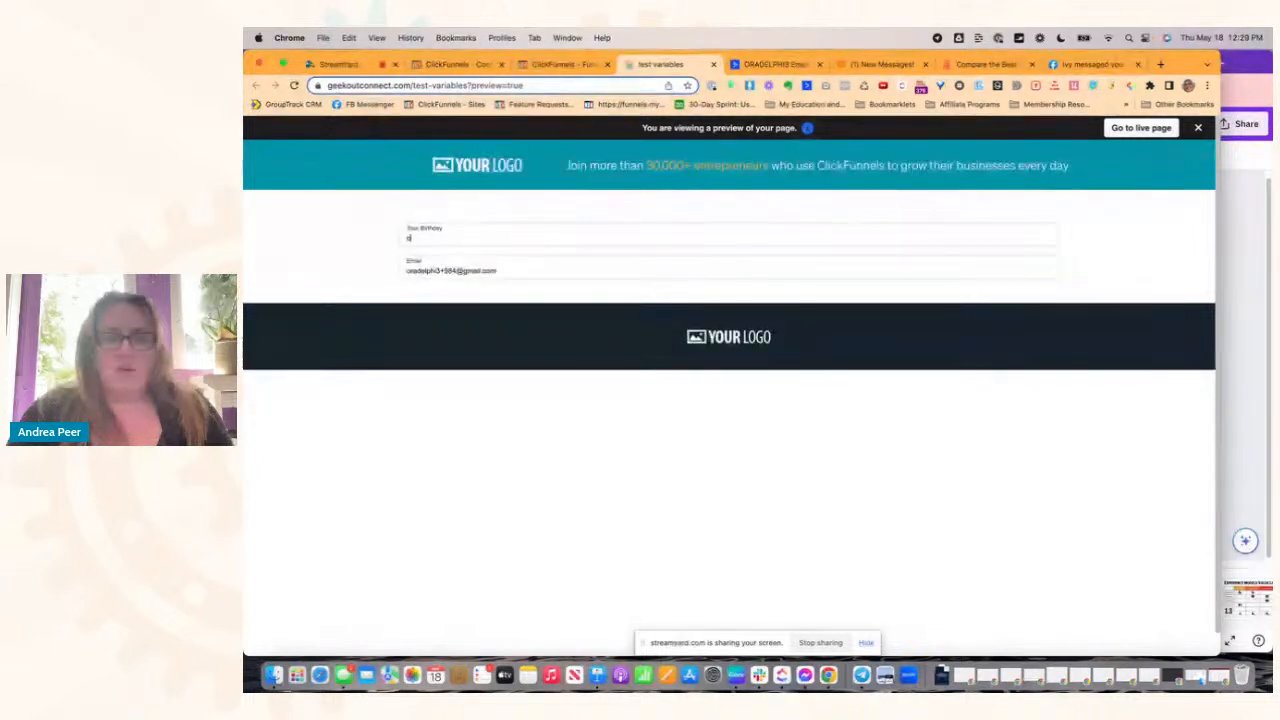
text(0)
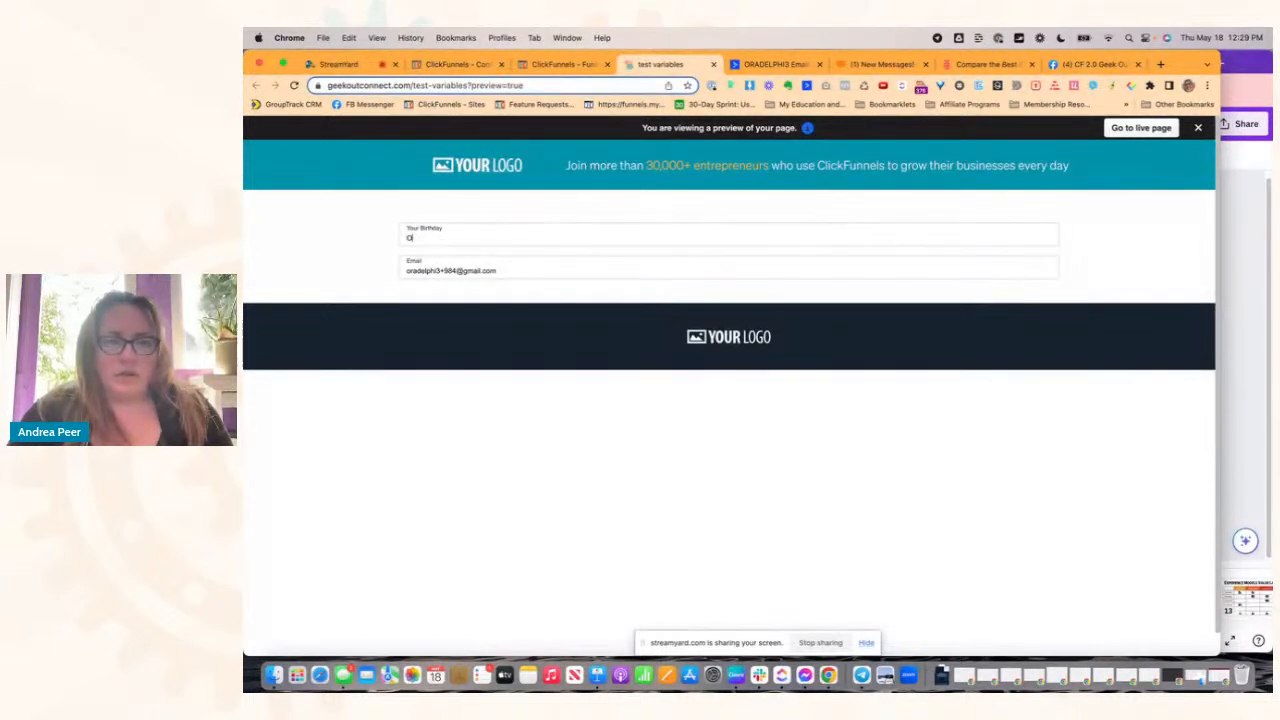
text(c)
key(BackSpace)
key(BackSpace)
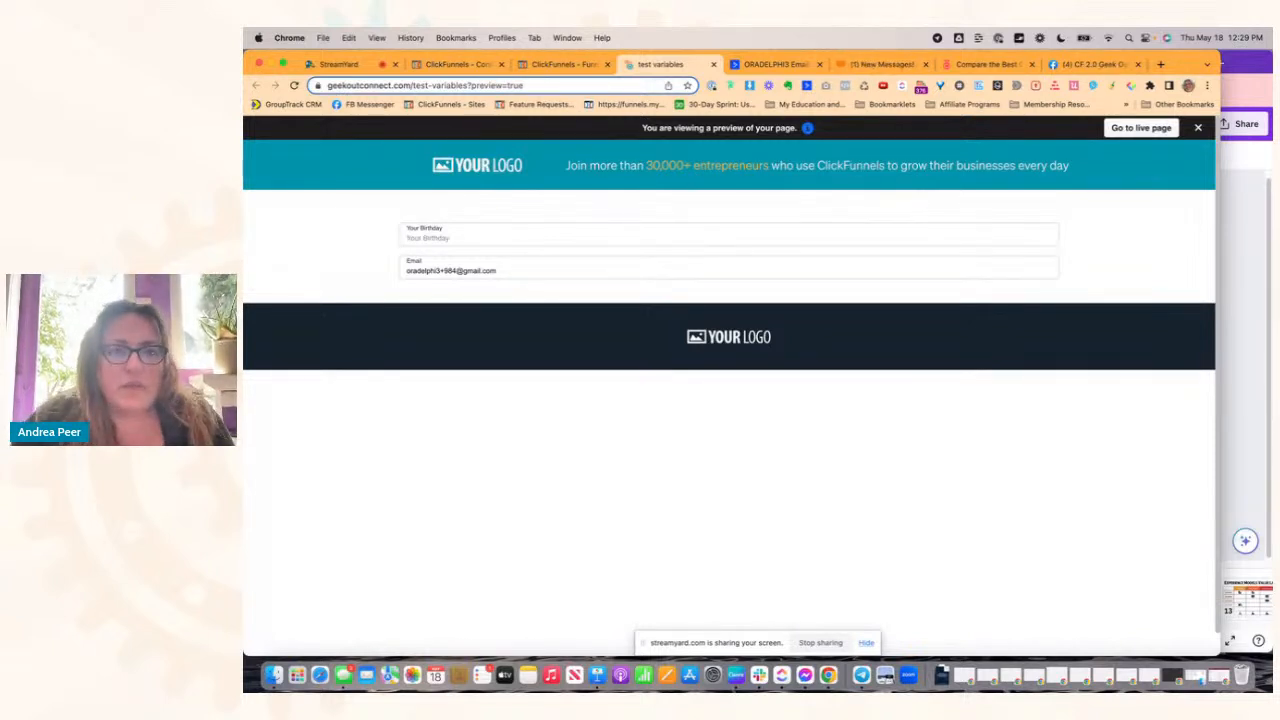
Step: Back in the page editor, review the Your Birthday input's settings, including its Value state, text typography and available input types
click(563, 66)
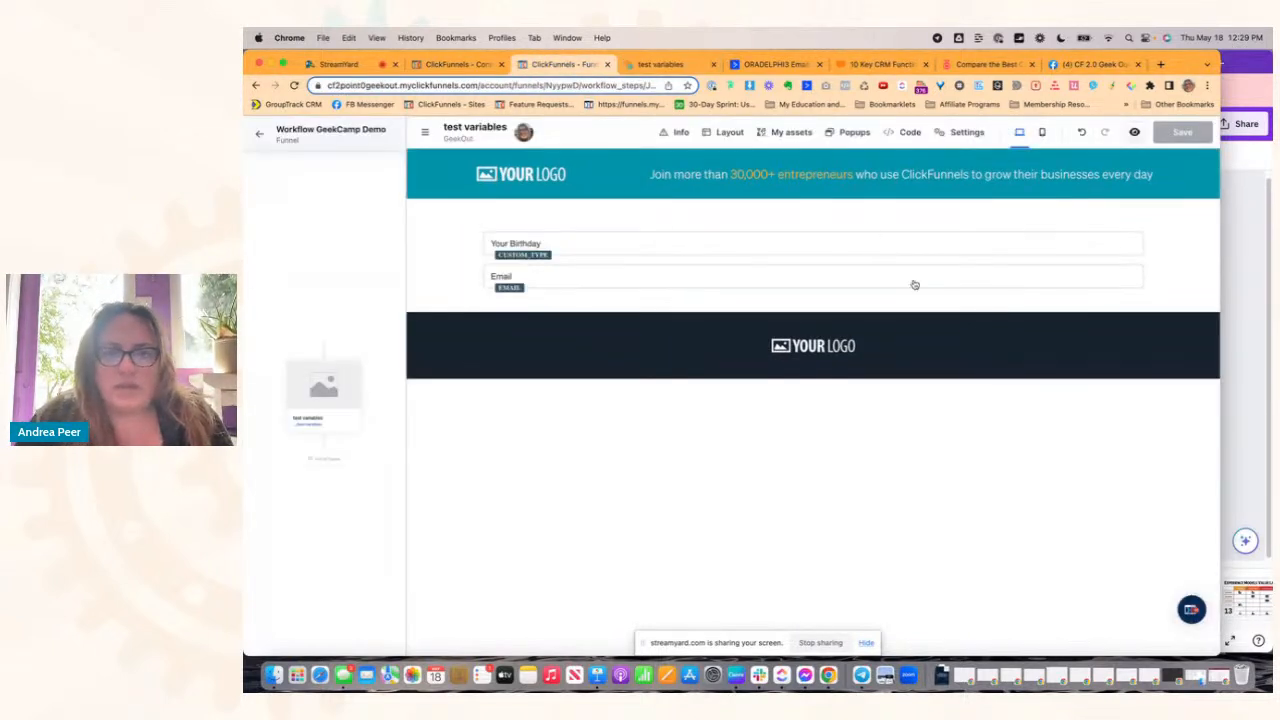
click(670, 241)
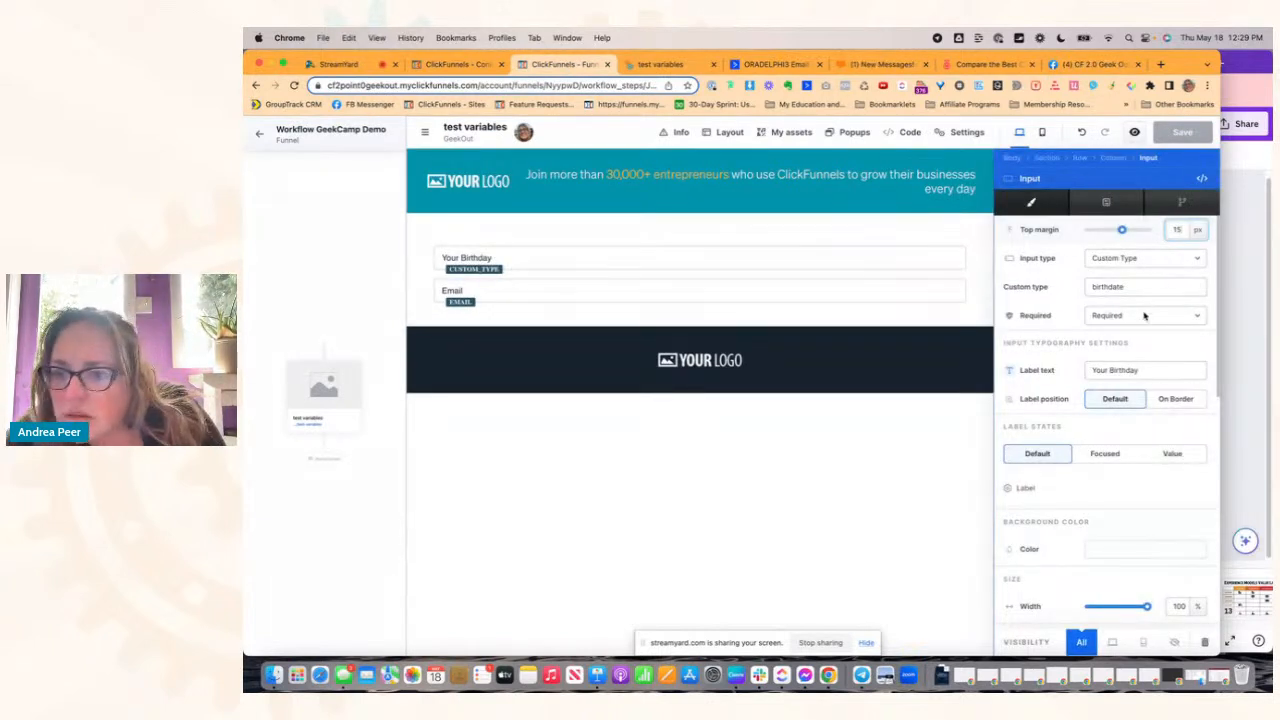
scroll(1150, 425, down, 3)
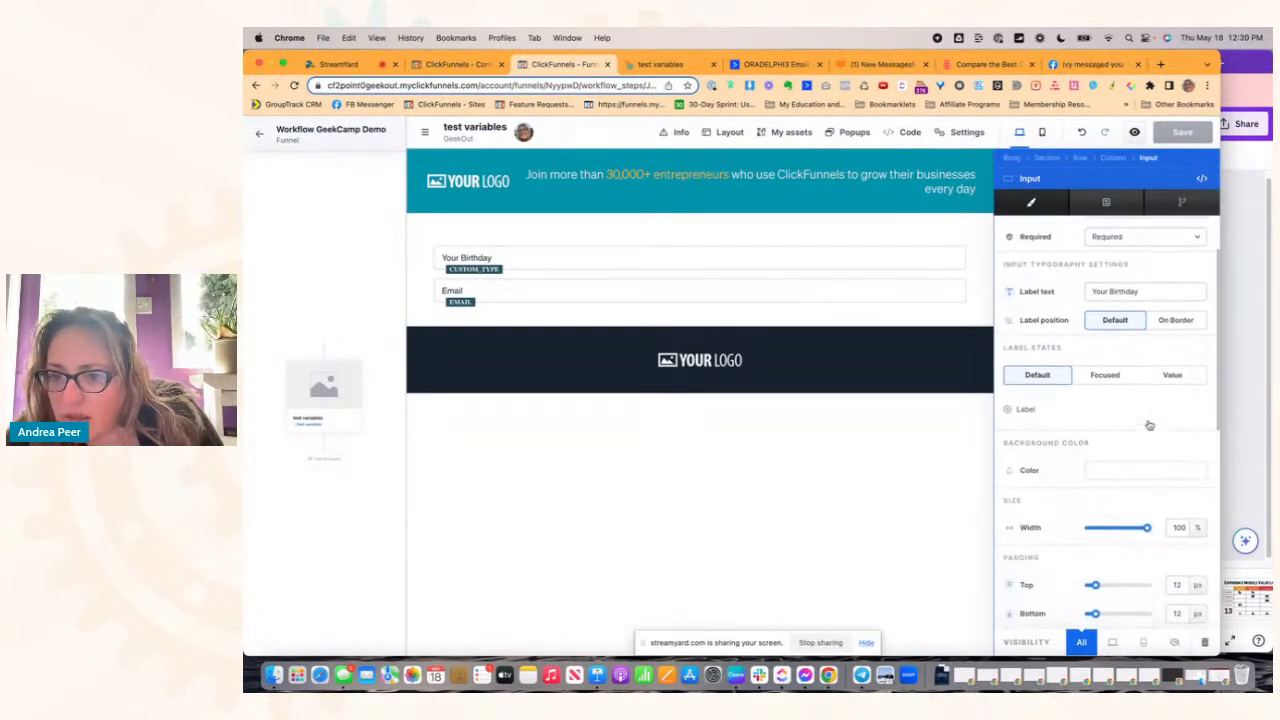
scroll(1150, 425, down, 2)
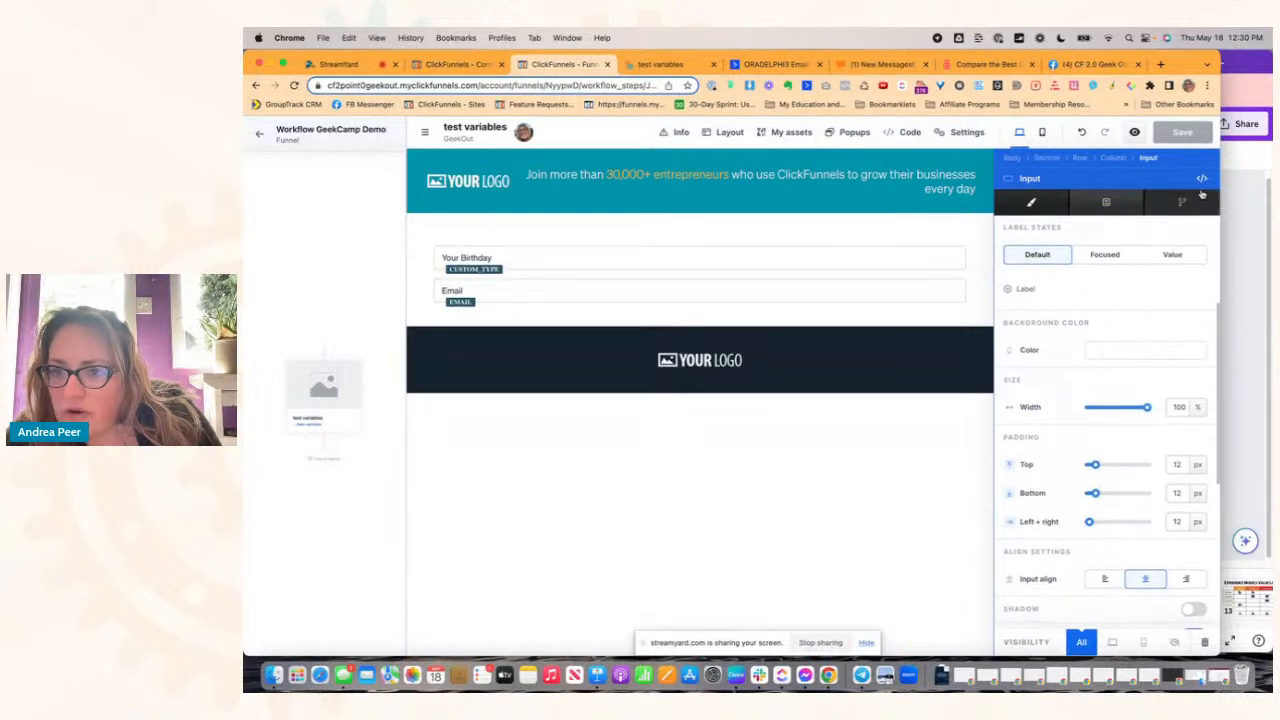
click(1185, 255)
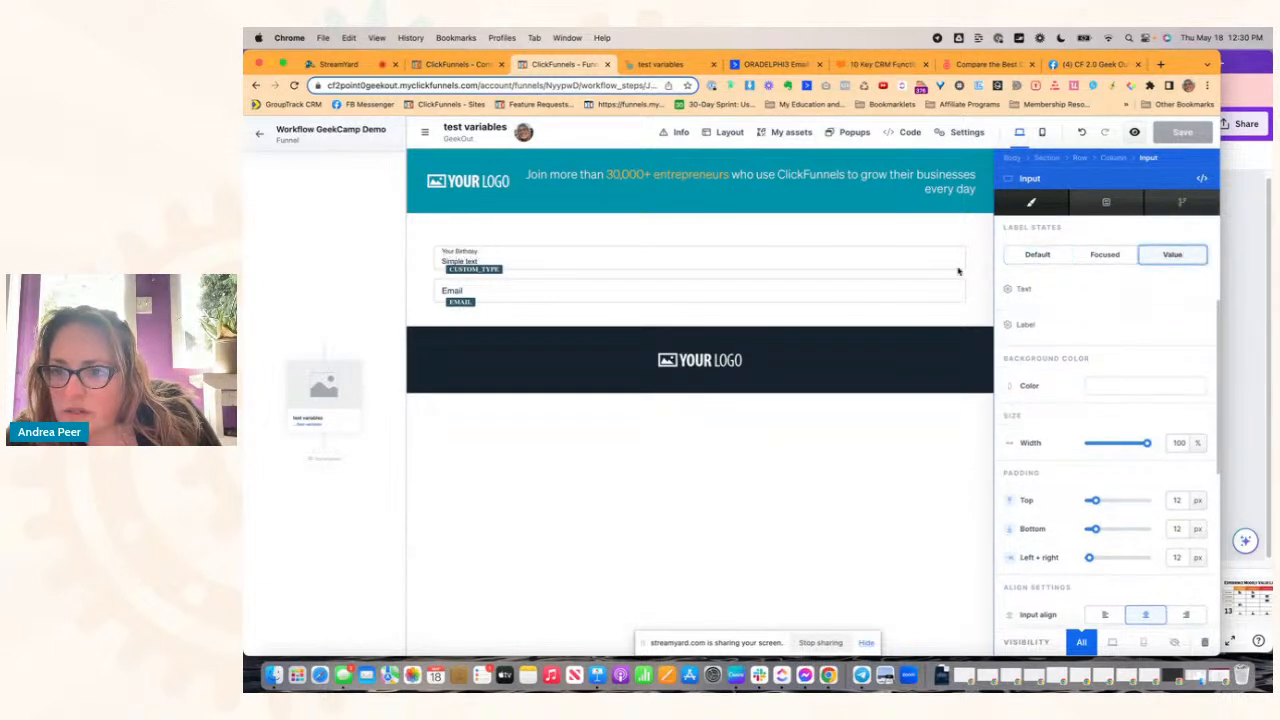
click(1024, 291)
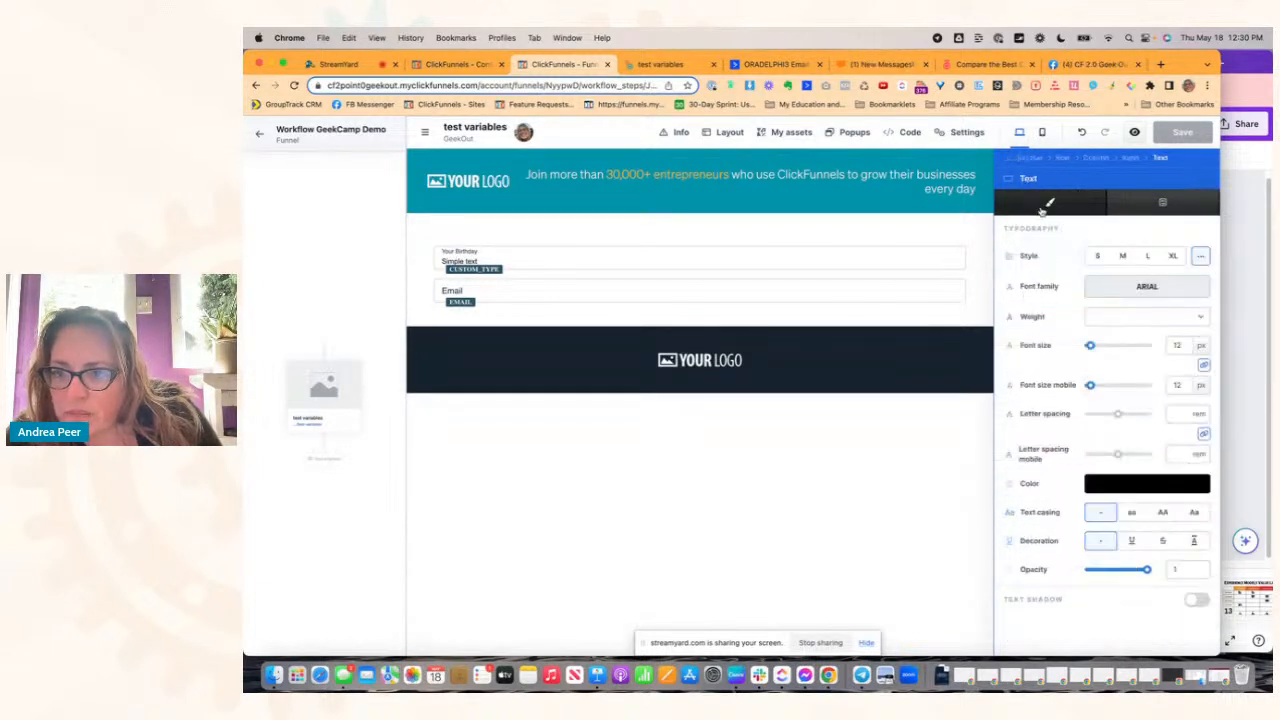
click(1130, 159)
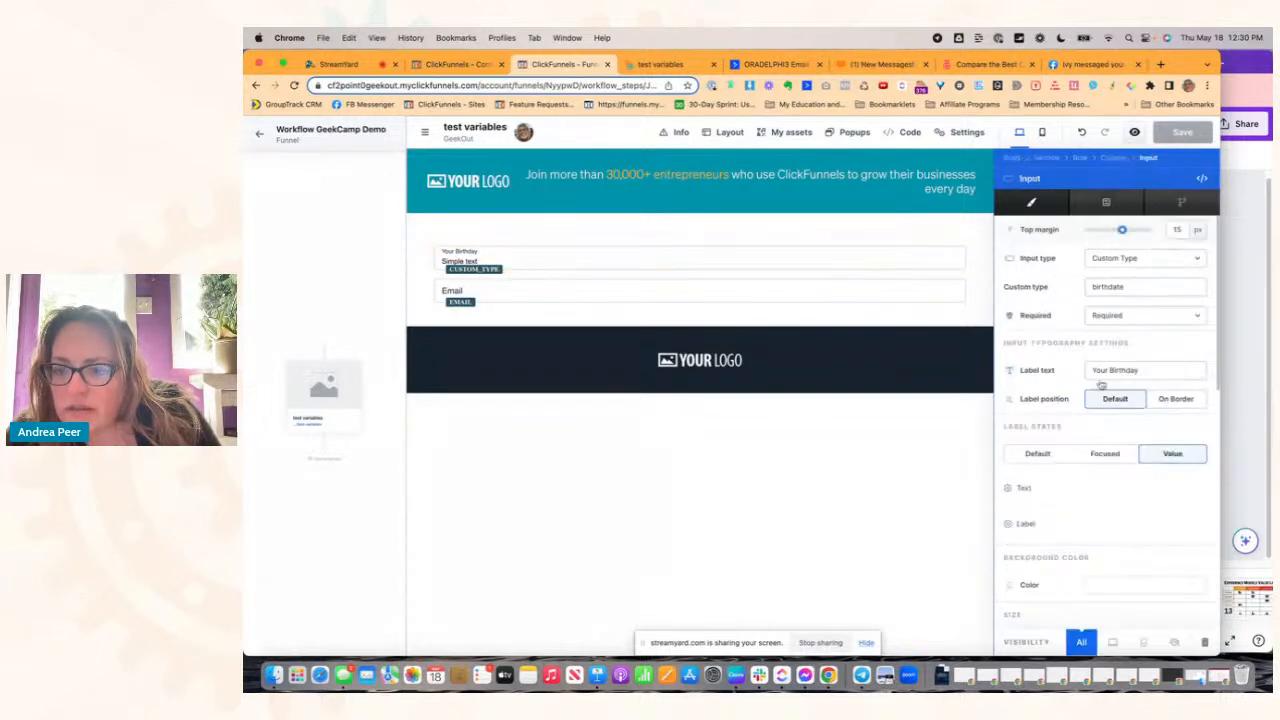
scroll(1101, 465, down, 10)
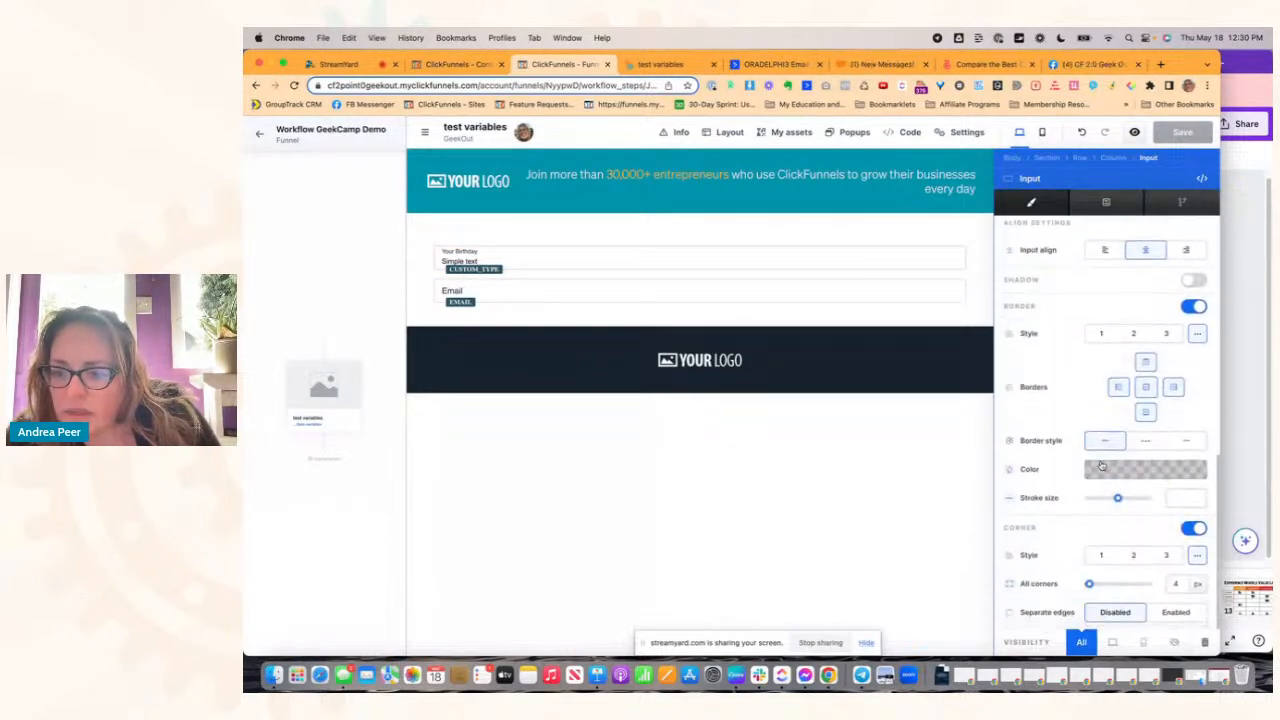
scroll(1101, 465, up, 8)
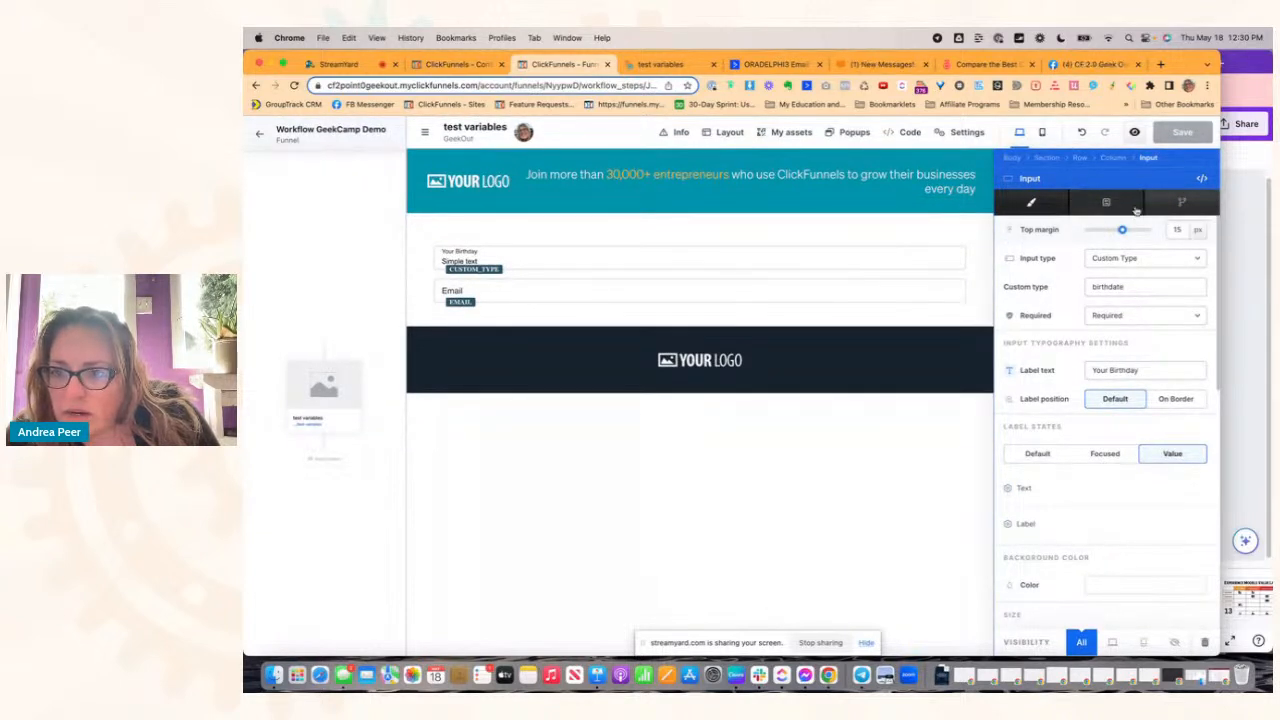
click(1141, 257)
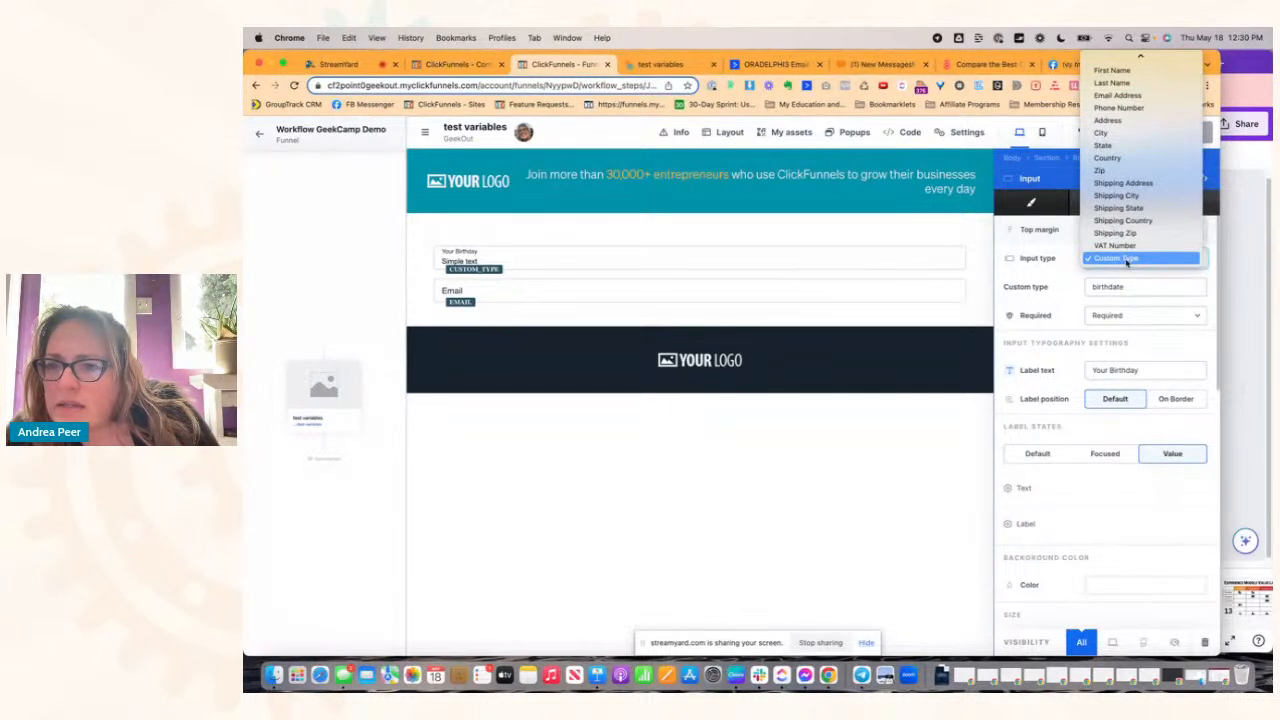
click(1127, 260)
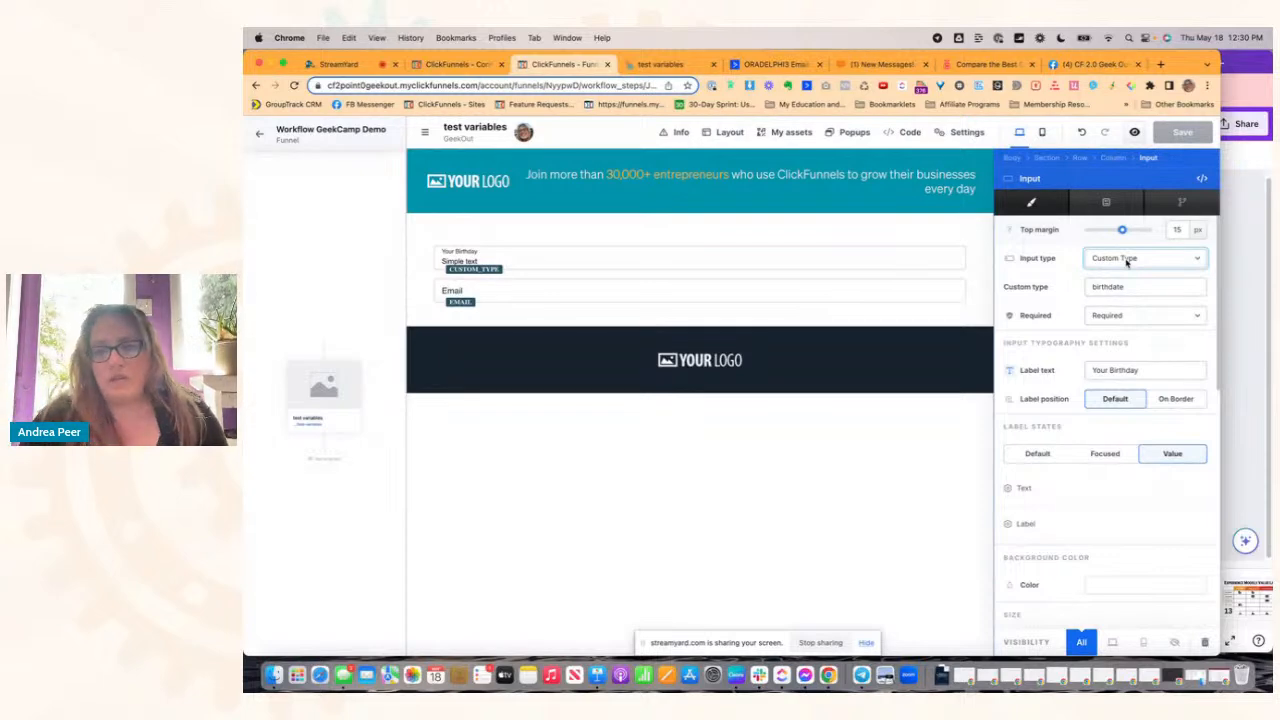
Step: Switch to ActiveCampaign, review the field types offered for a new contact field, and close the dialog without adding one
click(775, 64)
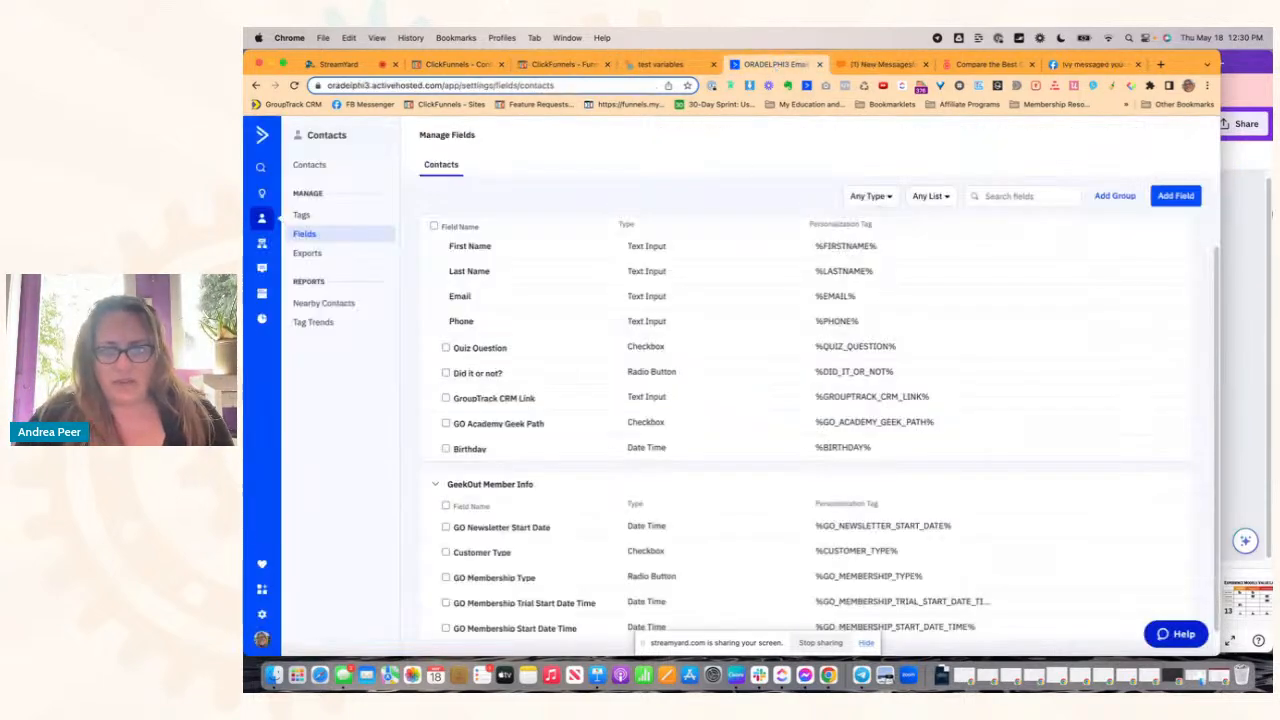
click(1176, 196)
click(598, 358)
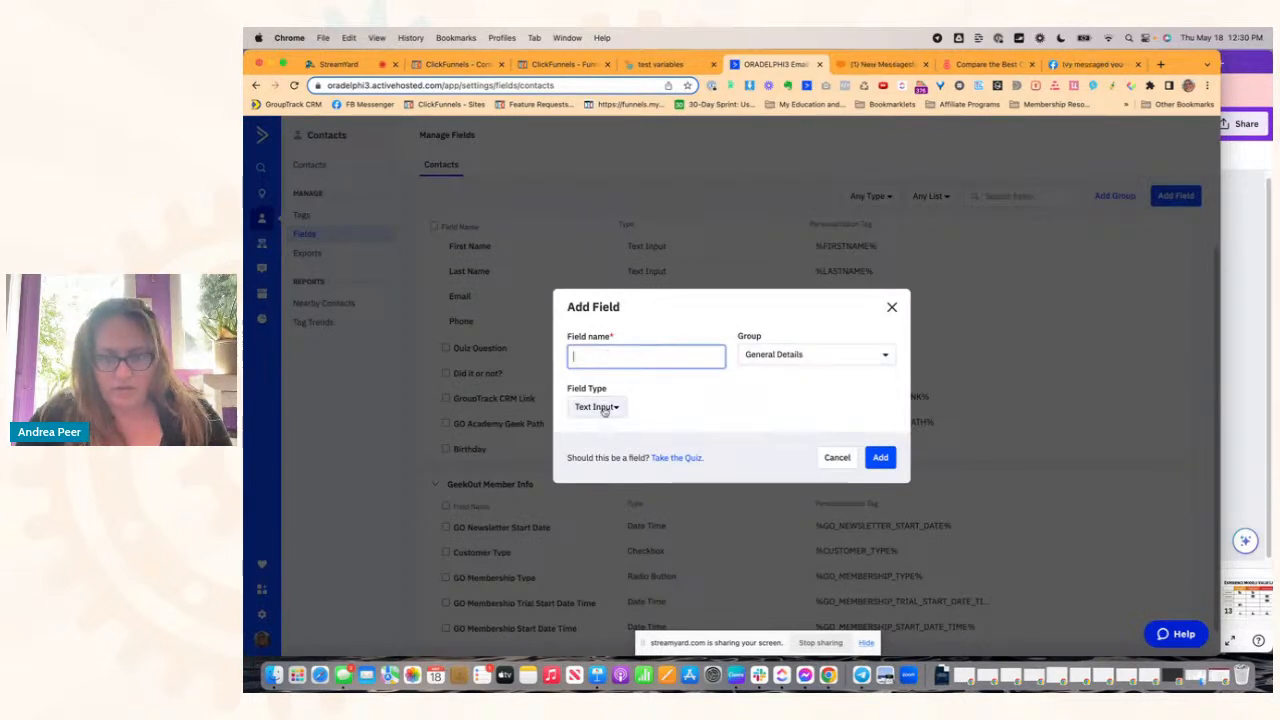
click(605, 407)
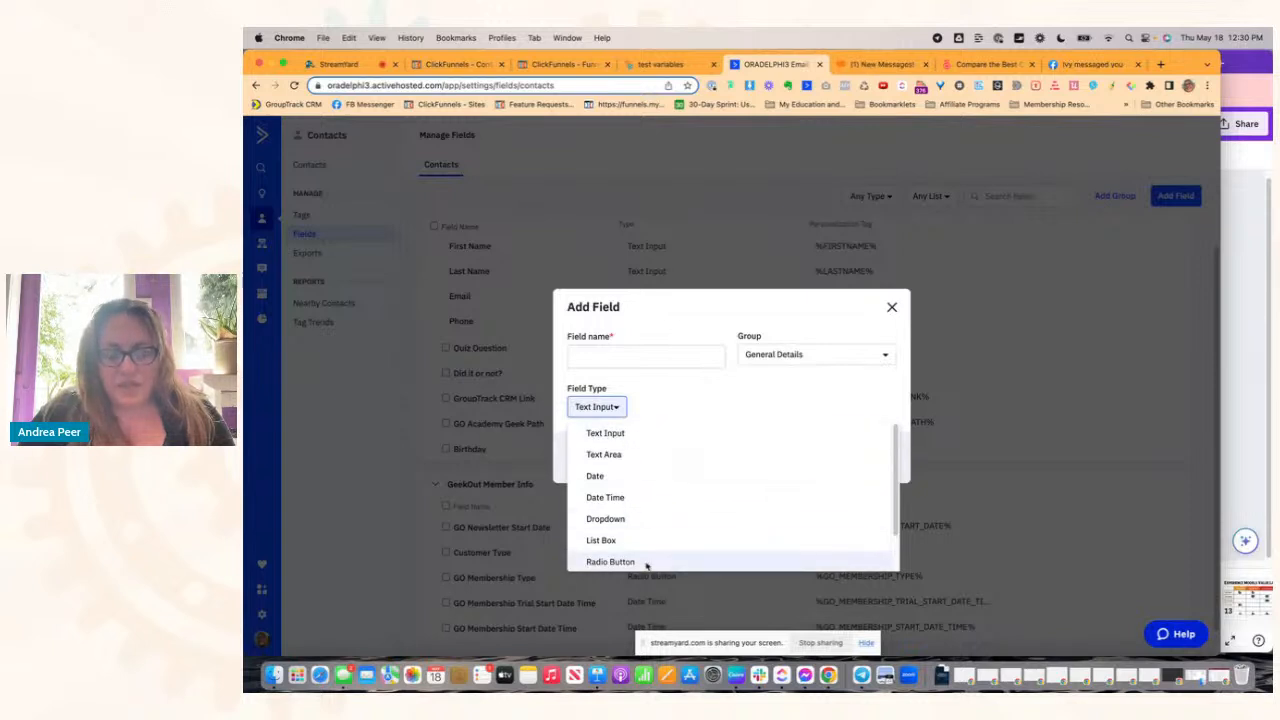
click(680, 392)
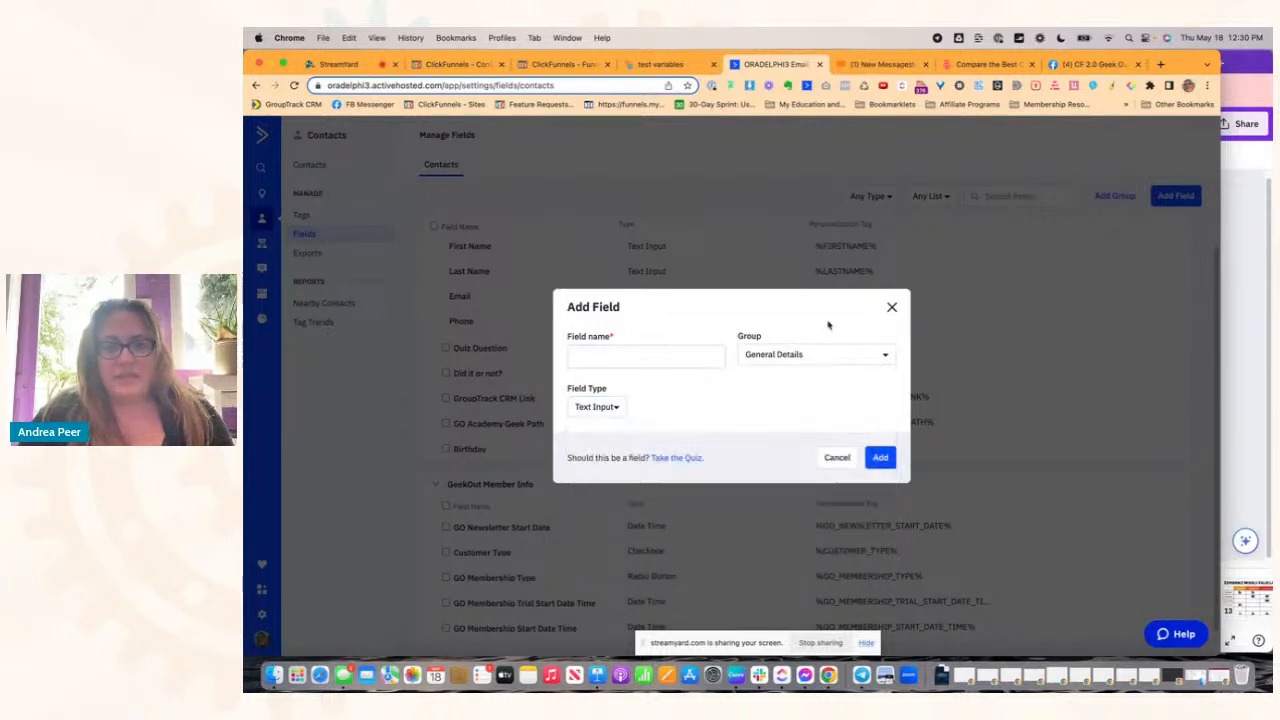
click(891, 307)
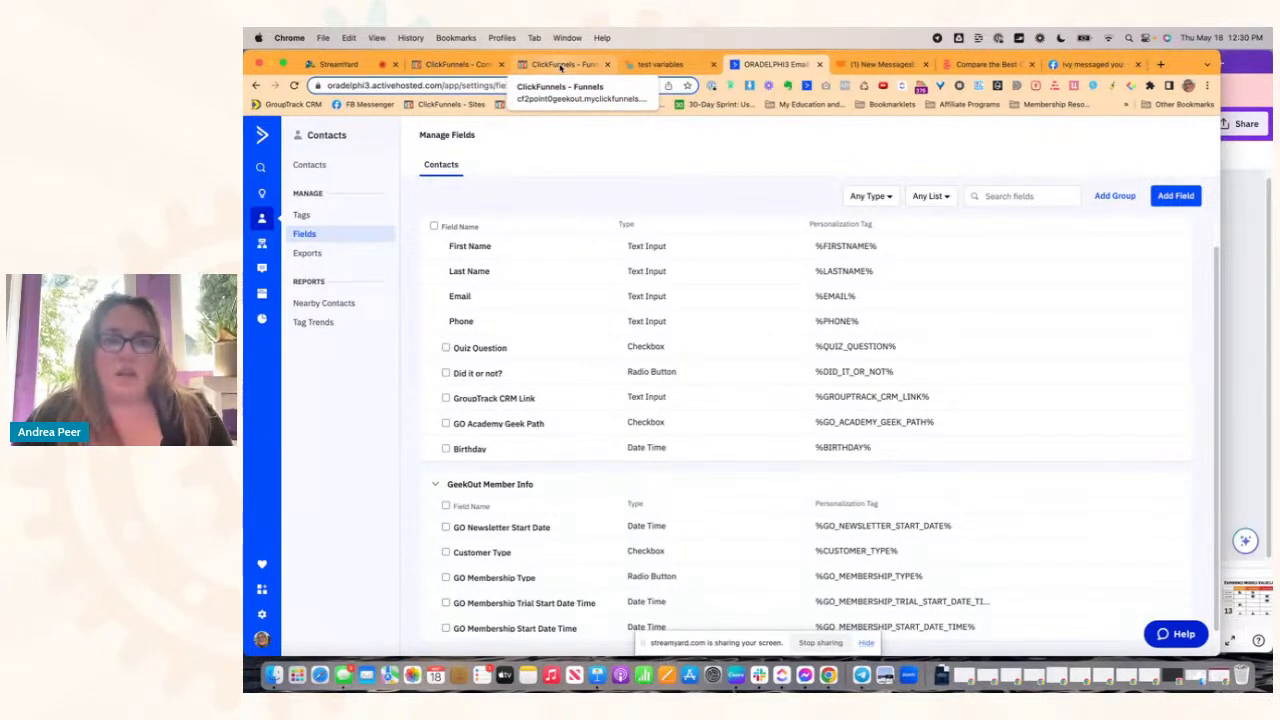
Step: Close the birthday input's settings in the ClickFunnels page editor, and enter a birth date in month/day/year format on the page preview
click(561, 65)
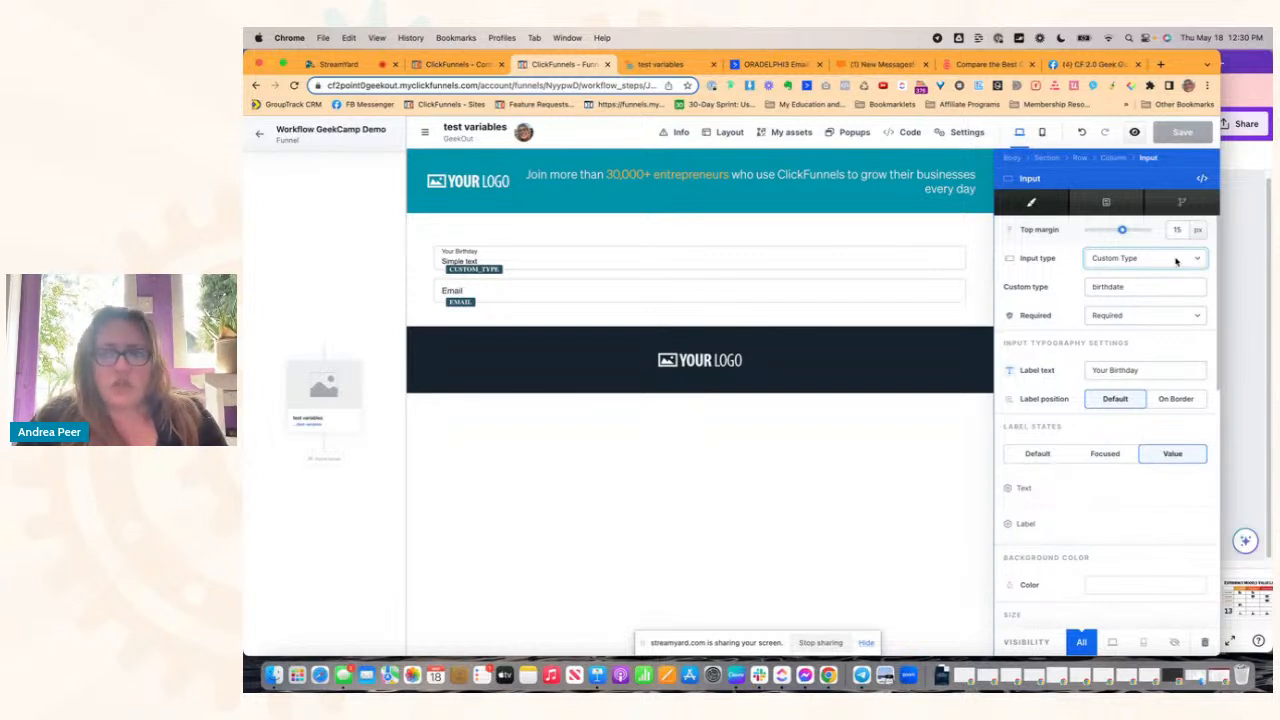
click(941, 223)
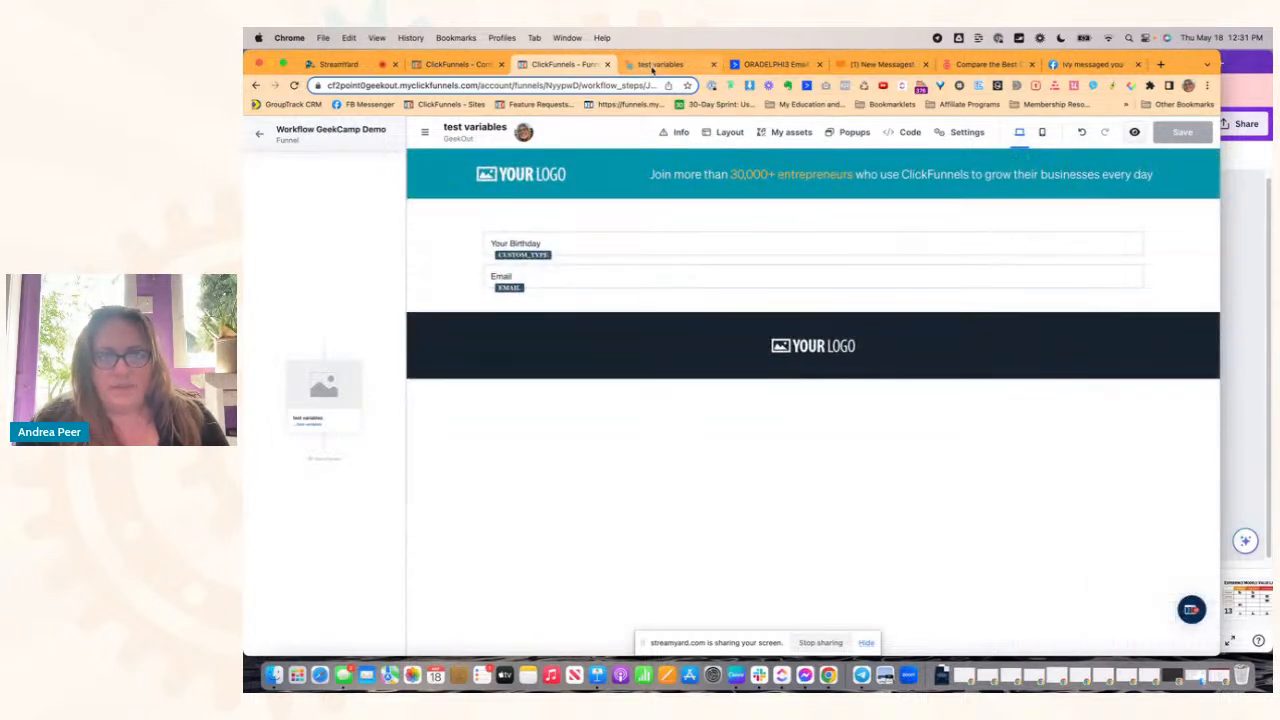
click(659, 66)
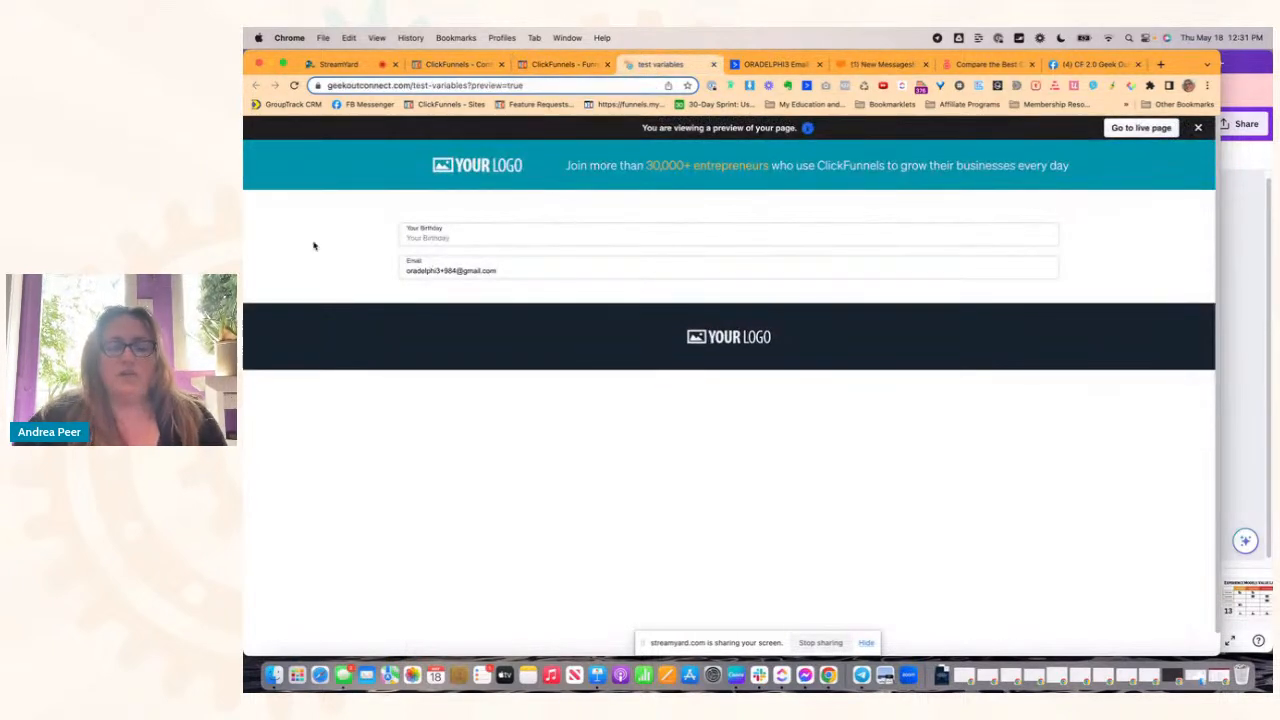
text(10/1)
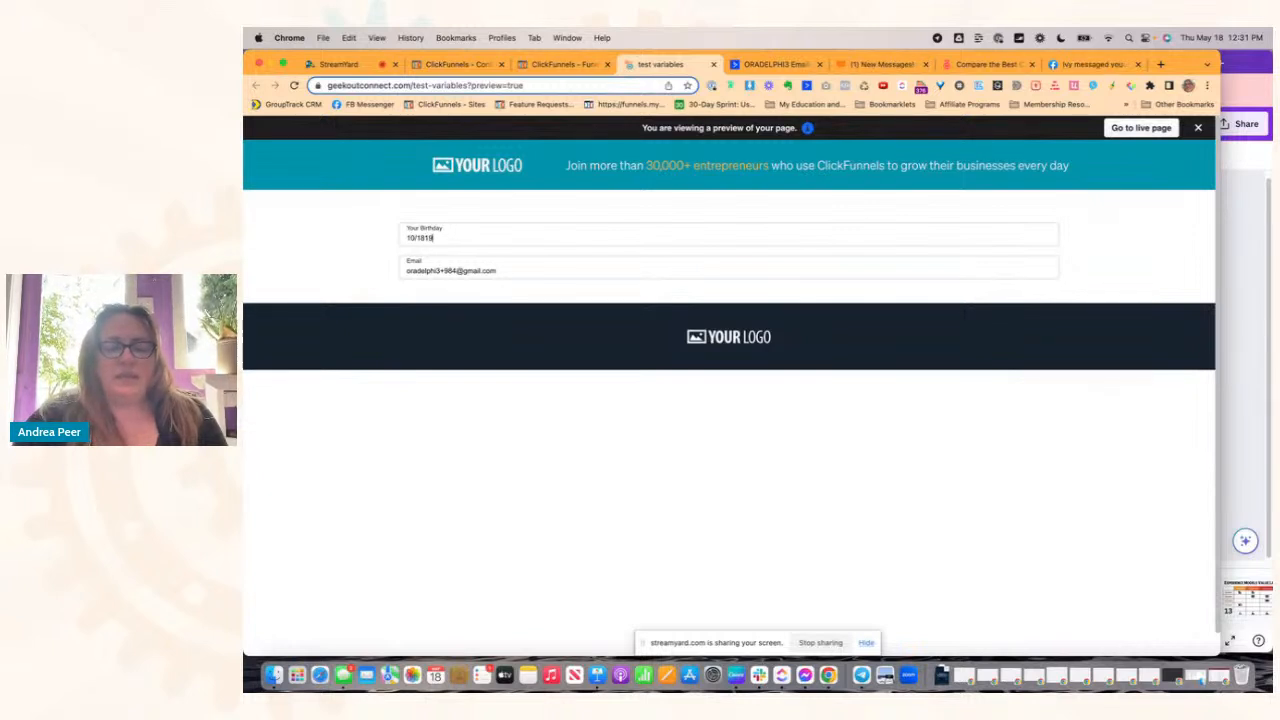
text(8197)
key(BackSpace)
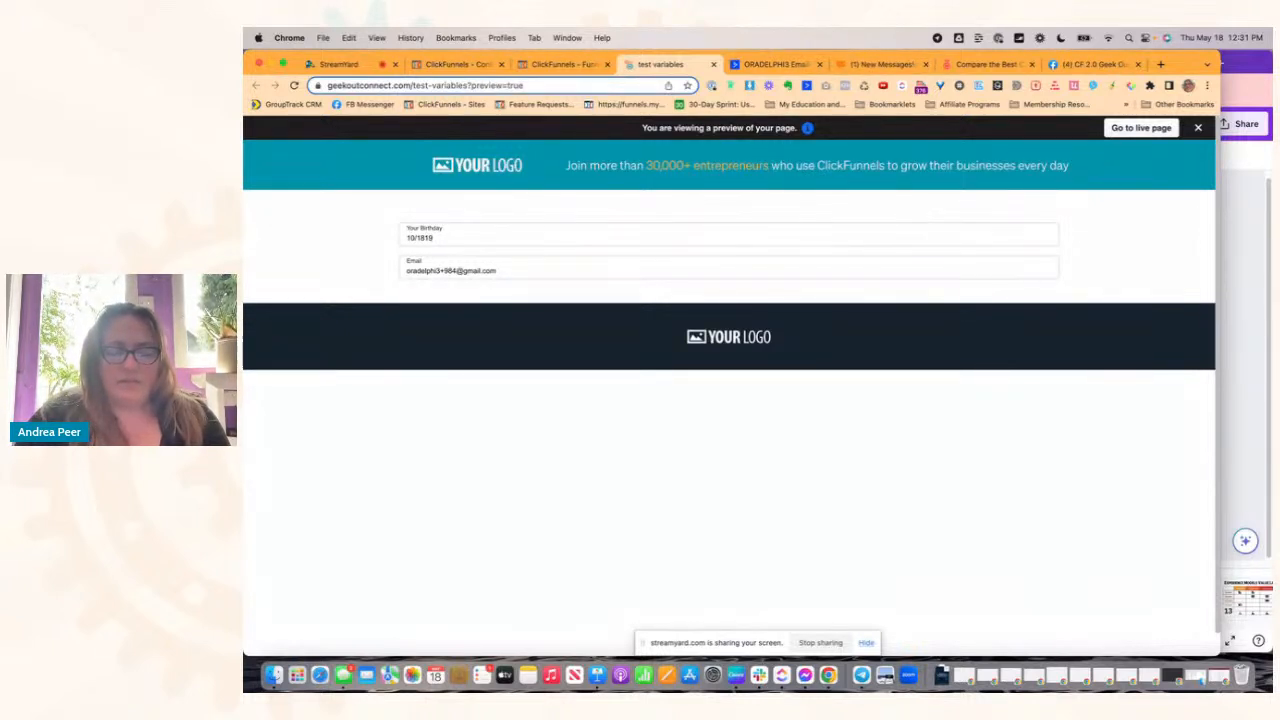
key(BackSpace)
key(BackSpace)
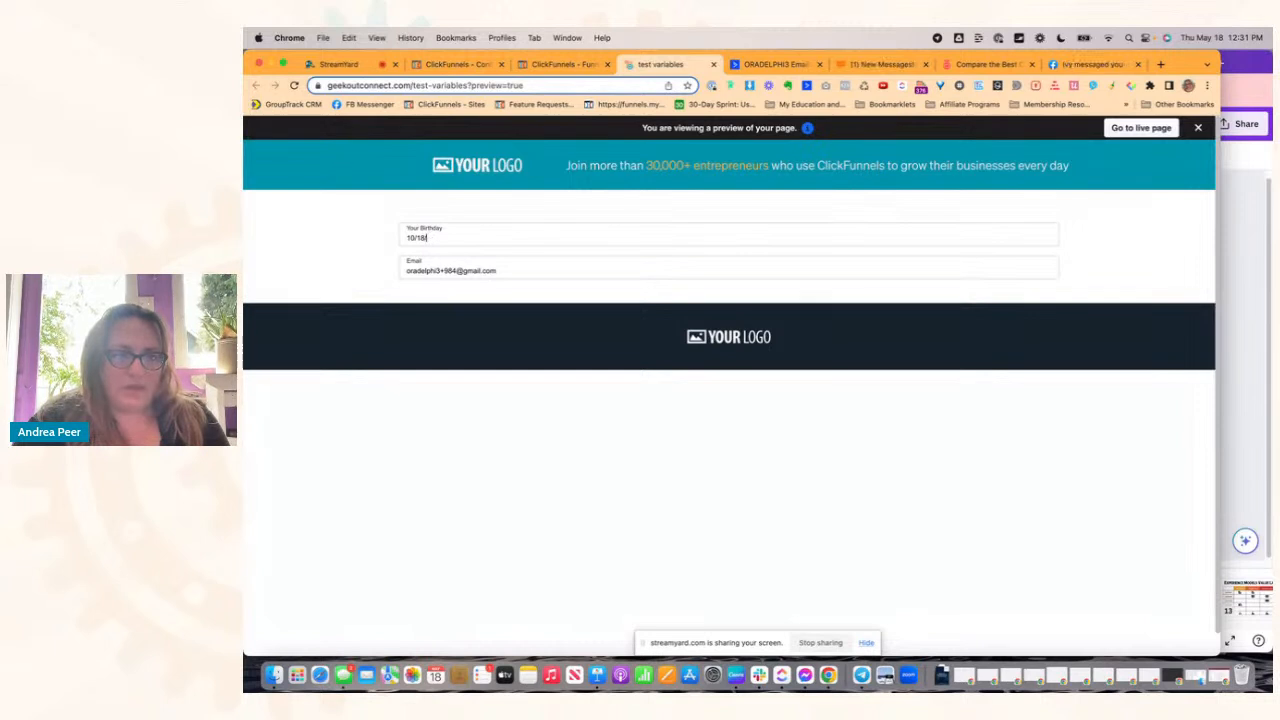
text(/1978)
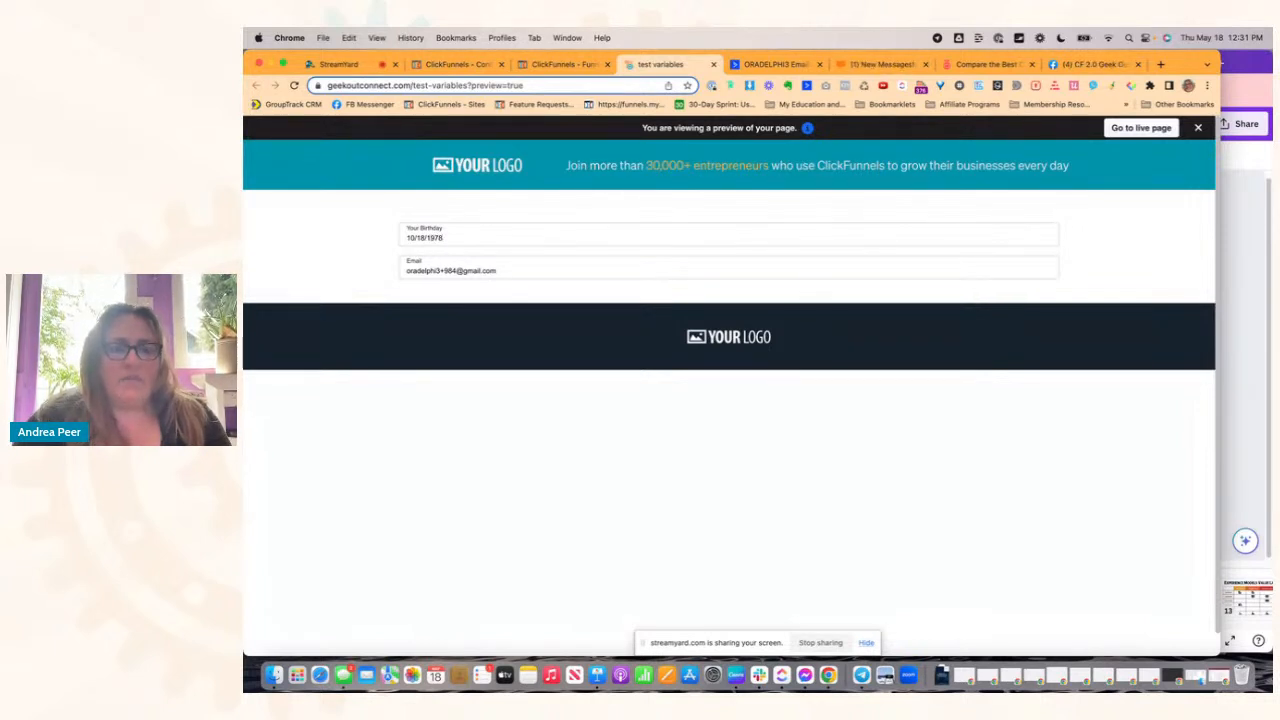
Step: Back in the page editor, add a Button element below the Email input and save the page
click(563, 66)
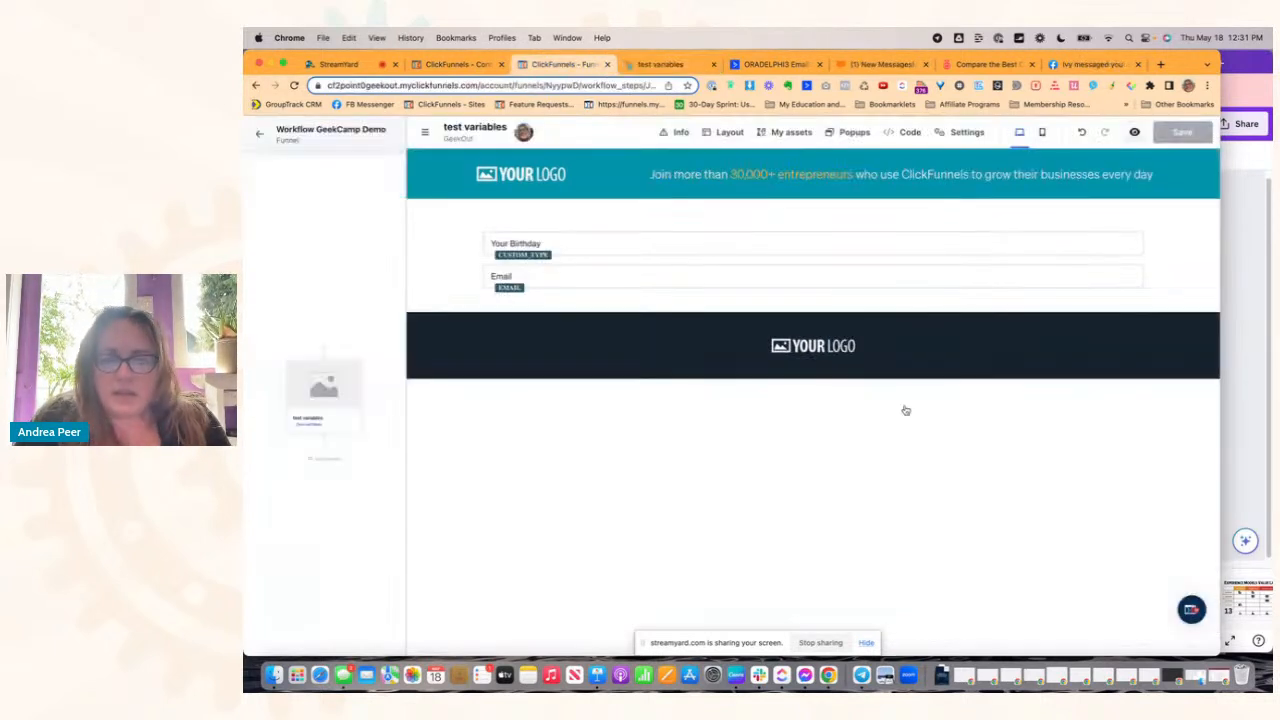
click(837, 280)
click(745, 288)
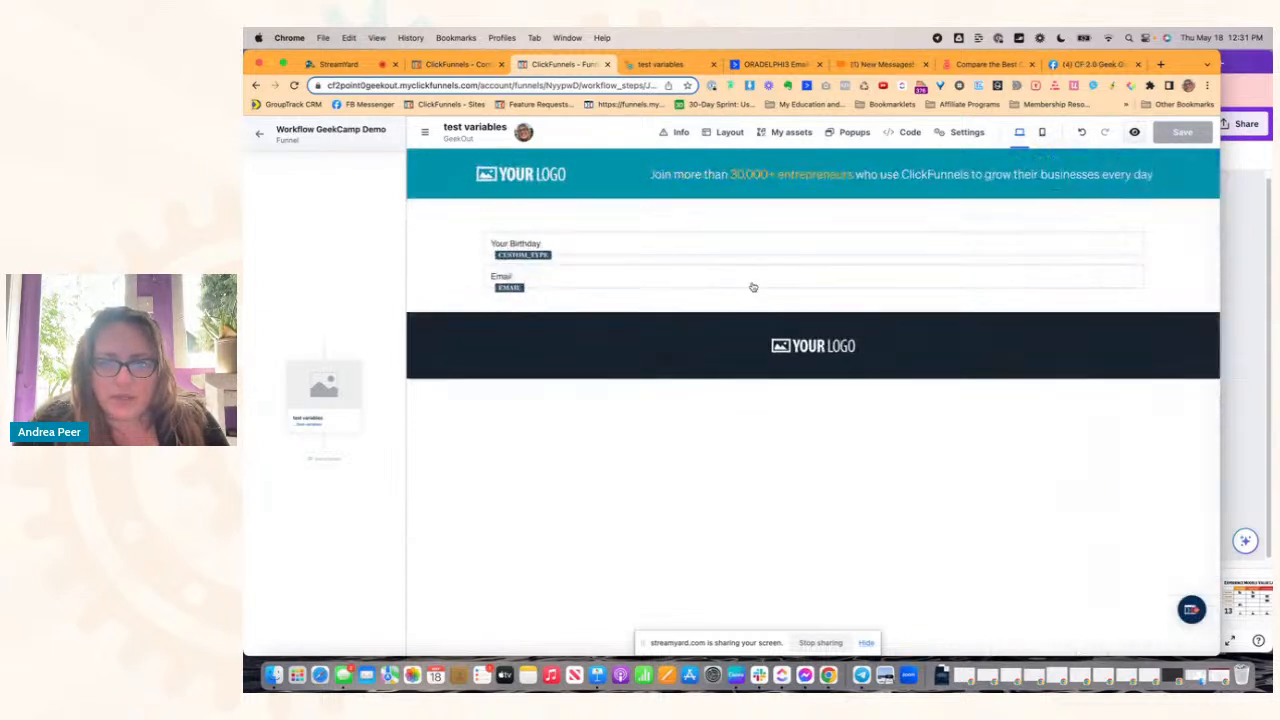
click(812, 292)
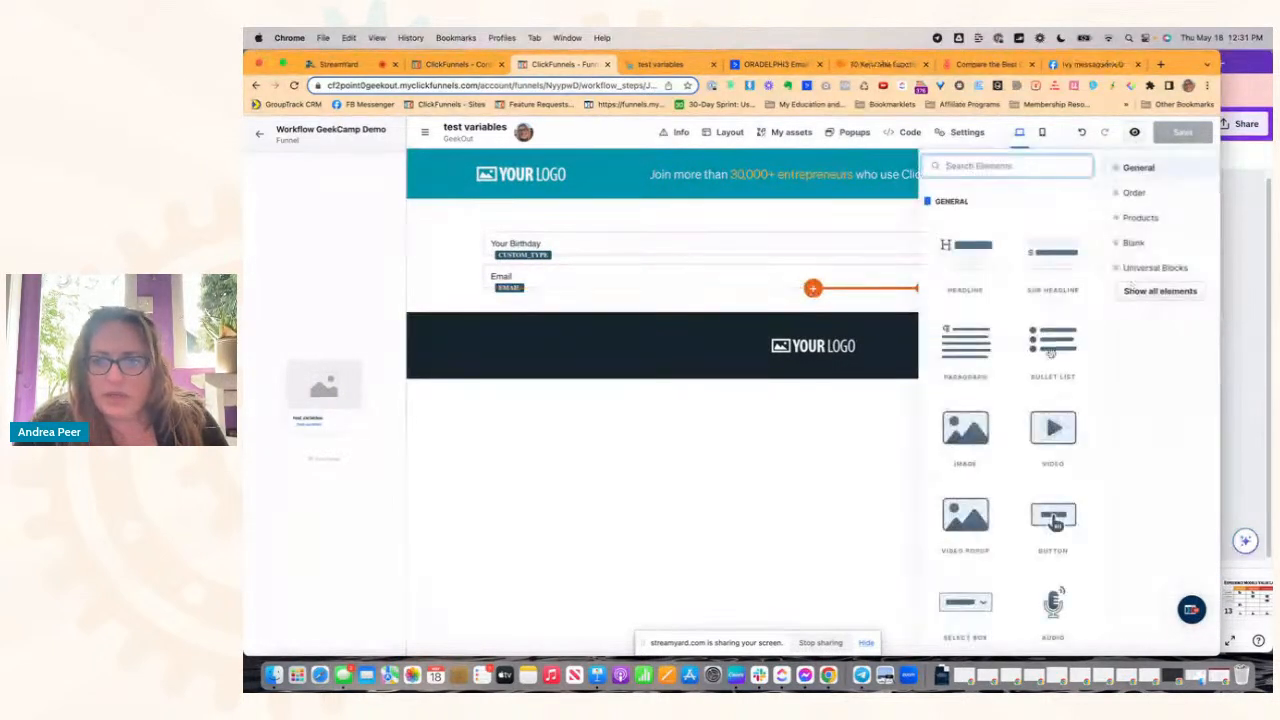
text(butt)
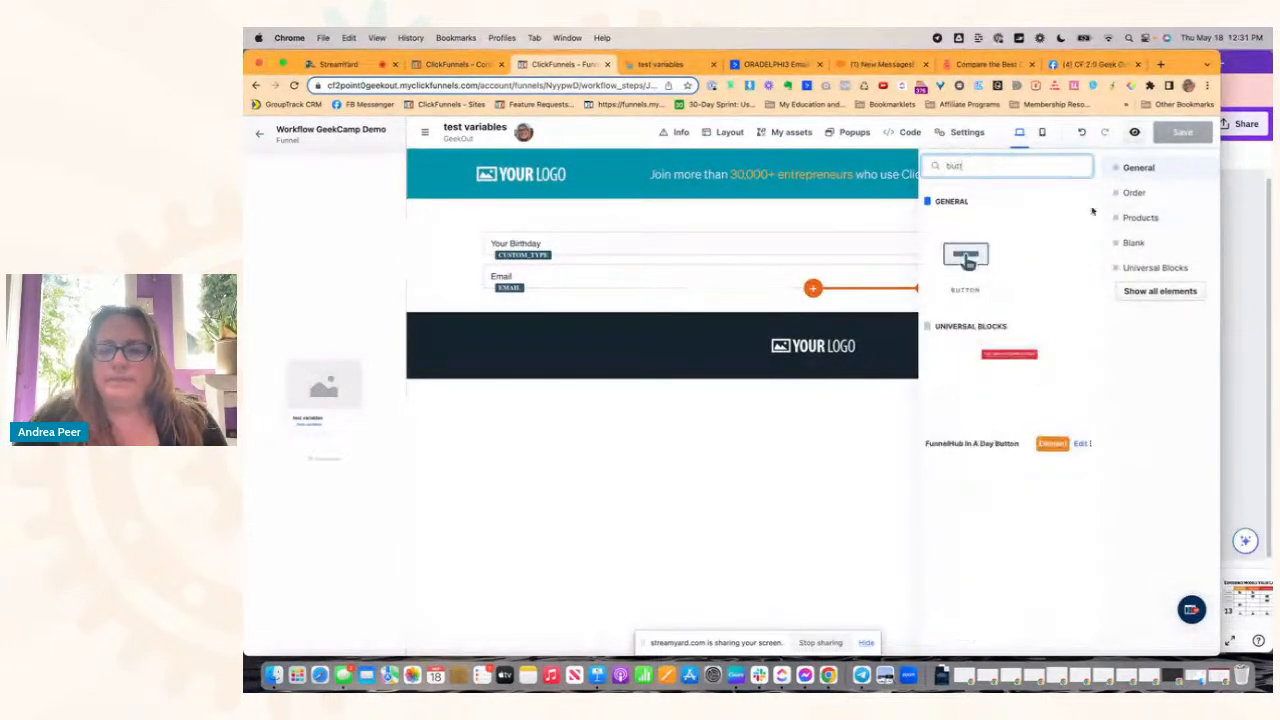
click(963, 256)
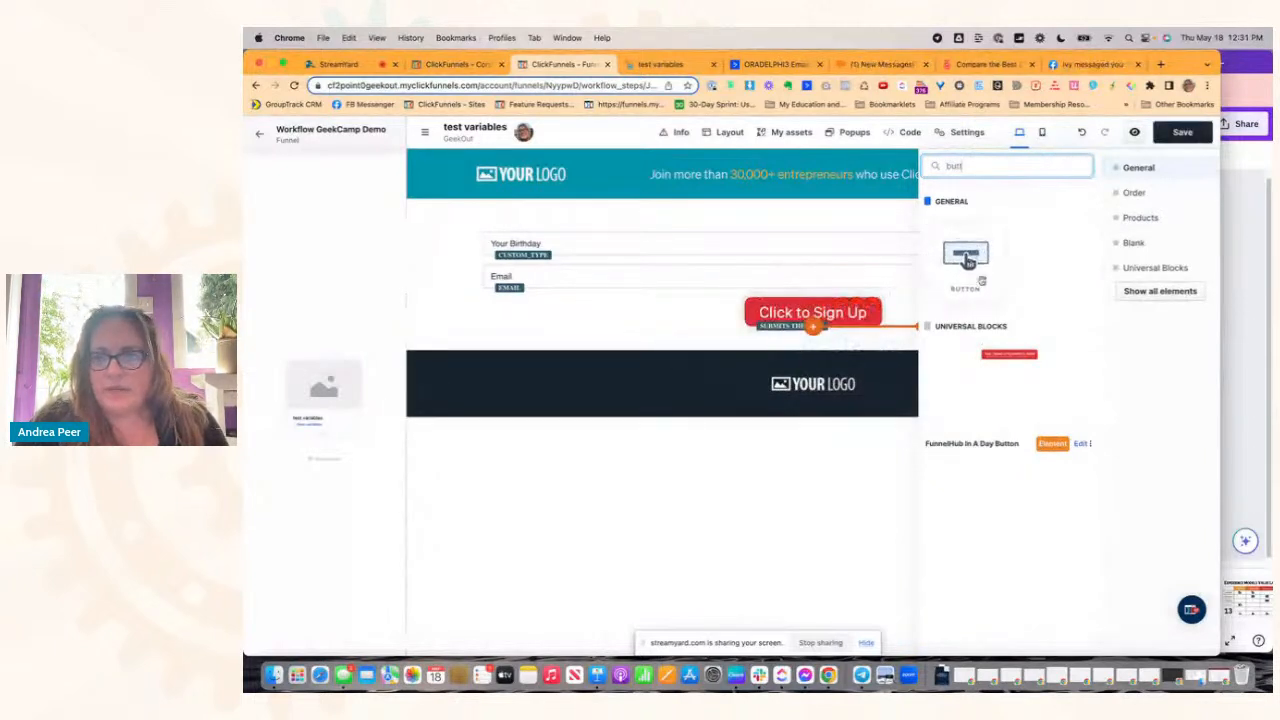
click(880, 287)
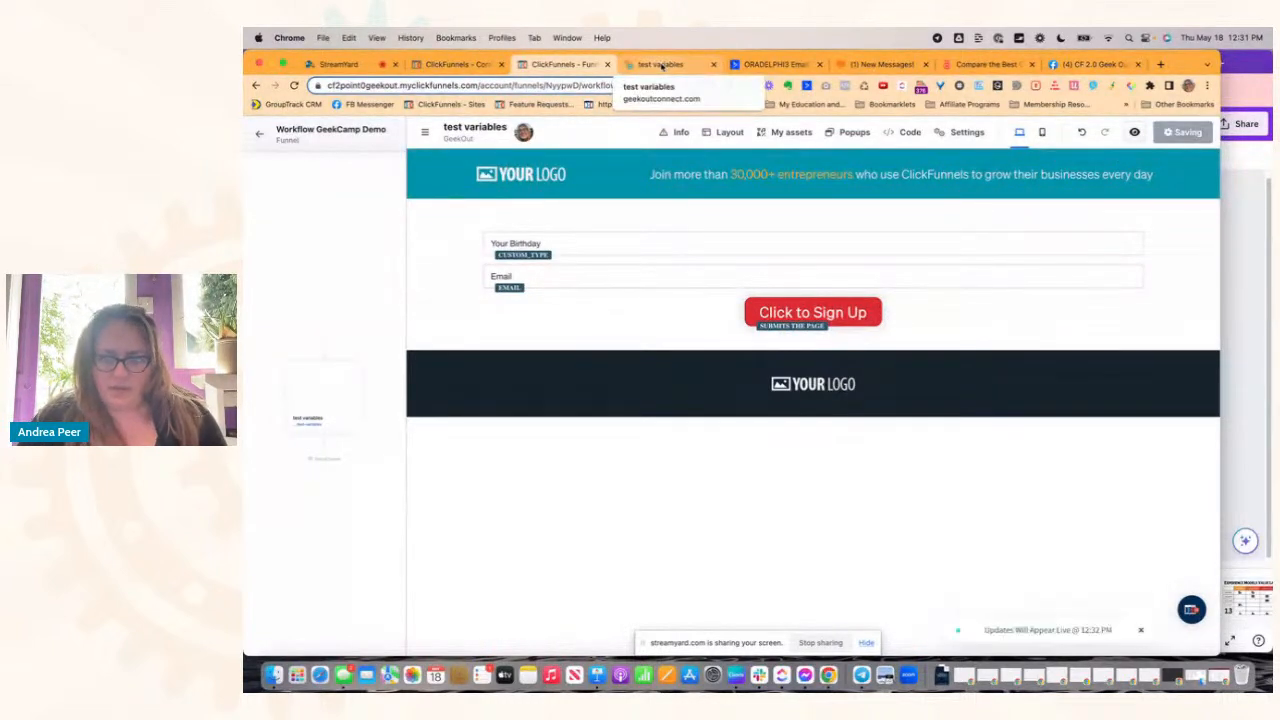
Step: Open the live version of the test variables page, remove the plus suffix from the email address, and submit the sign-up form
click(661, 65)
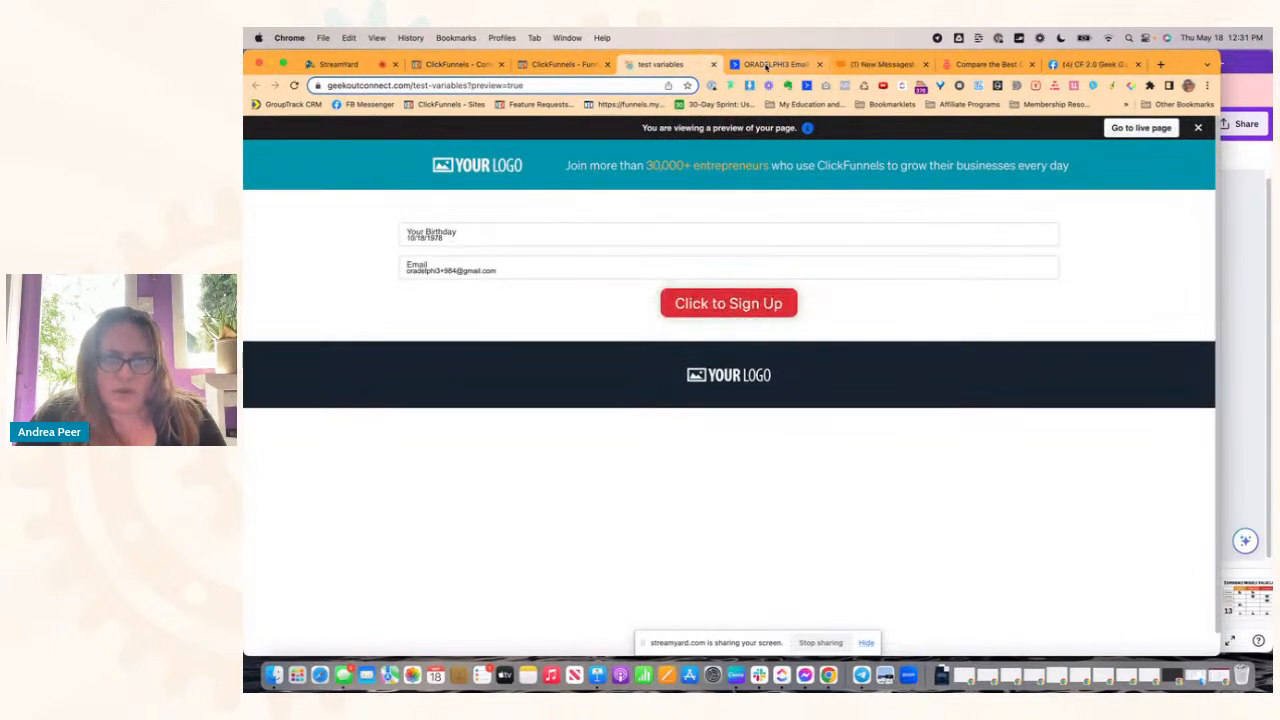
click(1141, 127)
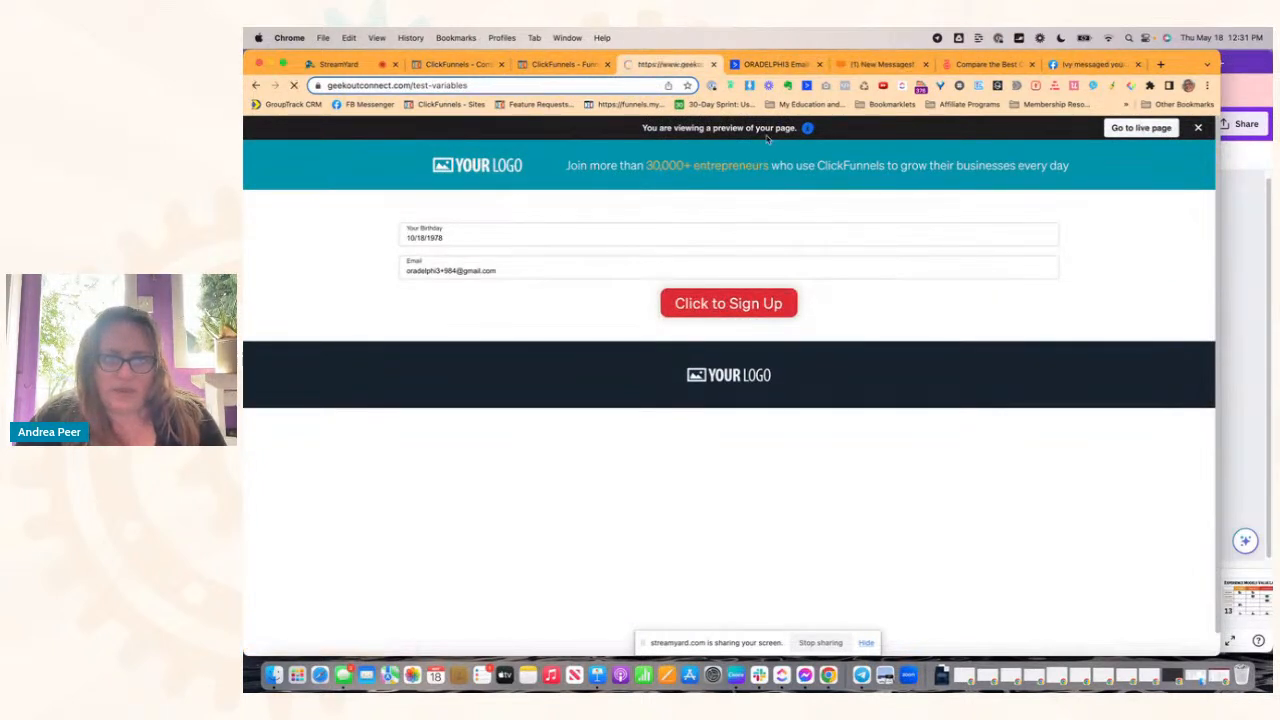
click(464, 245)
key(BackSpace)
key(BackSpace)
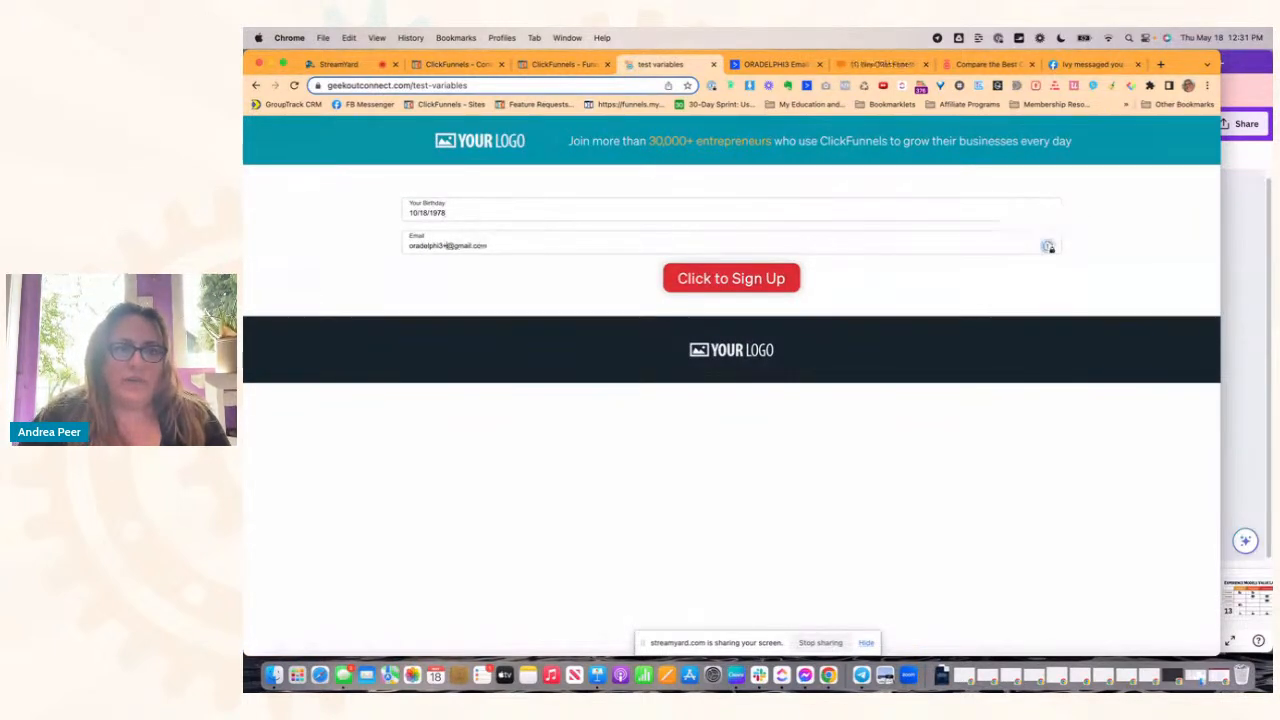
key(BackSpace)
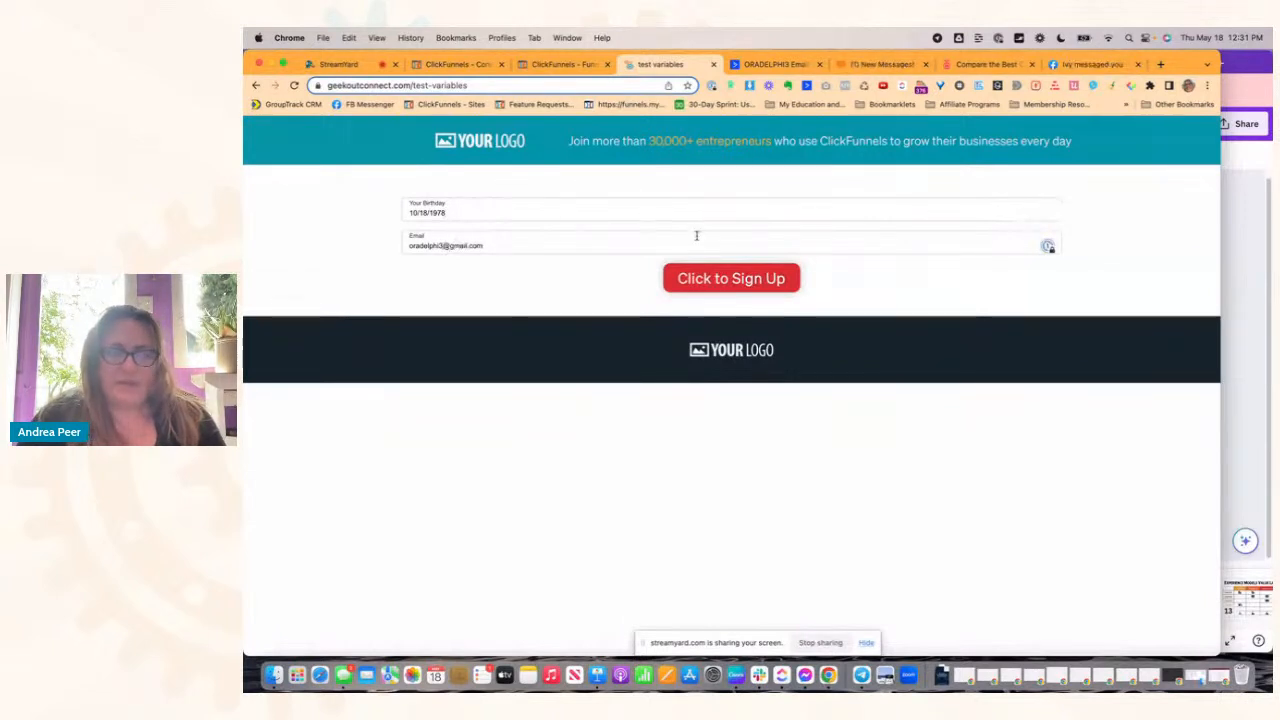
click(726, 281)
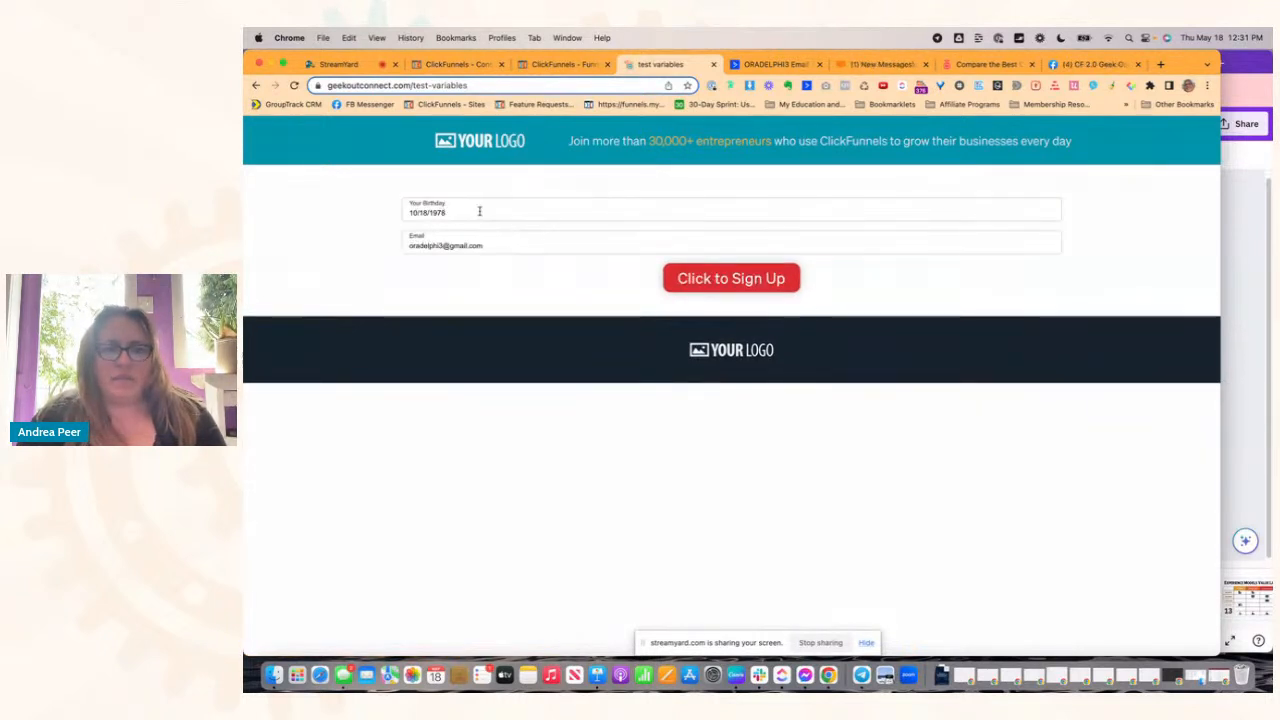
Step: Rewrite the birthday in day/month/year format, add a +1 suffix to the email's local part, and submit the form
key(super+a)
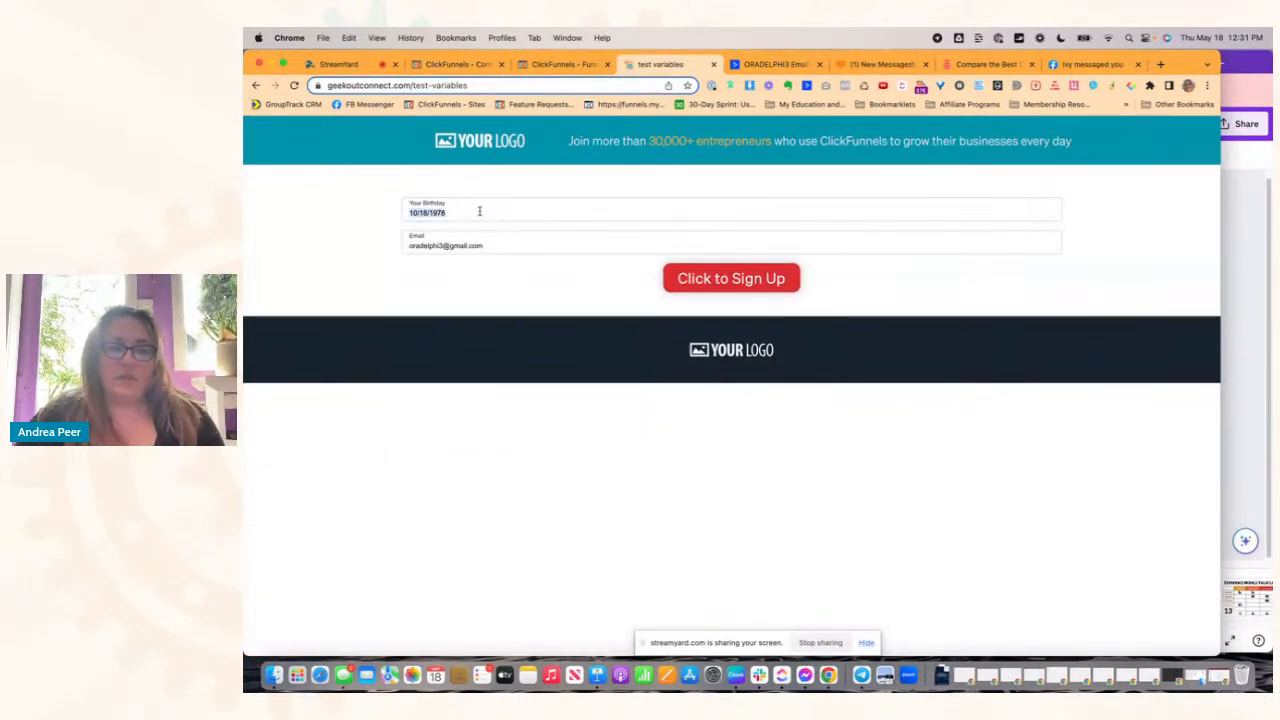
click(432, 212)
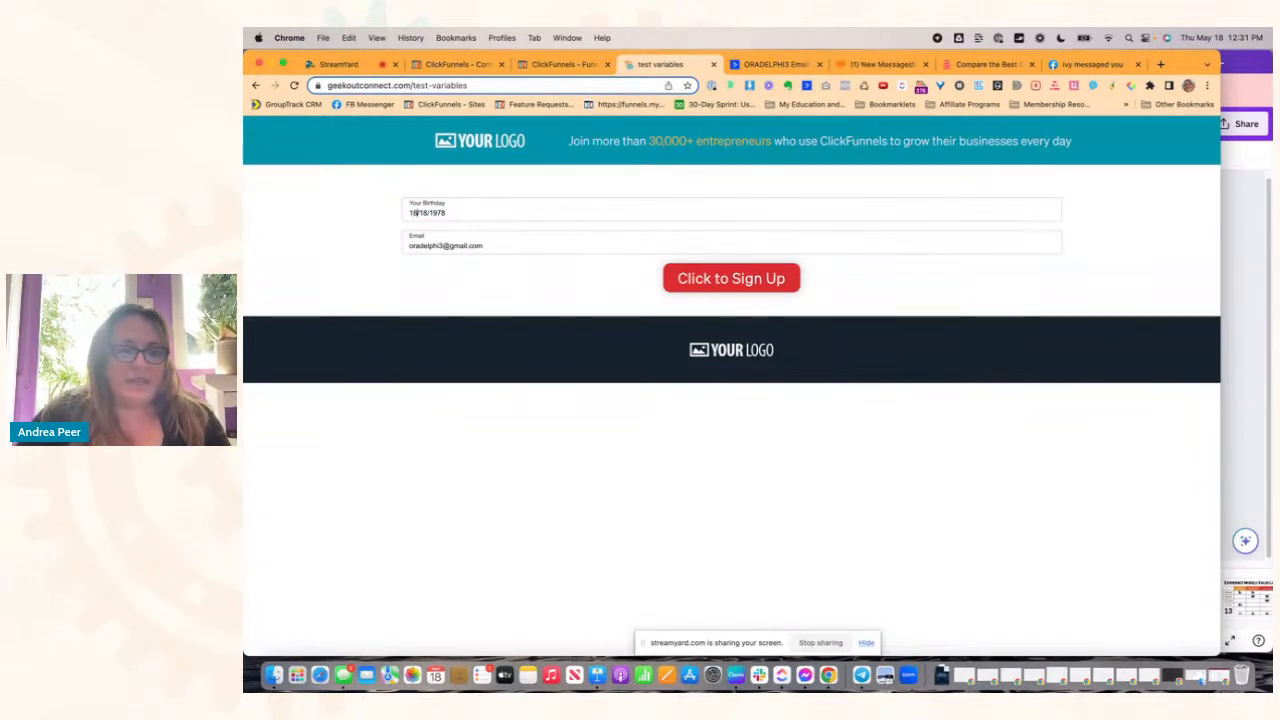
key(BackSpace)
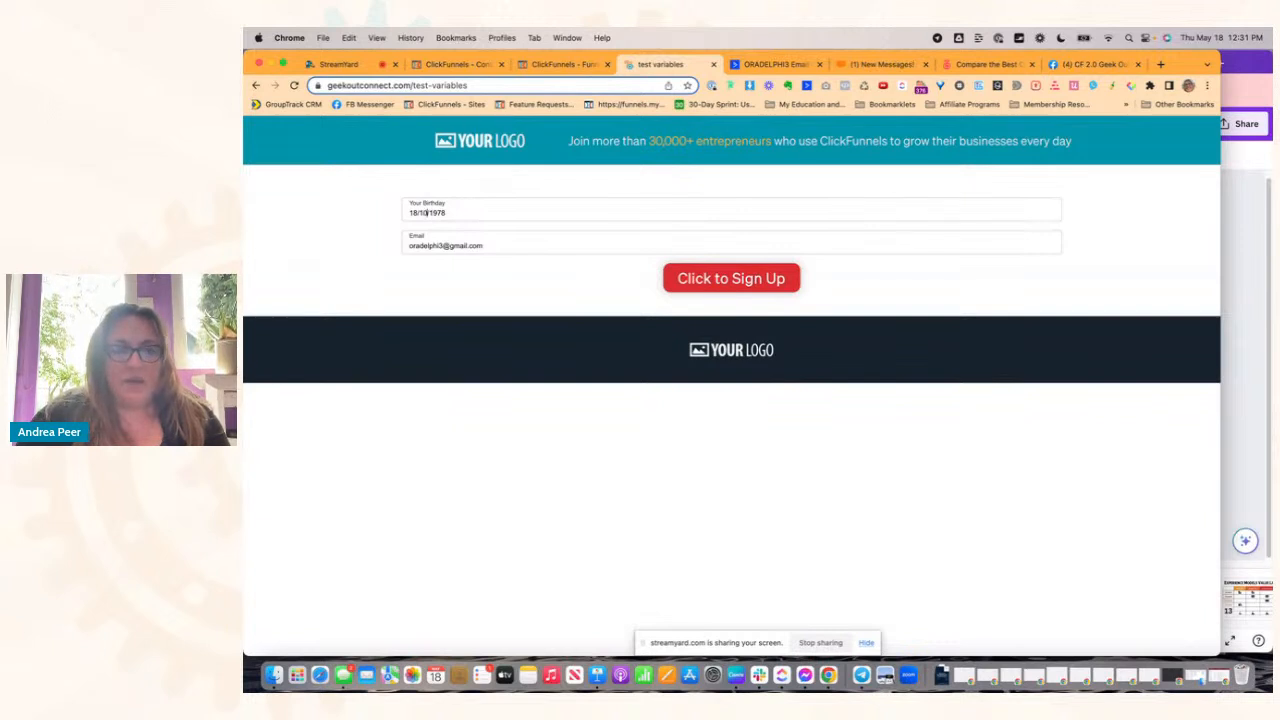
click(442, 247)
text(1)
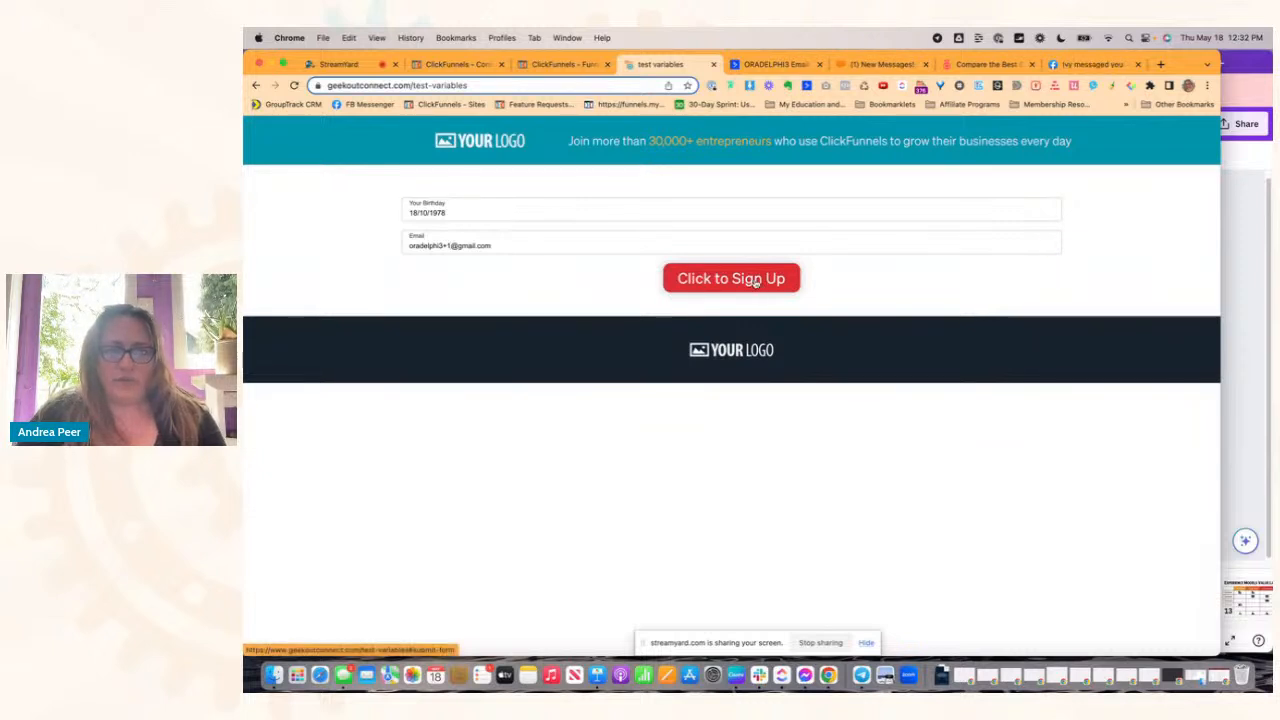
click(756, 283)
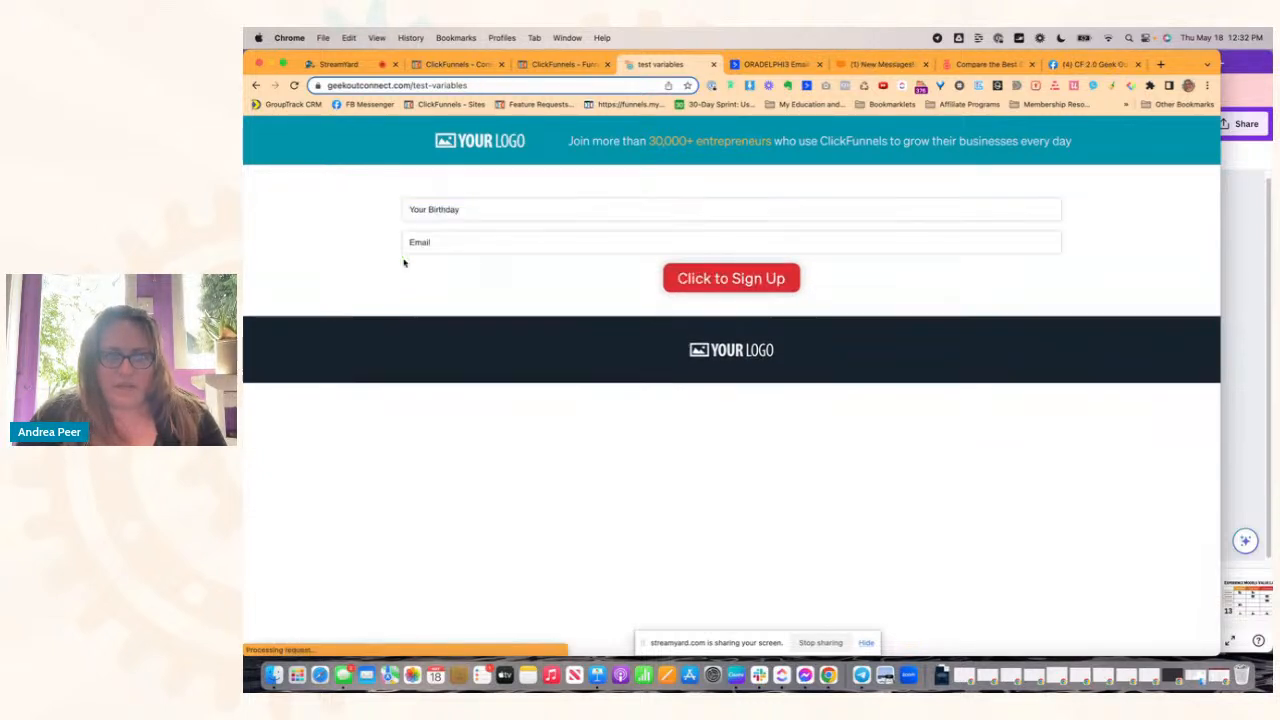
Step: Replace the birthday with a date written with an abbreviated month name, and submit the form again
triple_click(478, 212)
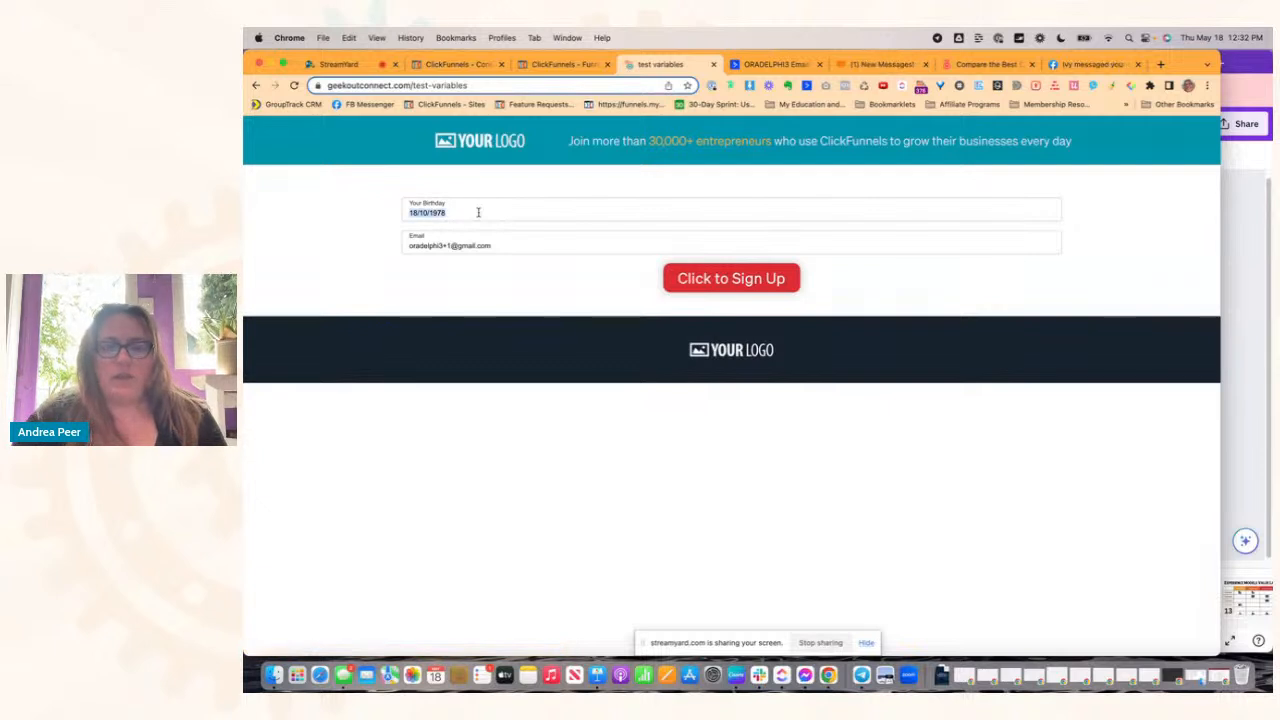
text(oct 18, 1978)
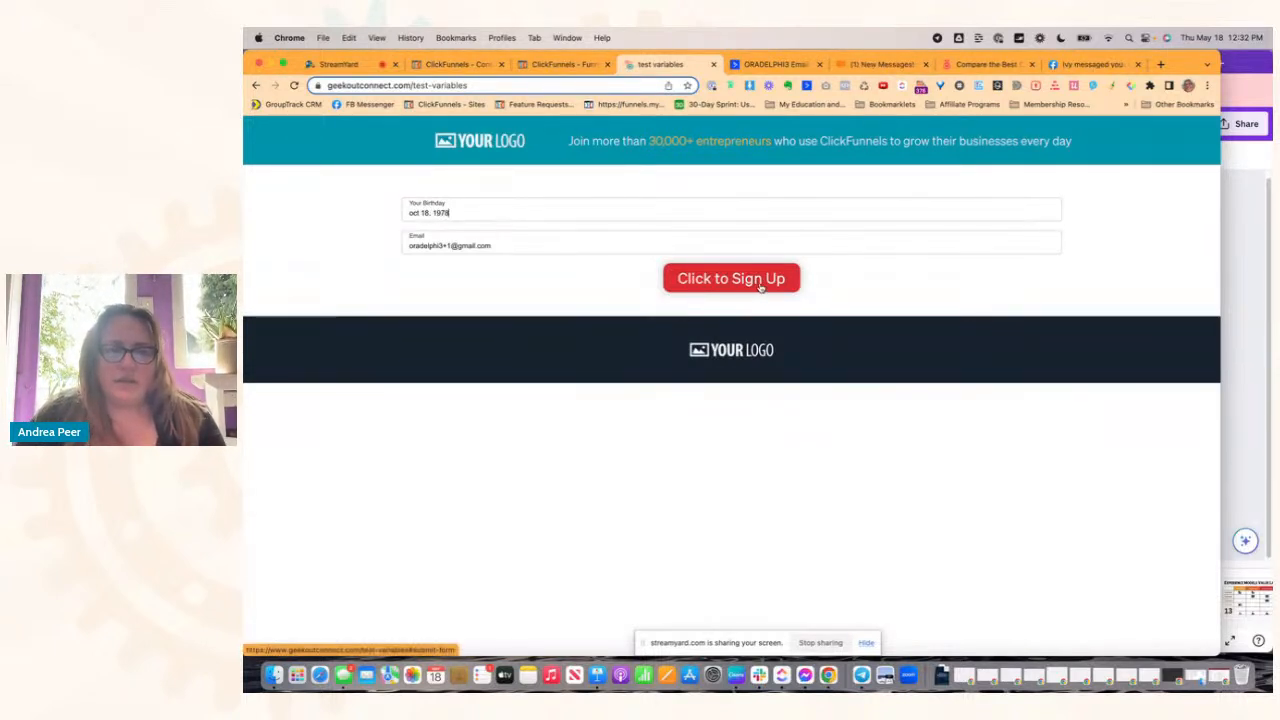
click(760, 283)
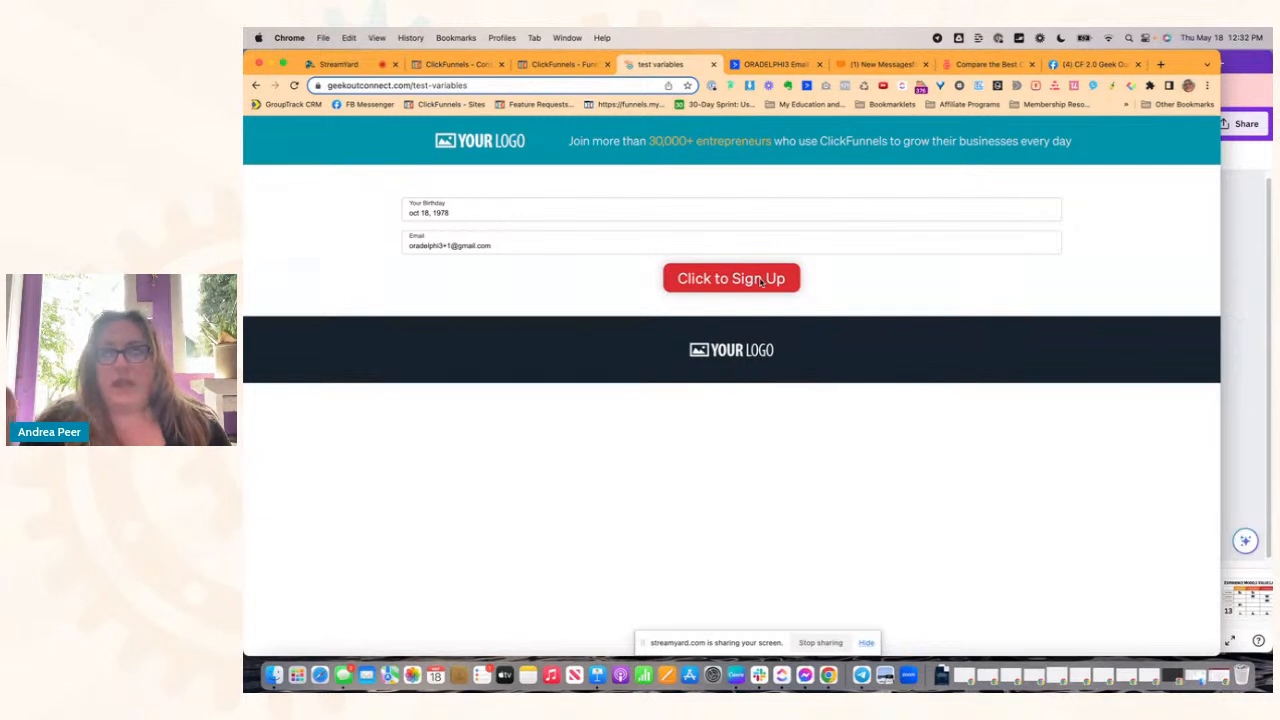
Step: Leave the page editor, reload the test contact's record, and examine the Birthdate value under Custom Attributes
click(565, 66)
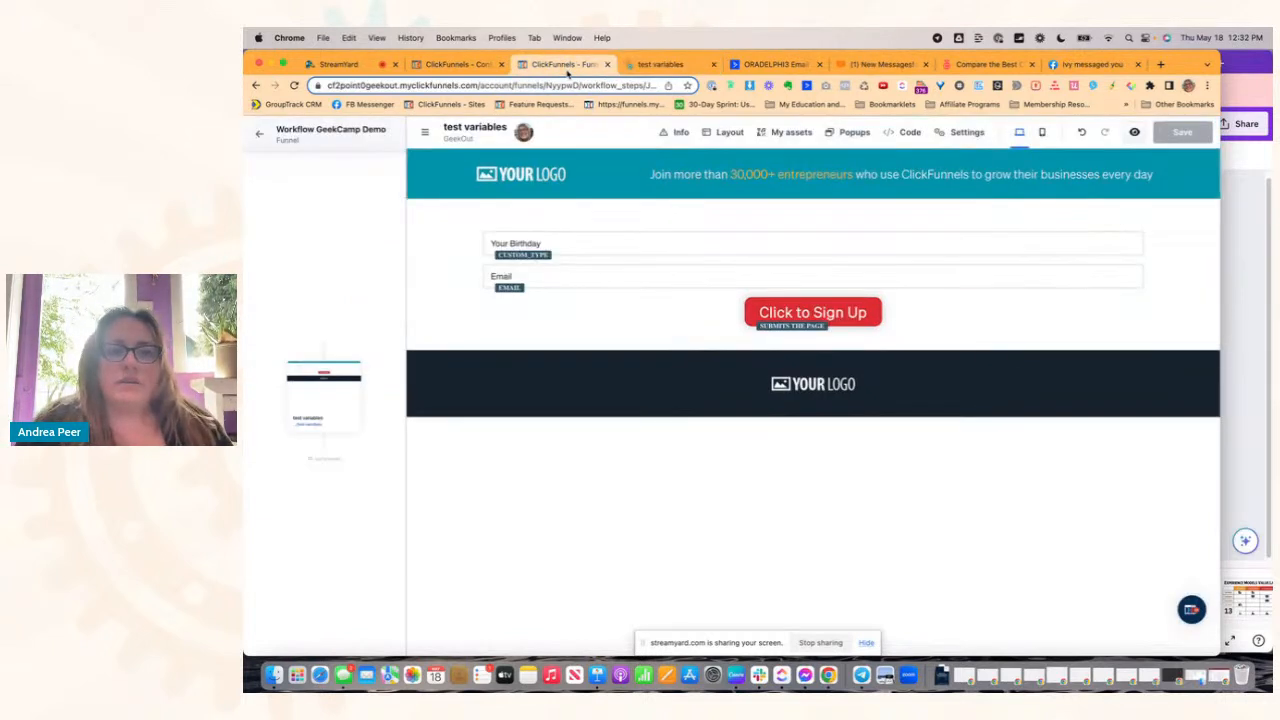
click(259, 137)
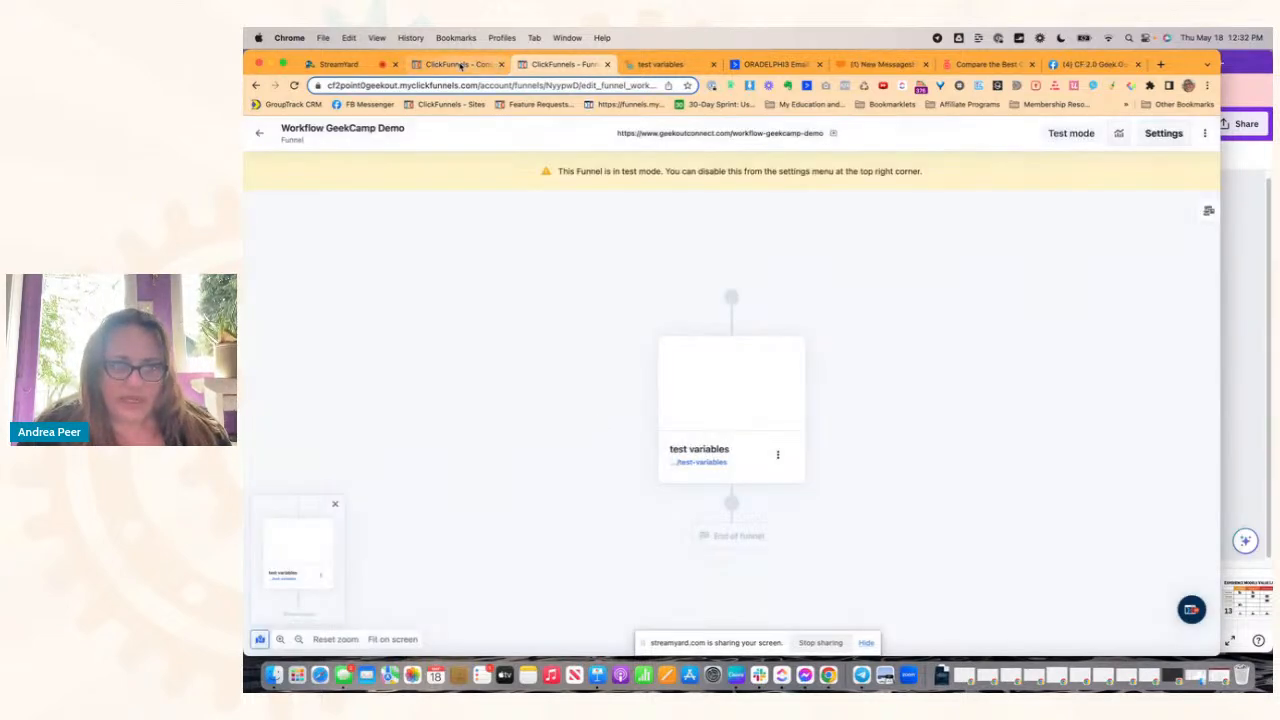
click(458, 64)
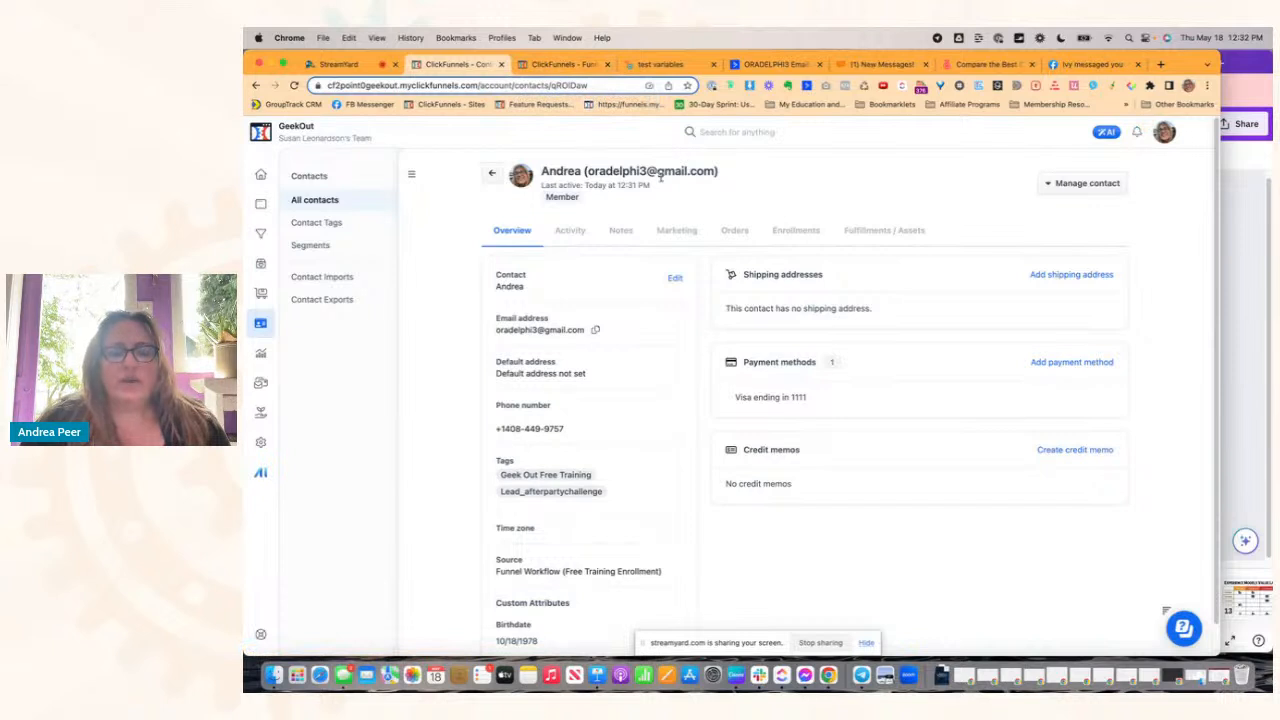
key(super+r)
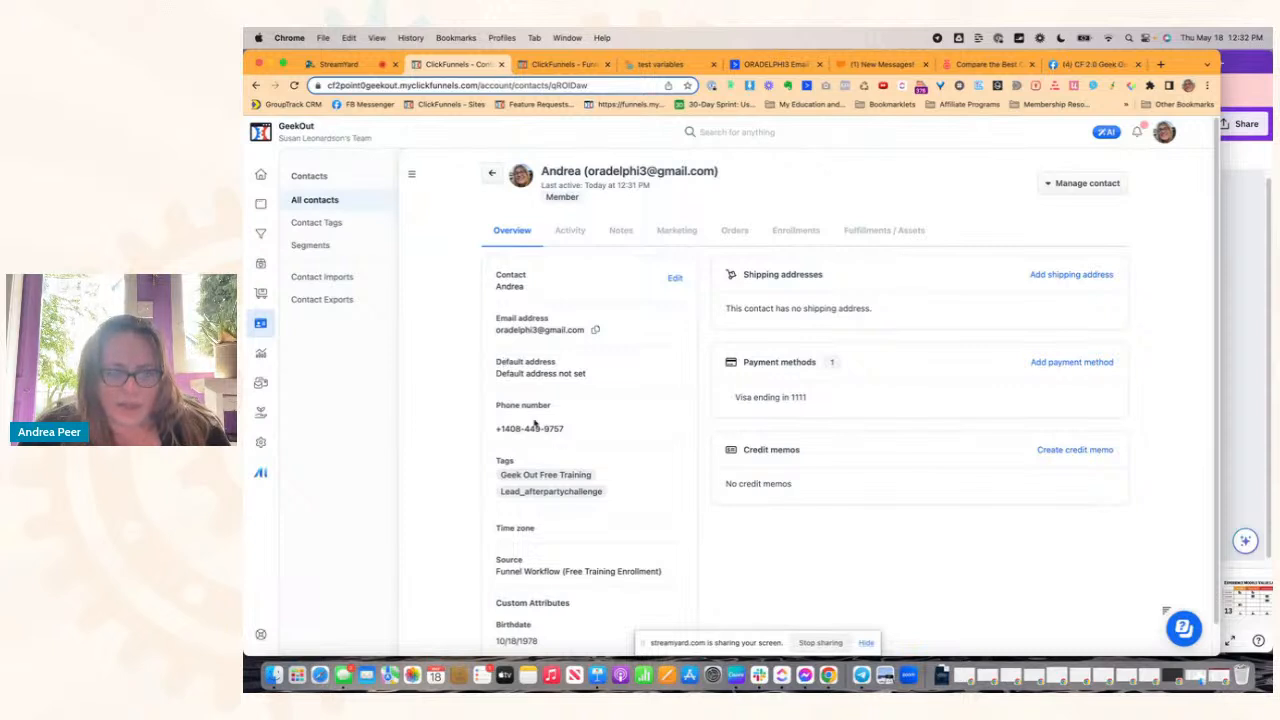
scroll(560, 441, down, 1)
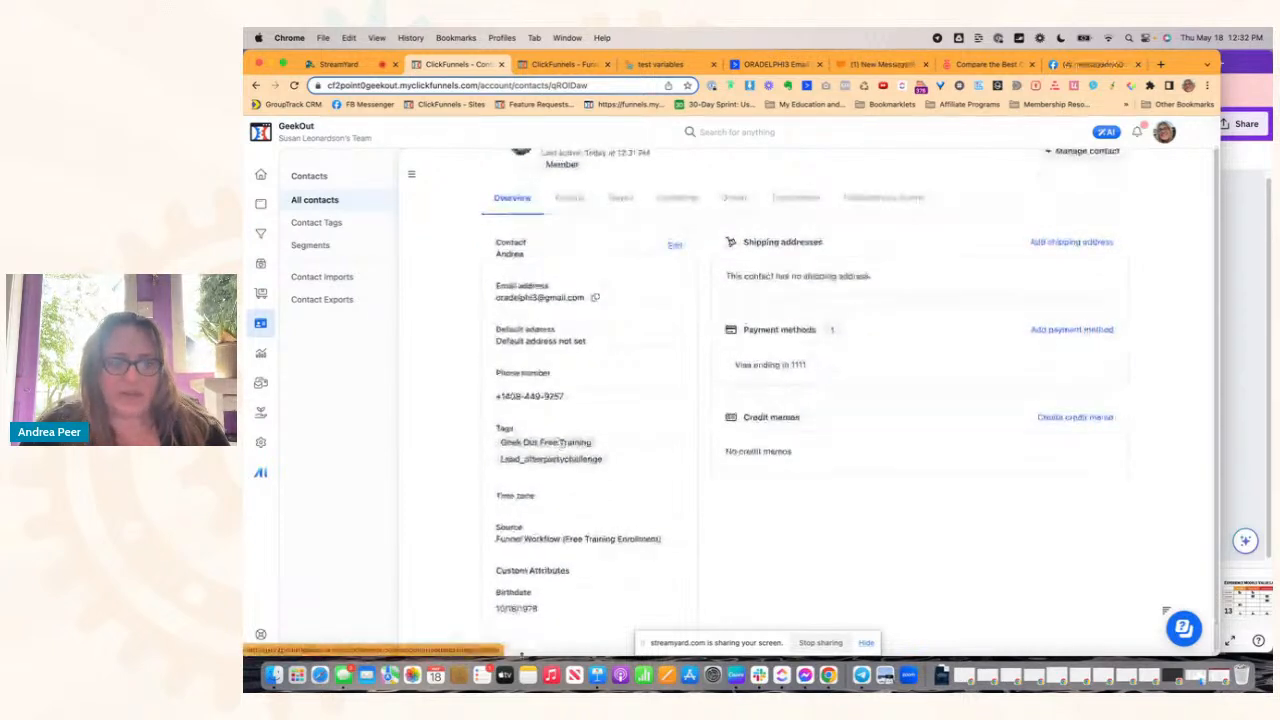
mouse_move(494, 594)
mouse_down()
mouse_move(552, 596)
mouse_move(473, 612)
mouse_up()
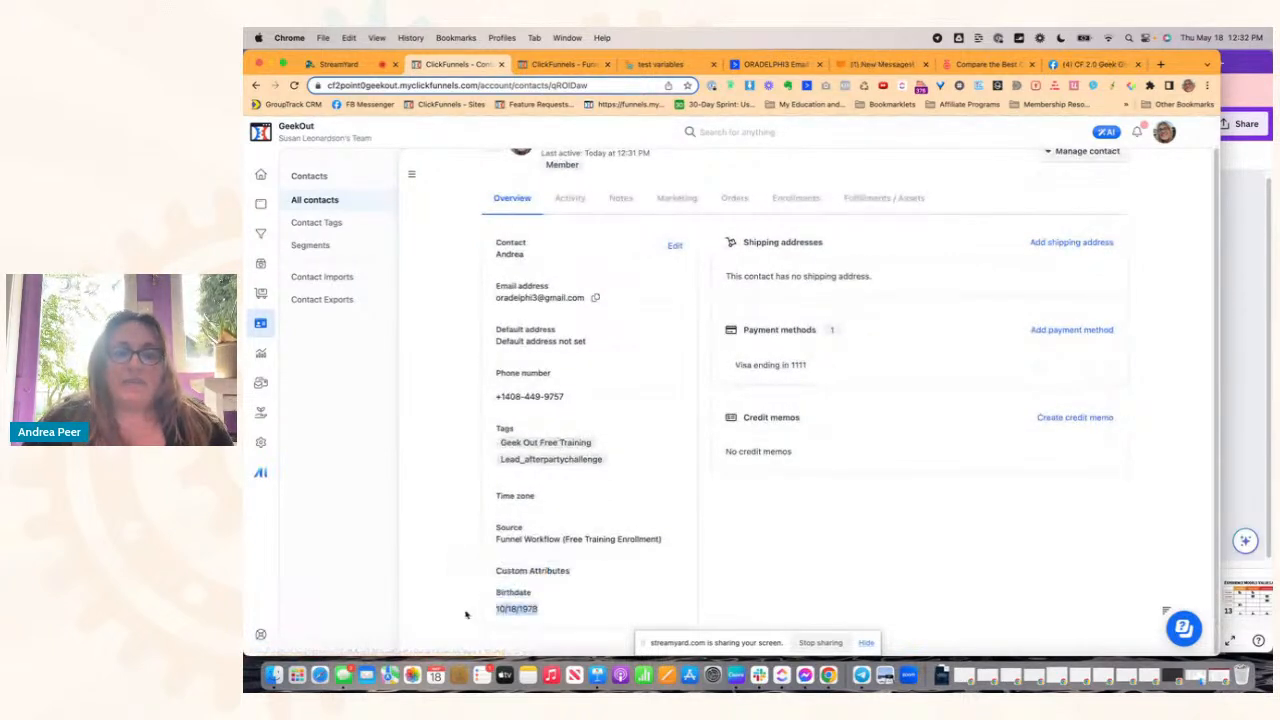
click(801, 545)
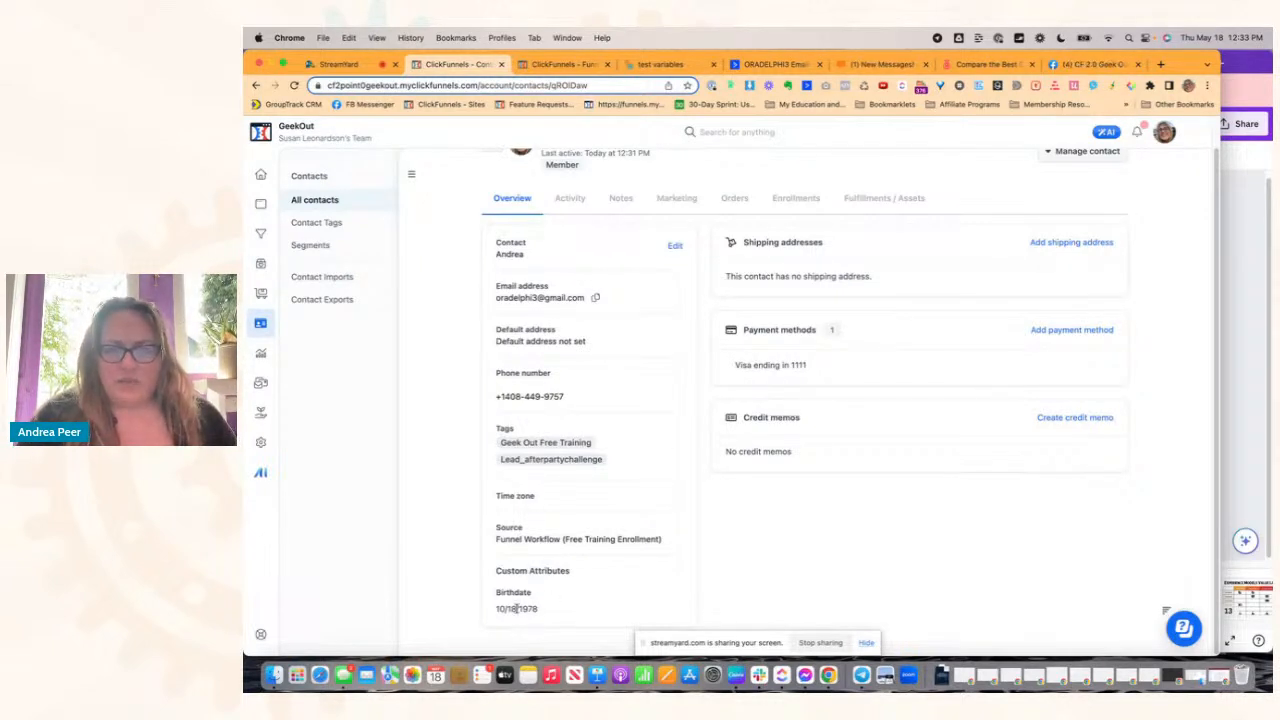
Step: Edit the test contact's details, replace the Birthdate with an abbreviated month name and day without a year, and update the contact
scroll(776, 441, up, 1)
click(1082, 183)
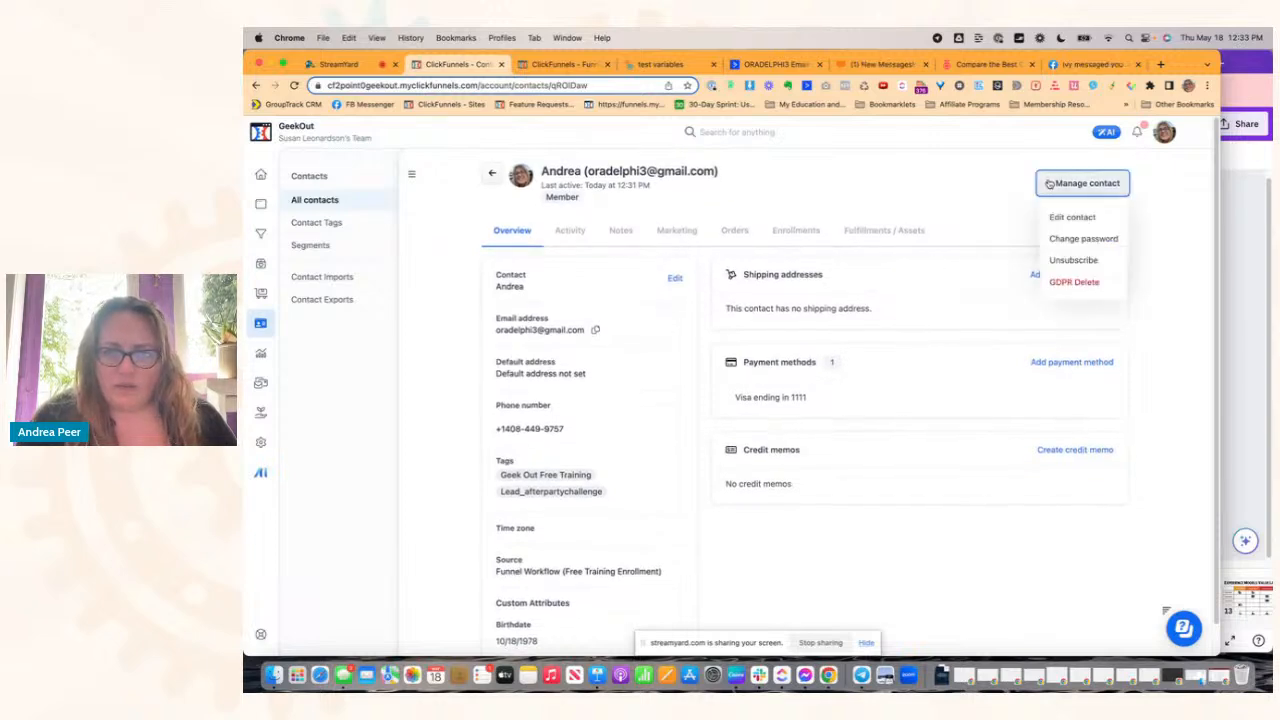
click(1075, 217)
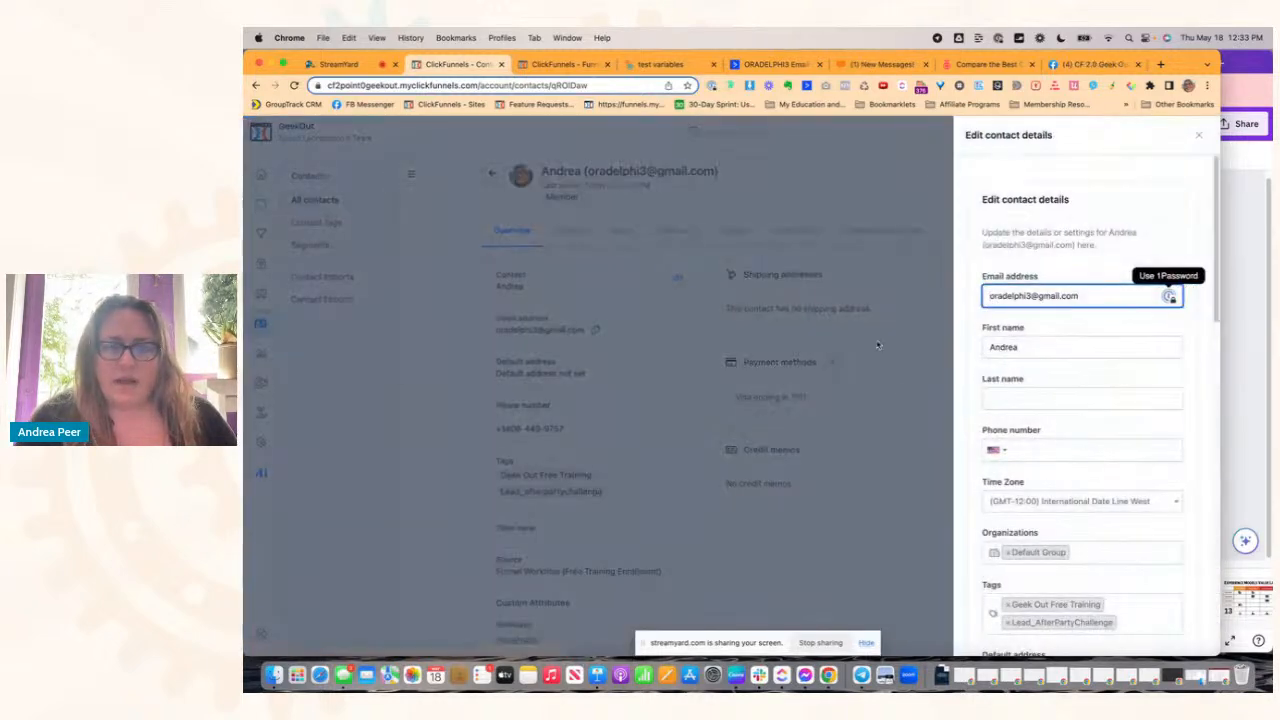
scroll(1040, 463, down, 15)
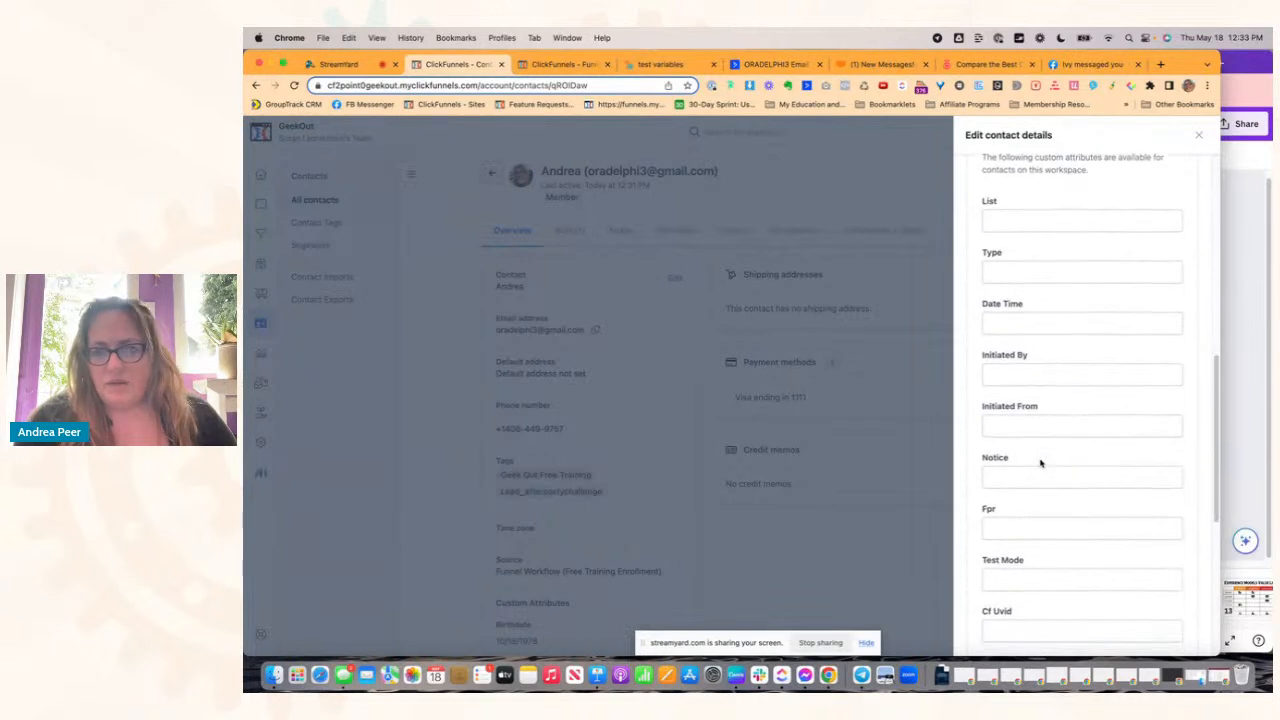
scroll(1040, 463, down, 5)
click(1008, 446)
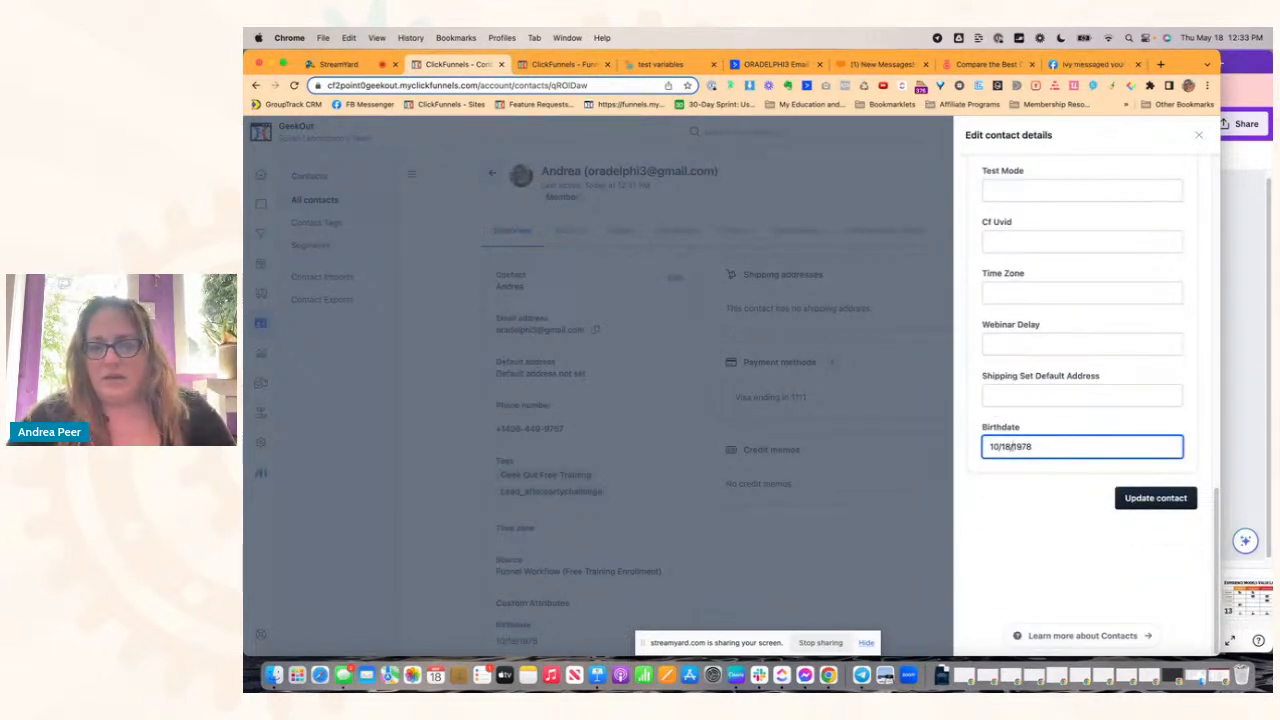
key(super+a)
text(0ct 18)
click(1172, 499)
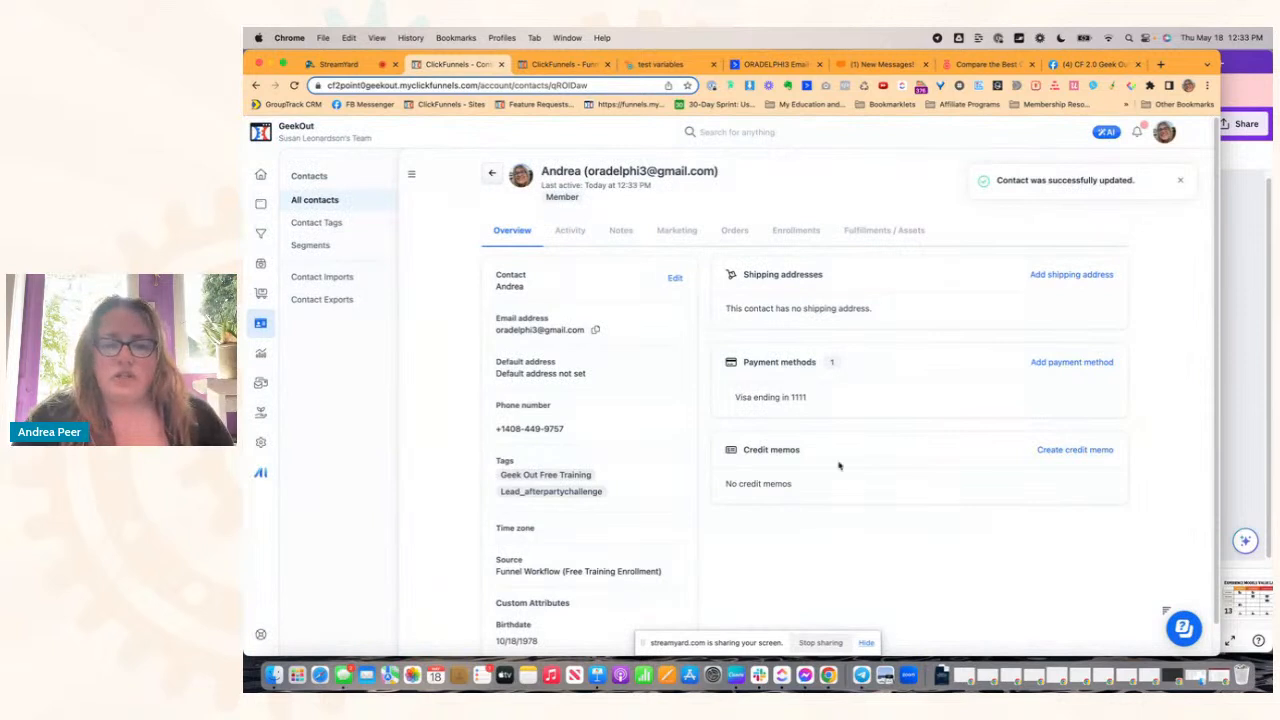
scroll(840, 465, down, 2)
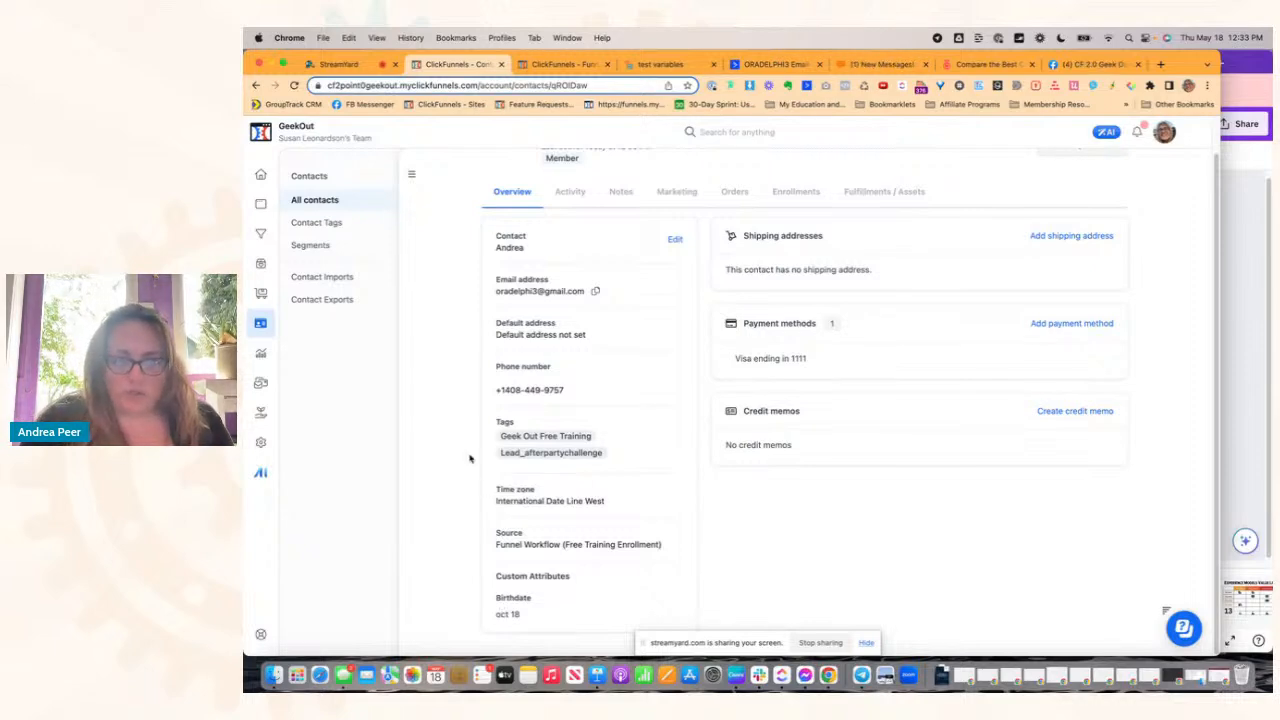
Step: Check the viewer comments in StreamYard, and start adding a page after test variables in the Workflow GeekCamp Demo funnel
click(340, 64)
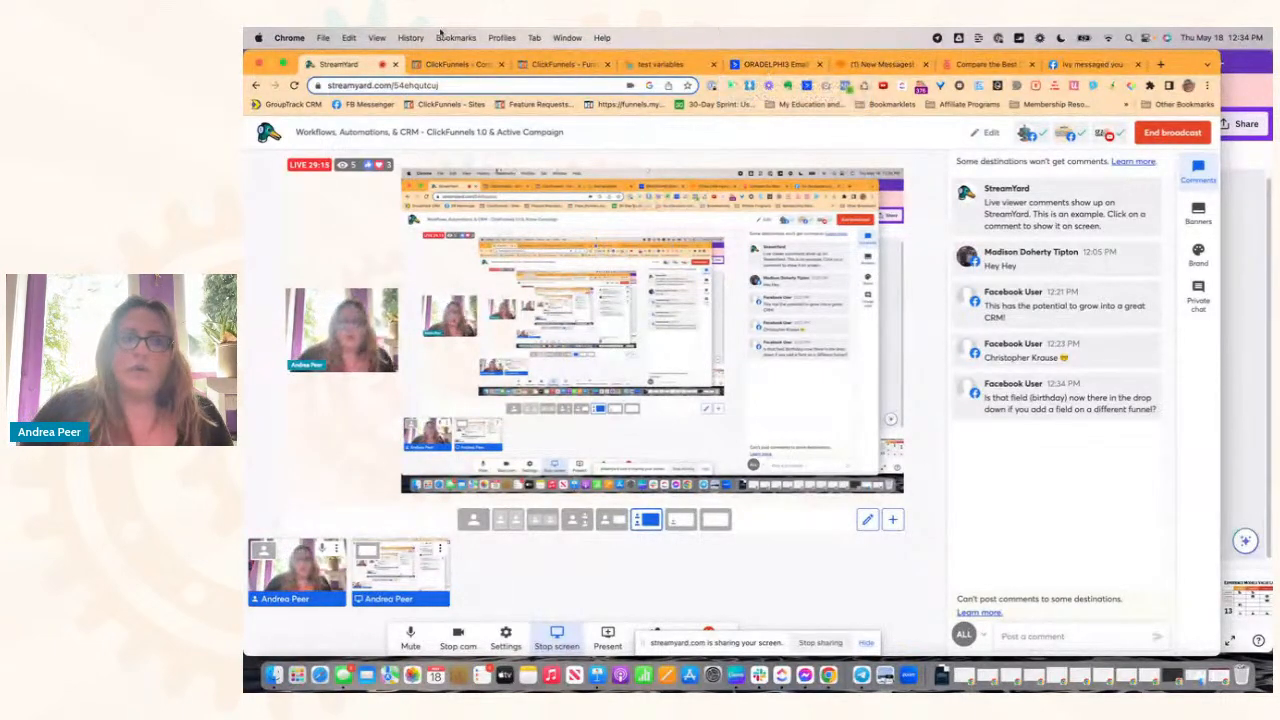
click(566, 64)
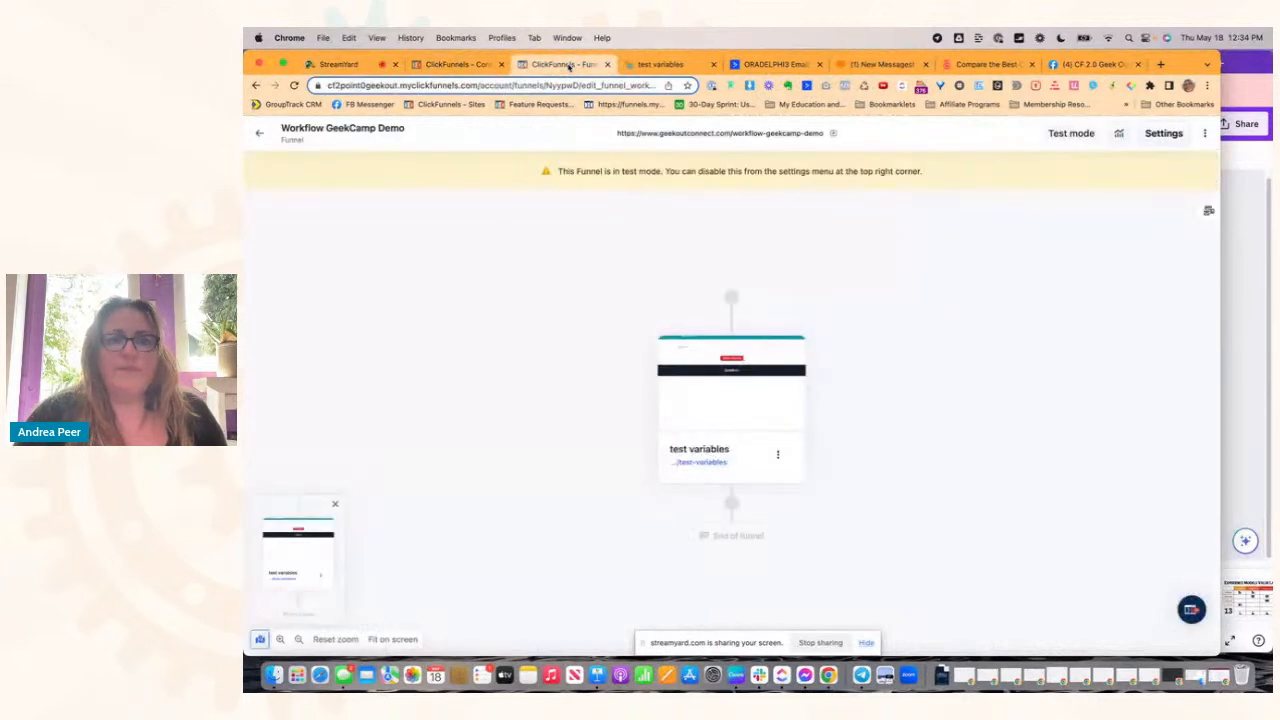
mouse_move(741, 387)
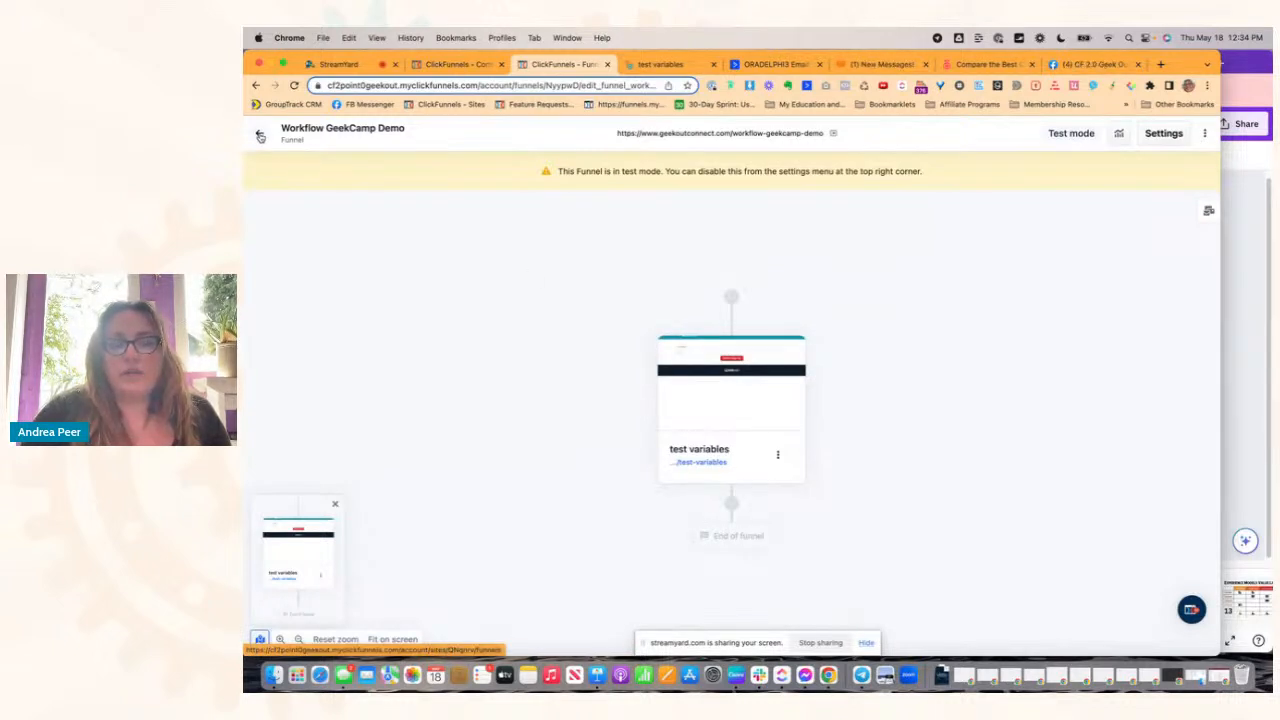
click(731, 506)
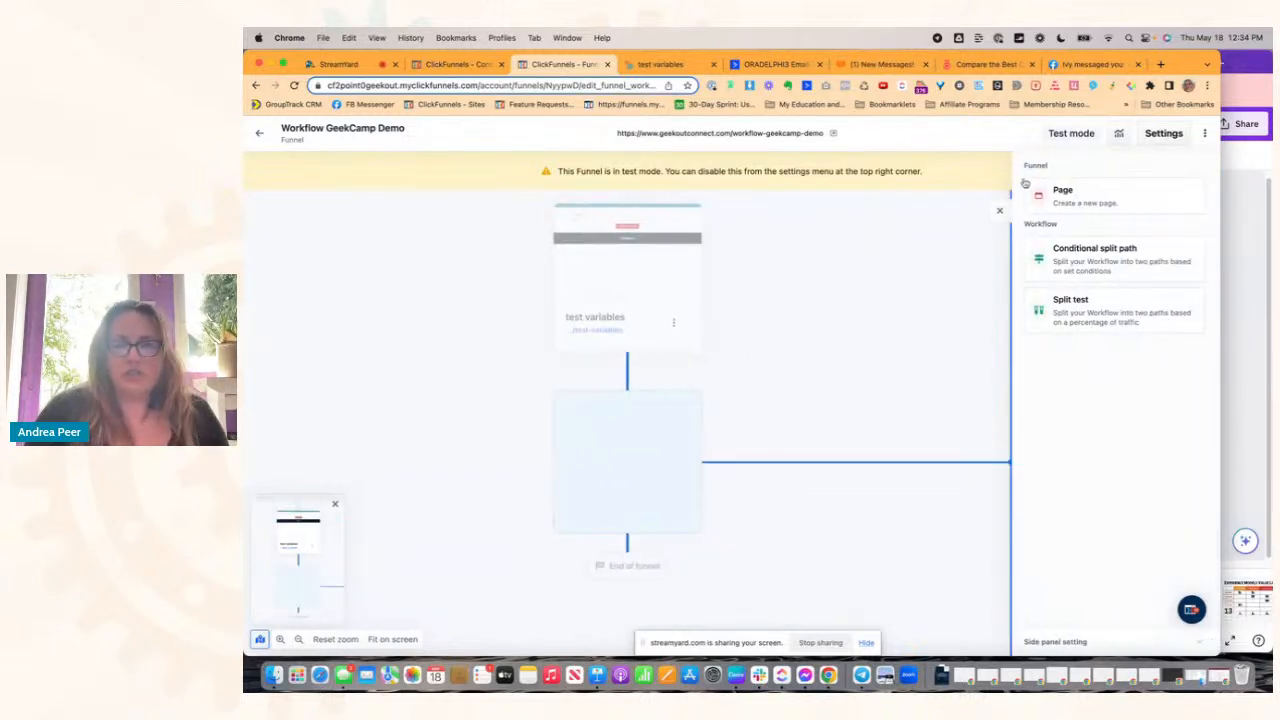
click(1087, 189)
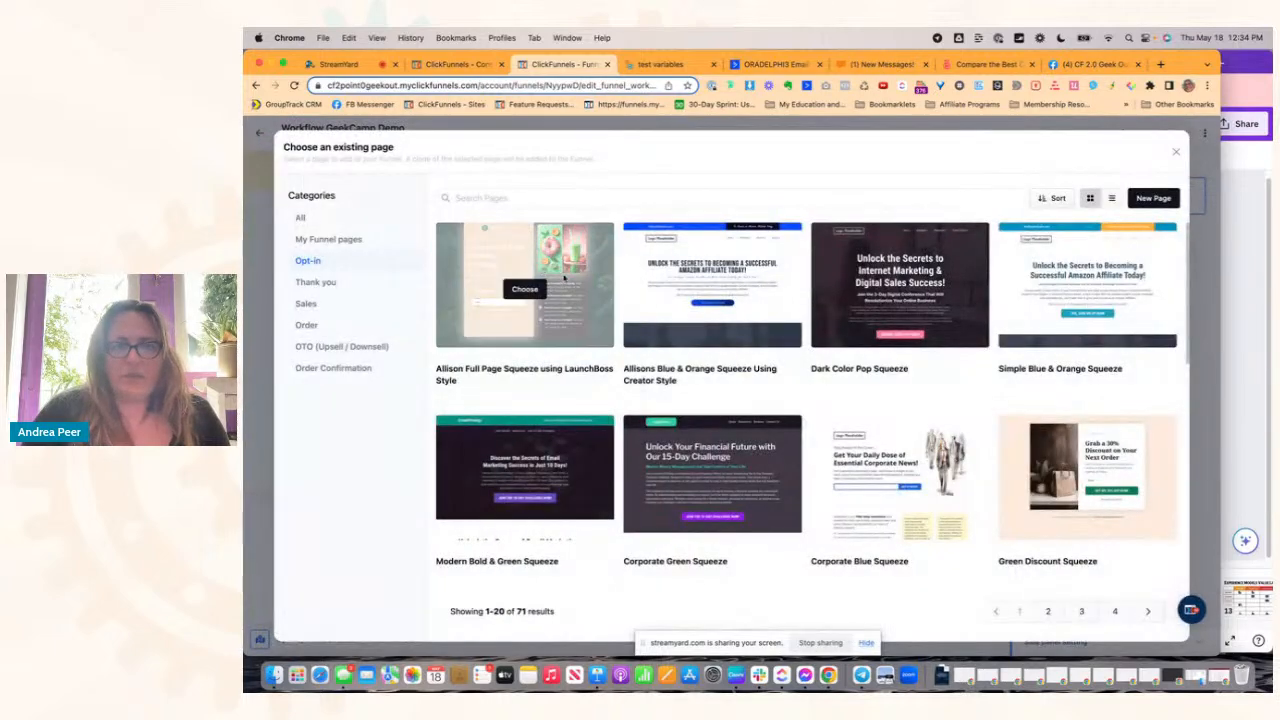
Step: Search the opt-in page templates for "blank" and clear the search
click(734, 200)
text(blank)
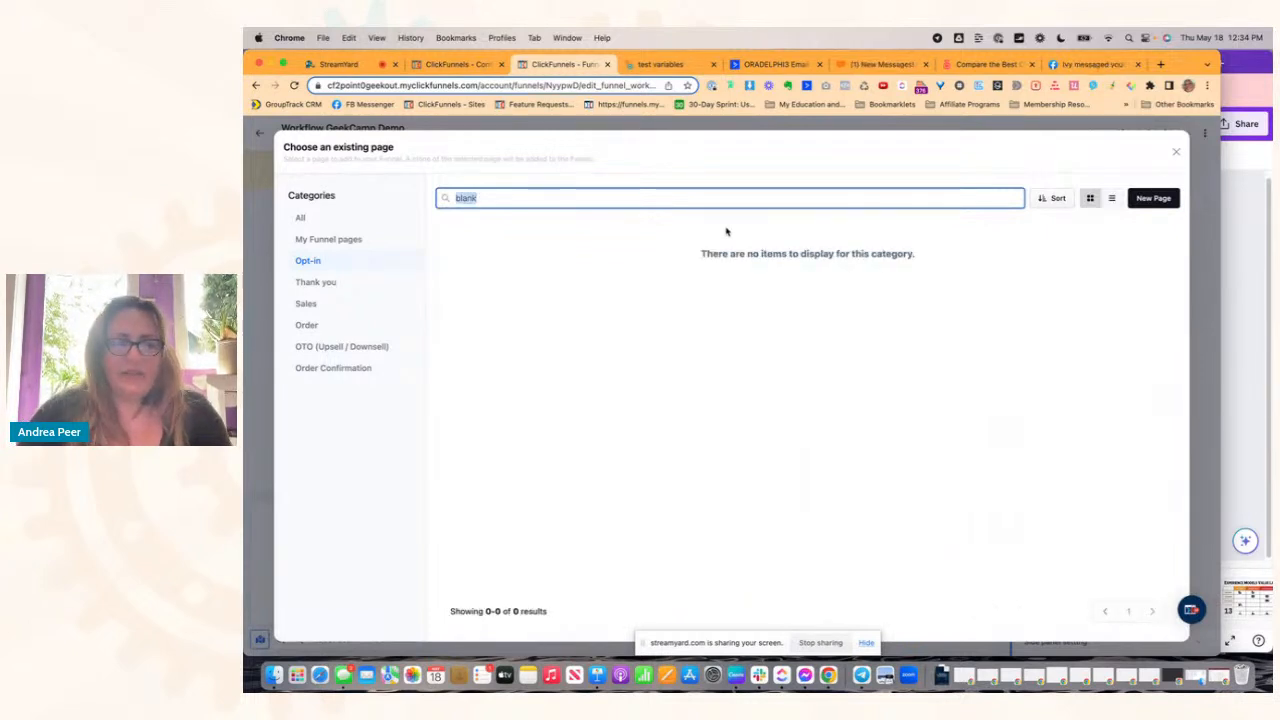
key(BackSpace)
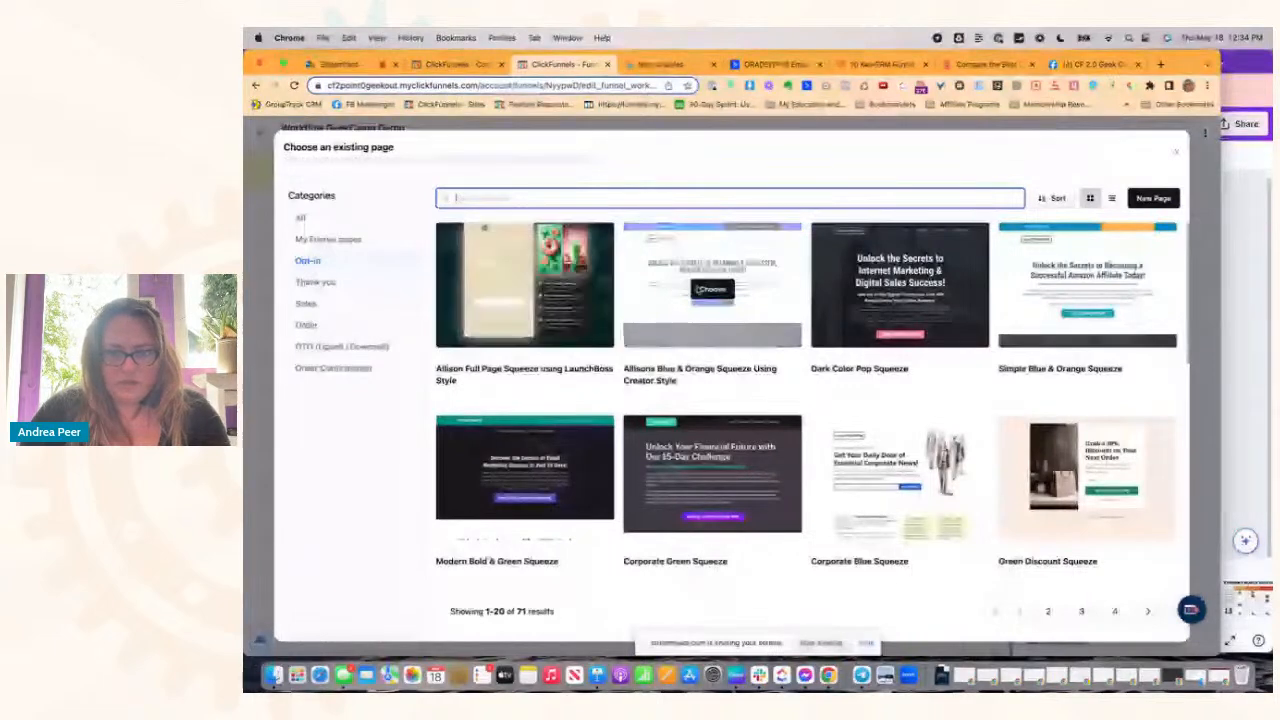
Step: Choose the Dark Color Pop Squeeze template and create the new funnel page with the name "test 2"
click(900, 289)
text(test 2)
click(442, 564)
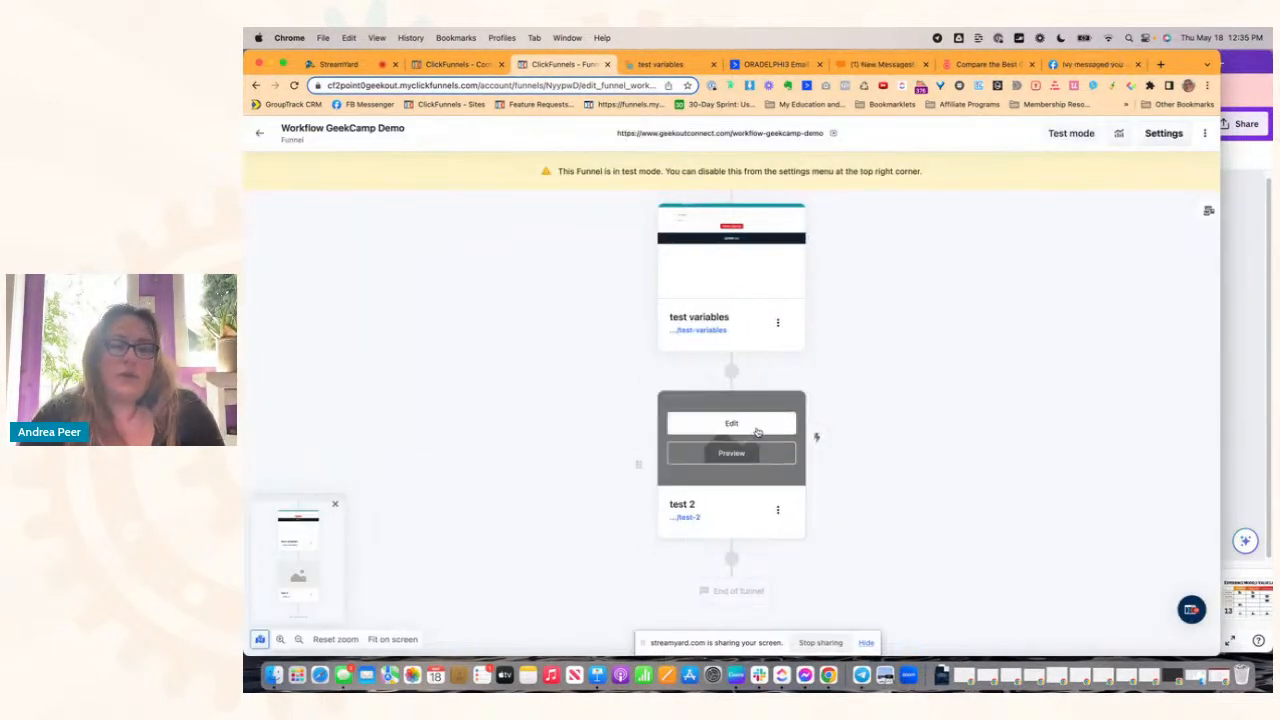
Step: Open the test 2 page for editing and delete its template sections, keeping the Secure Your Spot Now! button section and the footer
click(757, 430)
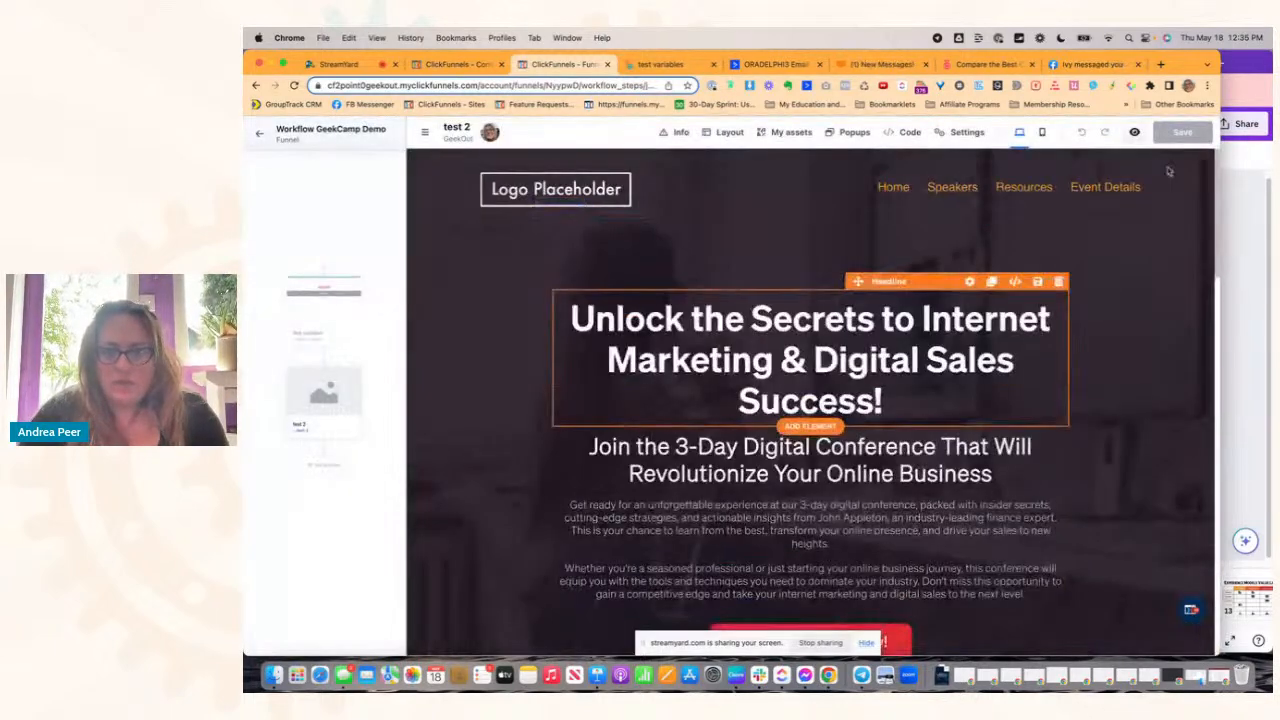
click(1207, 158)
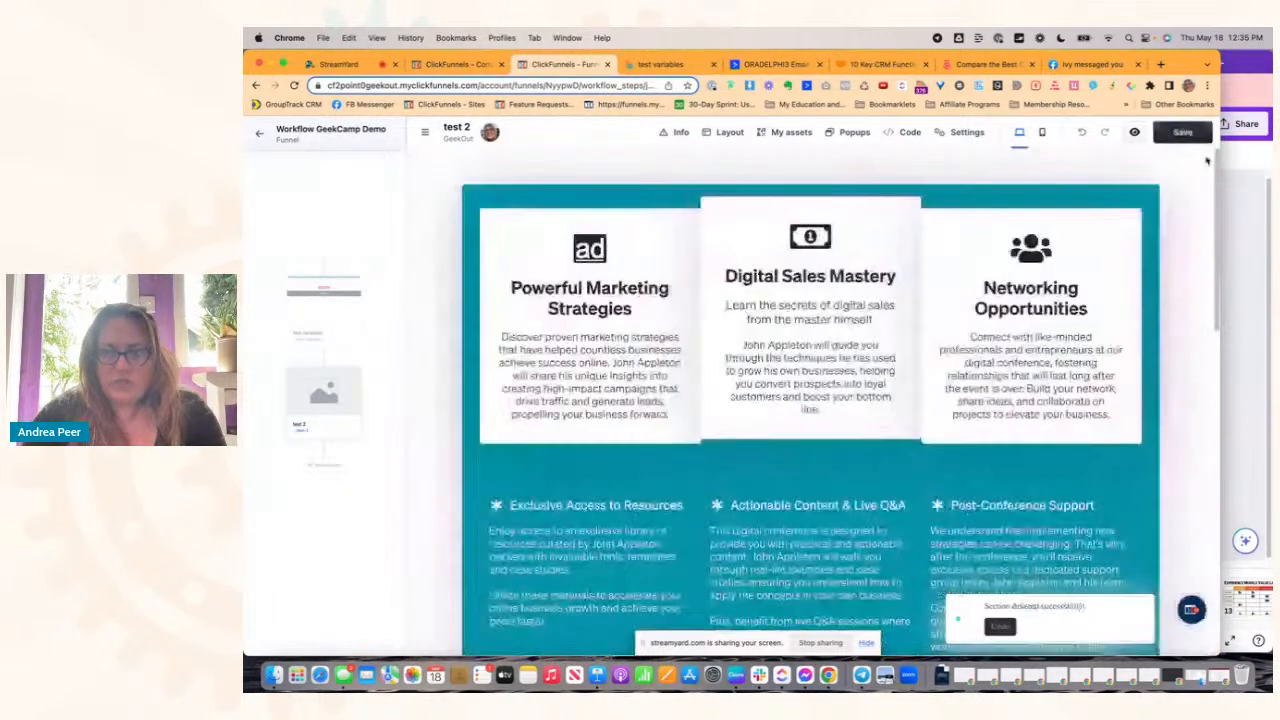
click(1134, 200)
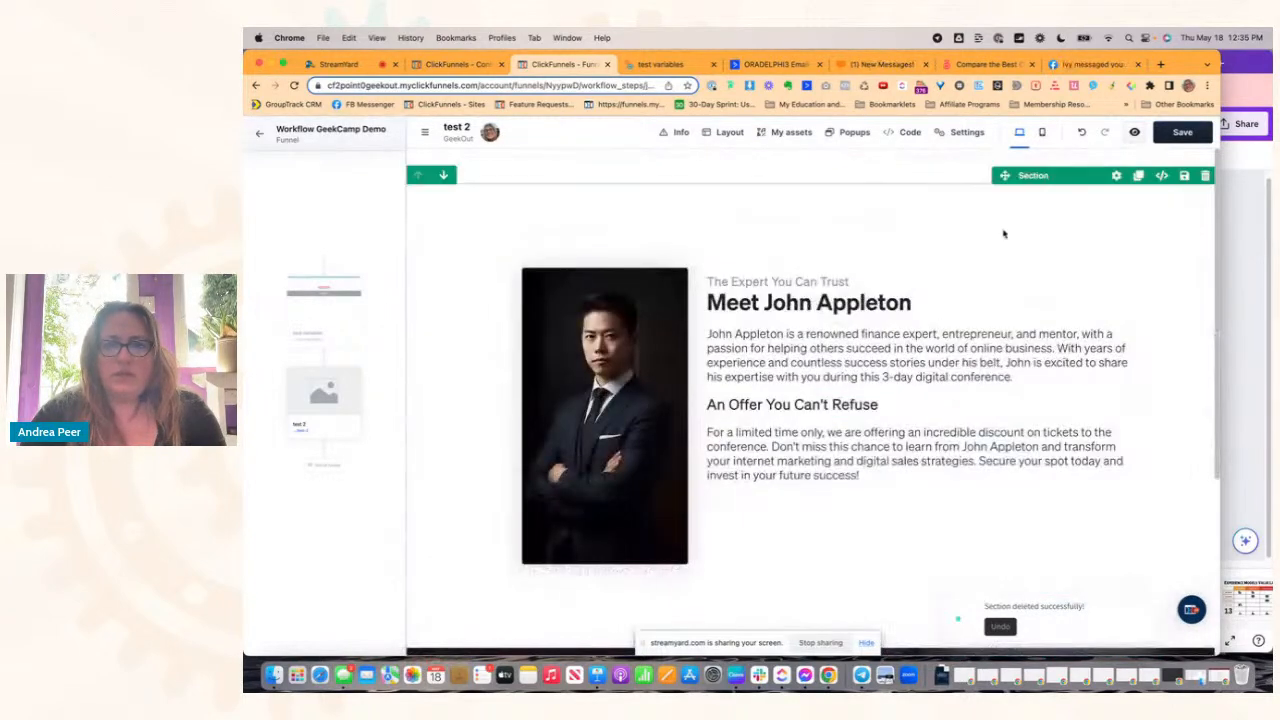
click(1204, 176)
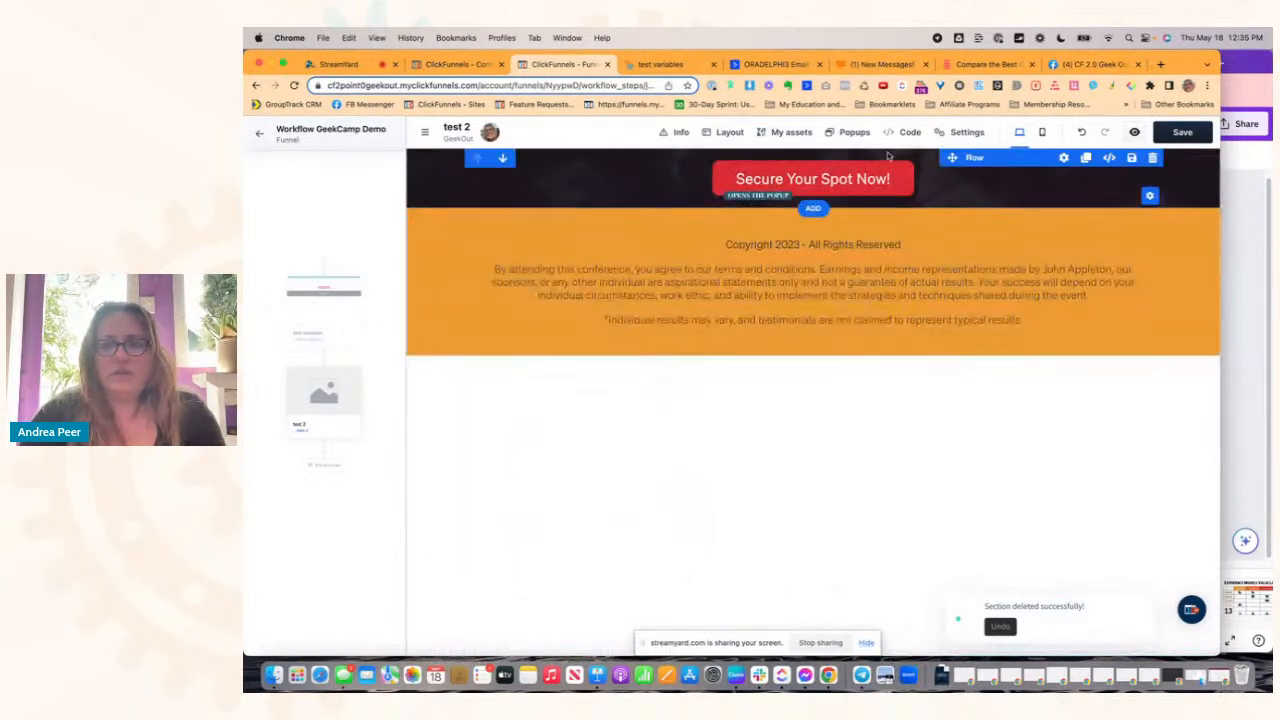
Step: Add two input elements and a Click to Sign Up button below the Secure Your Spot Now! button
click(816, 199)
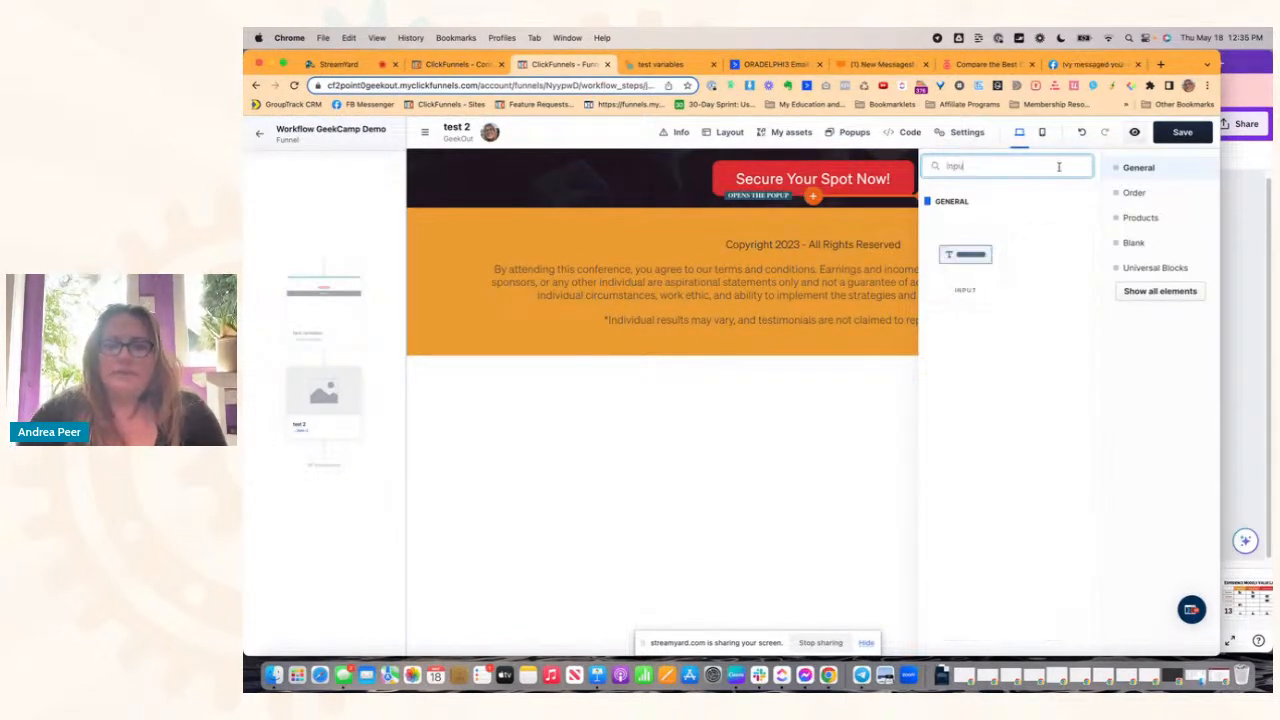
click(955, 256)
click(955, 256)
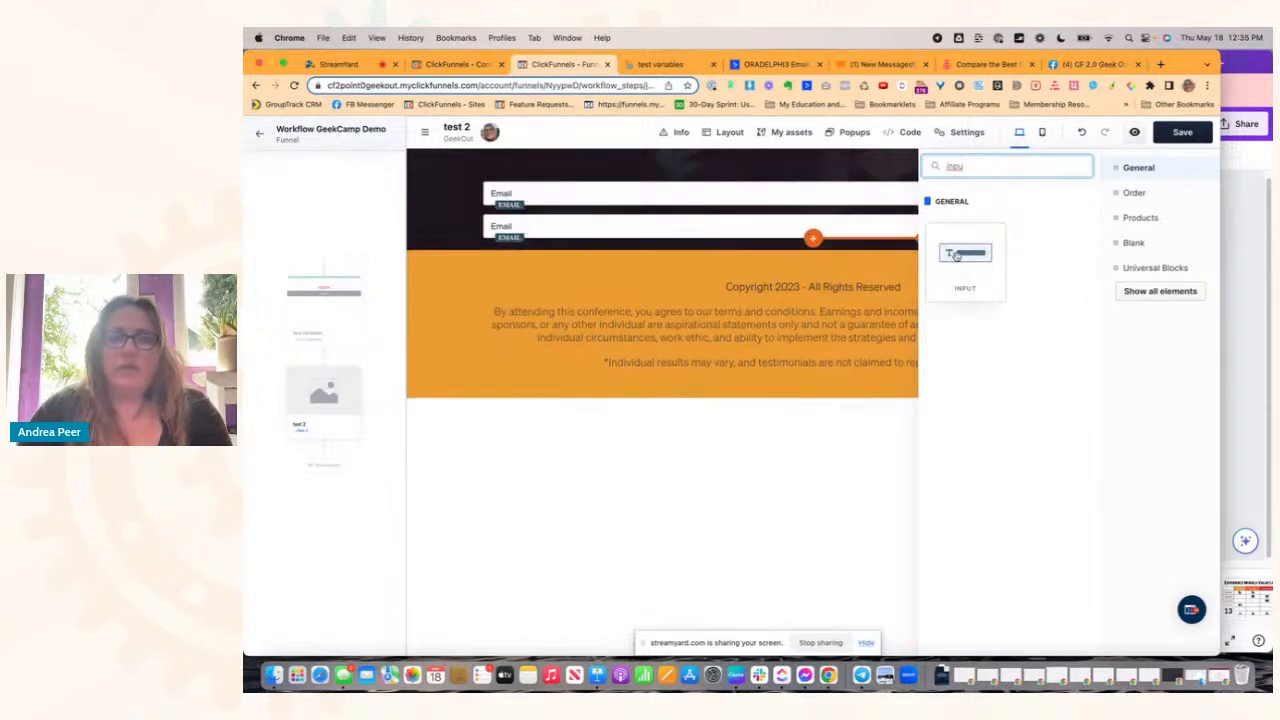
click(760, 153)
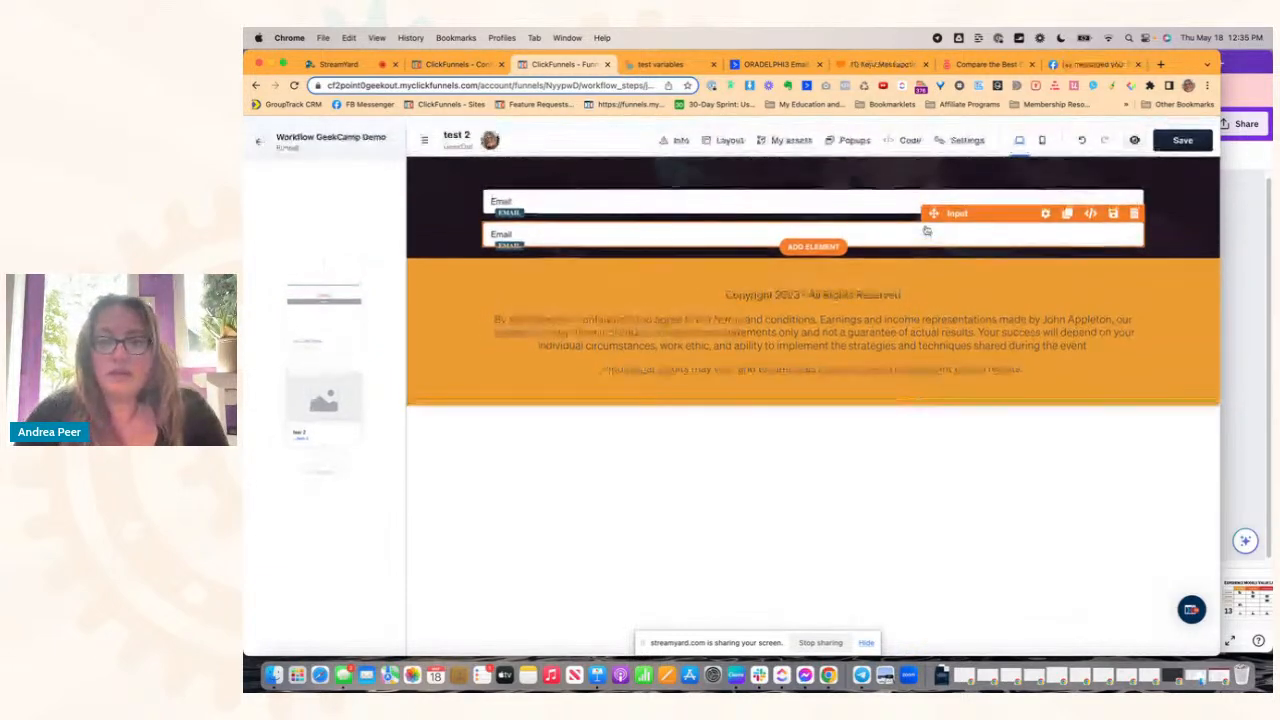
click(829, 241)
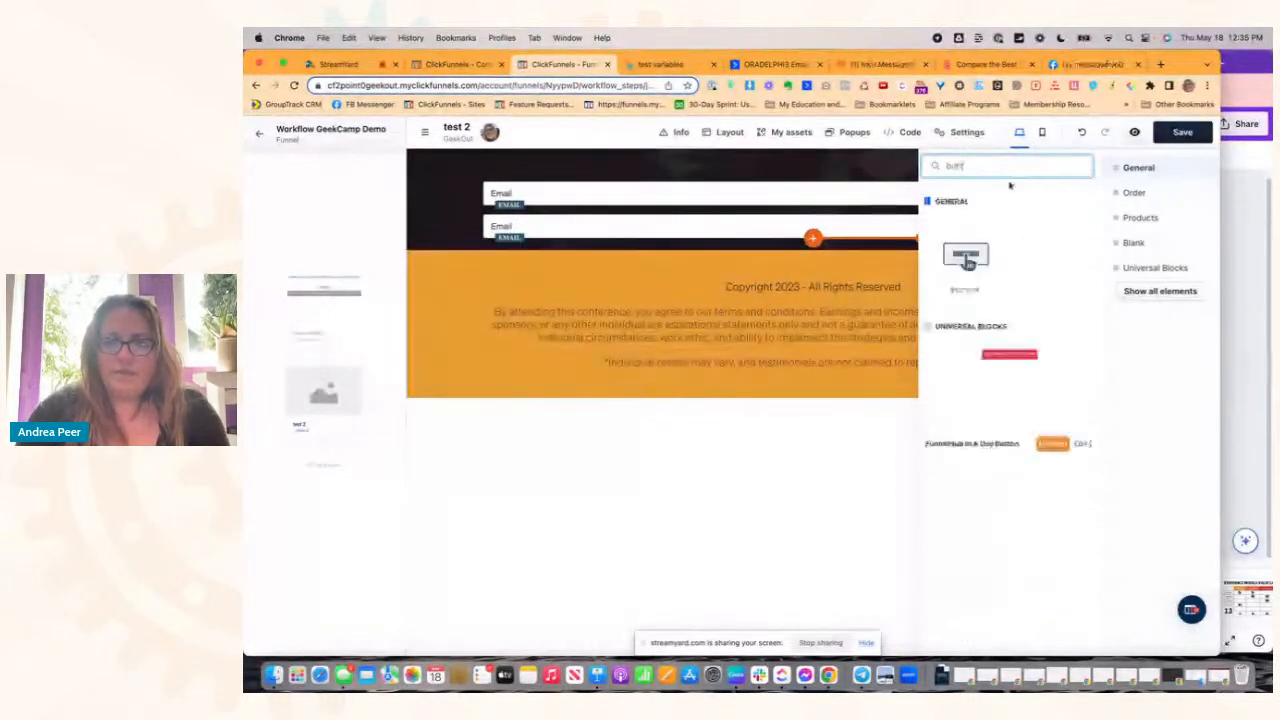
drag(966, 258, 716, 194)
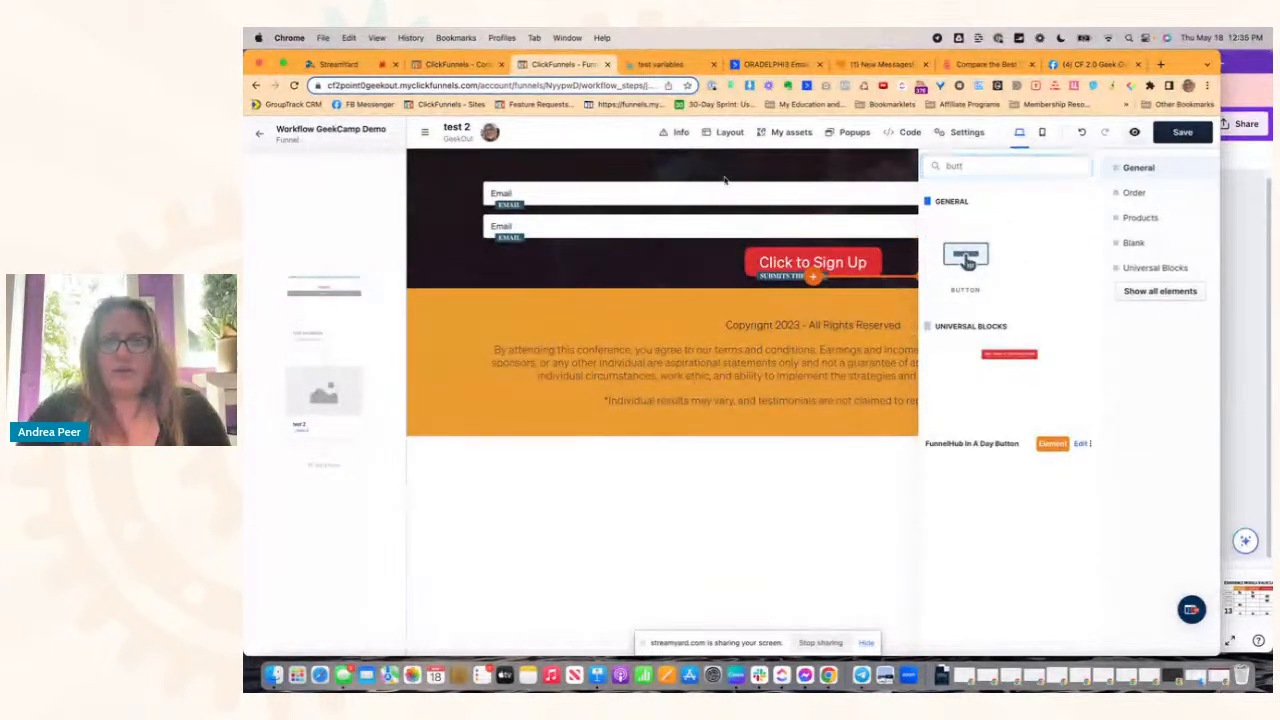
Step: Set the second input's type to Custom Type with the custom type name Birthdate, and save the page
click(1062, 240)
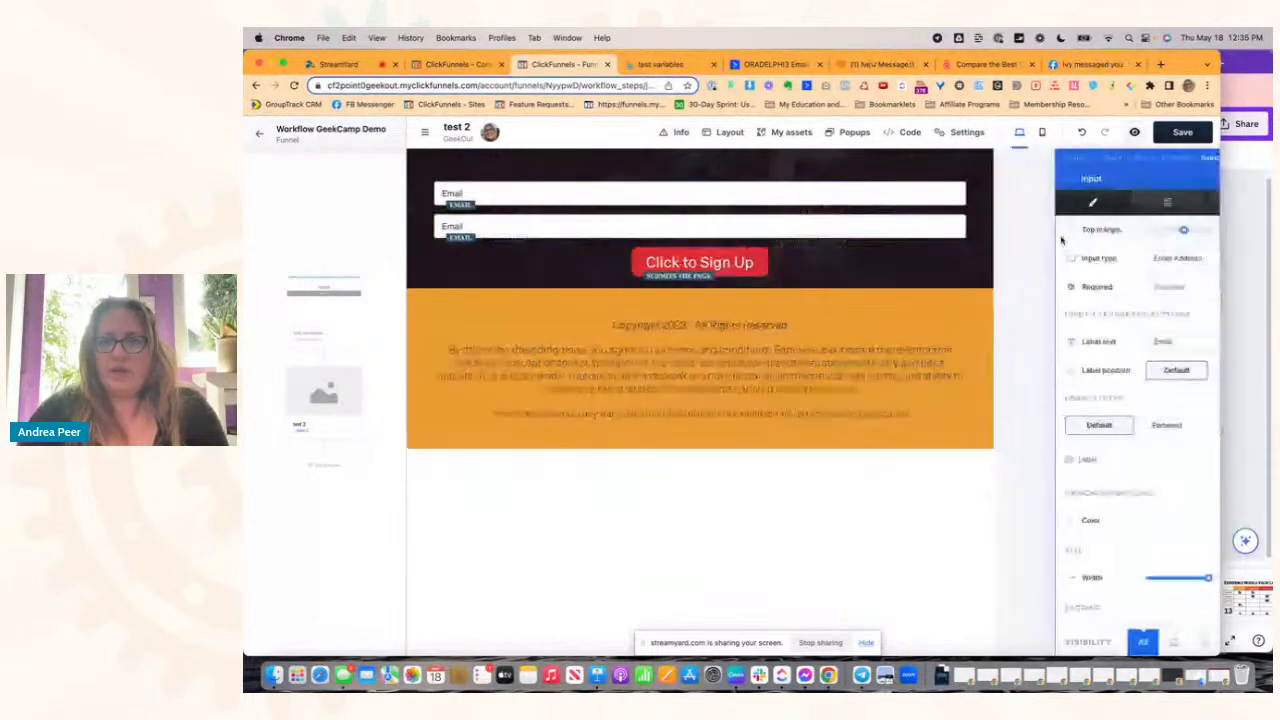
click(1150, 260)
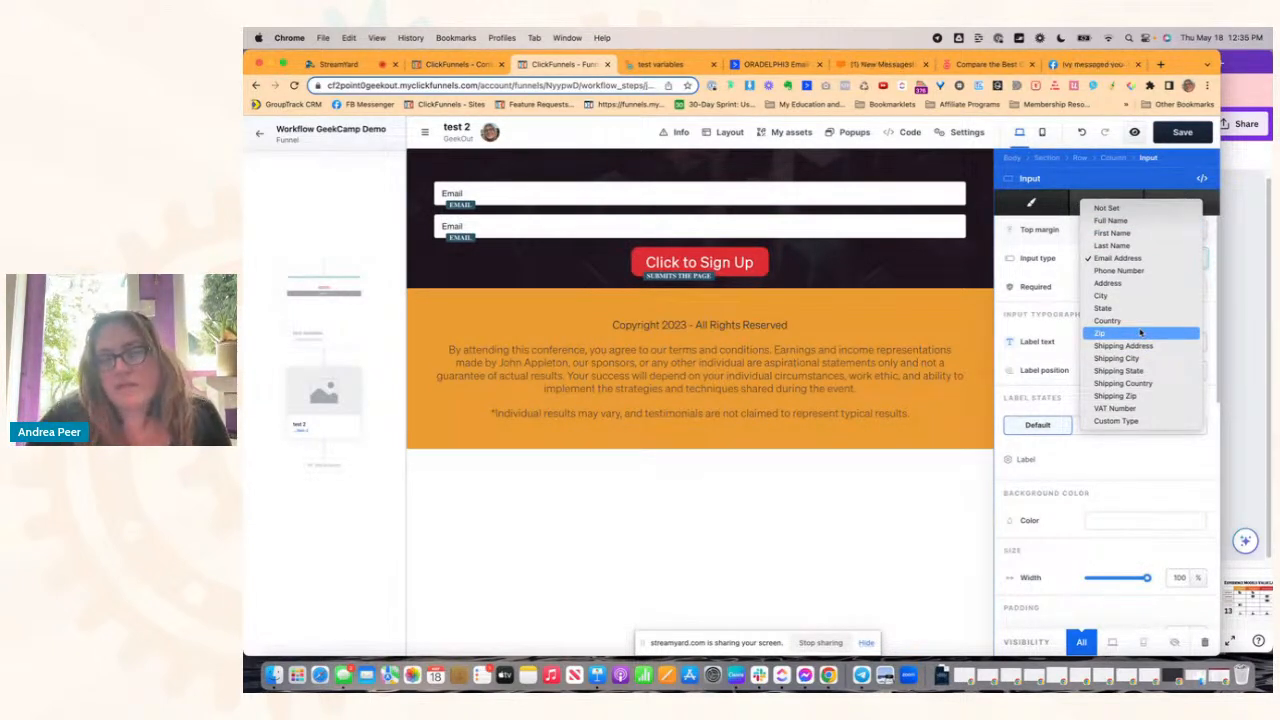
click(1139, 421)
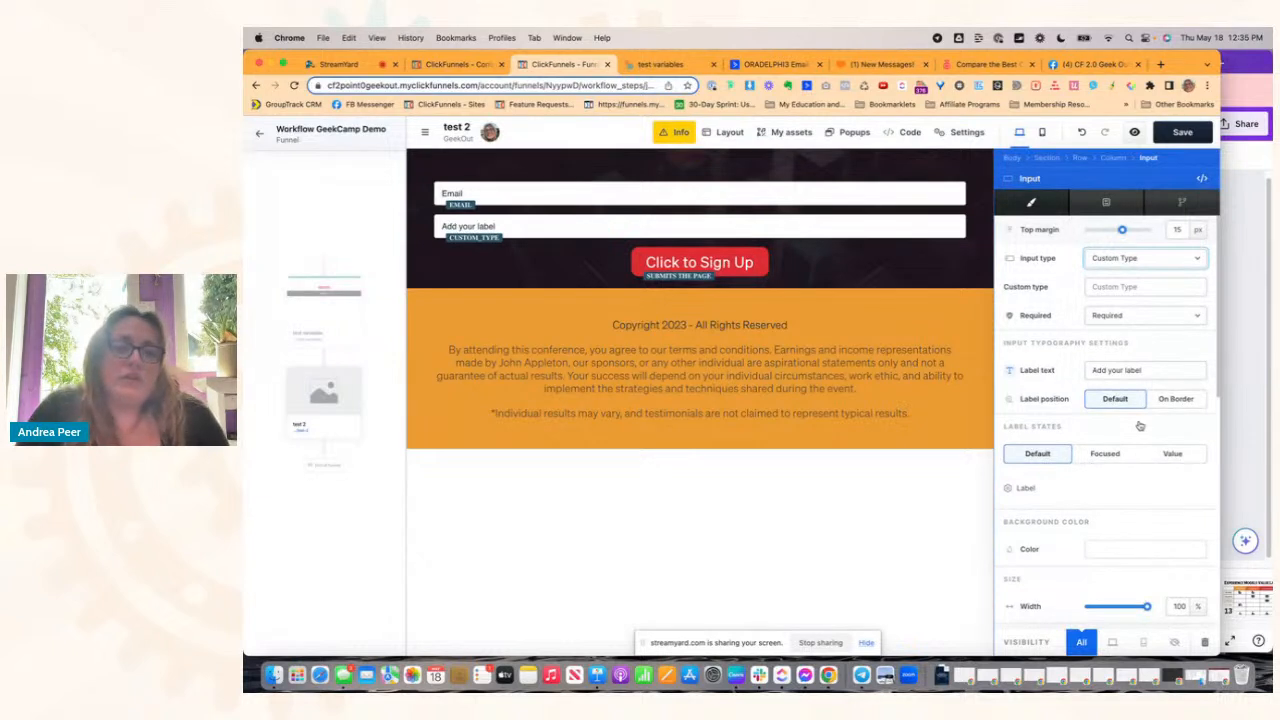
click(1118, 286)
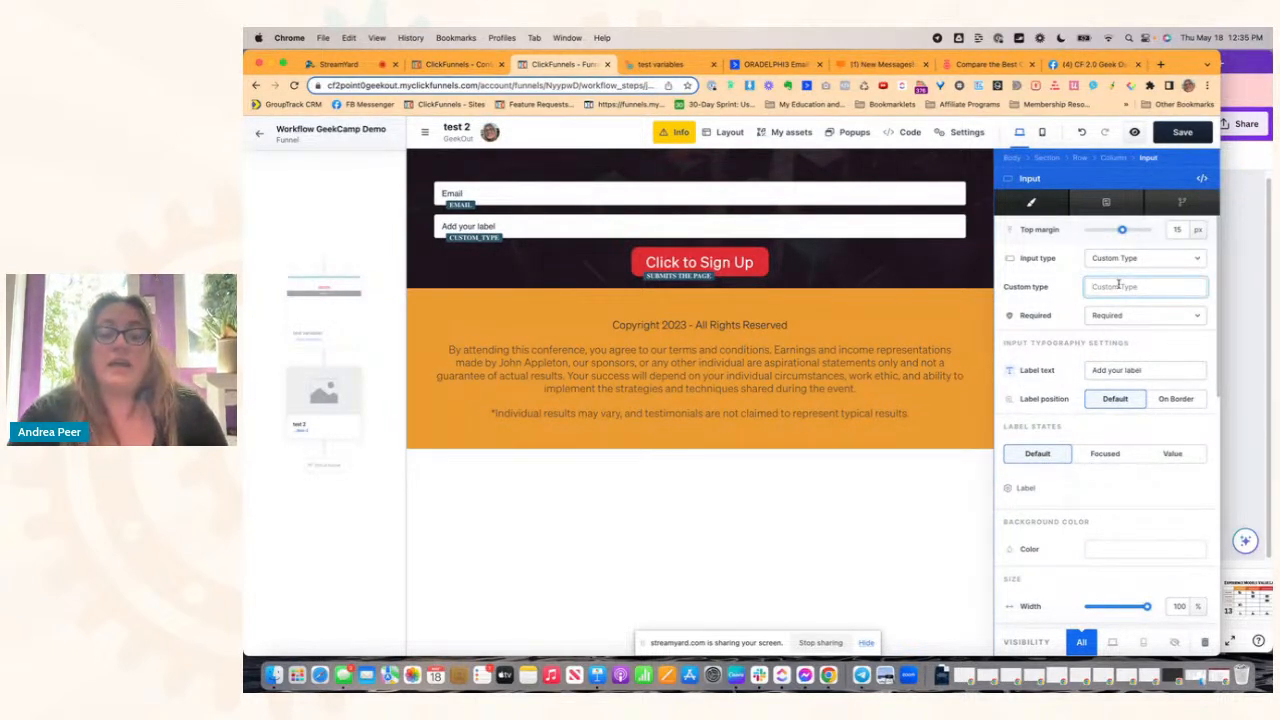
text(Bi)
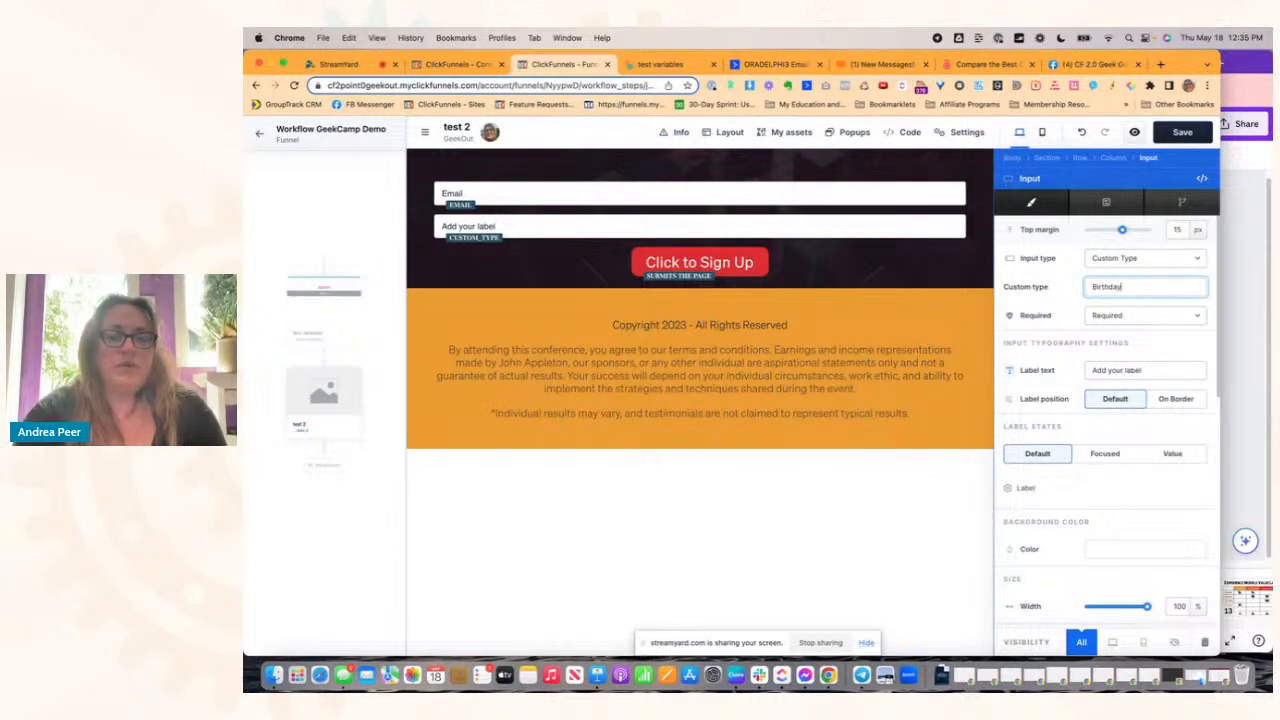
text(rthdate)
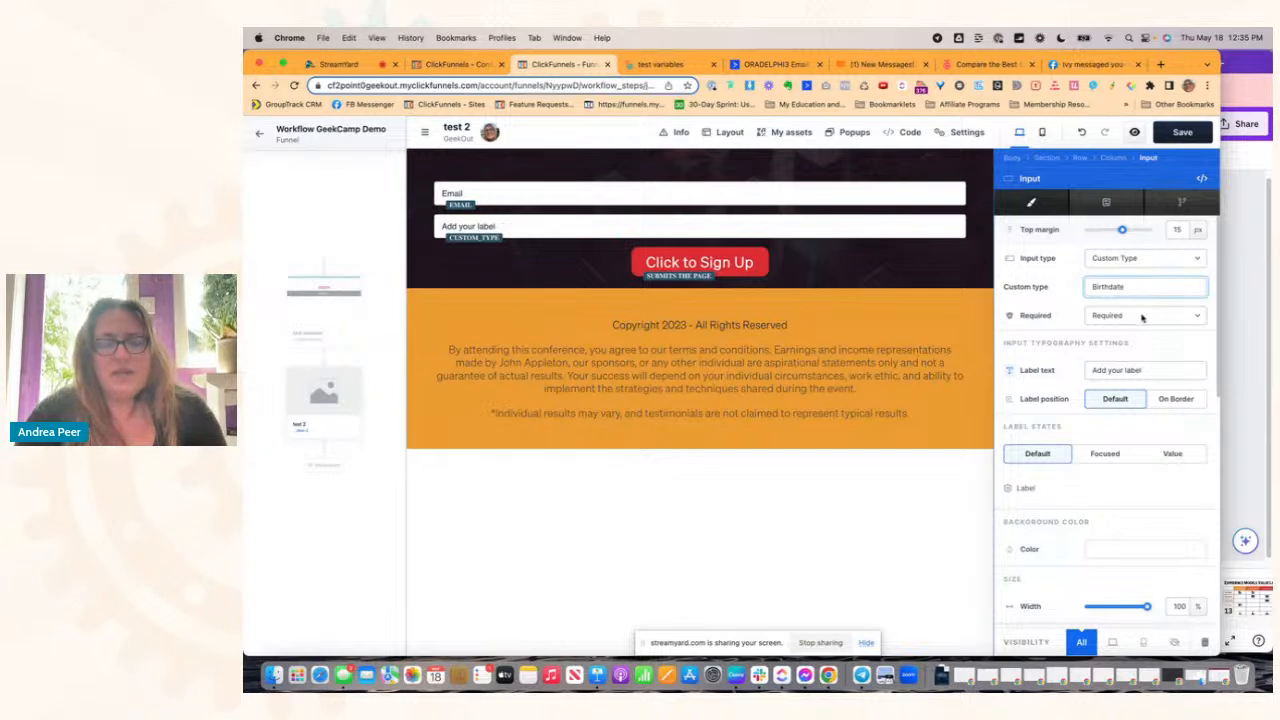
click(1183, 133)
click(1184, 134)
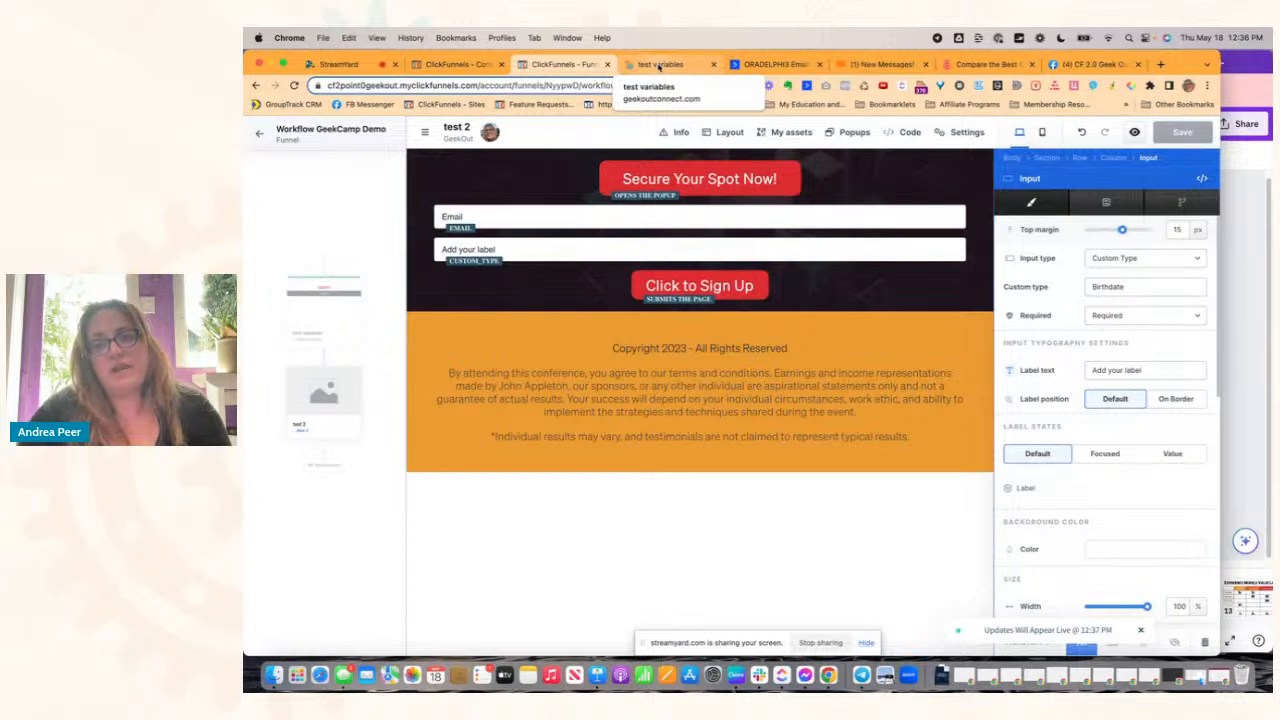
Step: Open a preview of the test 2 page and close the old test variables page
click(657, 65)
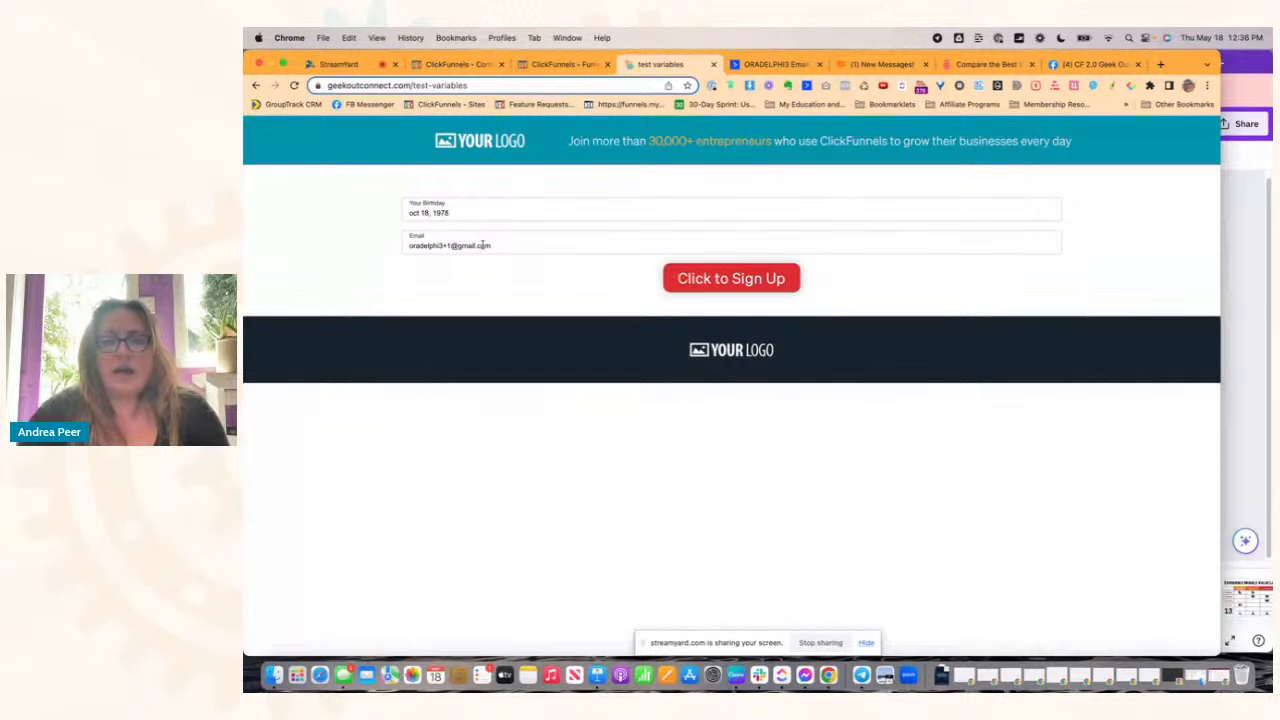
click(563, 65)
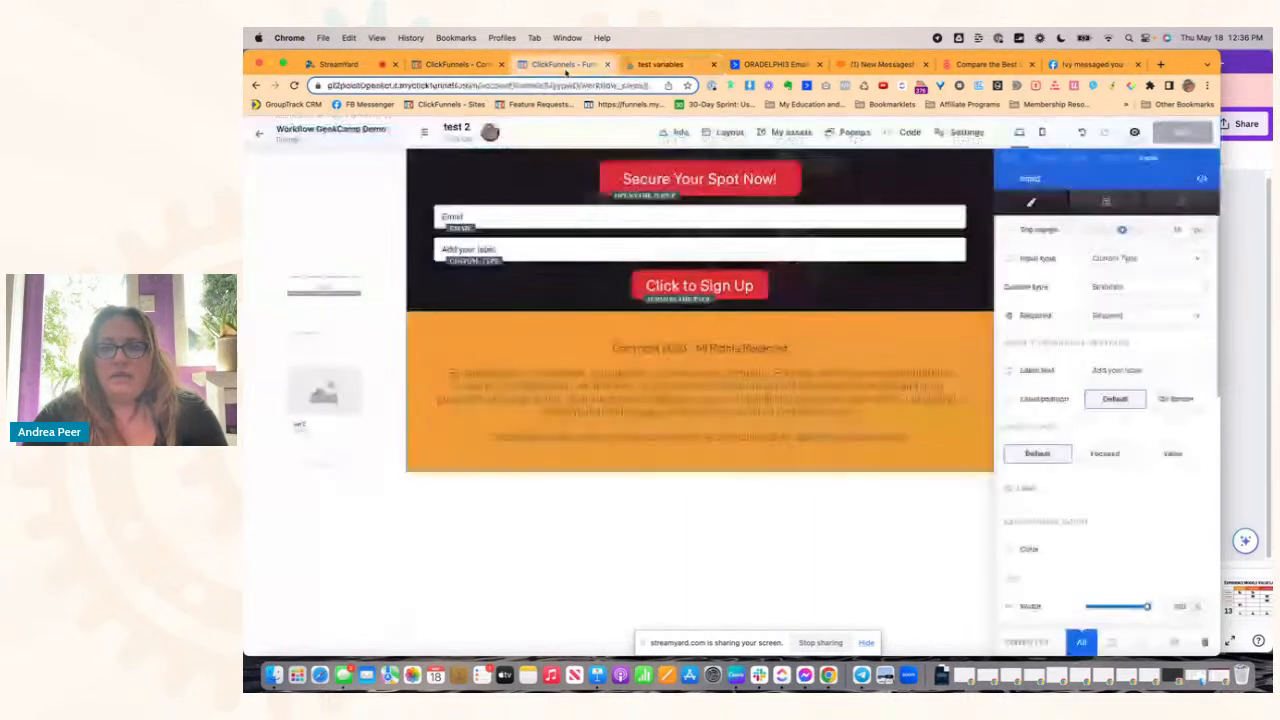
click(1135, 132)
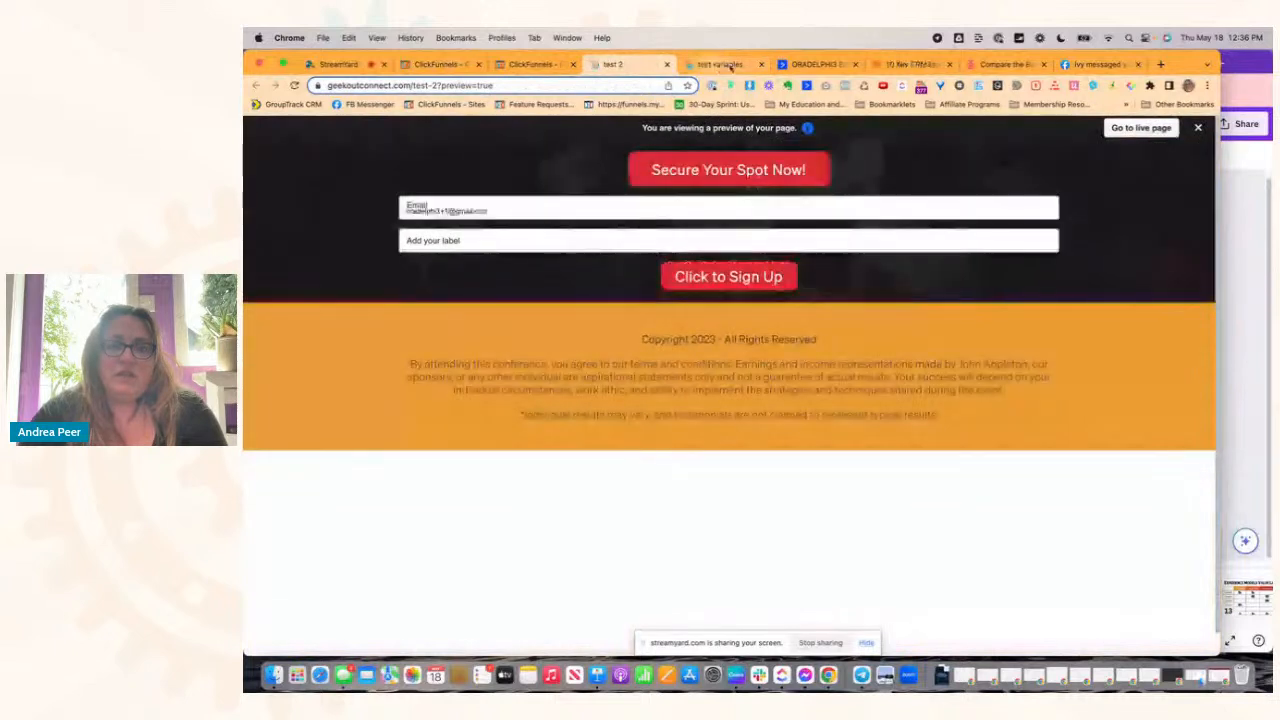
click(761, 64)
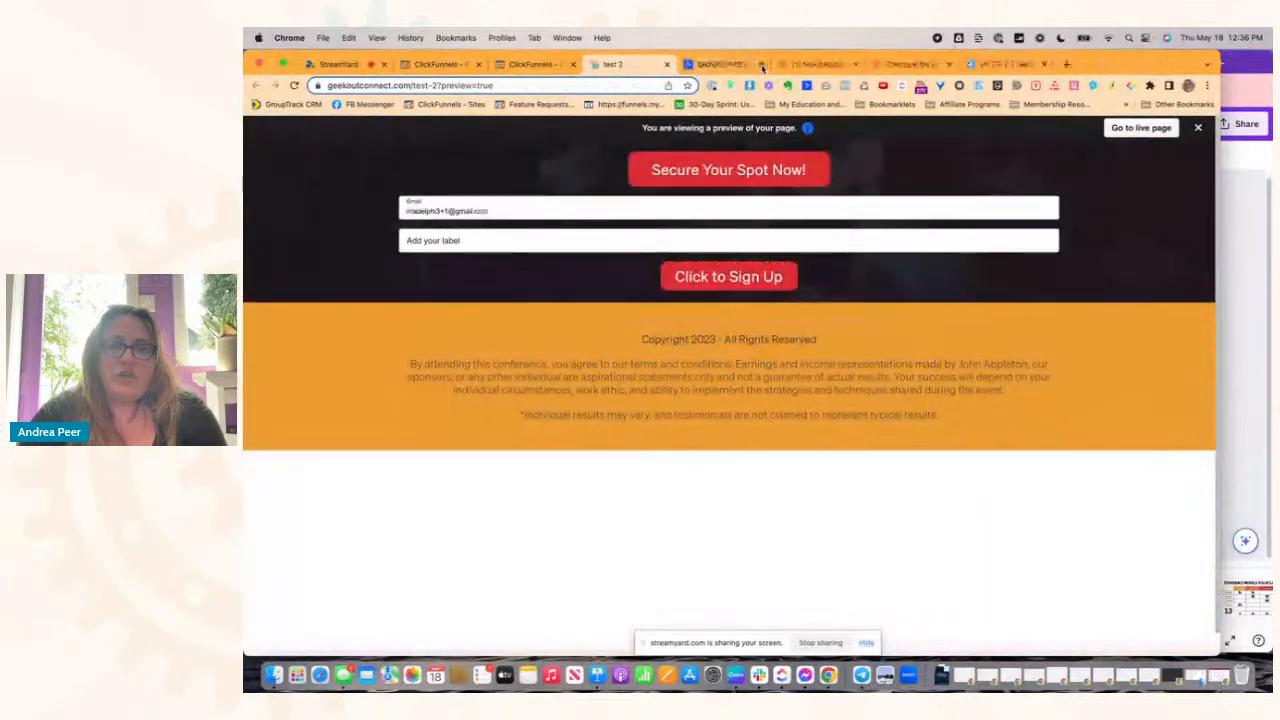
Step: Remove the plus suffix from the e-mail address in the test 2 preview form, and go to the live page
click(449, 211)
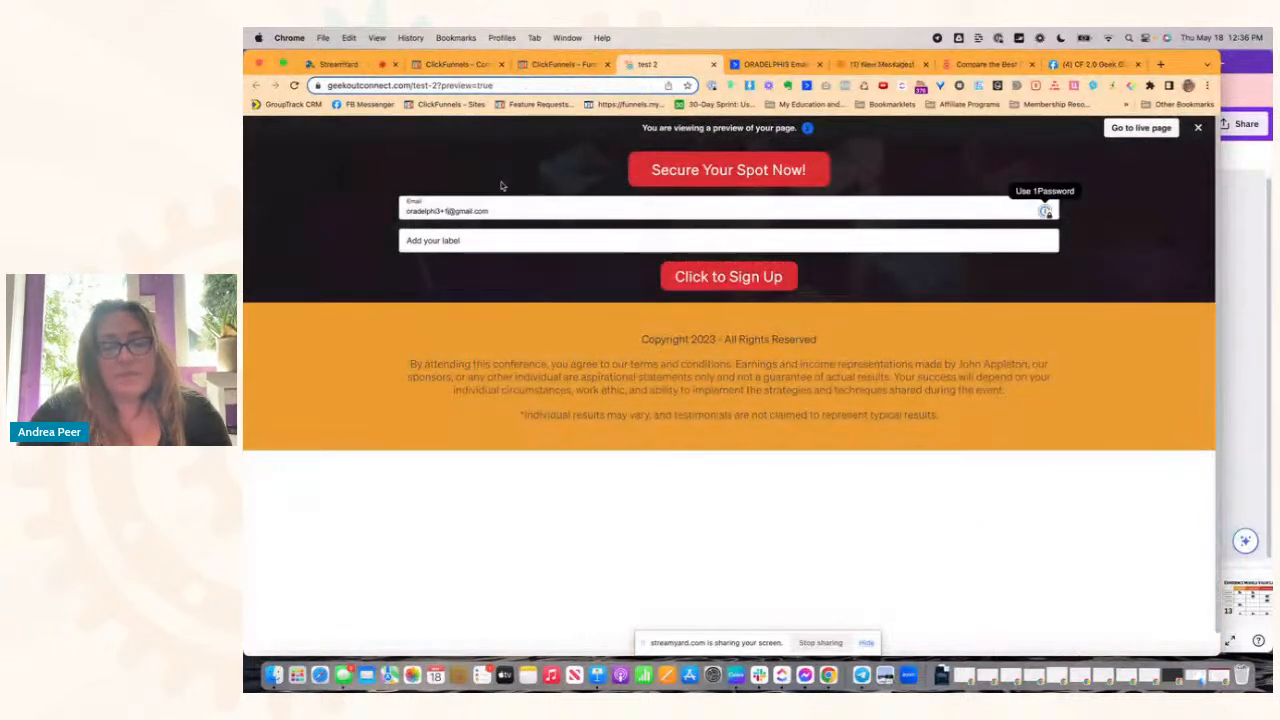
key(BackSpace)
key(BackSpace)
click(474, 242)
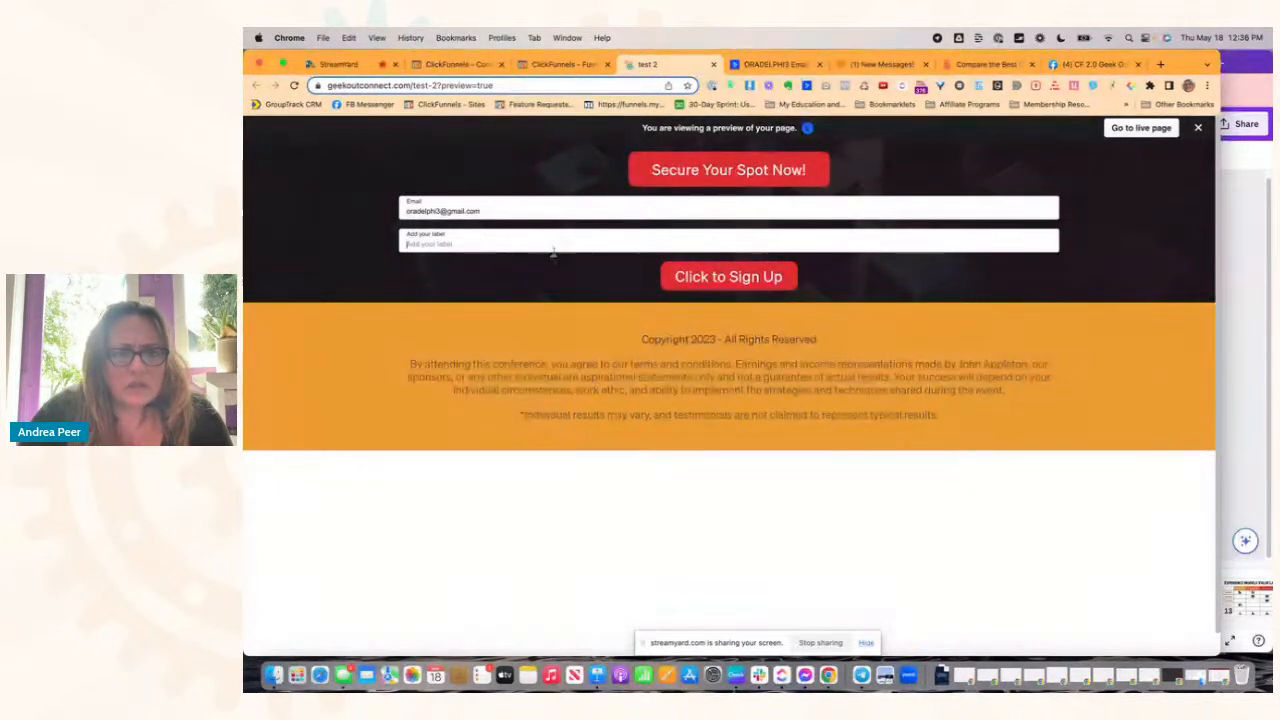
click(1138, 132)
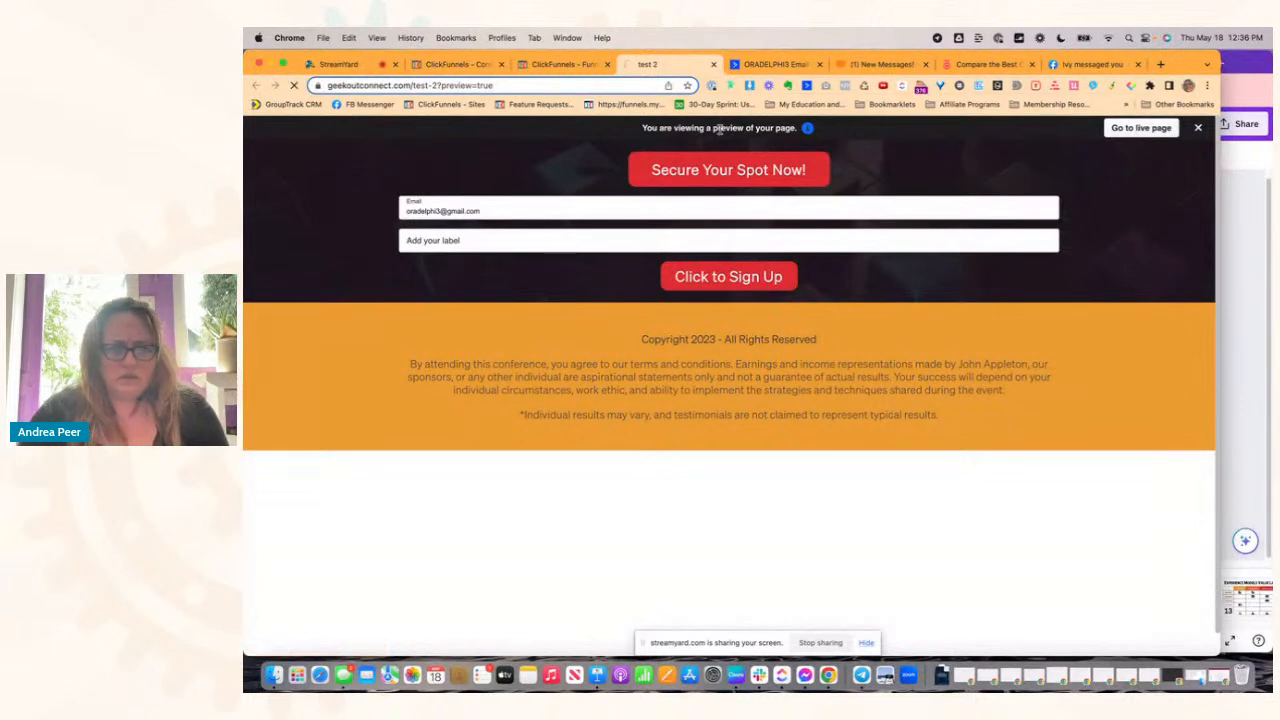
Step: Enter the date of birth in numeric format in the Add your label field and submit the live form
click(505, 218)
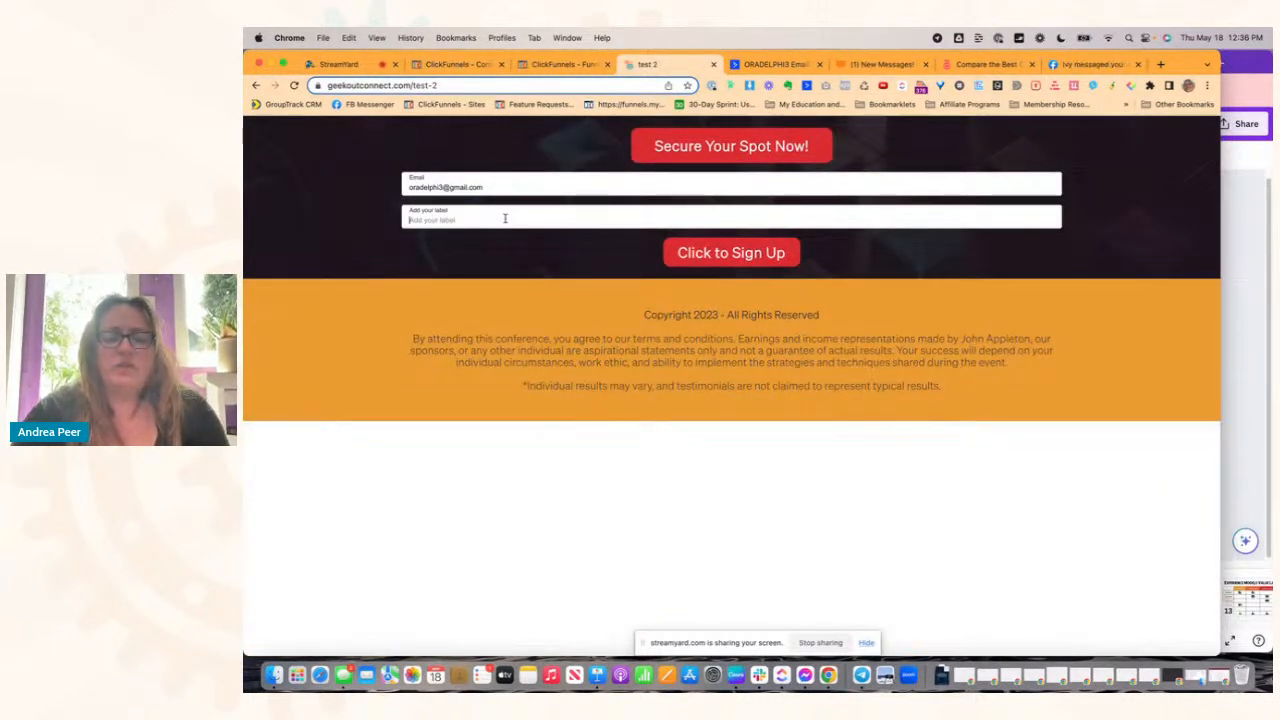
text(10/19/78)
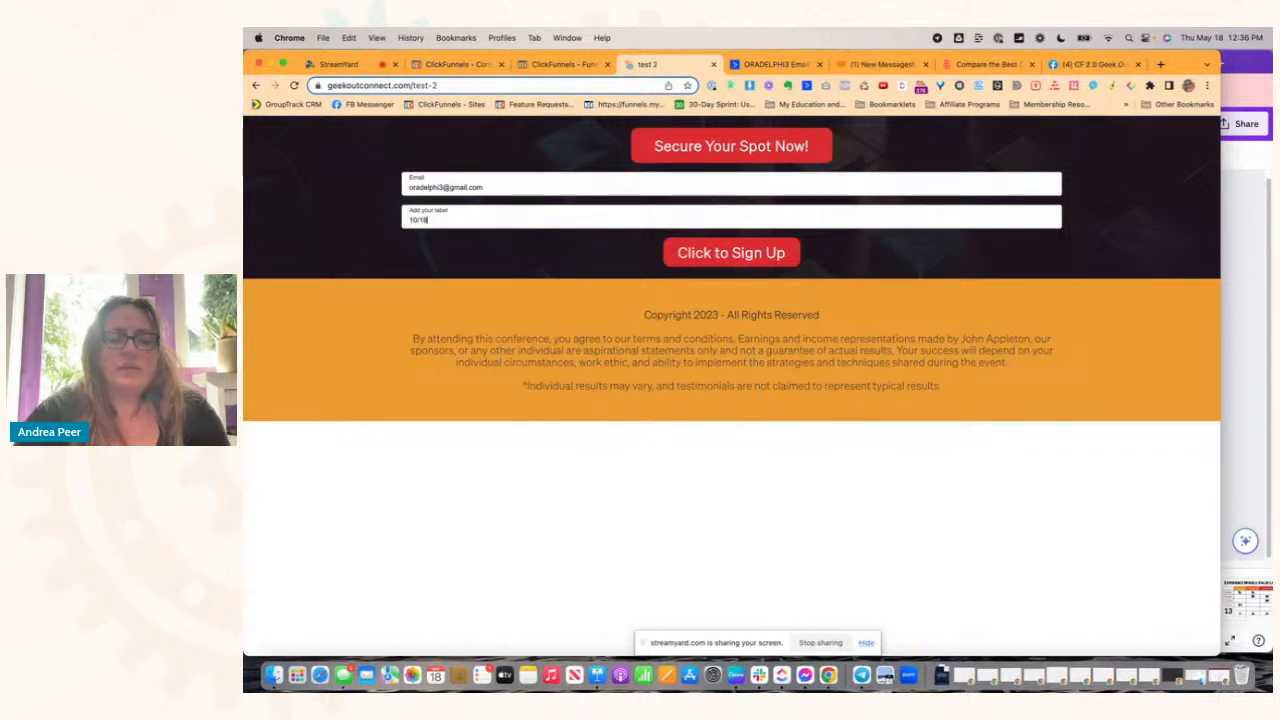
click(770, 254)
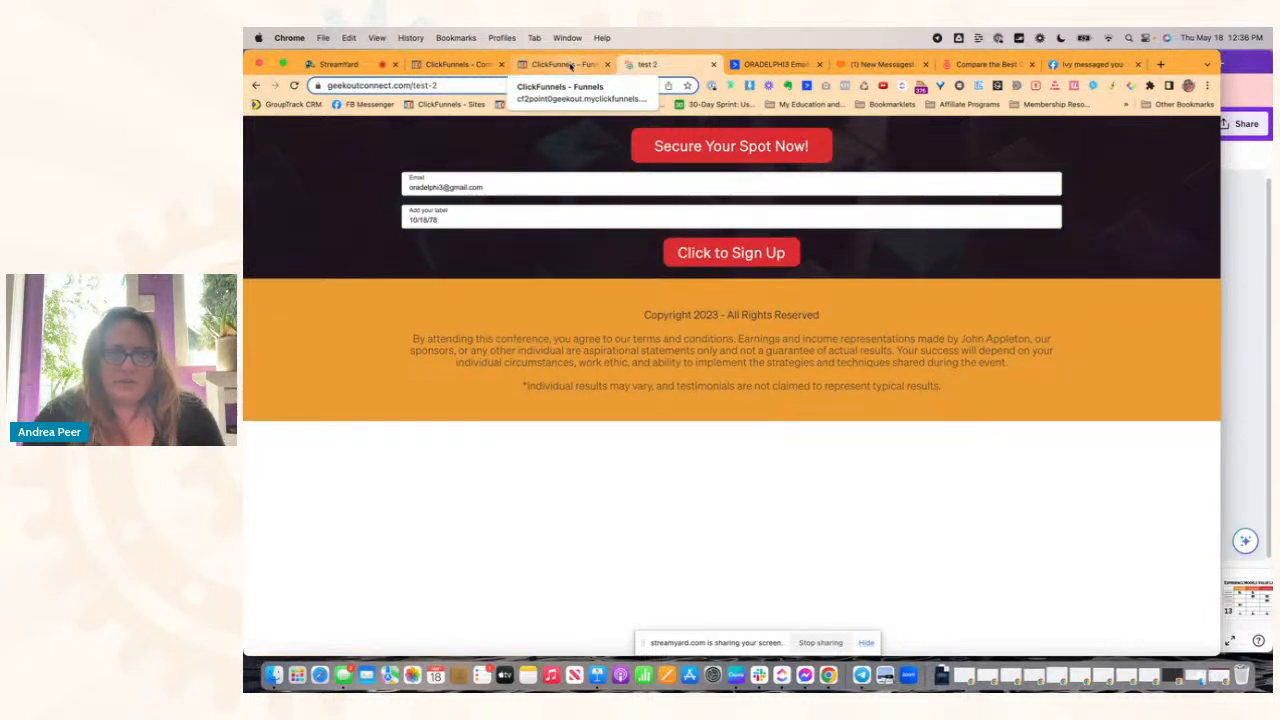
Step: Reload the contact's record and check the Birthdate value under Custom Attributes
click(570, 65)
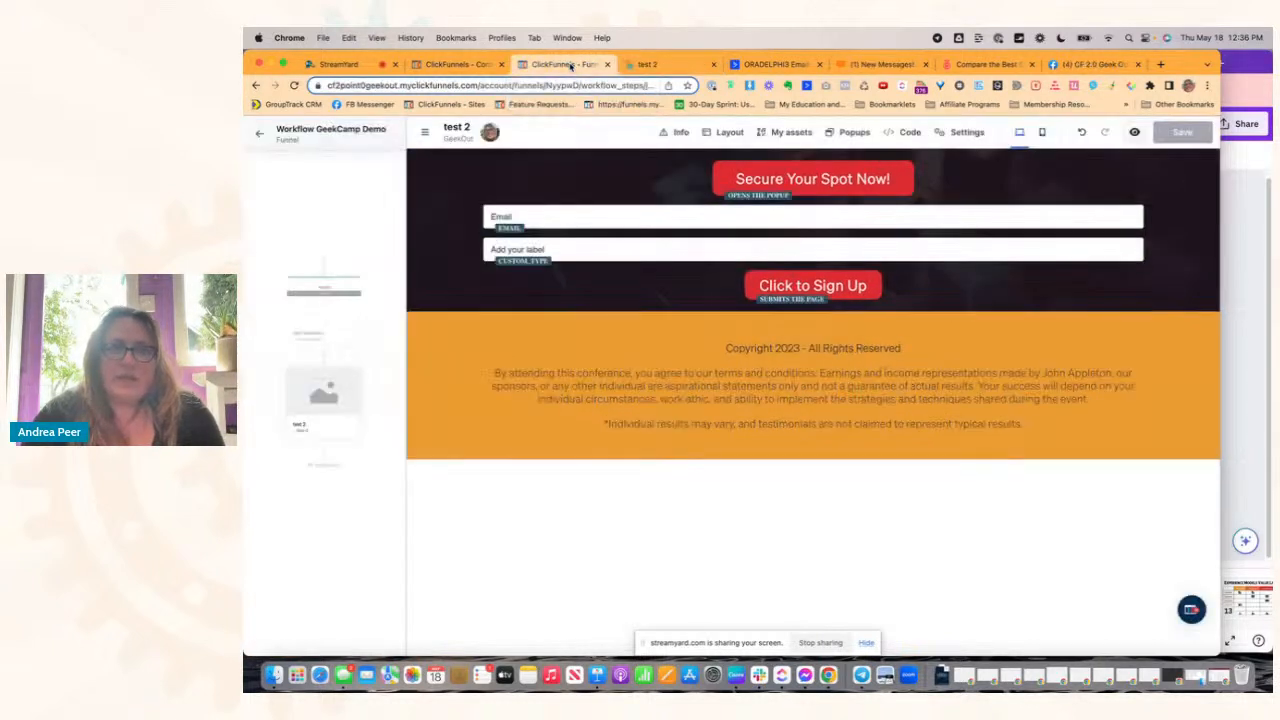
click(481, 65)
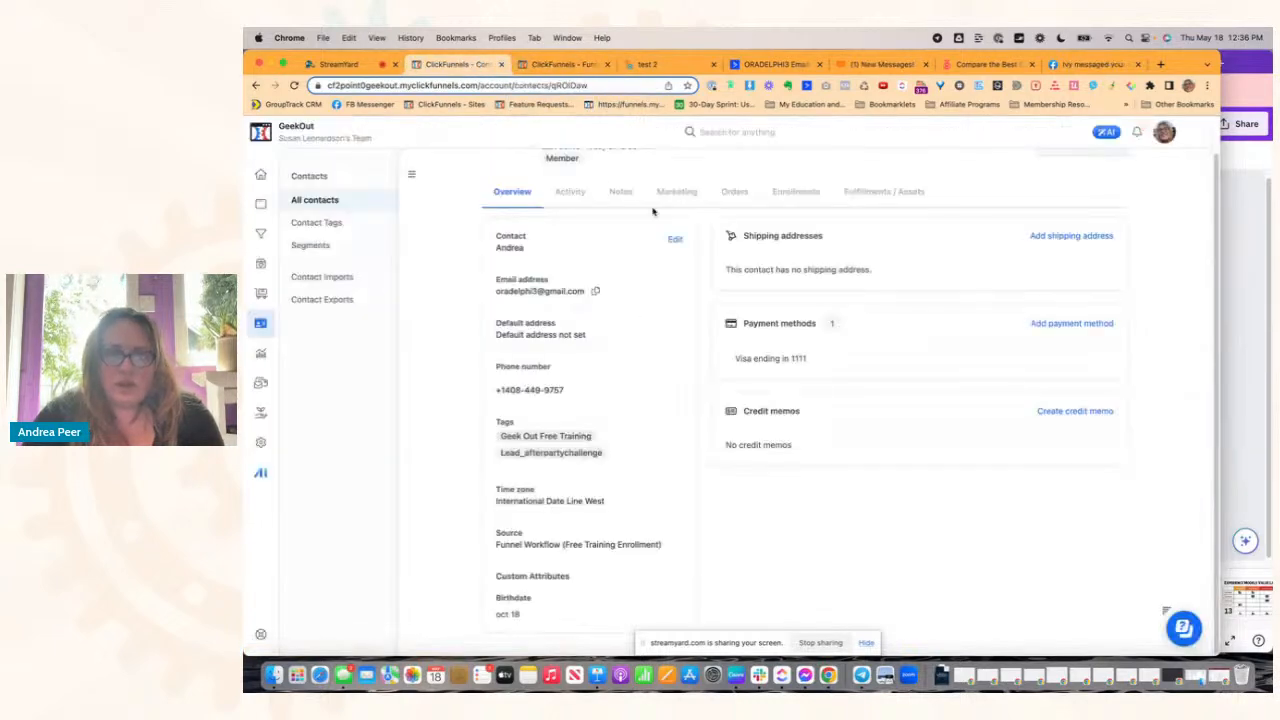
scroll(669, 326, up, 2)
scroll(671, 329, down, 2)
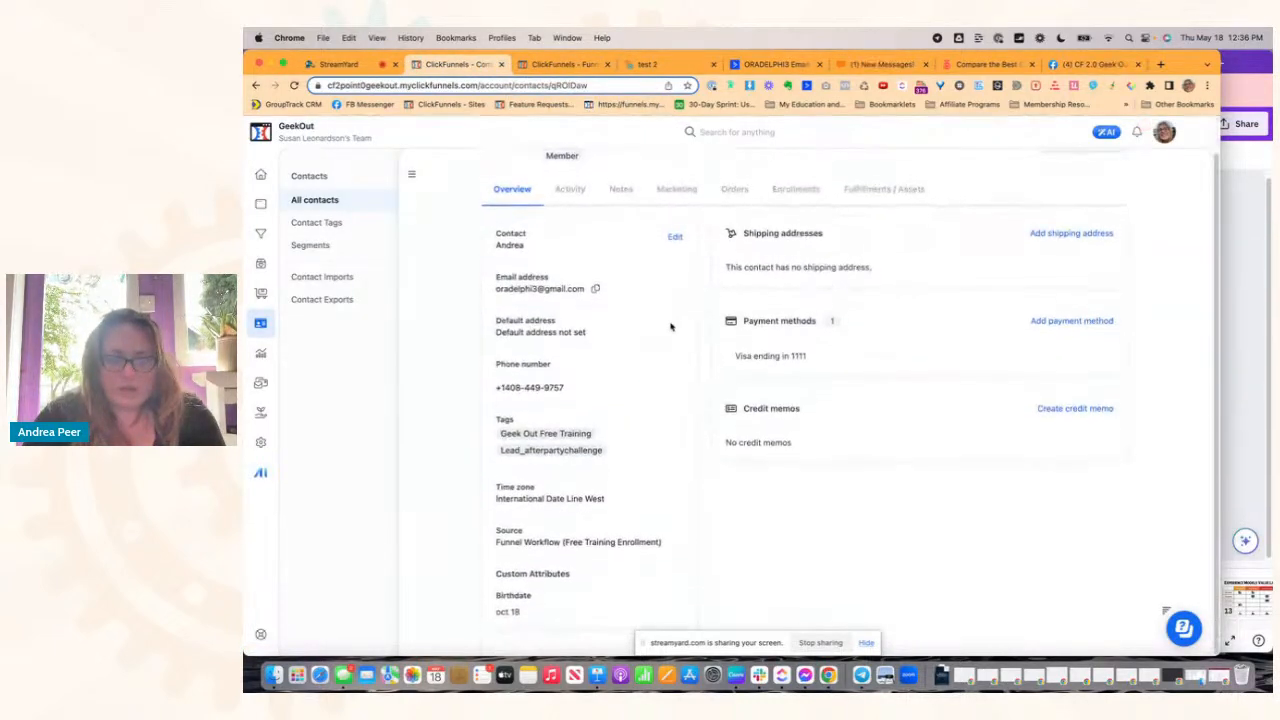
key(super+r)
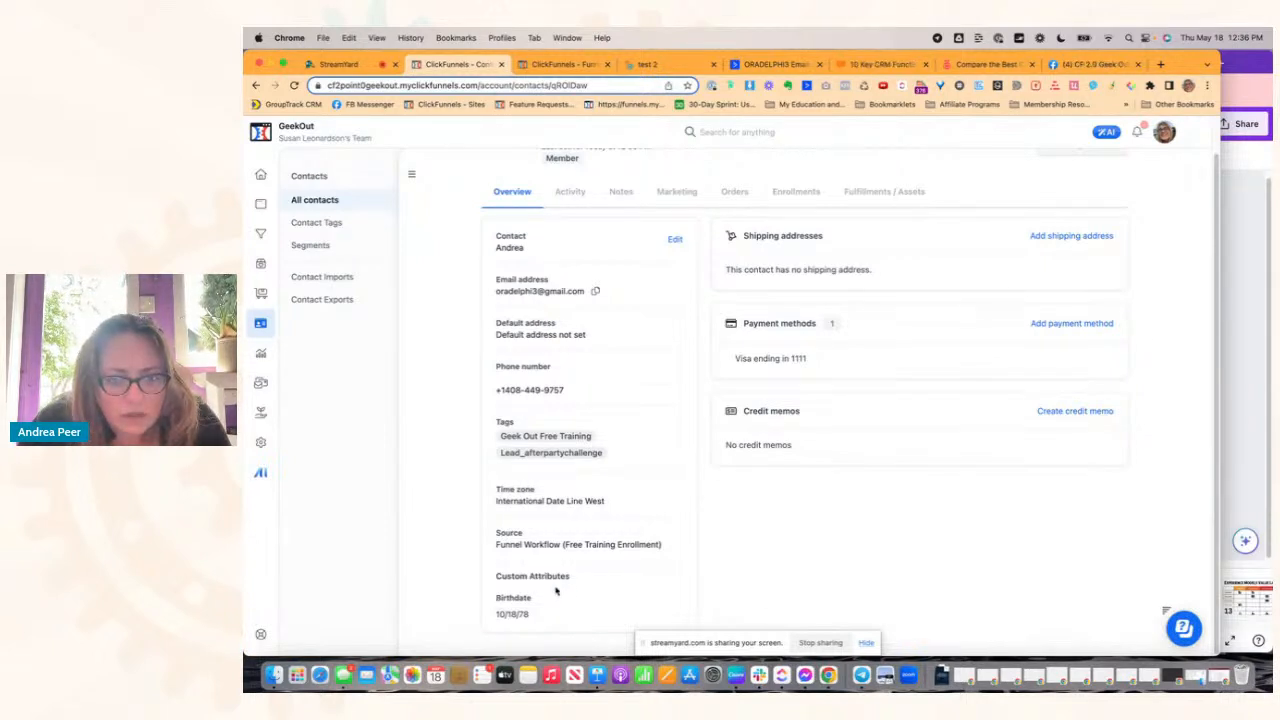
scroll(556, 591, up, 2)
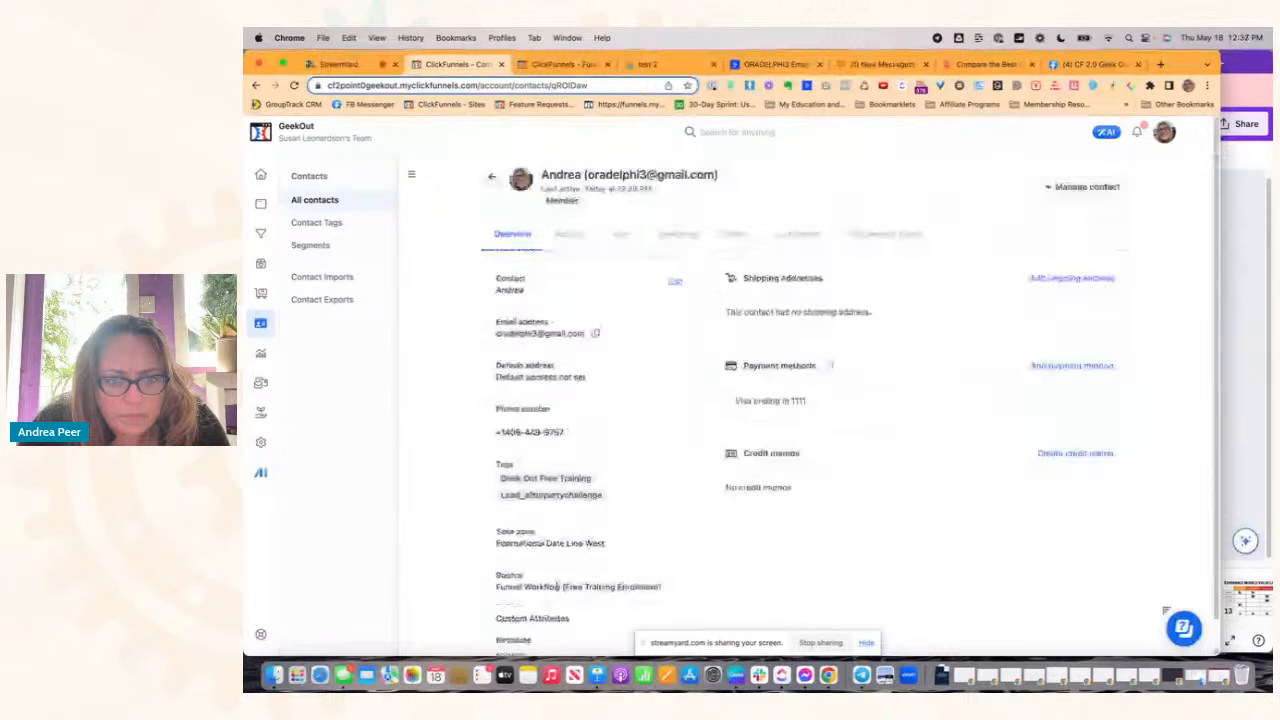
scroll(558, 591, down, 2)
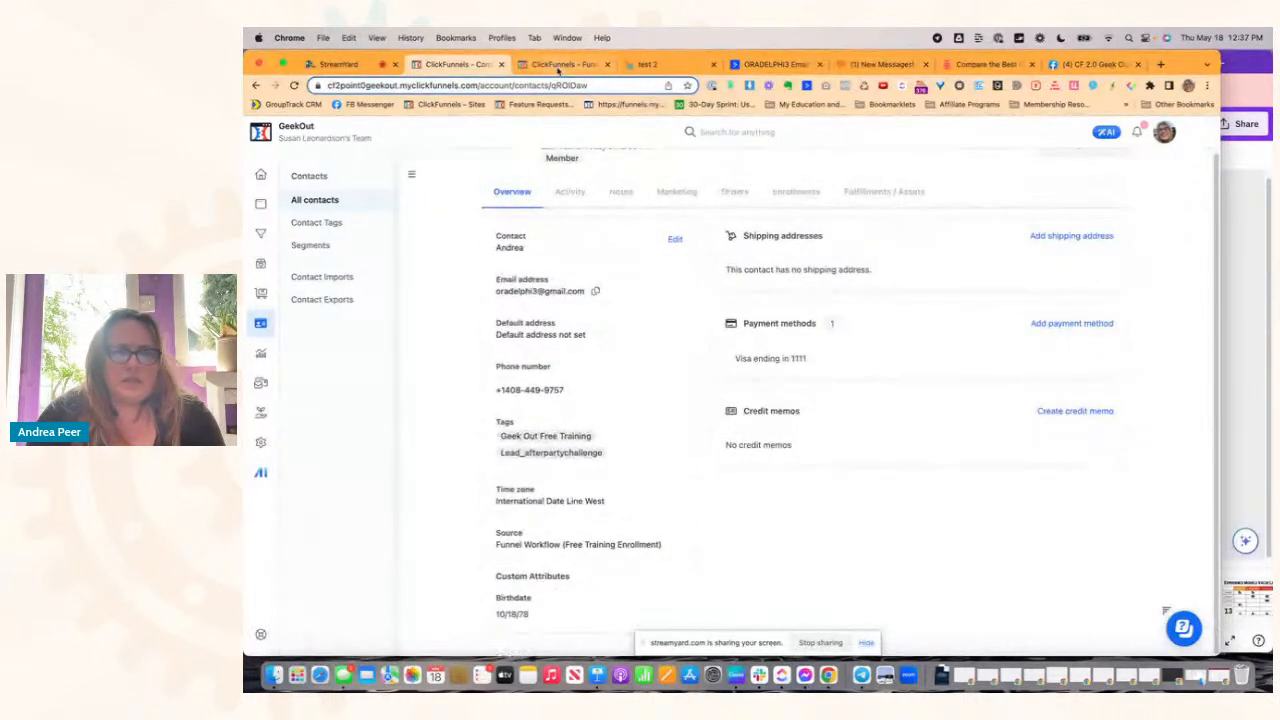
Step: Review the second input's custom type settings and the content of the test 2 page's popup
click(560, 64)
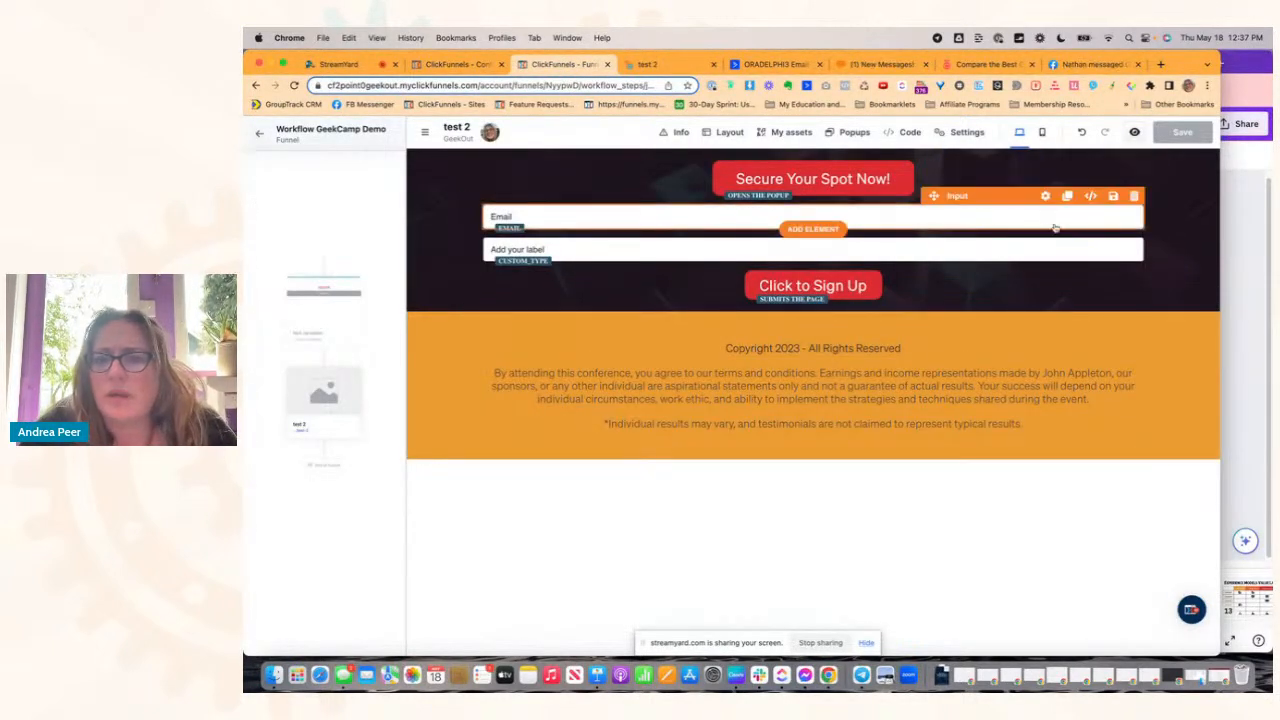
click(1068, 250)
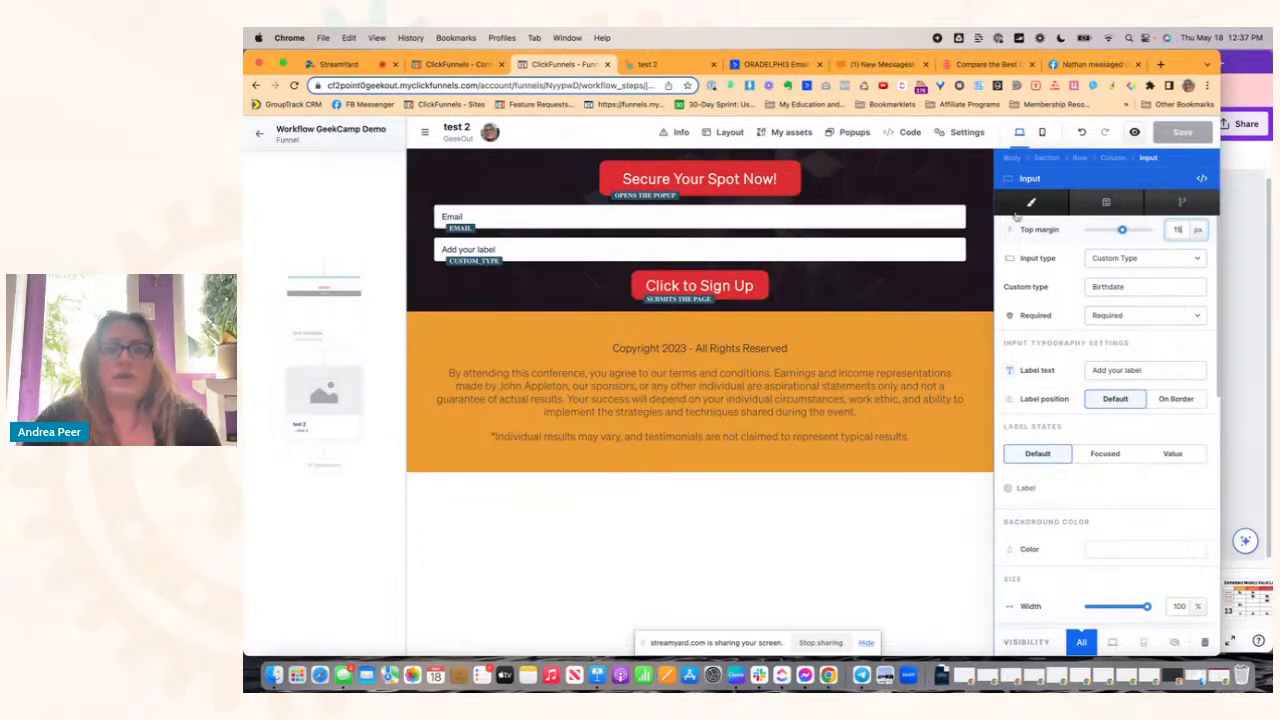
click(854, 132)
click(866, 160)
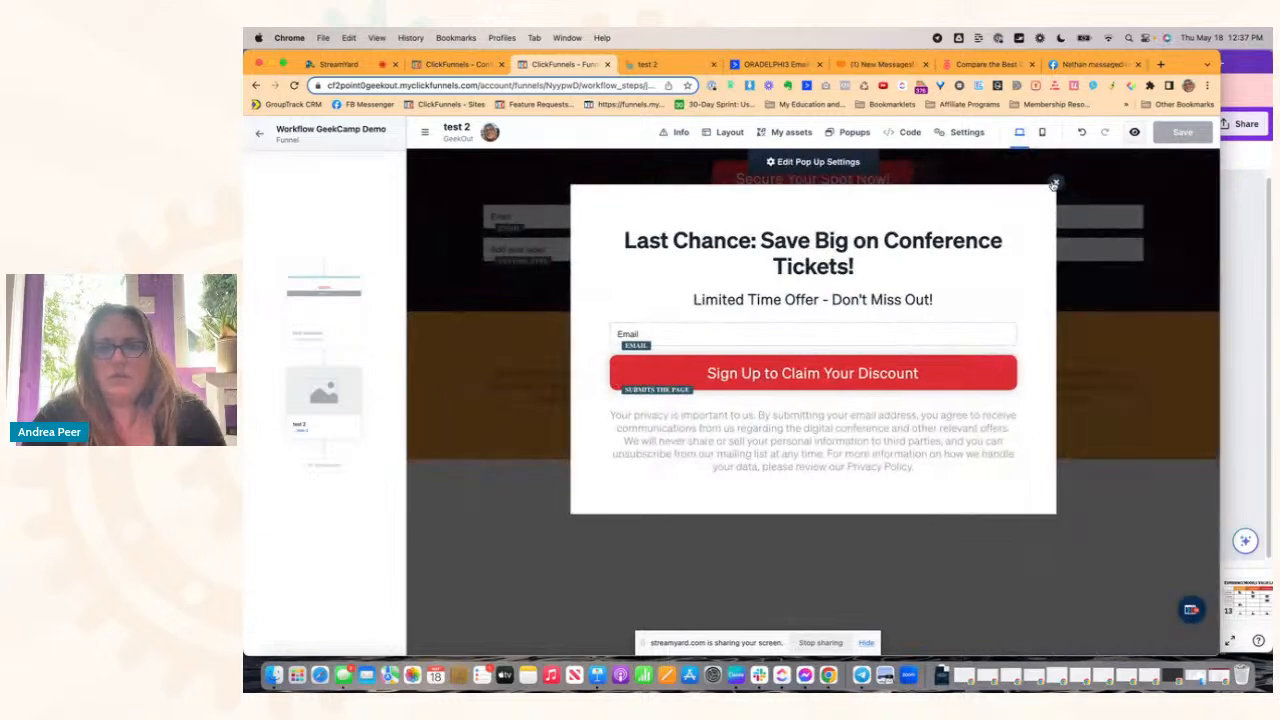
click(1057, 184)
Step: Refresh the contact's overview again and examine the Birthdate attribute's name and stored value
click(458, 64)
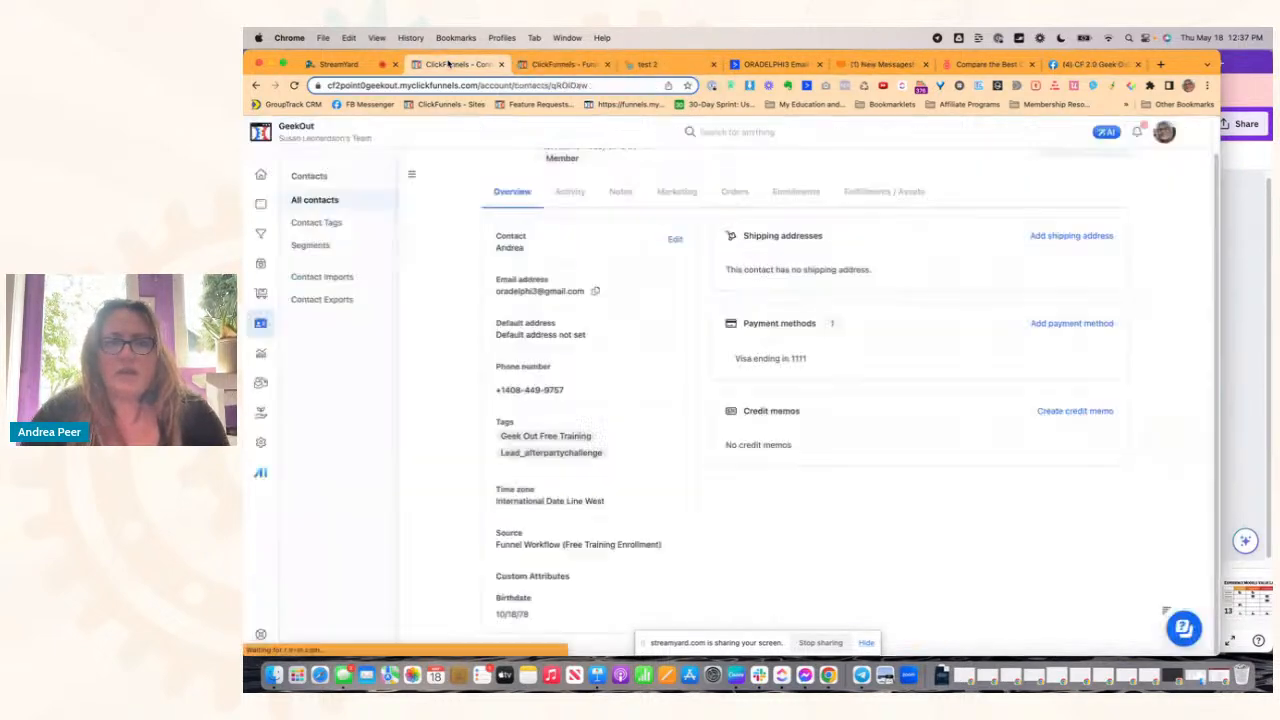
key(super+r)
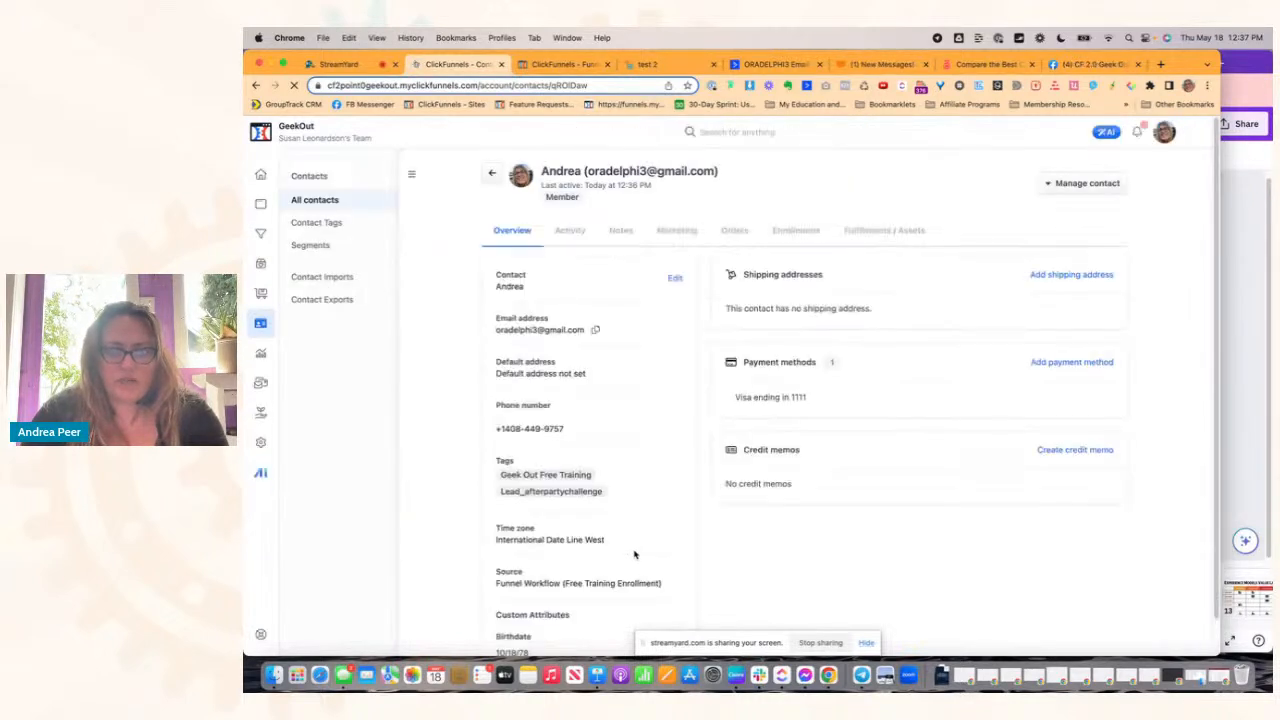
scroll(634, 554, down, 1)
drag(534, 616, 451, 617)
click(740, 567)
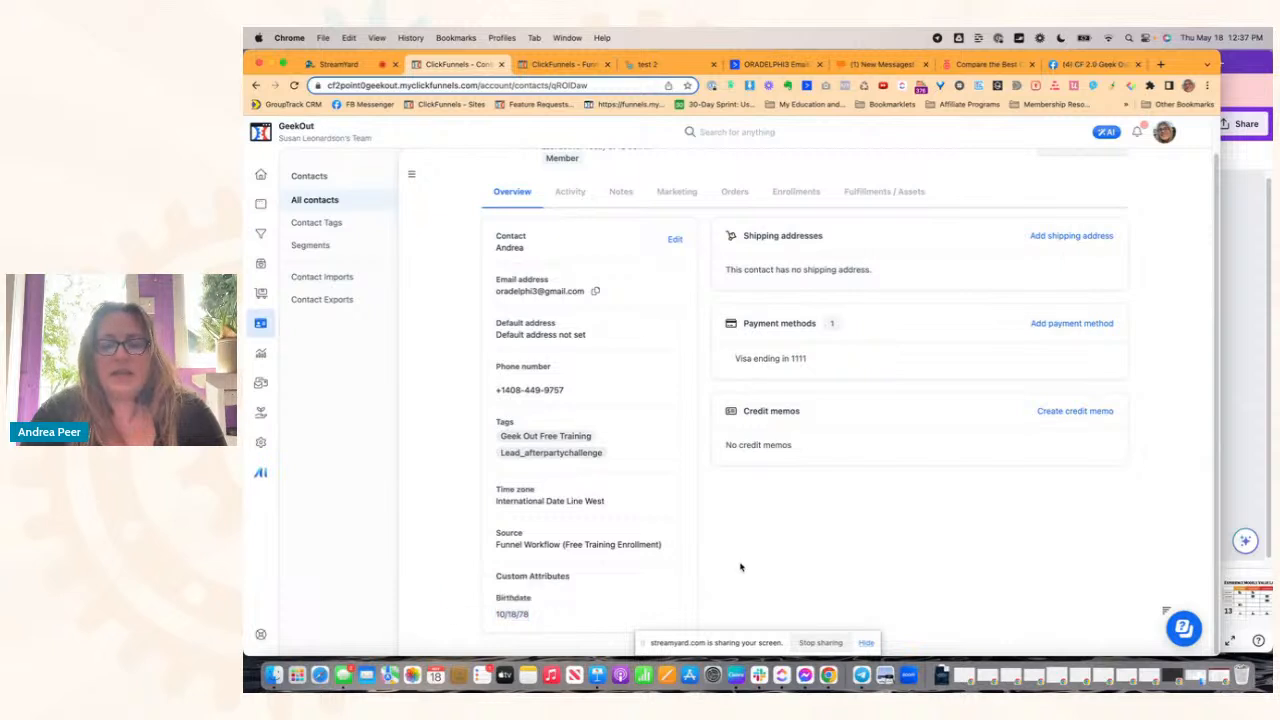
drag(543, 597, 502, 597)
click(597, 606)
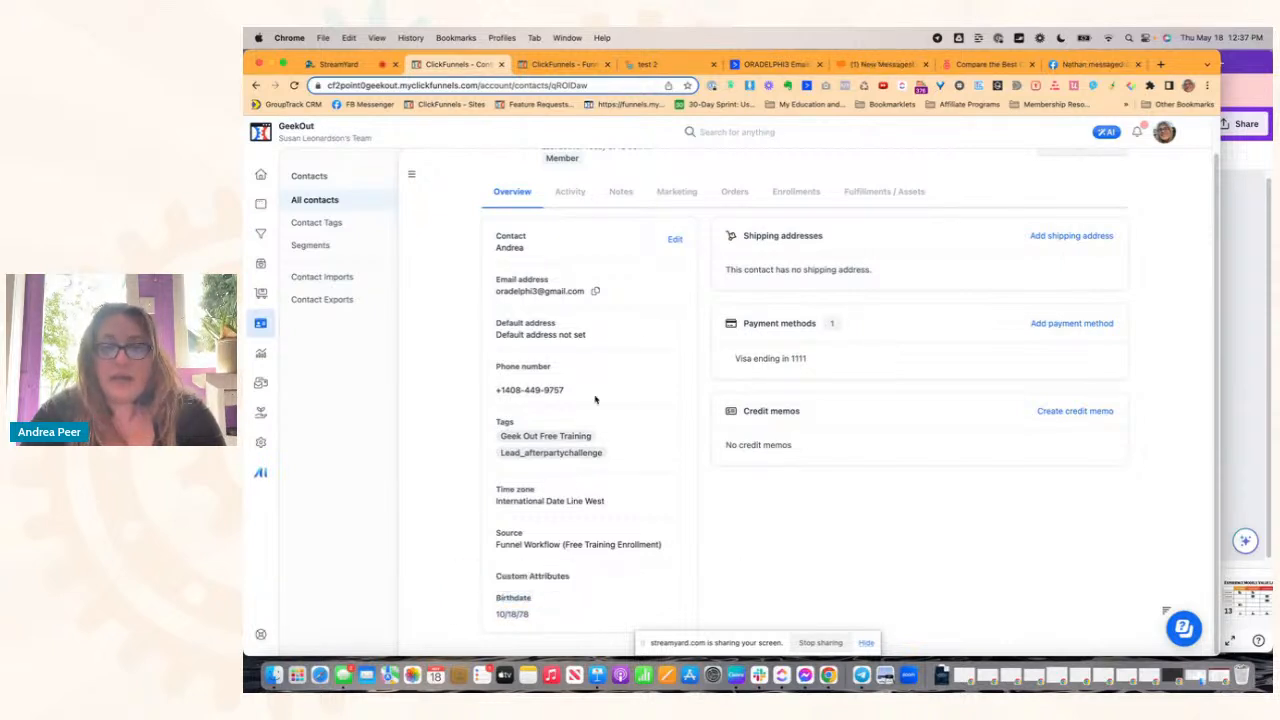
Step: Change the second input's custom type to Birthday, delete the Secure Your Spot Now! button, and save the test 2 page
click(578, 64)
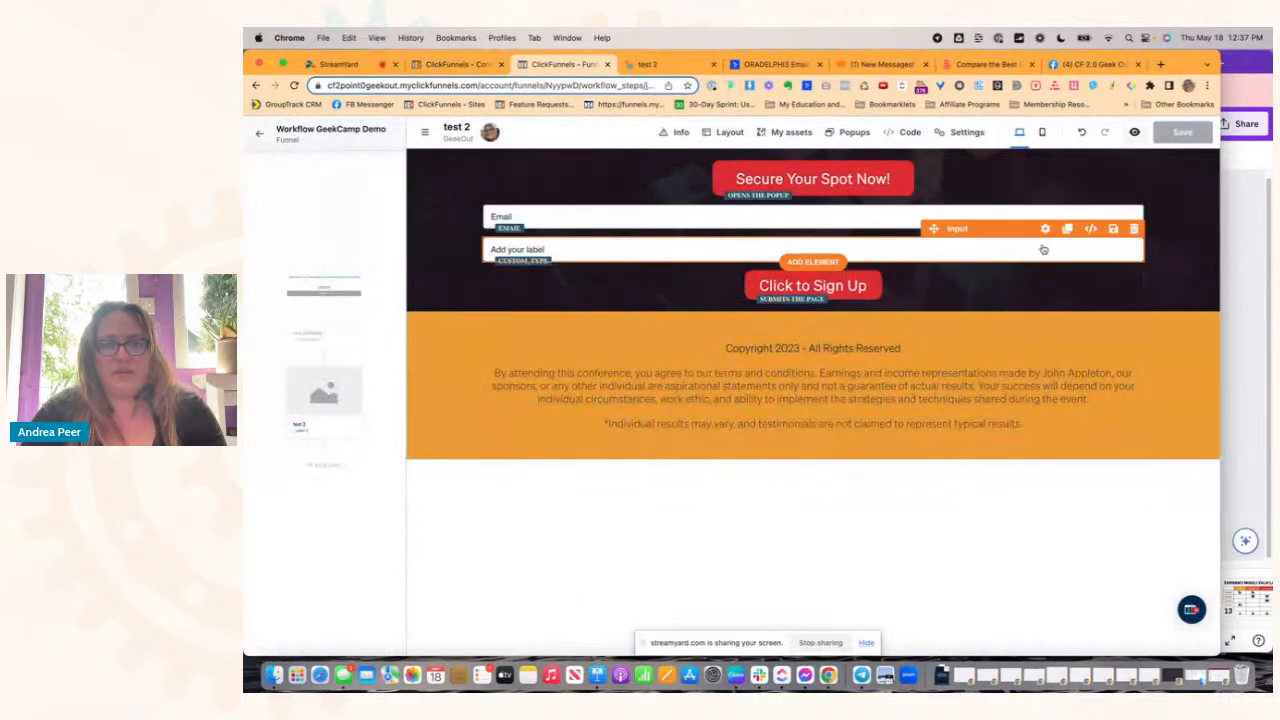
click(1142, 285)
key(BackSpace)
key(BackSpace)
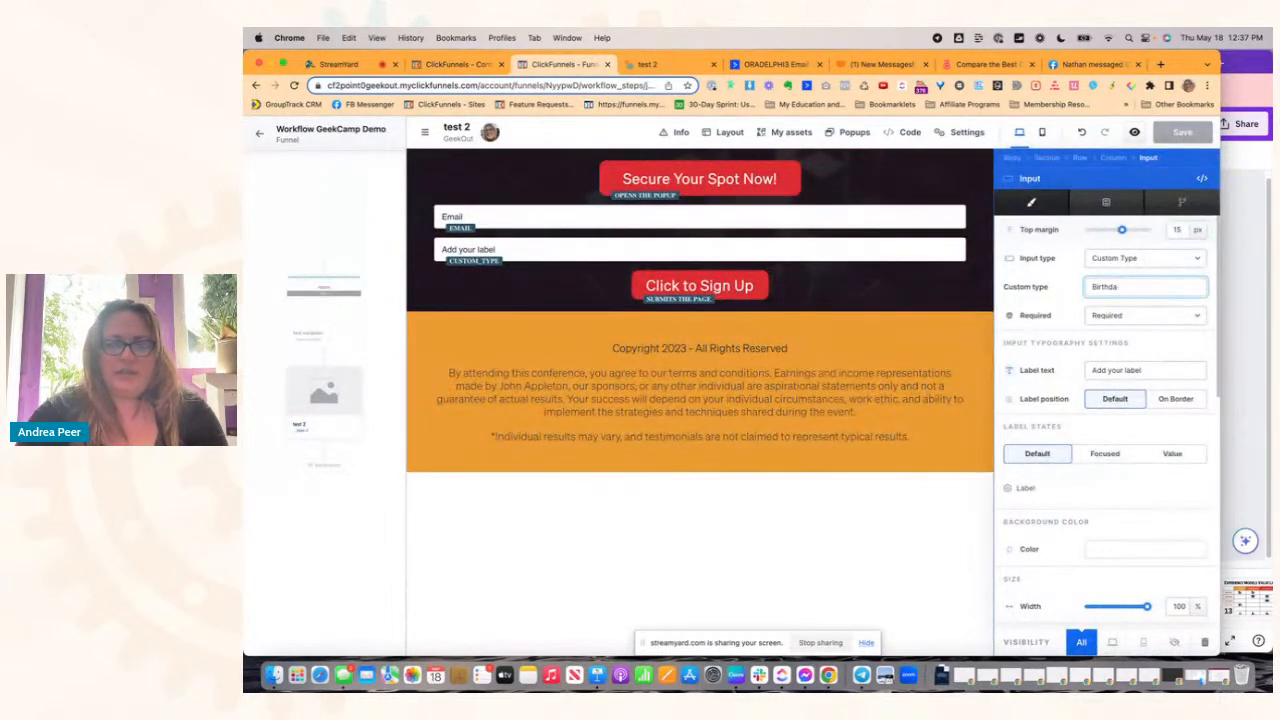
text(ye)
key(BackSpace)
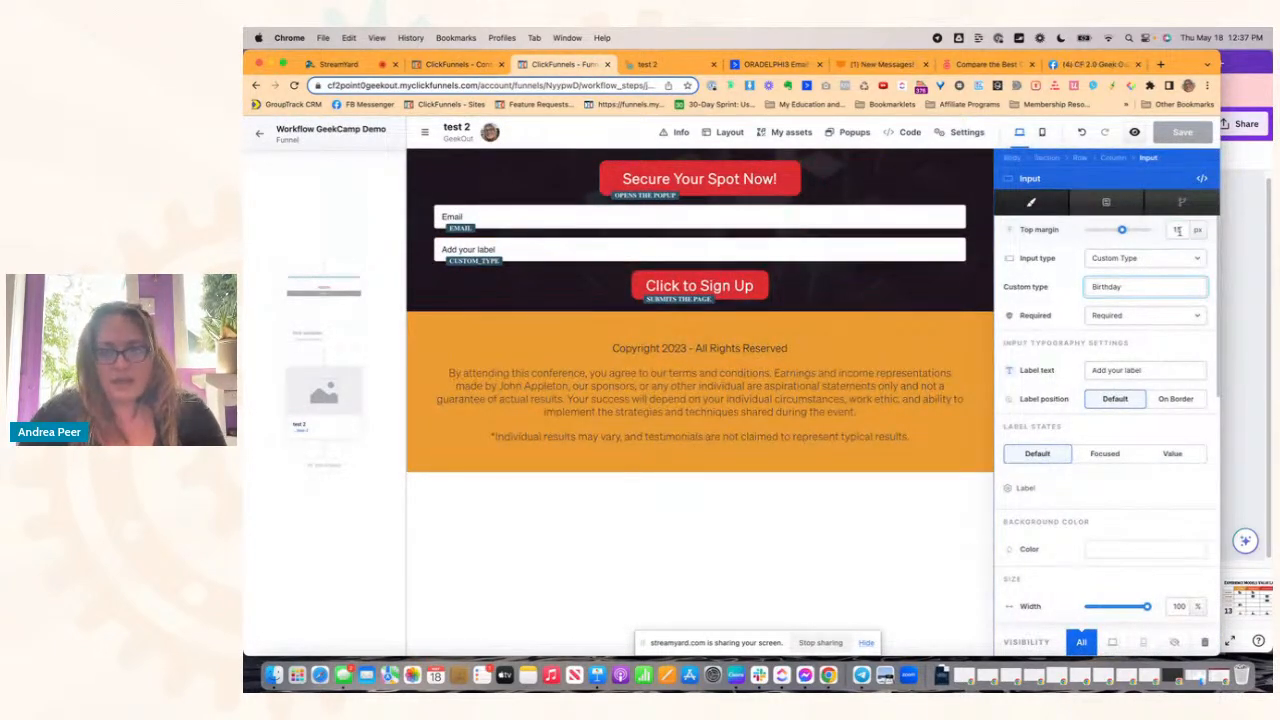
click(1186, 133)
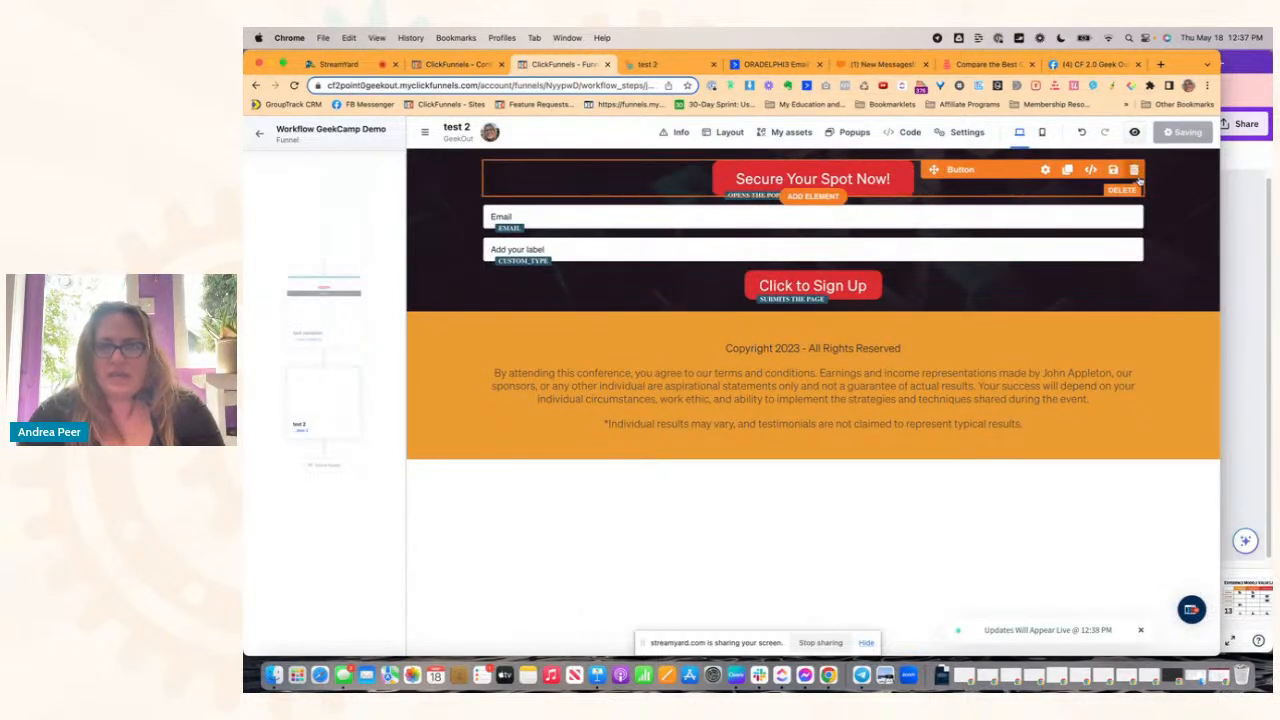
click(1131, 176)
click(1182, 132)
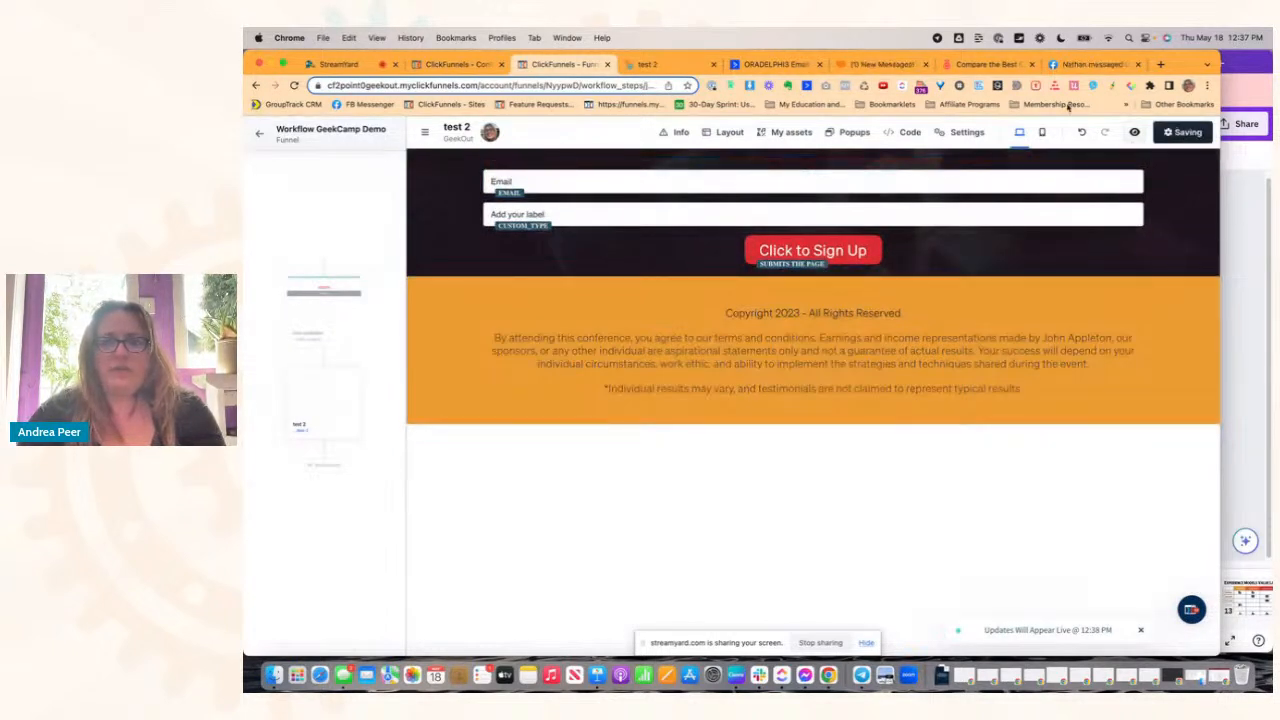
Step: Reload the live test 2 page, enter the birthday as month and day in the Add your label field, and submit the form
click(646, 66)
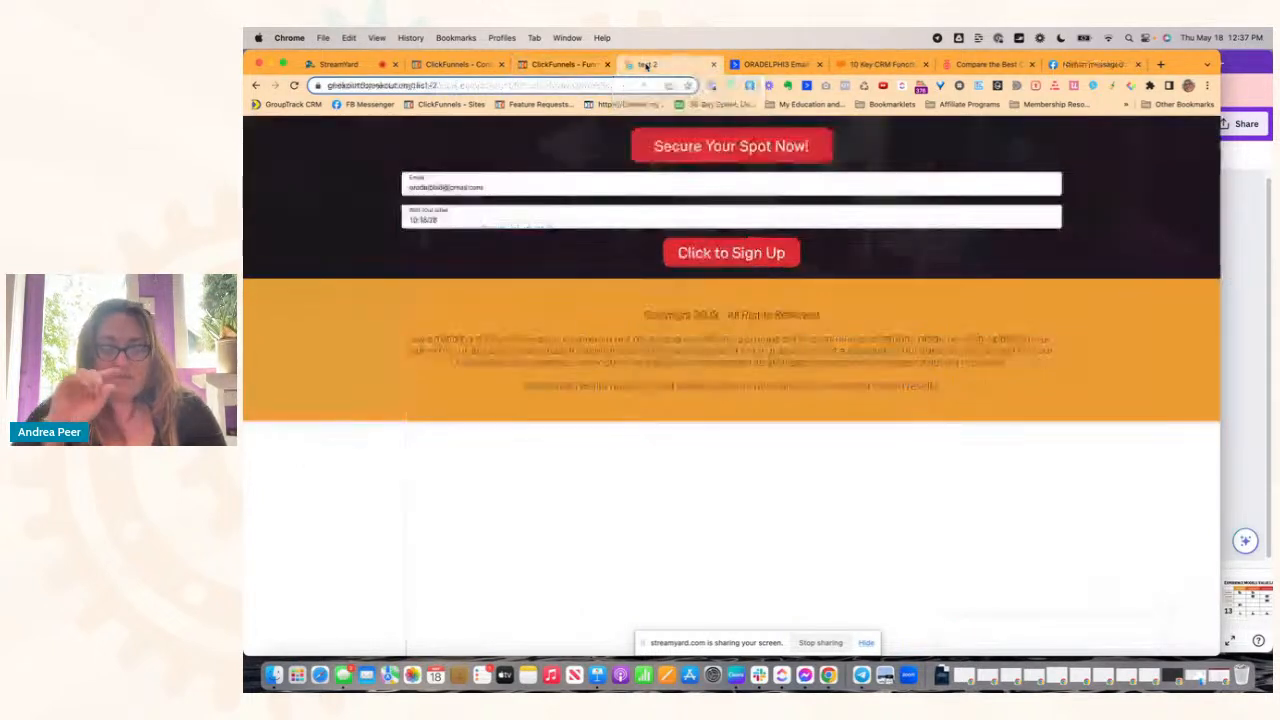
key(super+r)
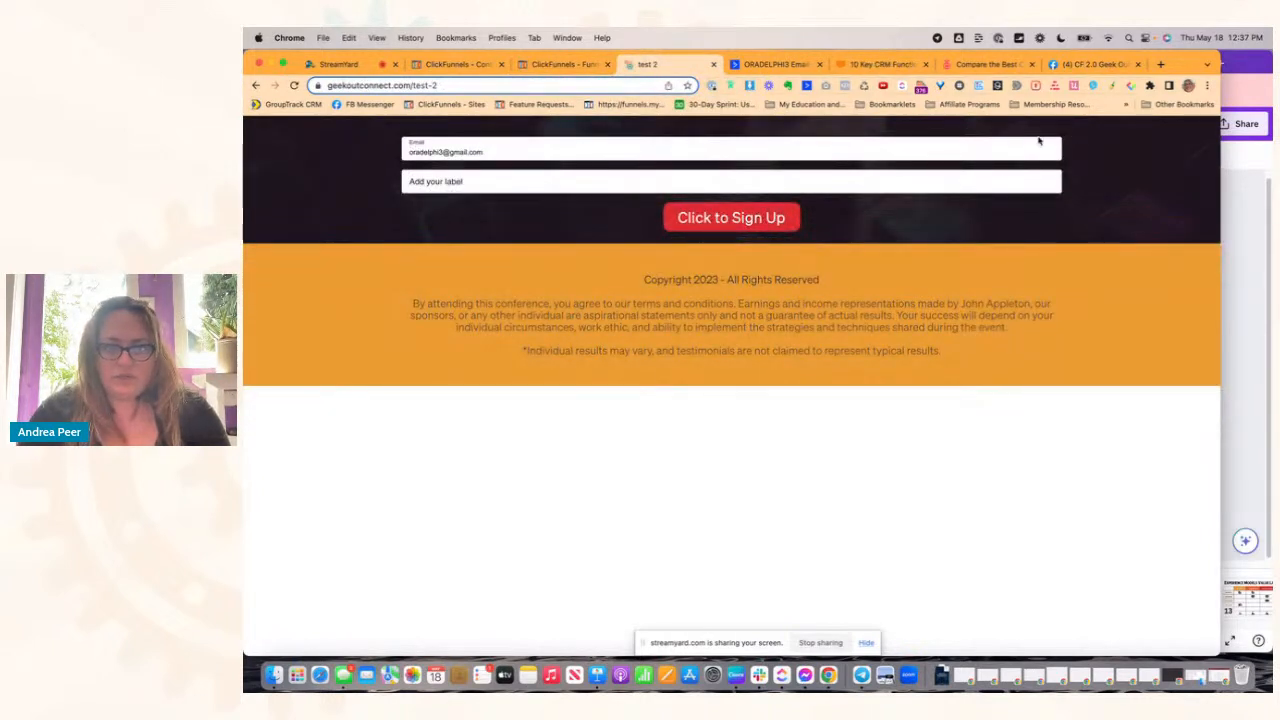
click(847, 188)
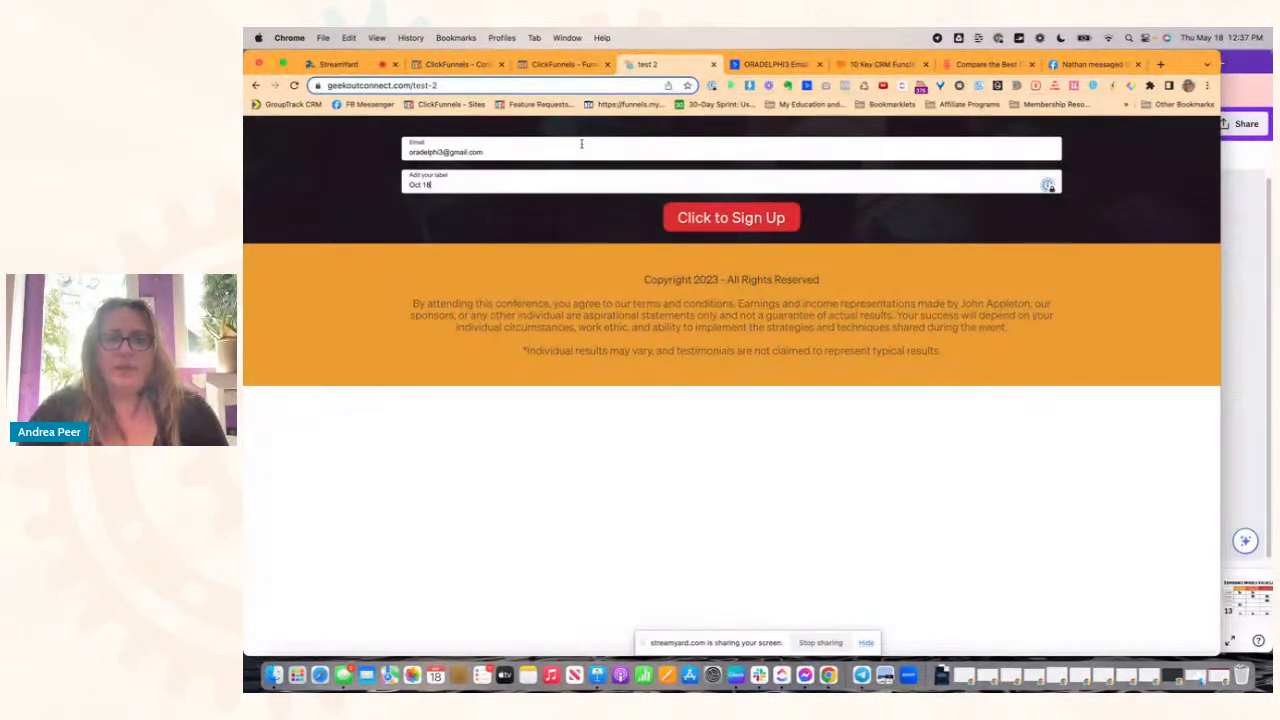
key(Return)
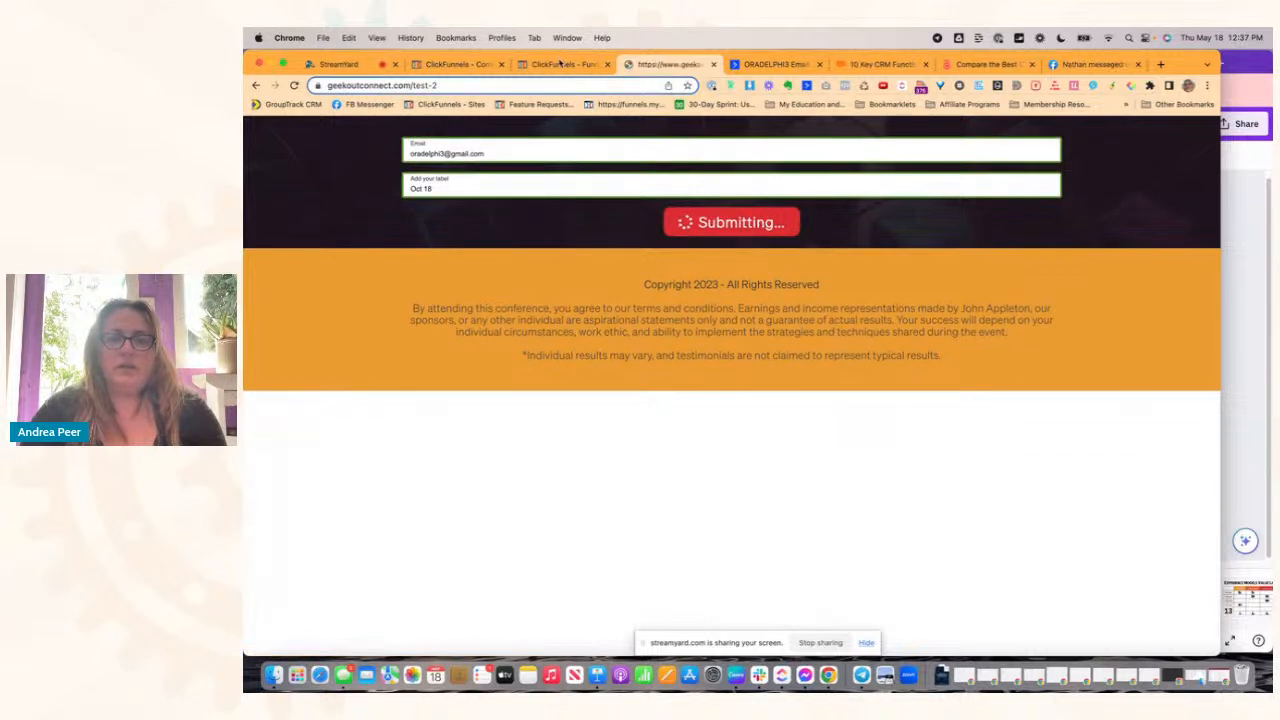
Step: Compare the Birthdate and Birthday custom attributes on the contact's overview
click(445, 63)
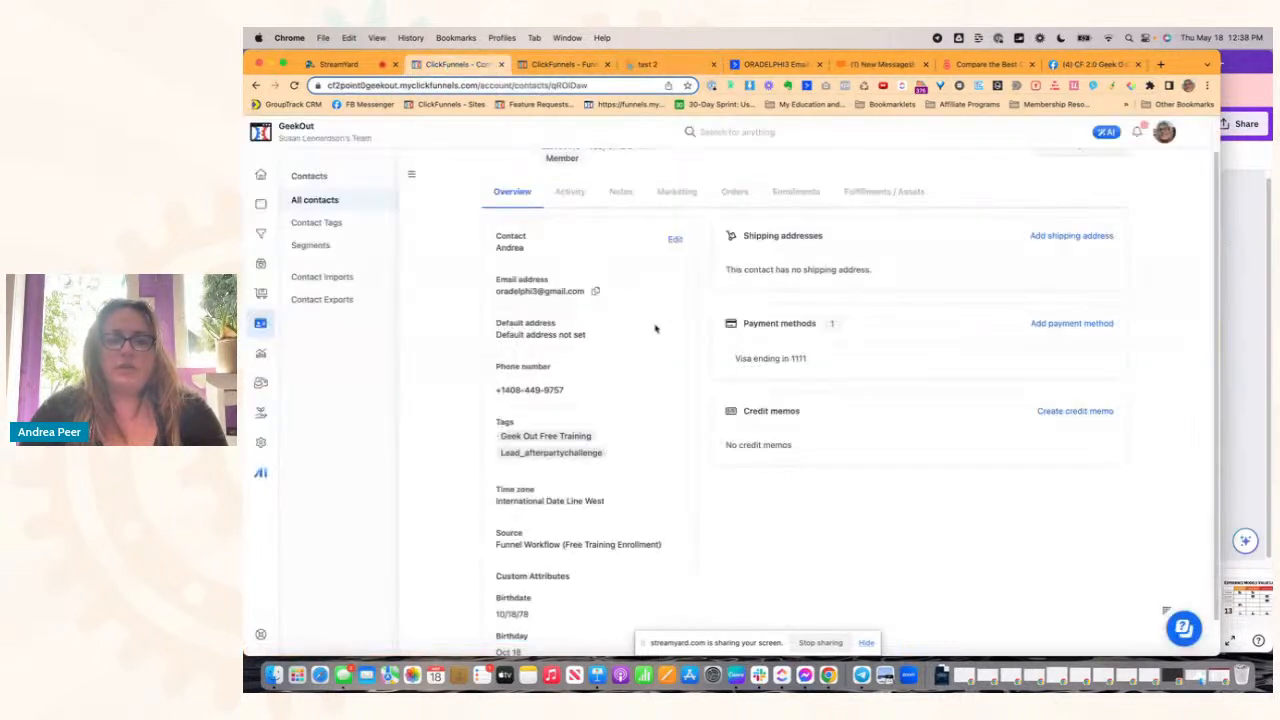
scroll(614, 434, down, 1)
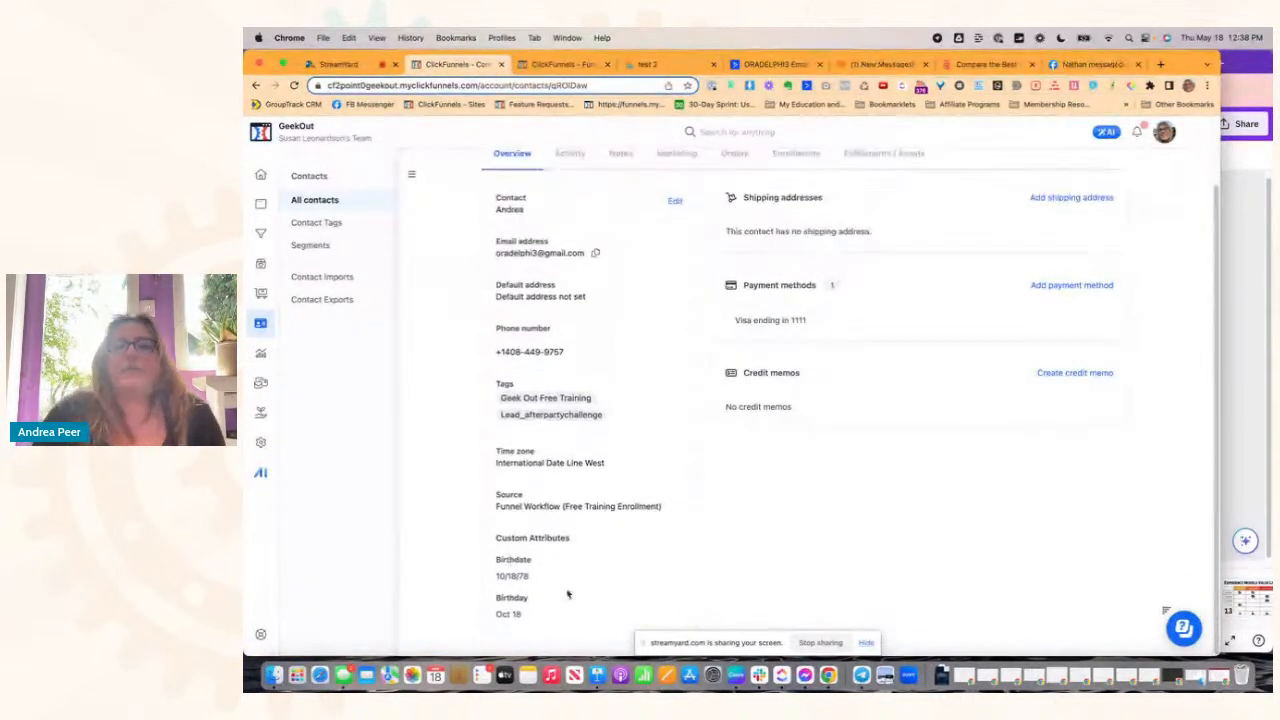
drag(530, 606, 490, 603)
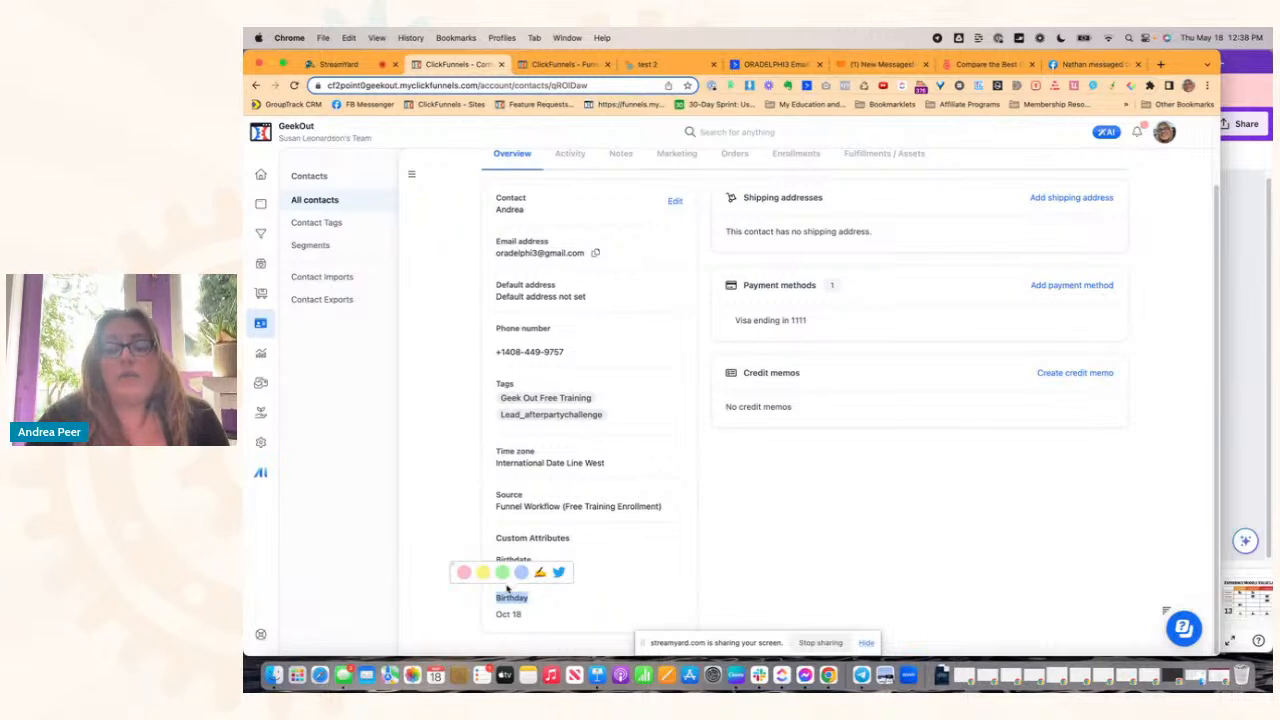
Step: Check the live viewer comments in StreamYard and return to the contact's overview in ClickFunnels
click(652, 574)
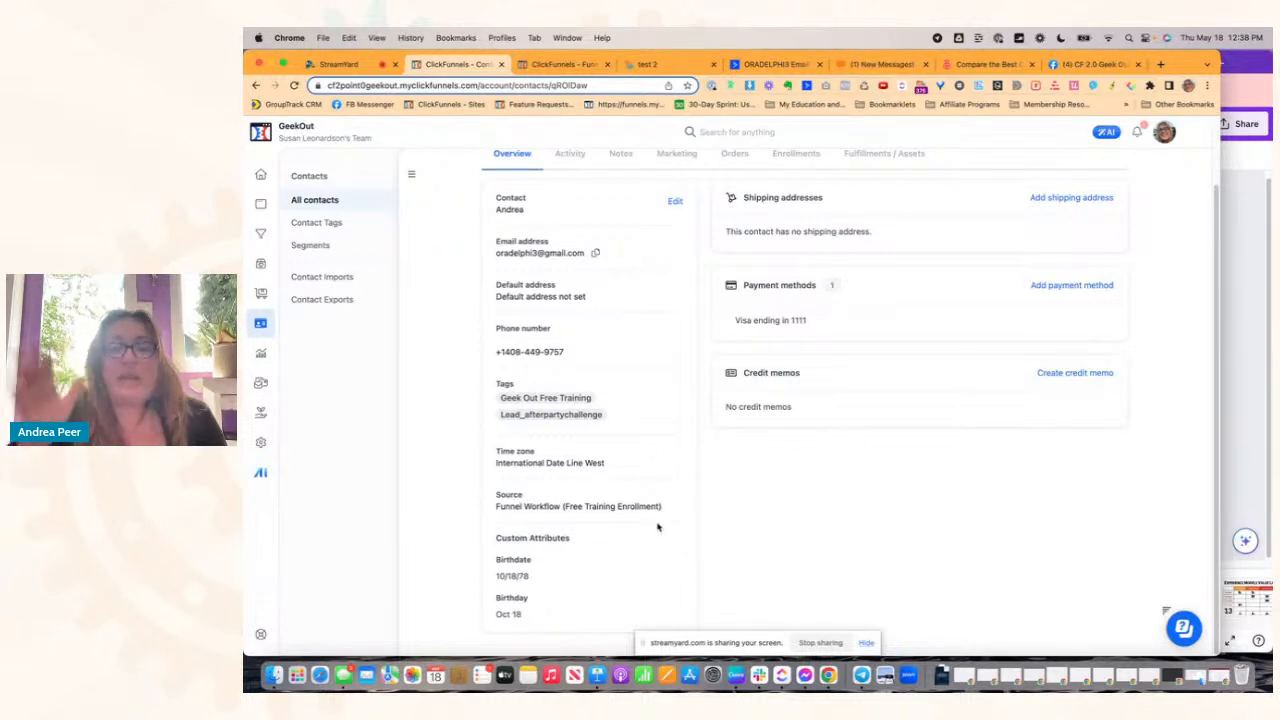
click(331, 64)
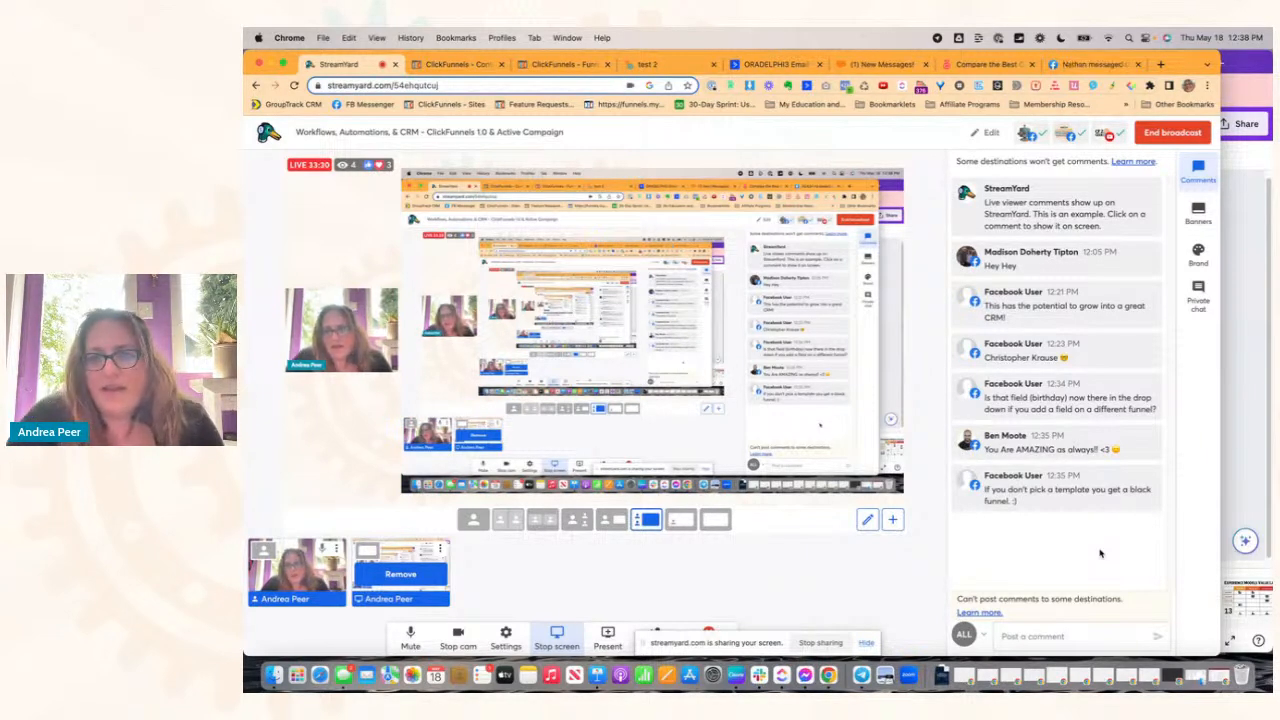
mouse_move(1085, 443)
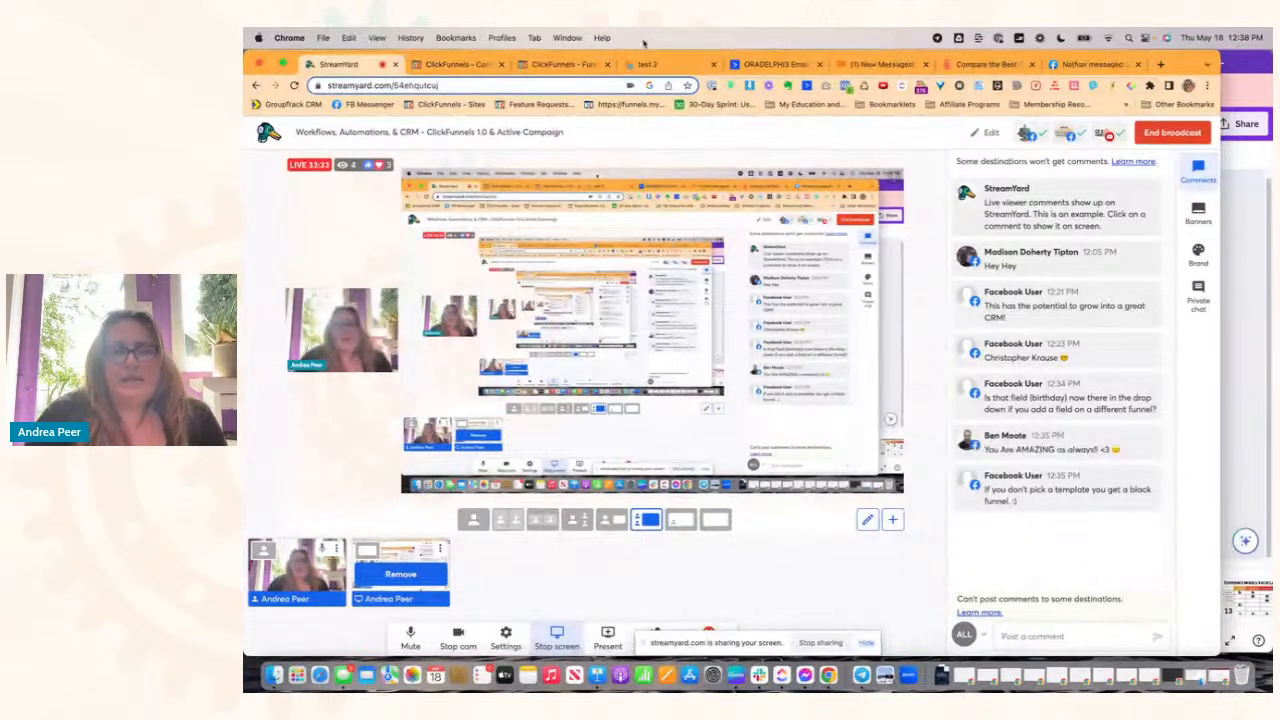
click(460, 66)
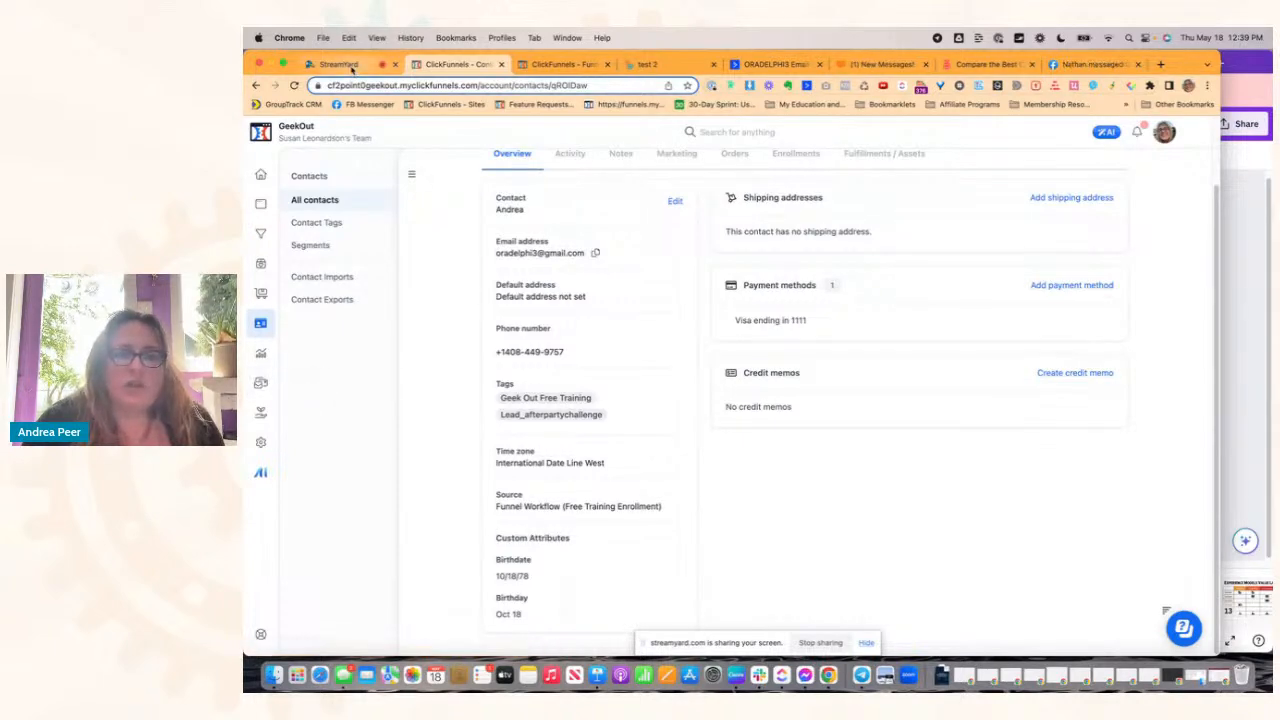
Step: Switch to StreamYard, add the shared screen back to the live stream, and return to ClickFunnels
click(345, 64)
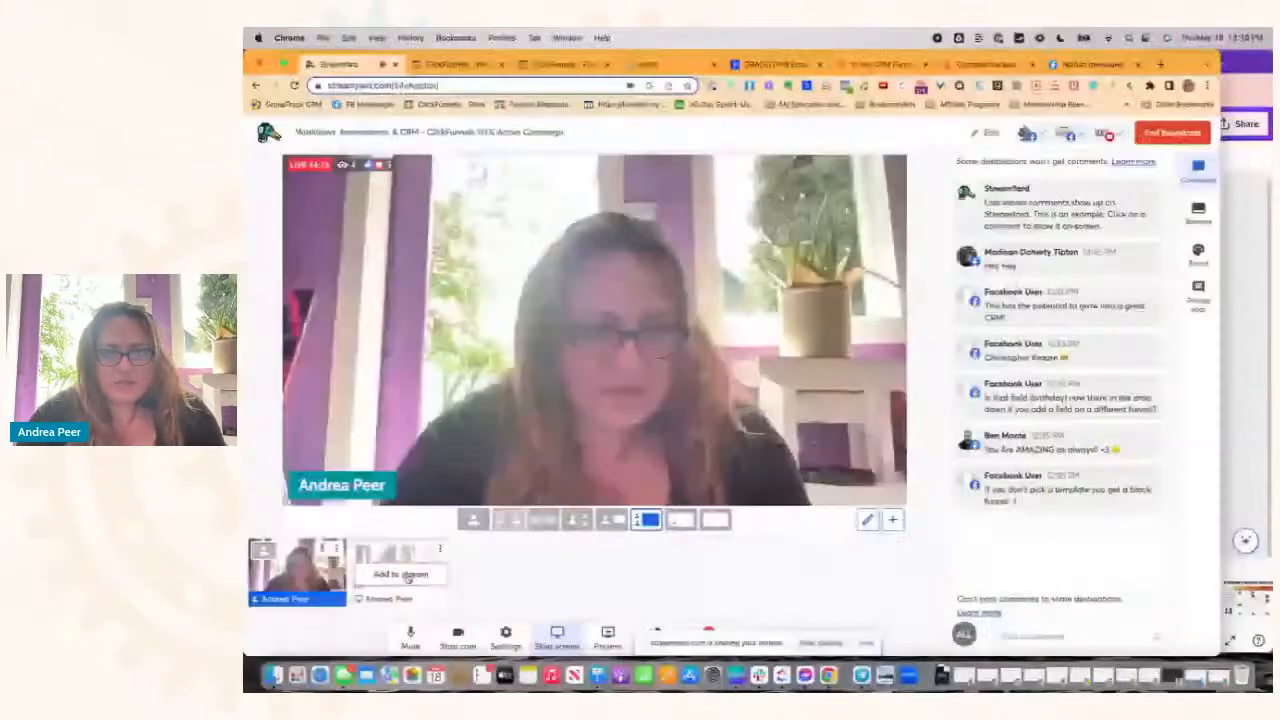
click(402, 575)
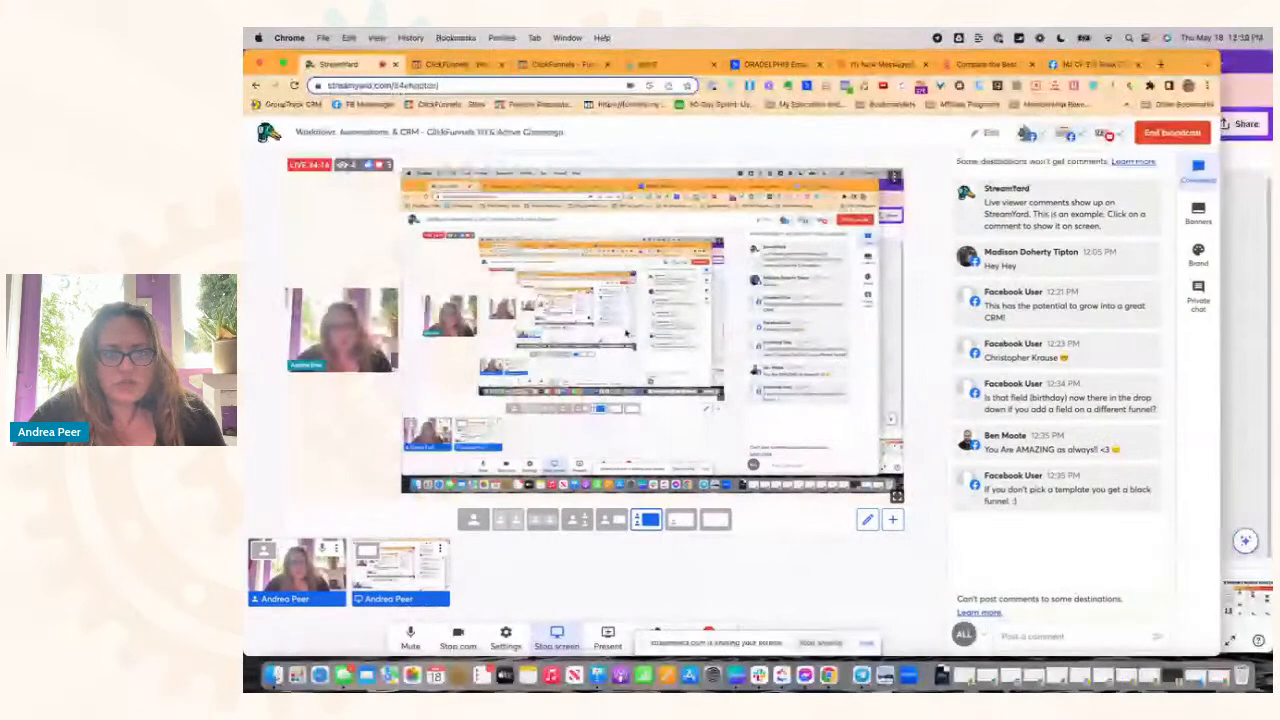
click(452, 66)
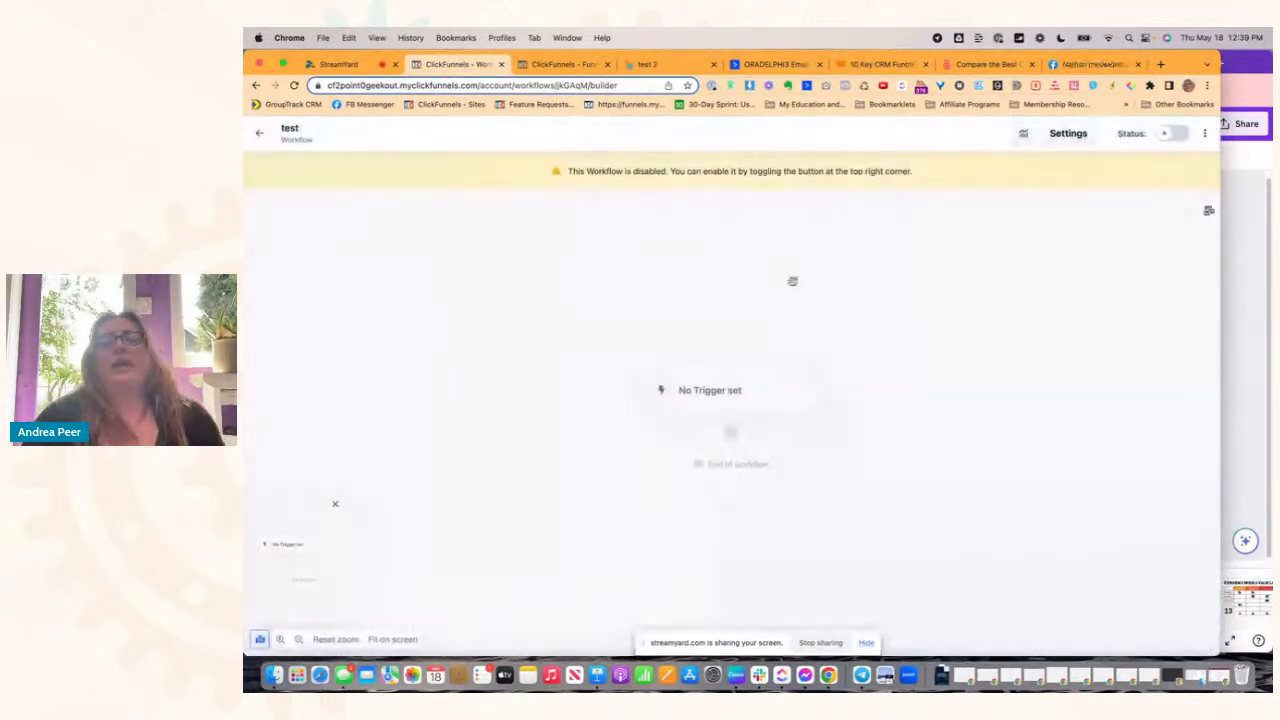
Step: Check the test workflow's trigger settings and start a Send Email step below the empty trigger
click(733, 394)
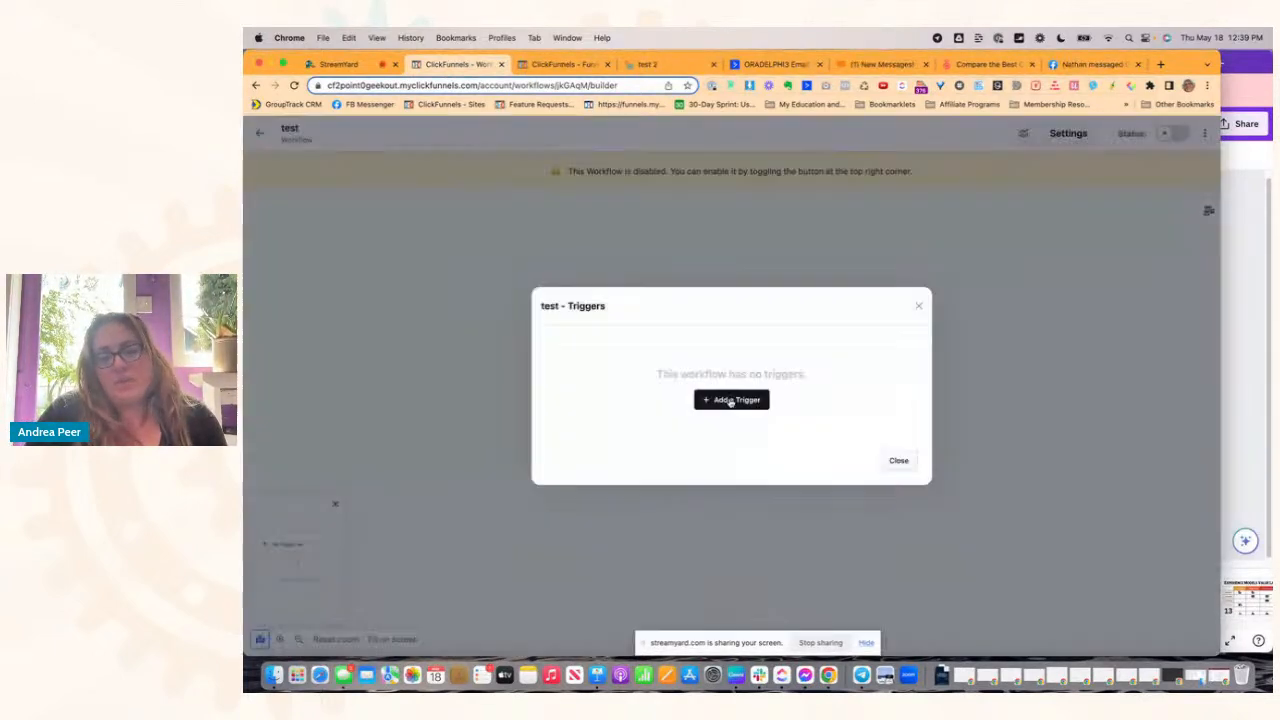
click(900, 462)
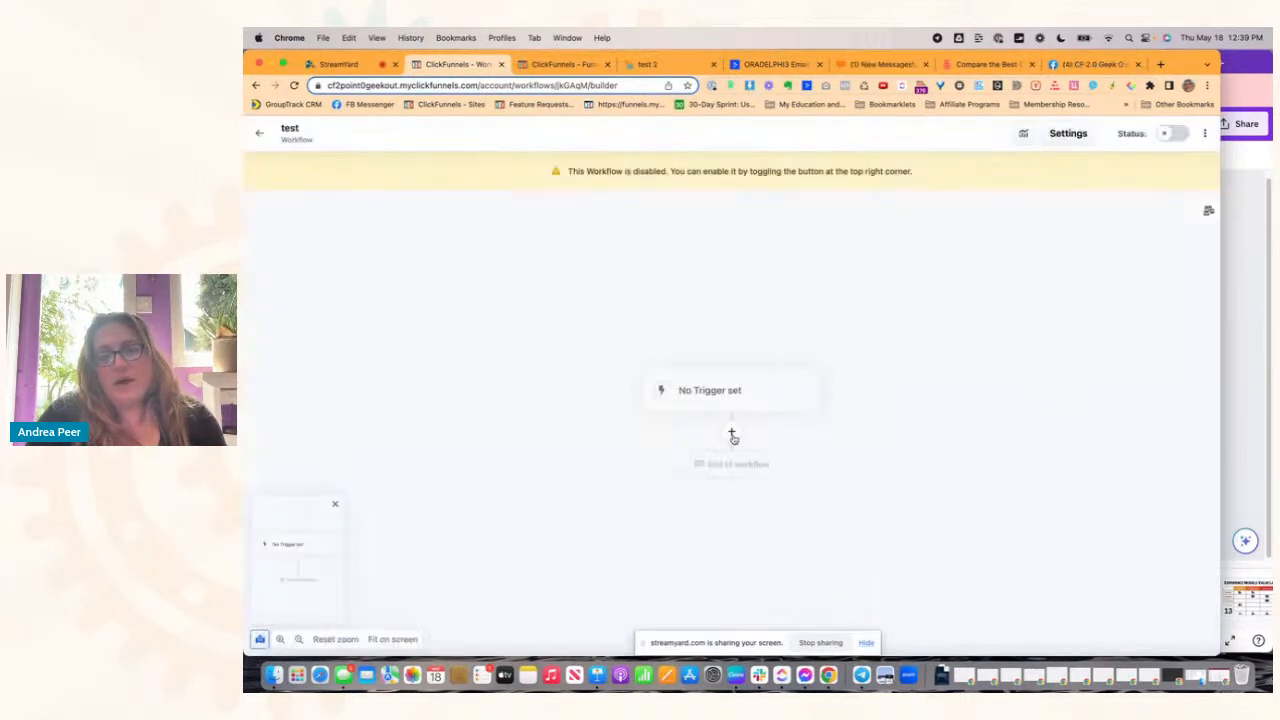
click(733, 435)
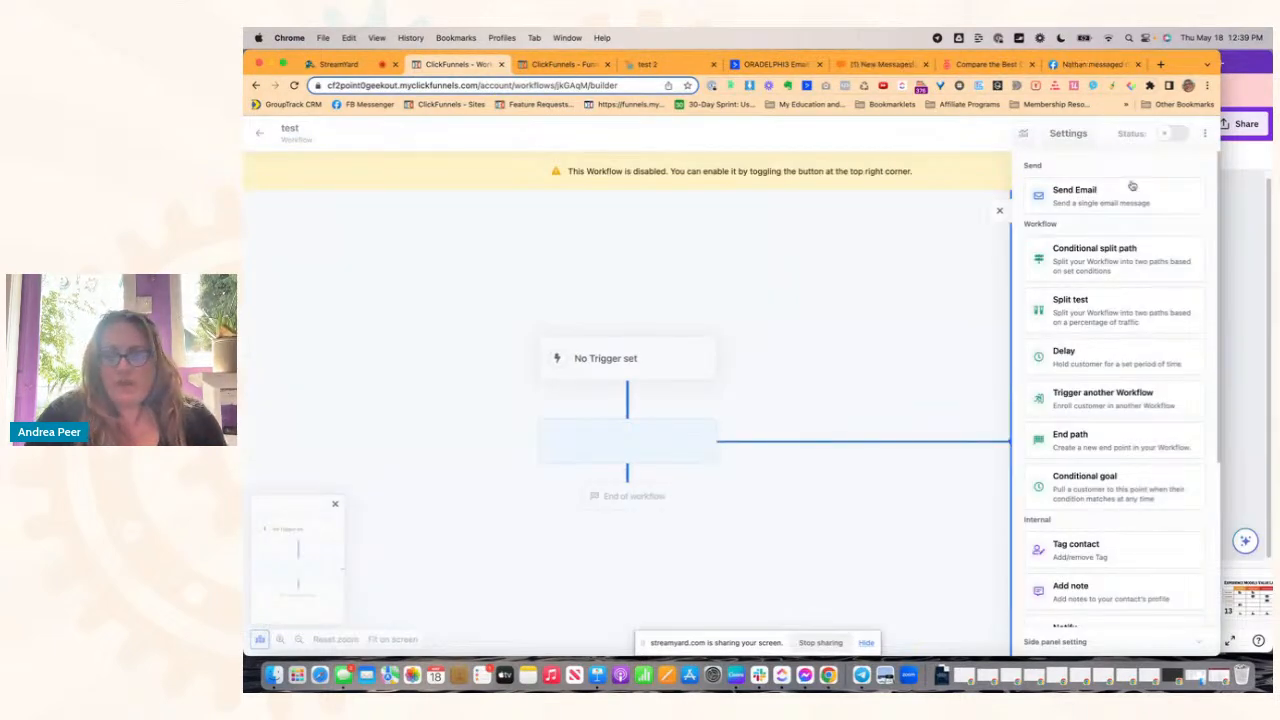
click(1131, 186)
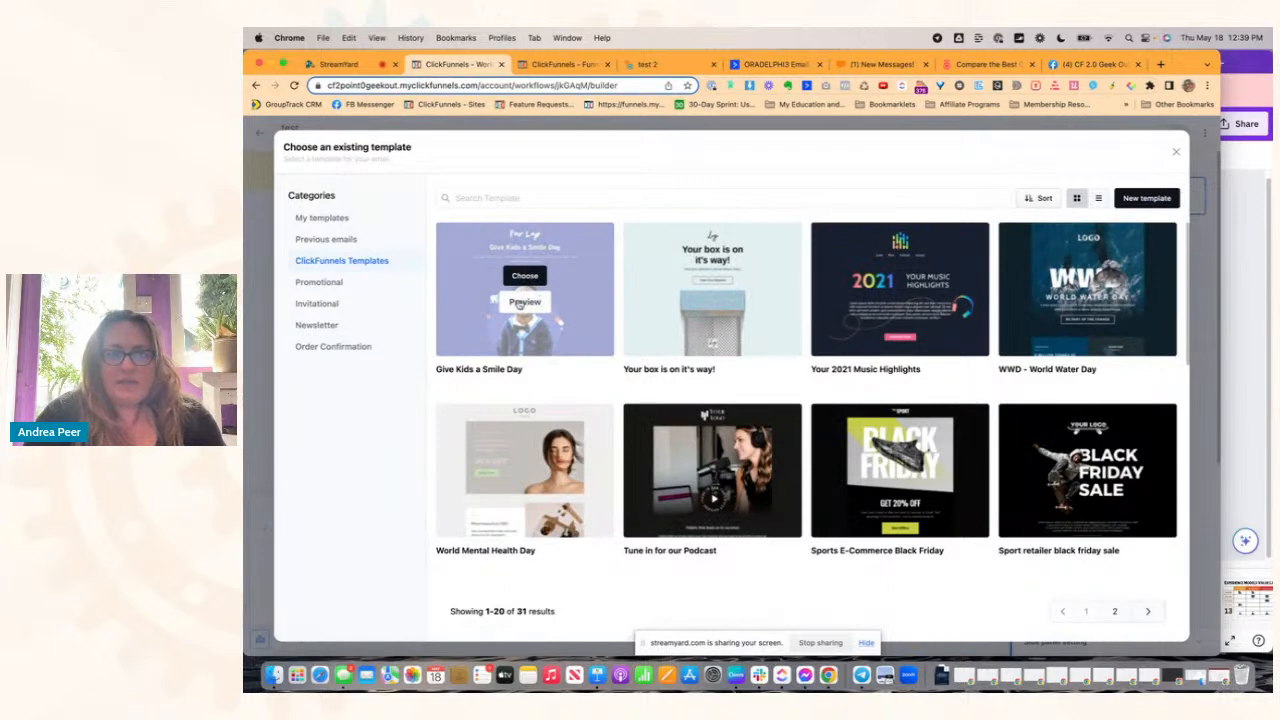
Step: Preview the Give Kids a Smile Day email template from header to lower sections and close the preview
click(519, 302)
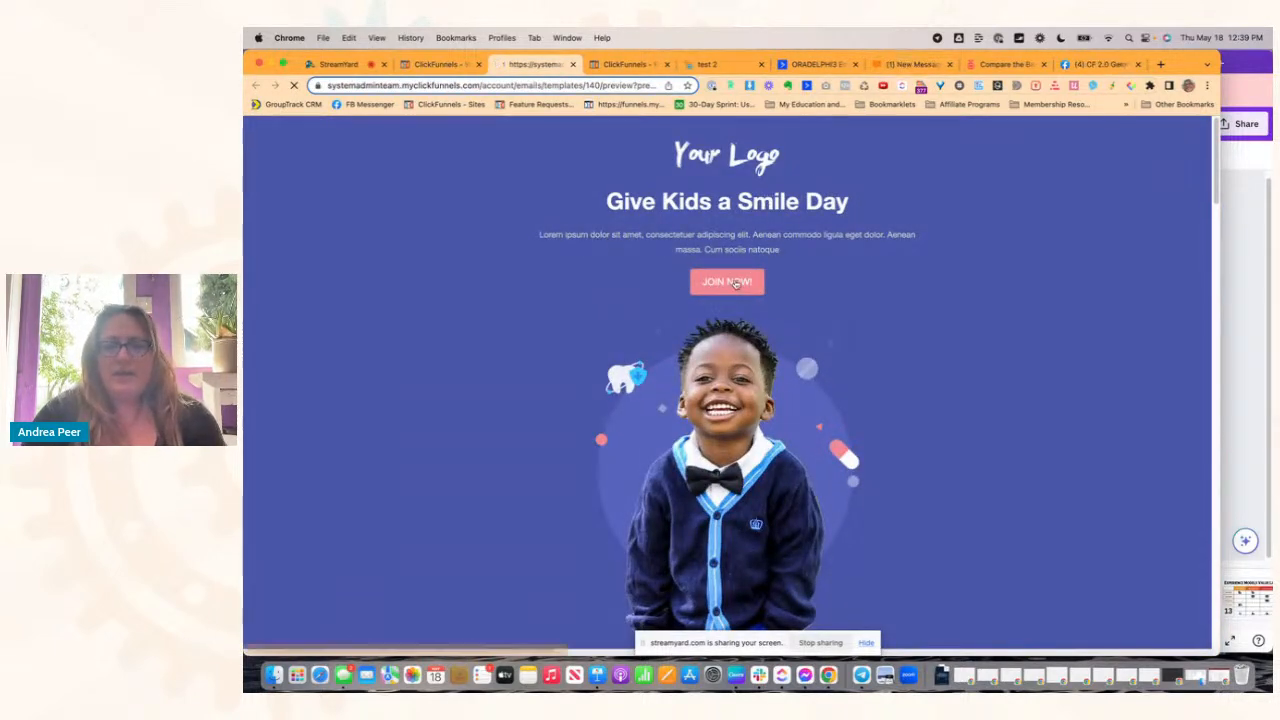
scroll(737, 284, down, 15)
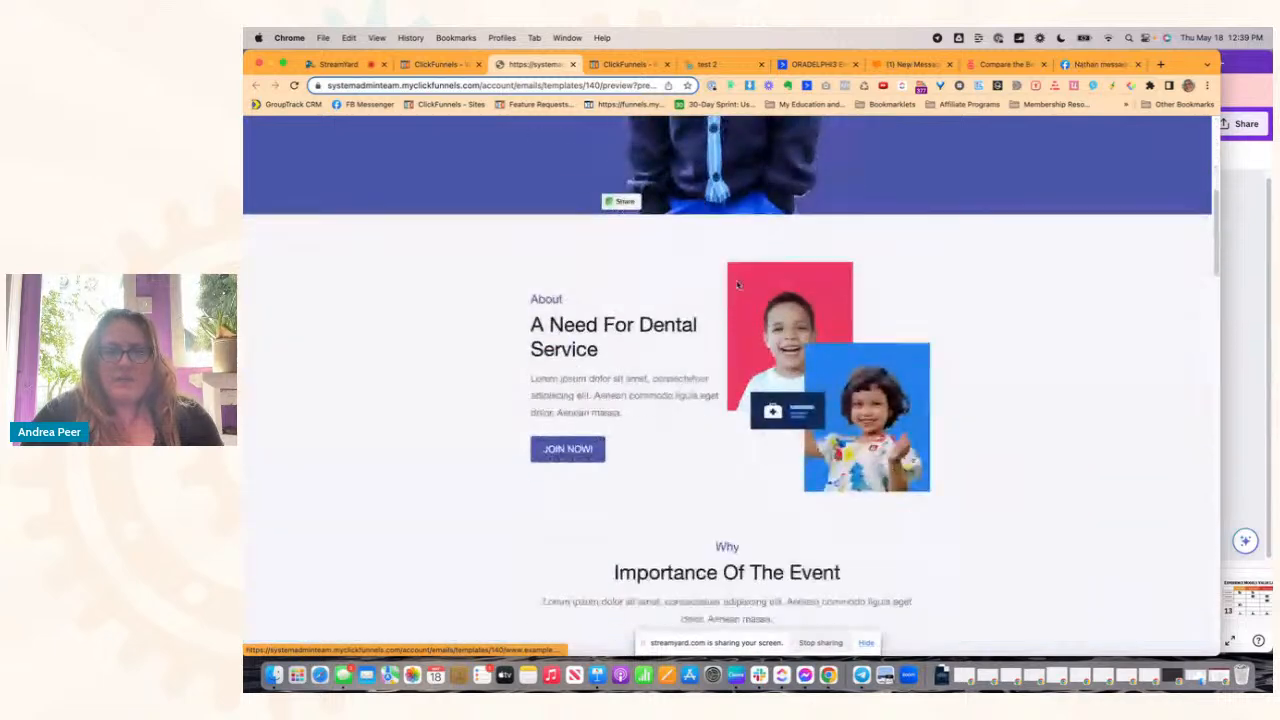
scroll(737, 284, down, 8)
scroll(737, 284, up, 20)
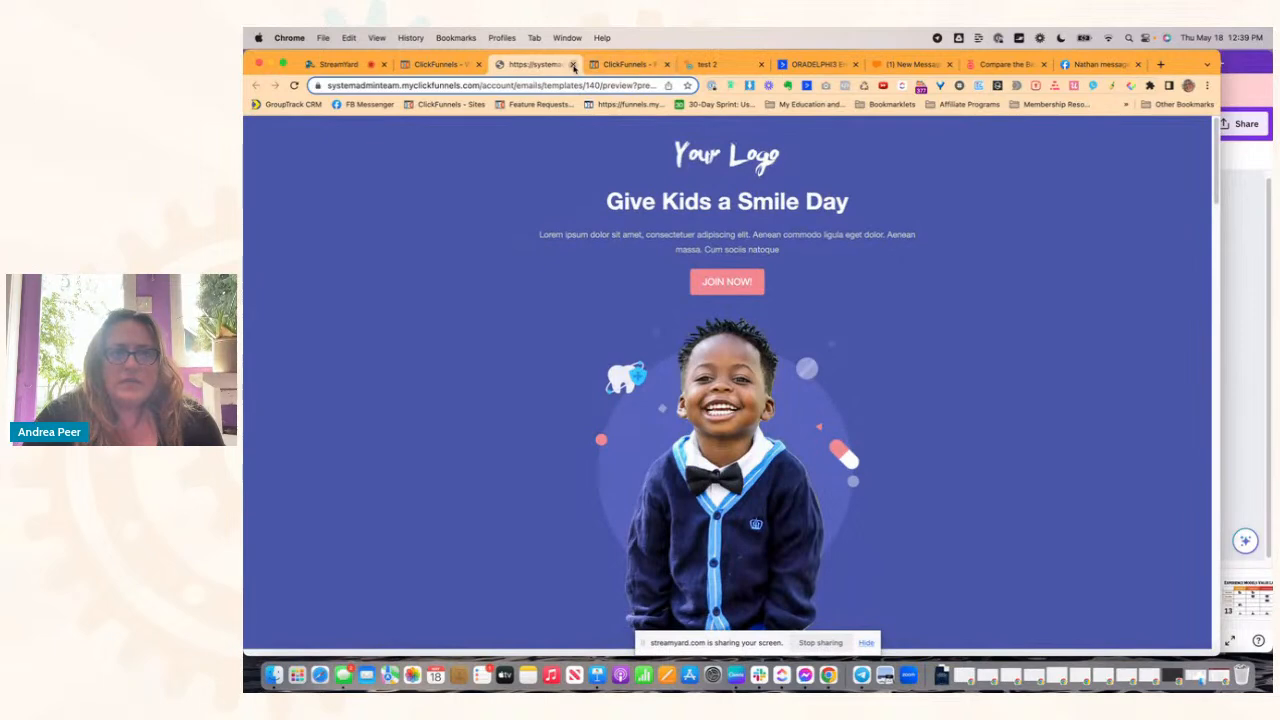
click(572, 64)
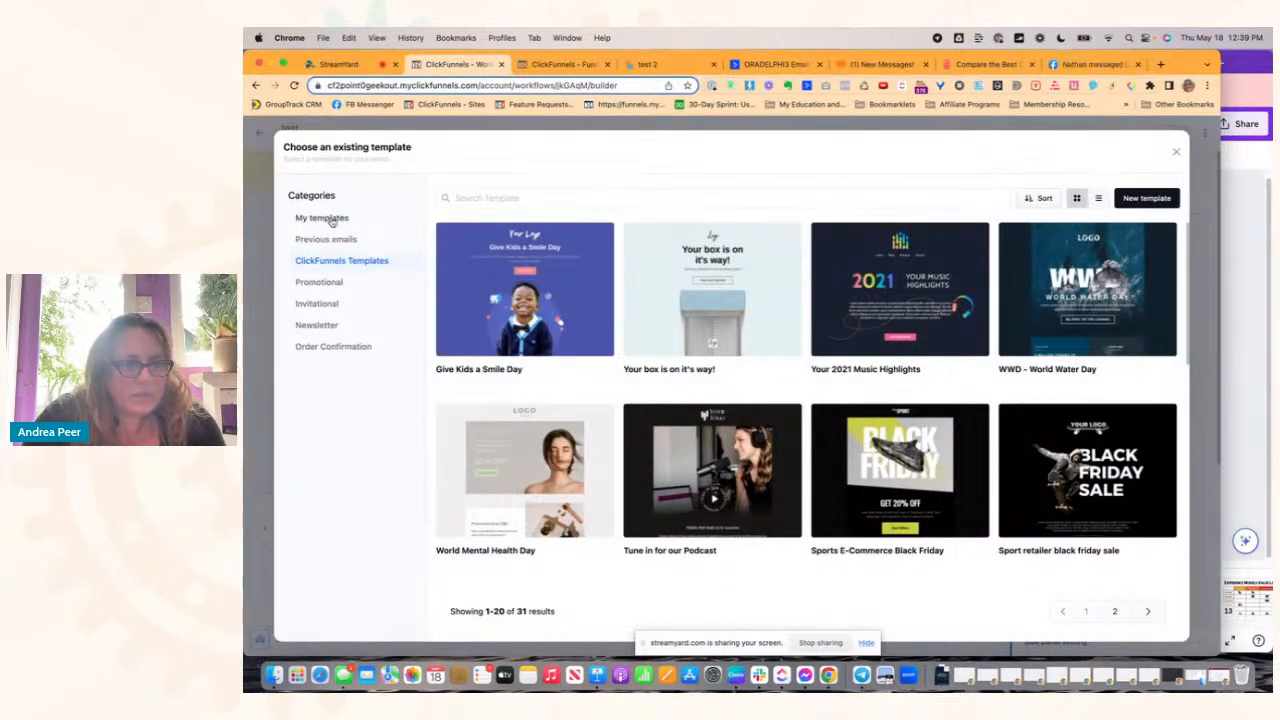
Step: Choose the CF2GO - General Email template from the saved templates for the new email step
click(334, 220)
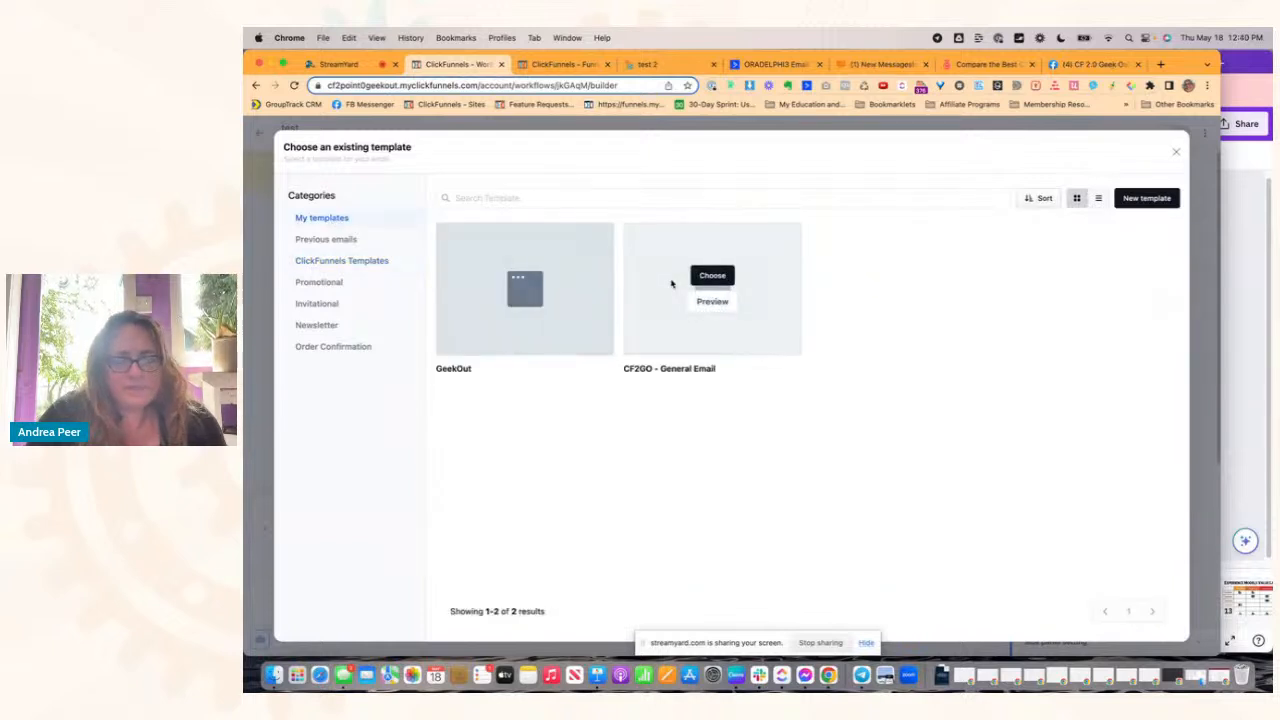
mouse_move(495, 278)
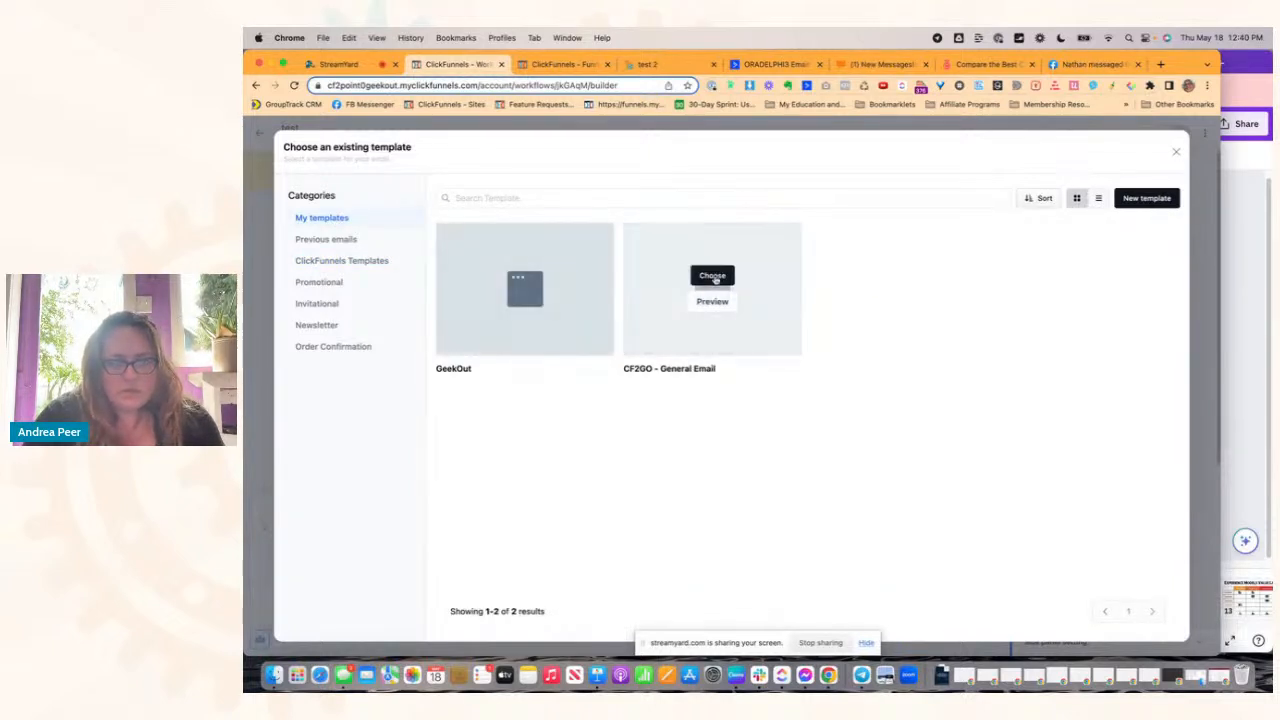
click(712, 275)
Step: Create the email step named test birthday with the subject It's Your birthday and the CF 2.0 Geek Out no-reply sender
click(722, 309)
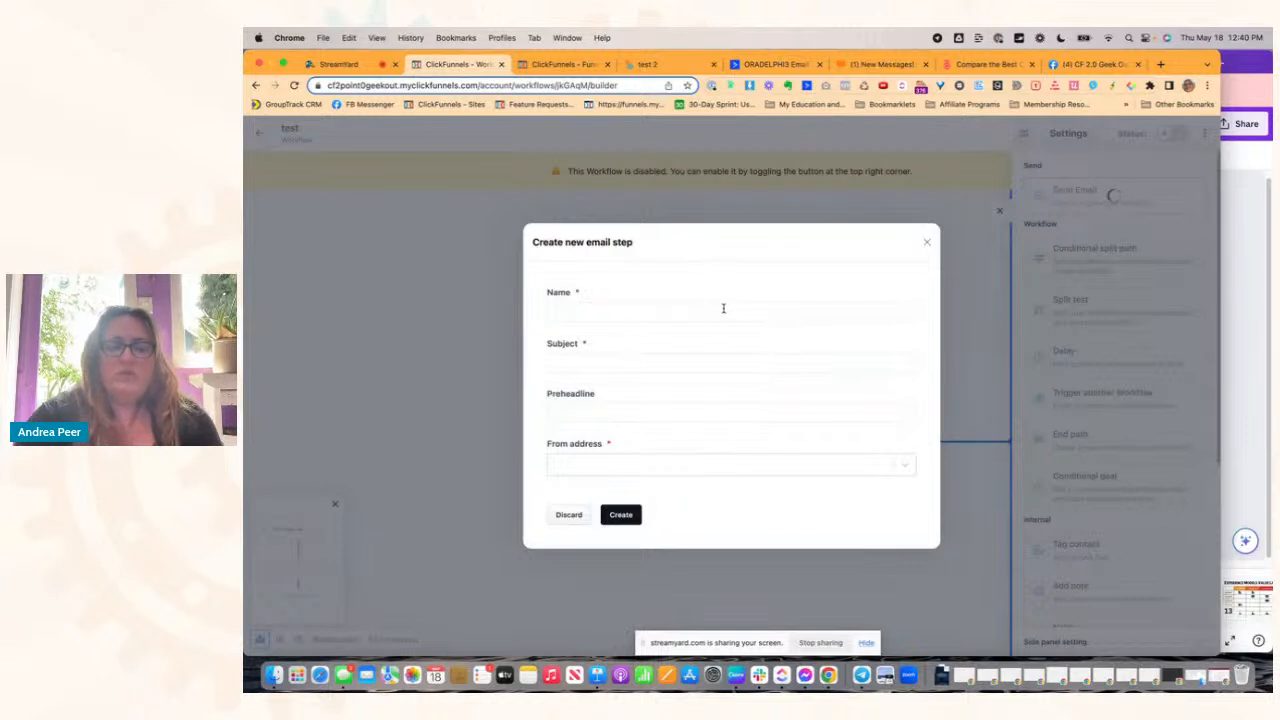
text(test)
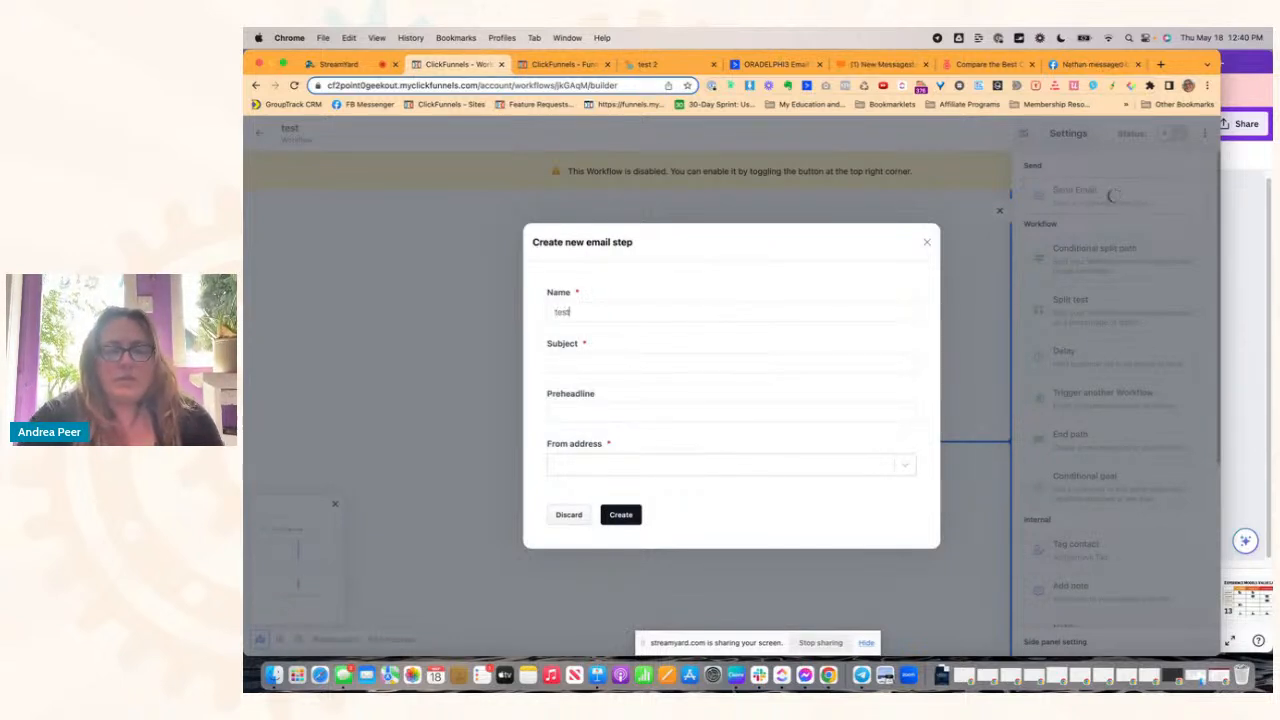
text( birthday)
key(Tab)
text(bi)
key(BackSpace)
key(BackSpace)
text(it's Your birthday)
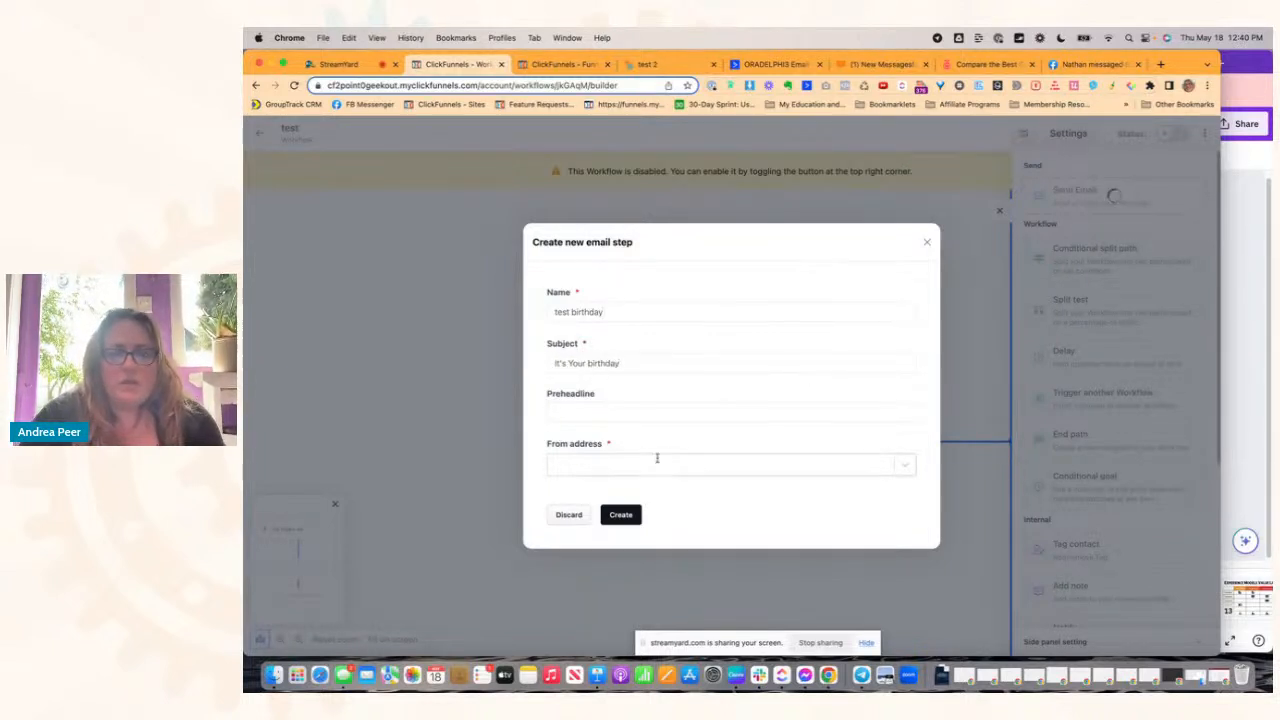
click(658, 464)
click(657, 497)
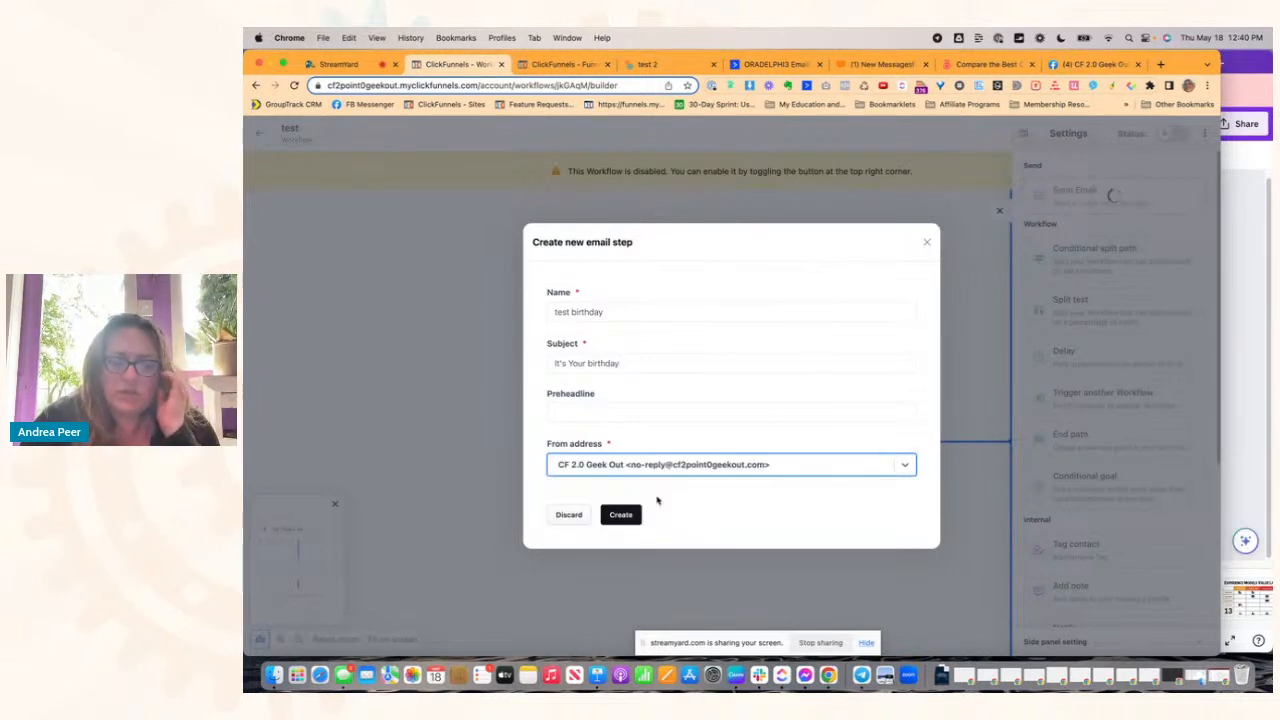
click(619, 516)
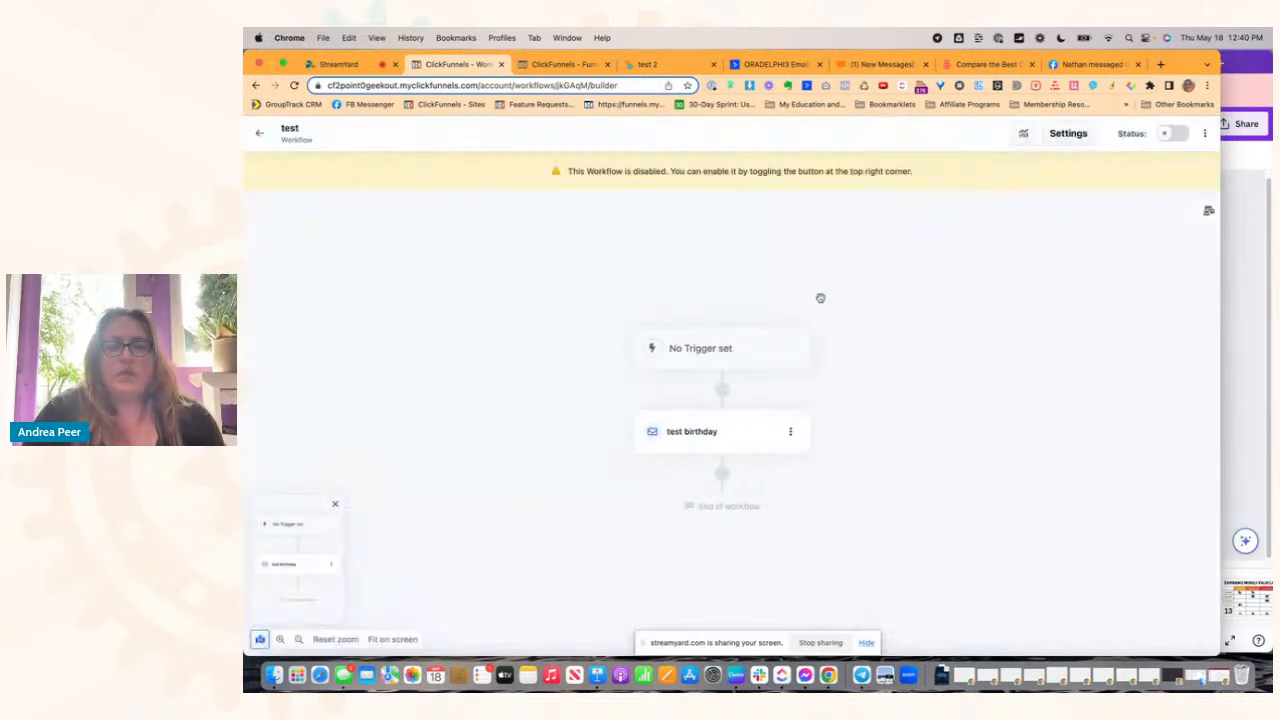
Step: Check the test birthday email's step details and open its content in the email editor
click(745, 436)
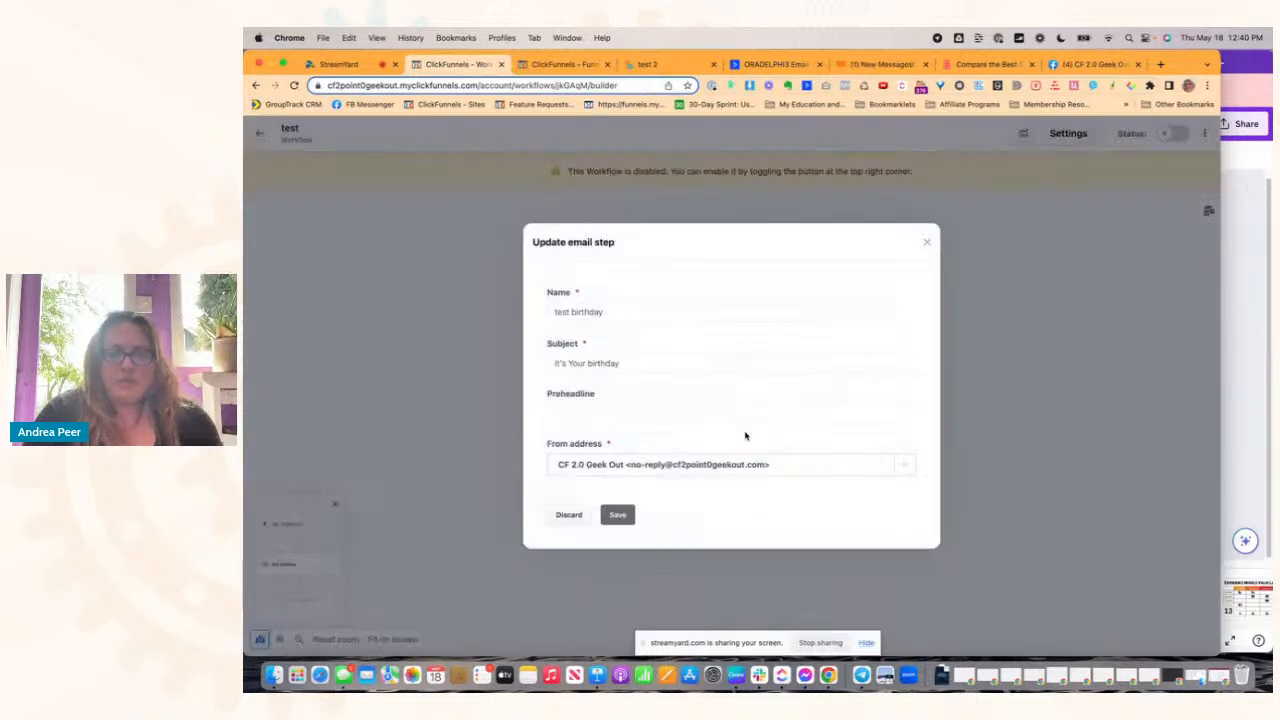
click(926, 242)
click(801, 433)
click(847, 465)
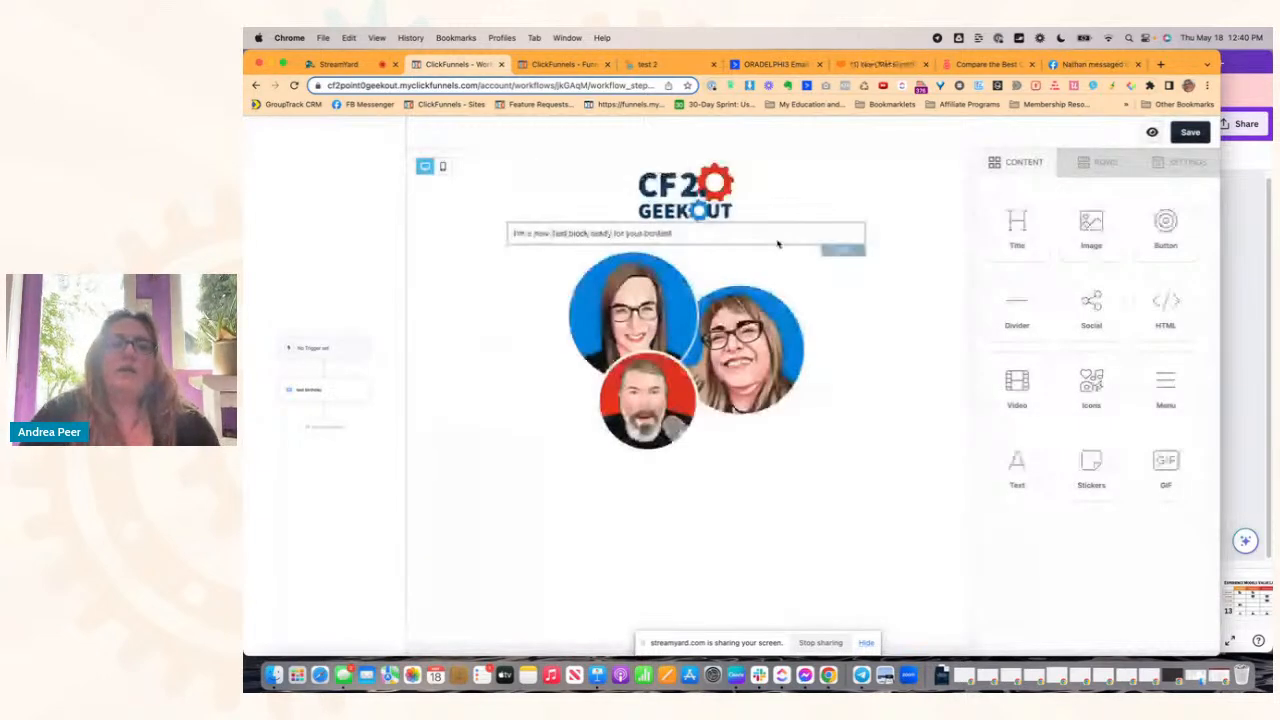
Step: Add the line "It's your birthday:" beneath the placeholder sentence in the email's text block
click(722, 231)
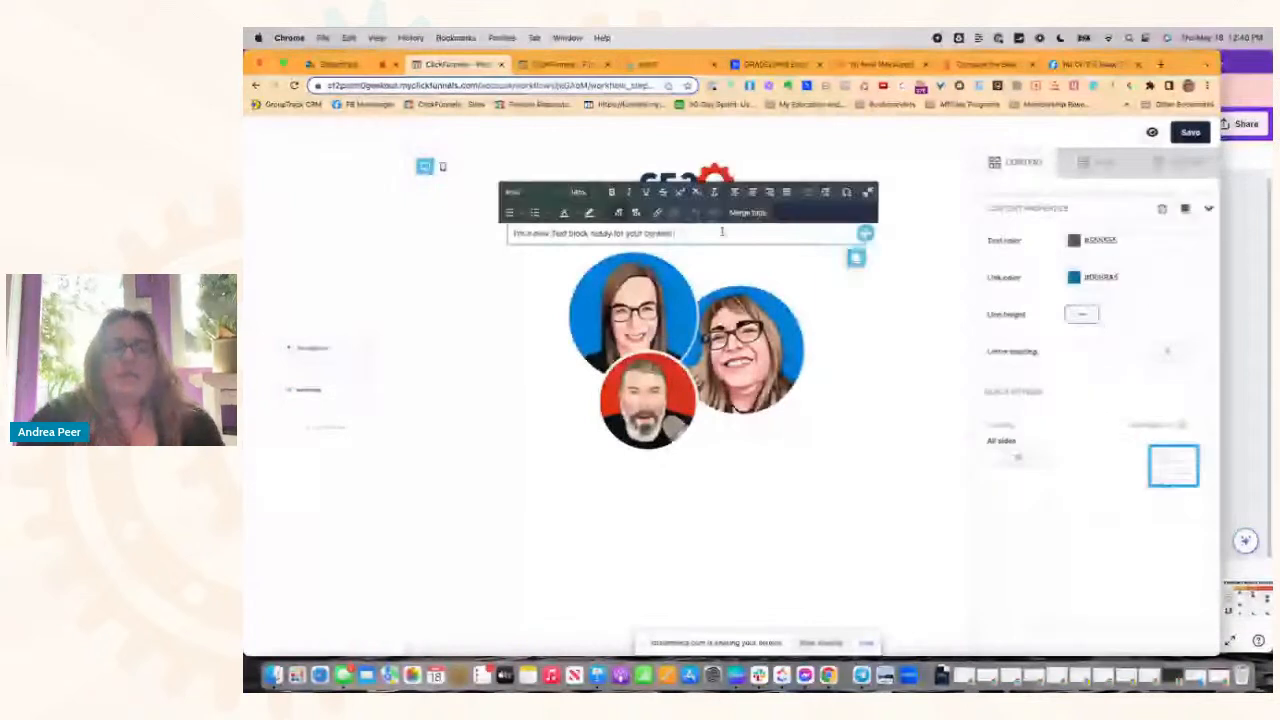
key(Return)
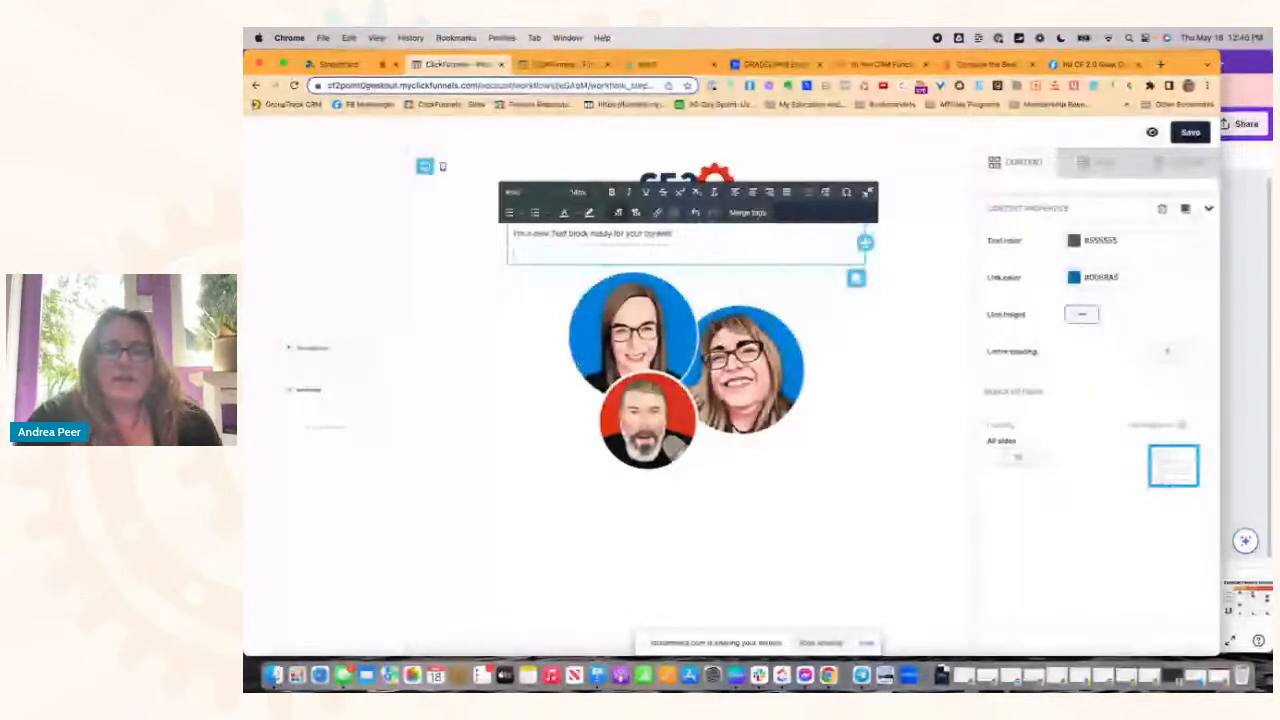
text(It's yours)
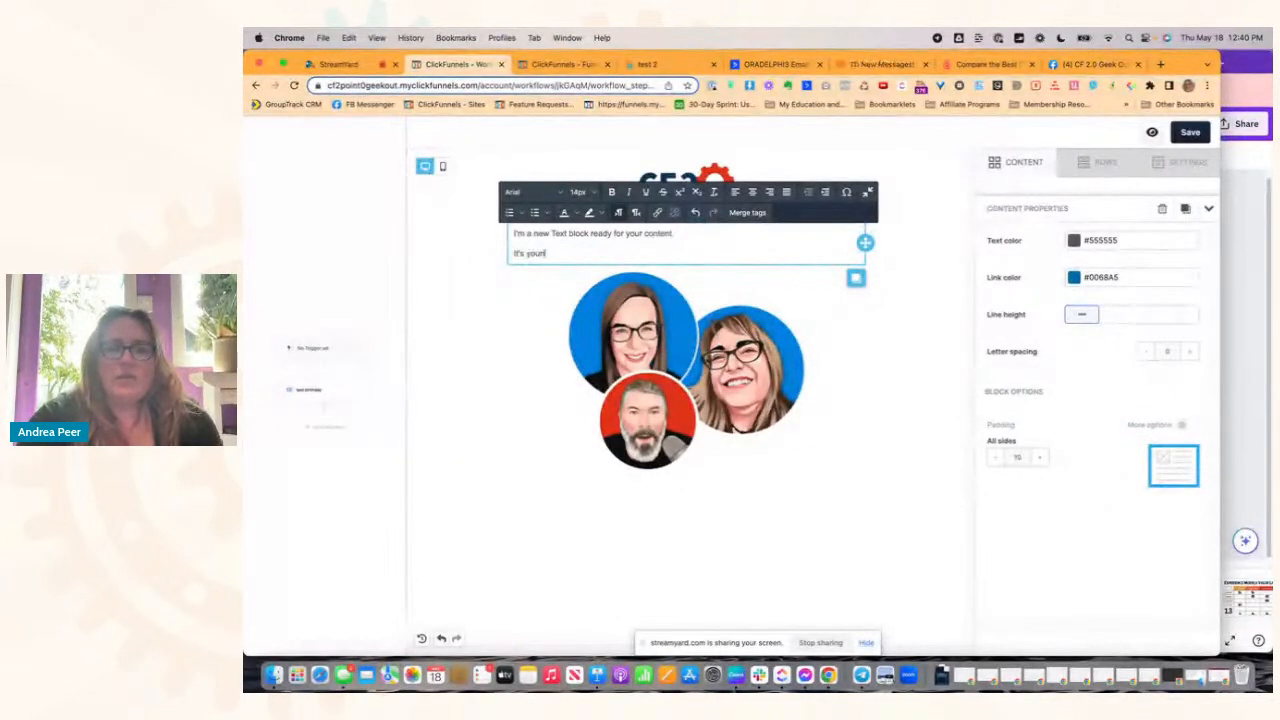
key(BackSpace)
text( birthday,)
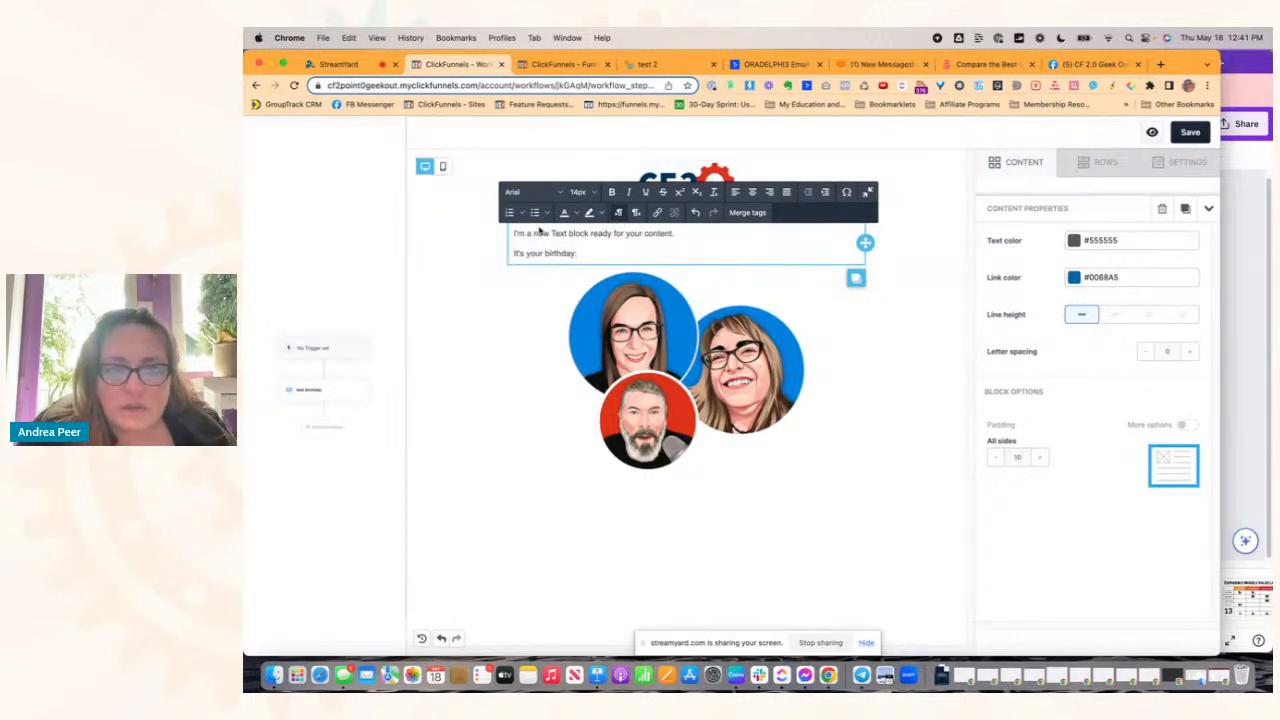
Step: Examine the text block's merge tags and special characters for a way to insert the birthday attribute
click(752, 212)
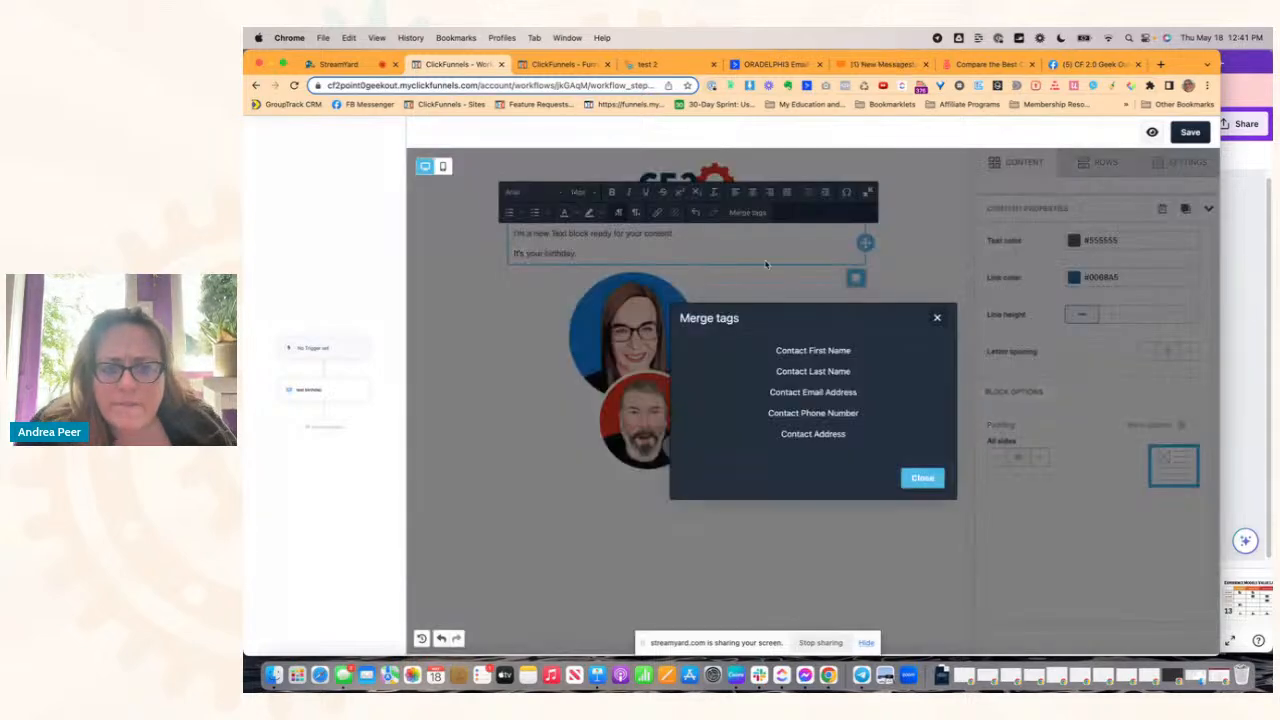
click(938, 318)
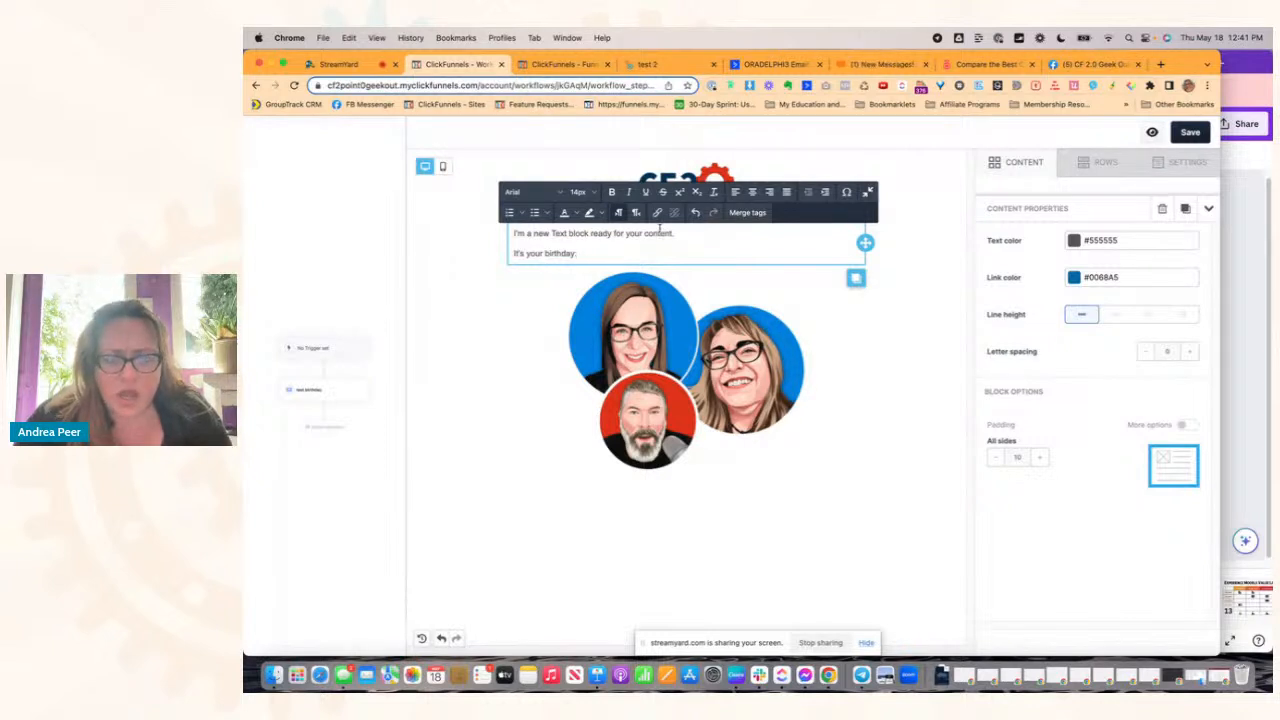
text(%)
key(BackSpace)
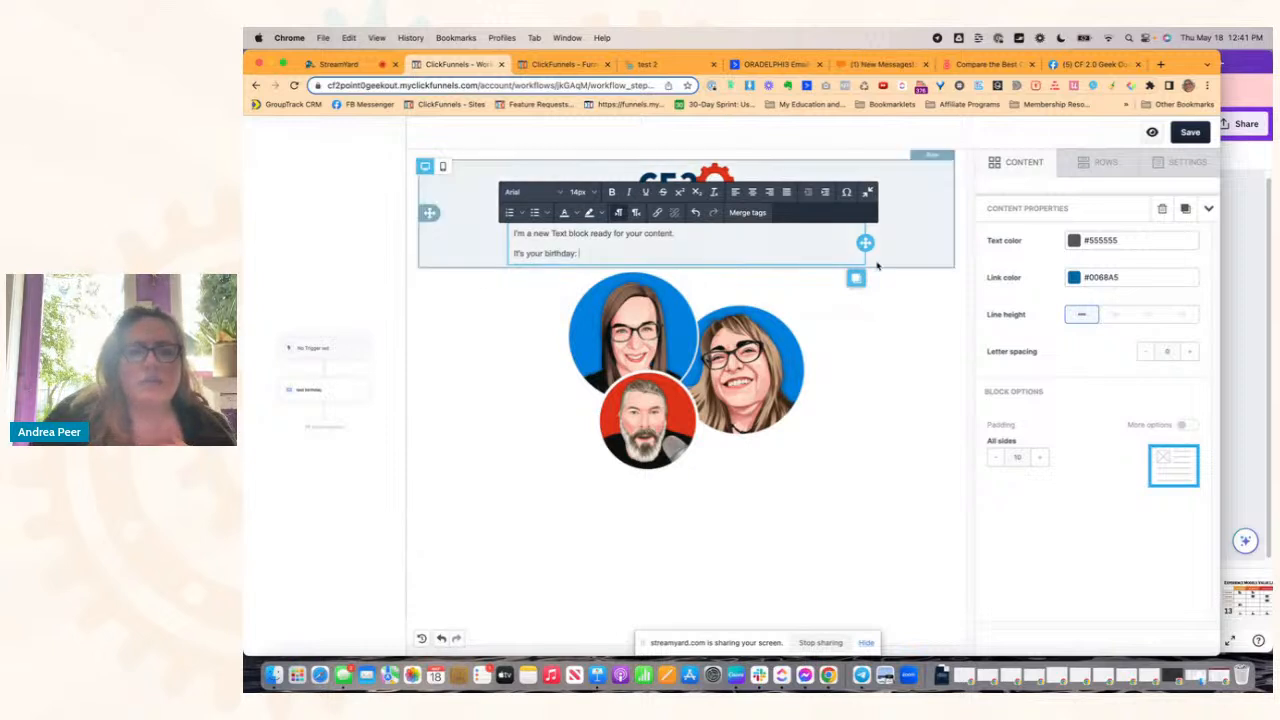
click(846, 193)
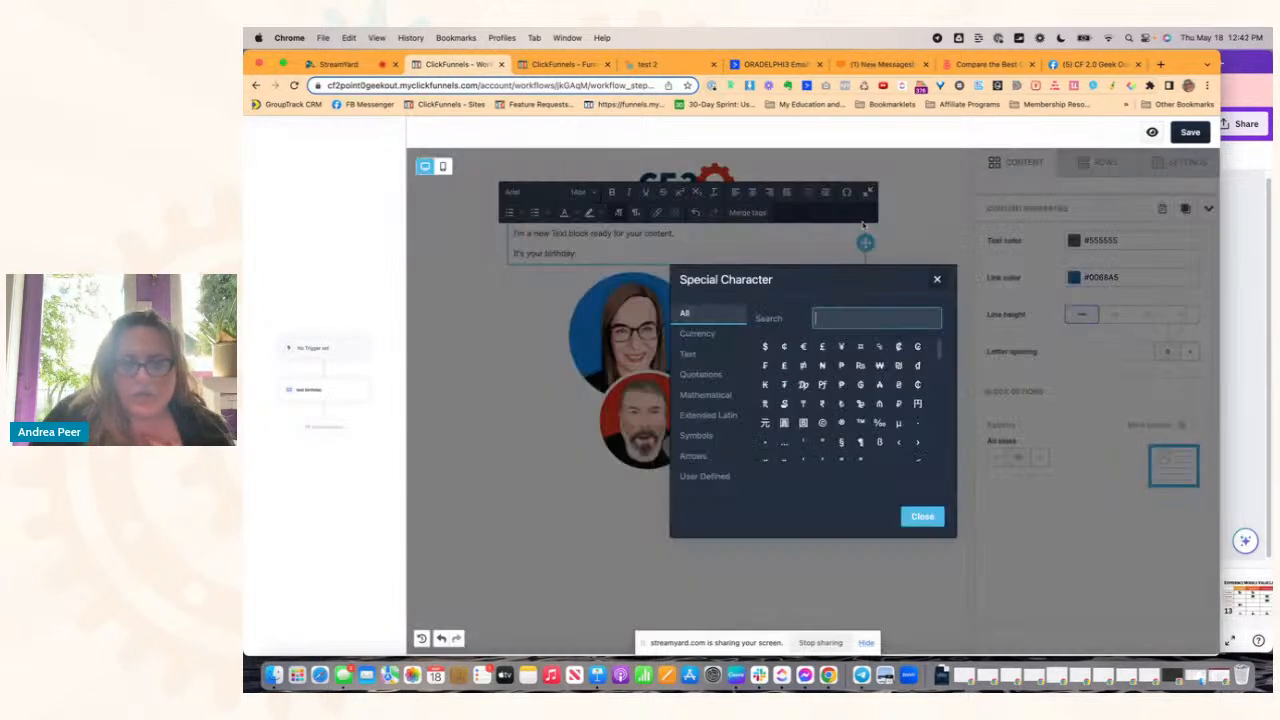
click(937, 280)
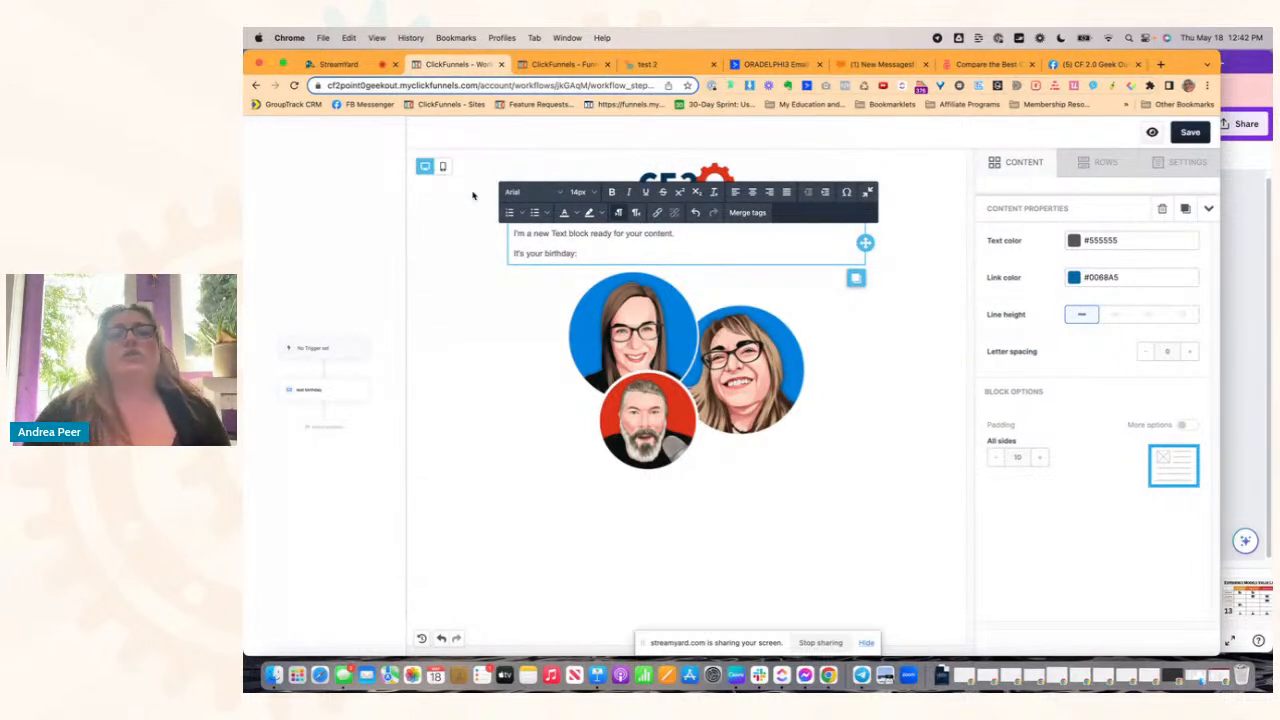
Step: Save the test birthday email and switch to StreamYard to check the viewer comments
click(1192, 134)
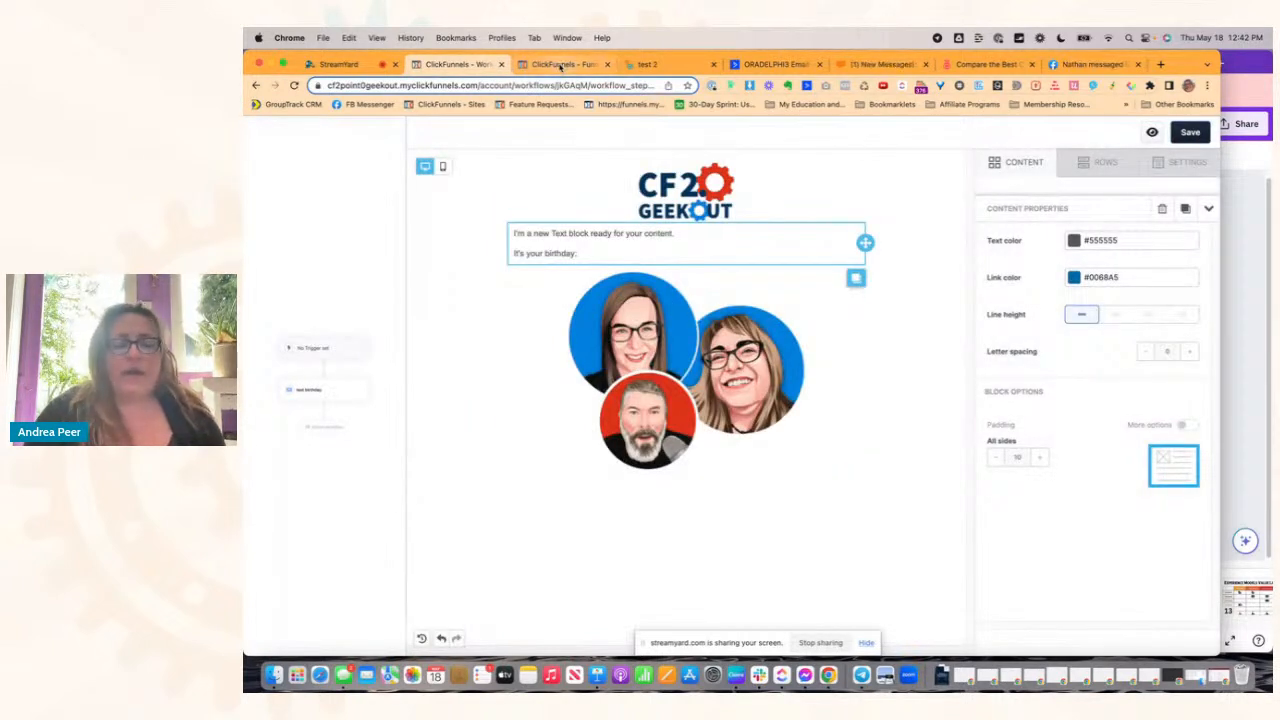
click(340, 64)
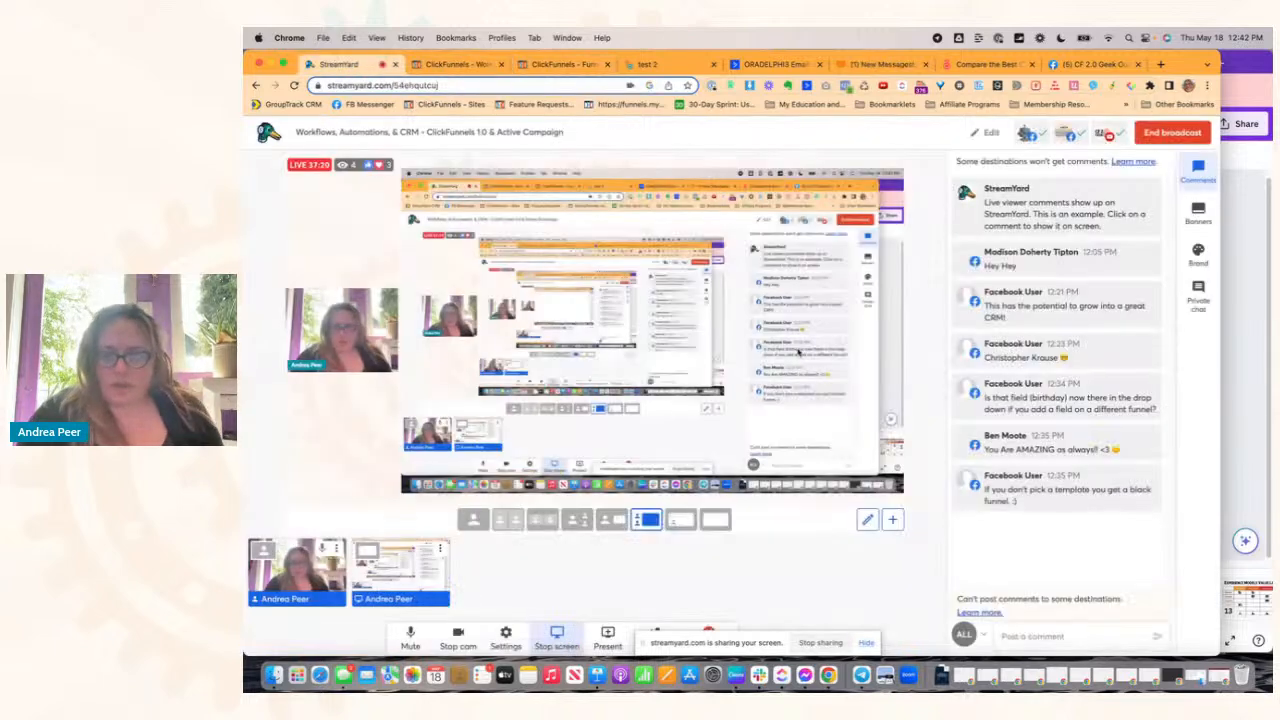
Step: Switch to ActiveCampaign, examine the first name field's personalization tag, and open the automations list
click(776, 64)
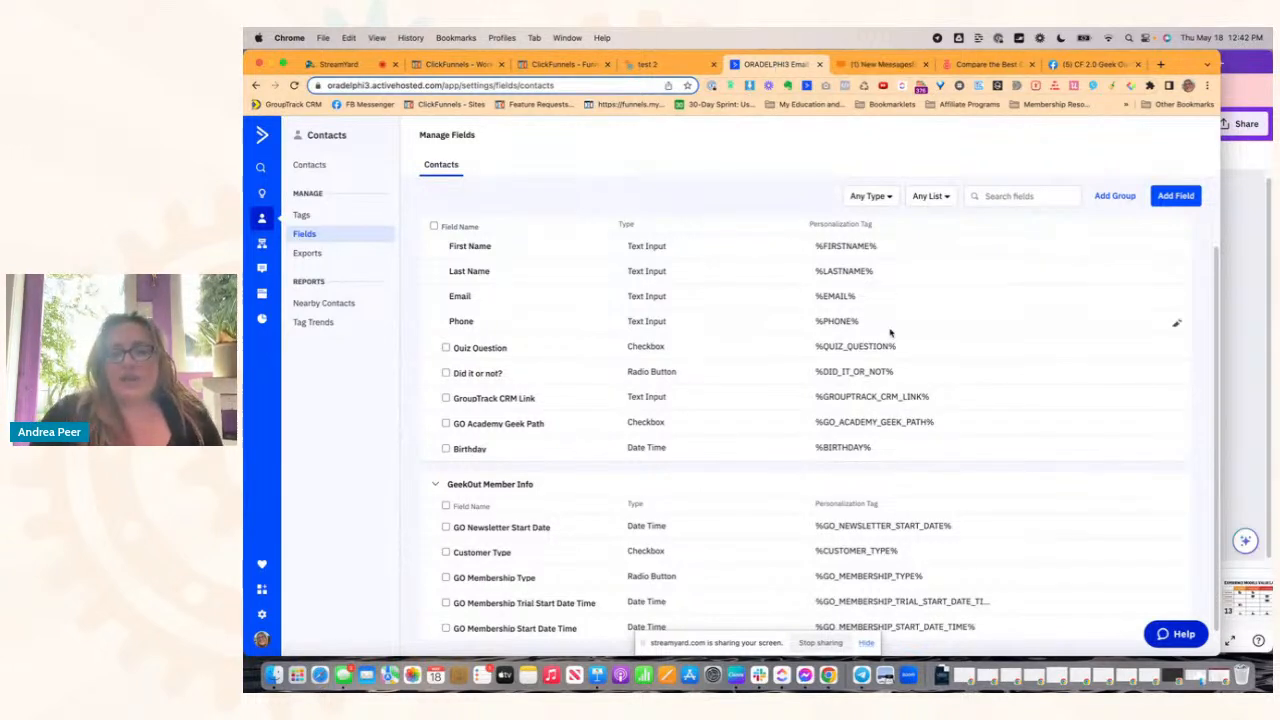
drag(814, 246, 878, 246)
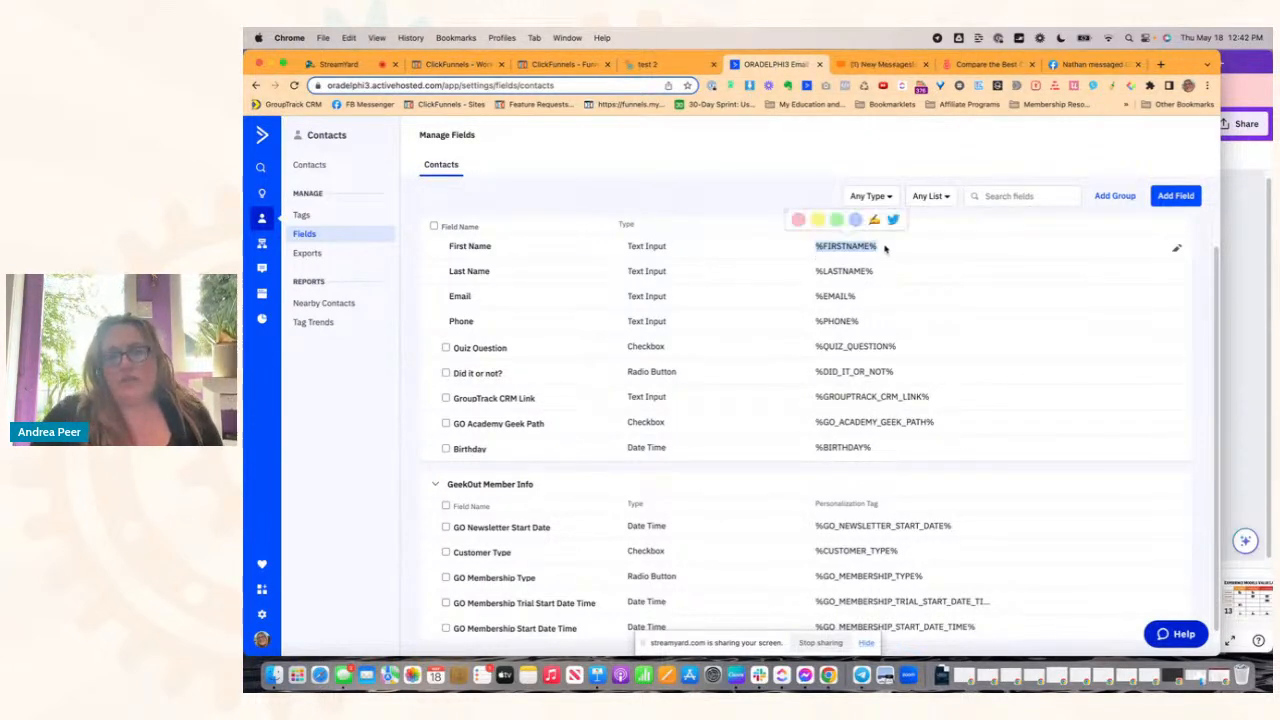
click(758, 172)
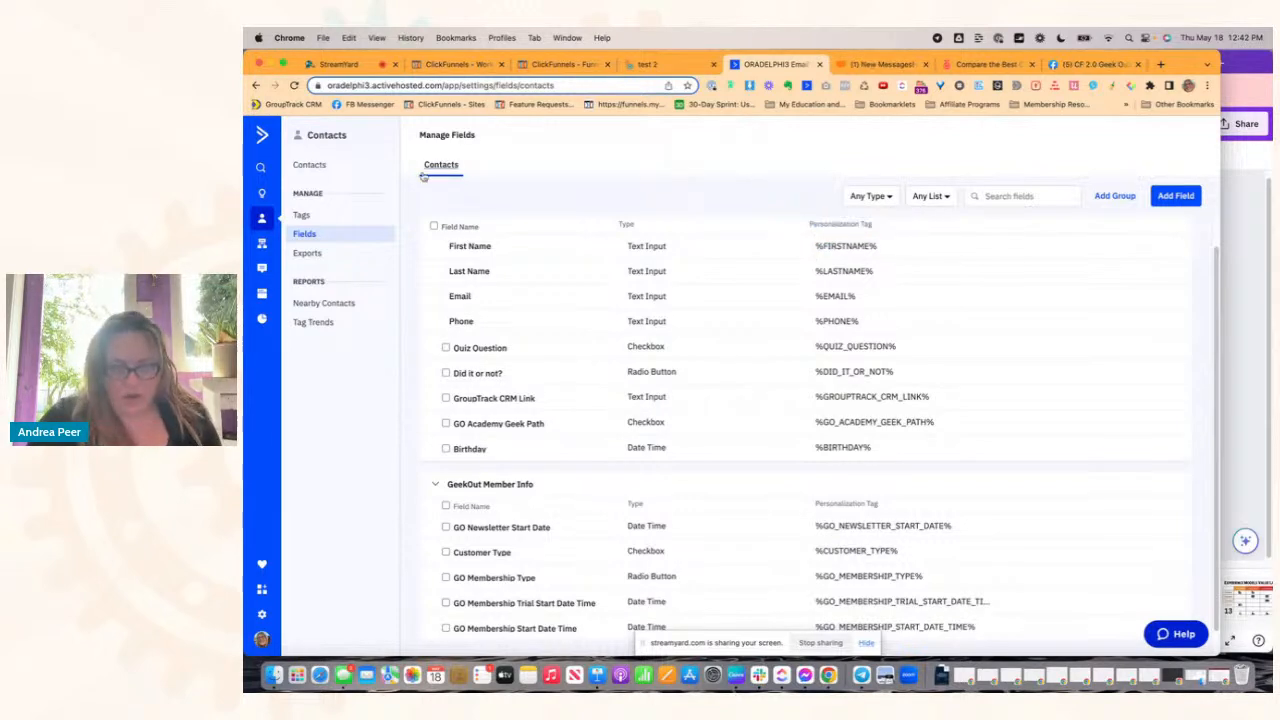
click(264, 248)
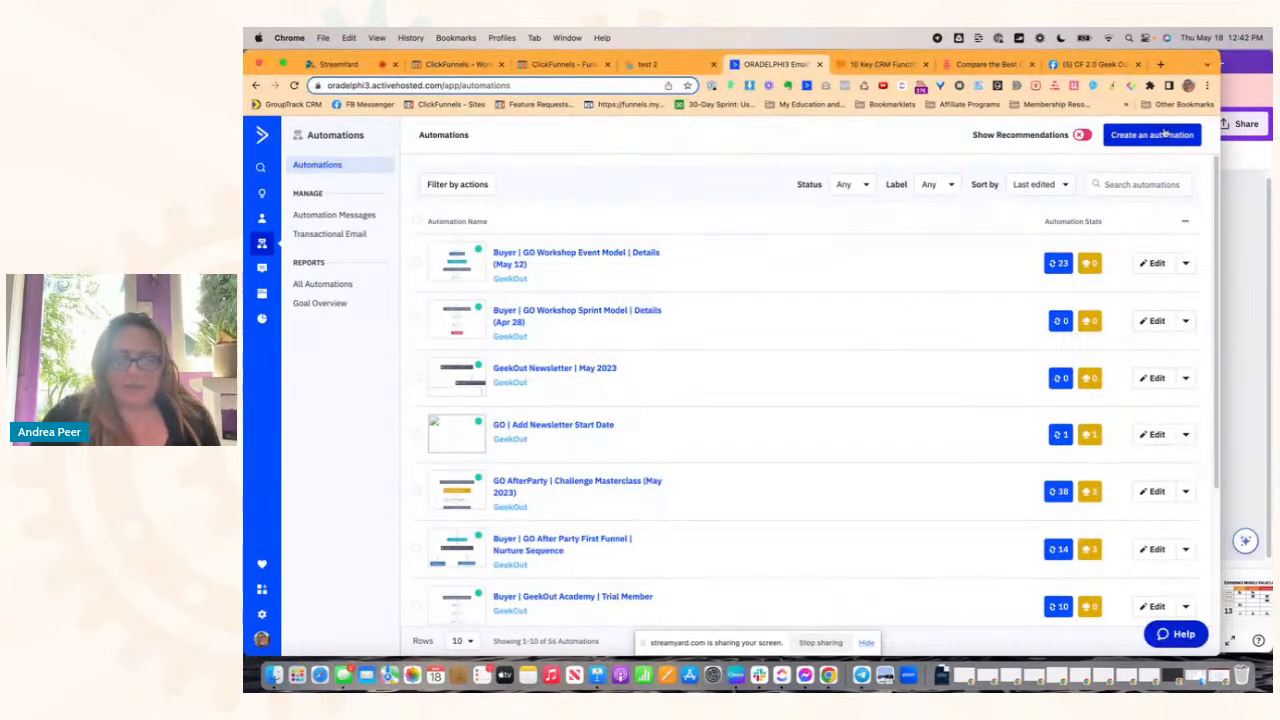
Step: Try to create a new automation in ActiveCampaign using the Start from Scratch recipe
click(1166, 136)
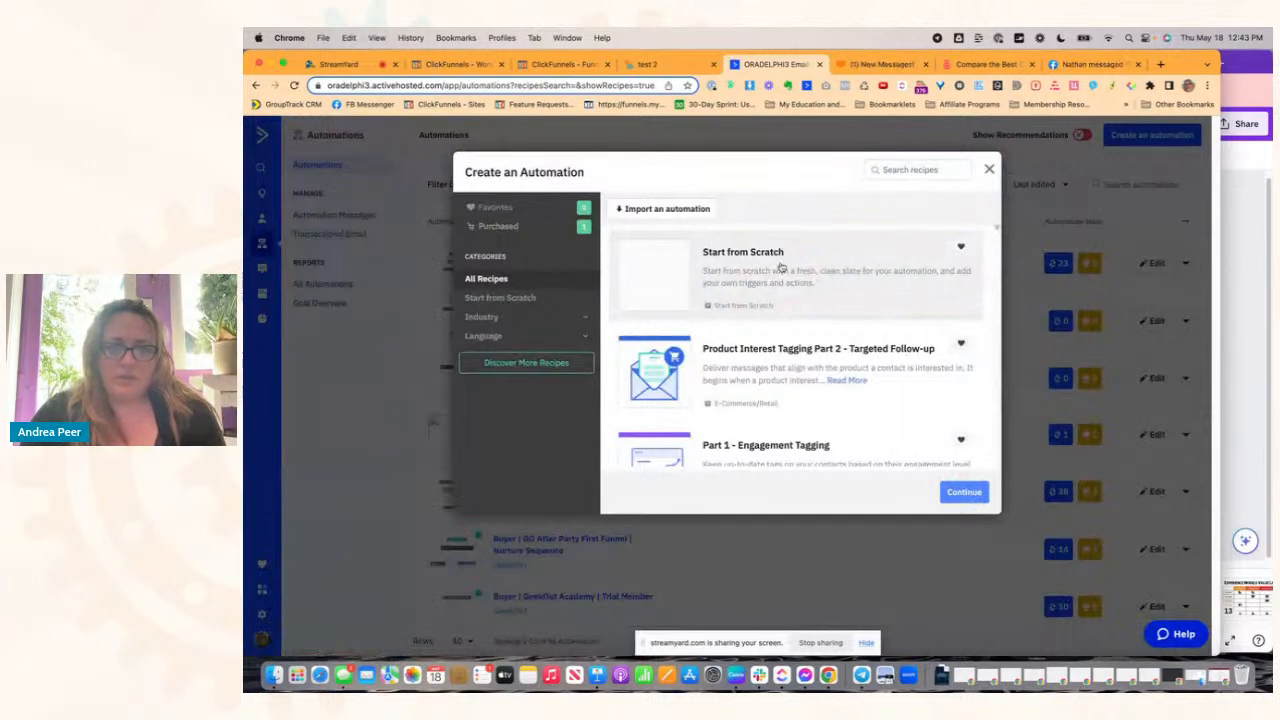
click(965, 495)
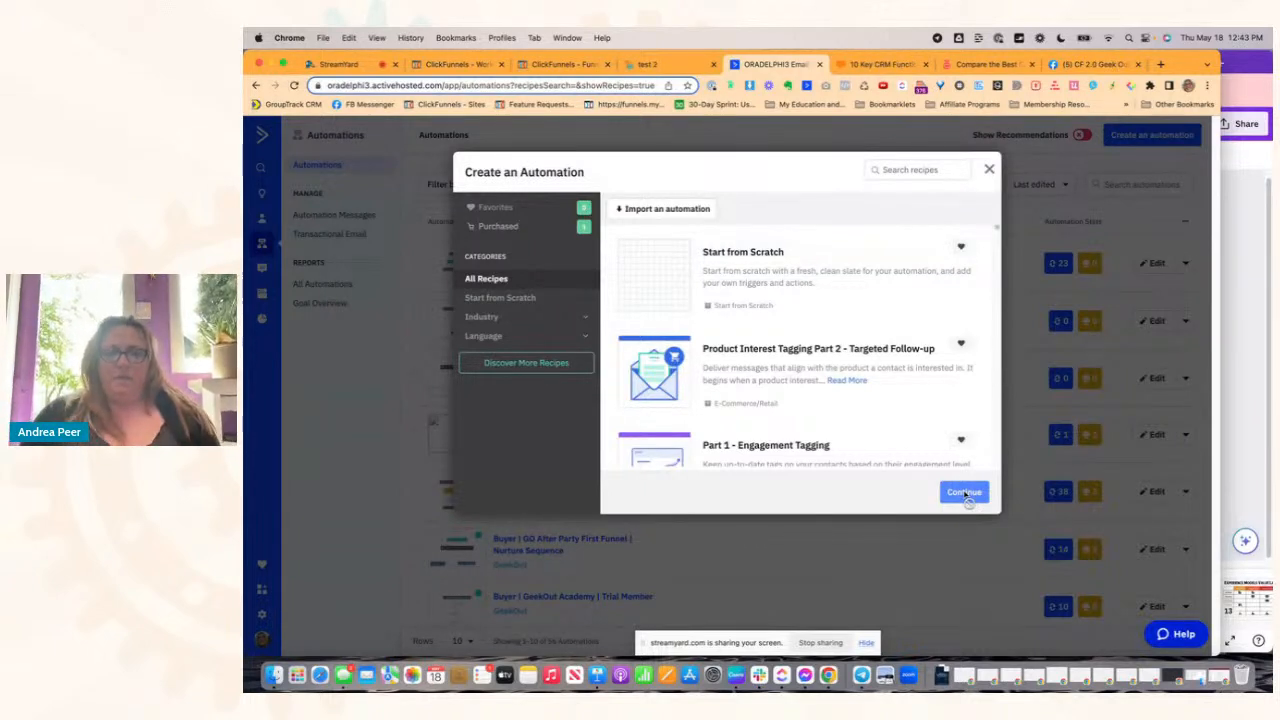
click(775, 273)
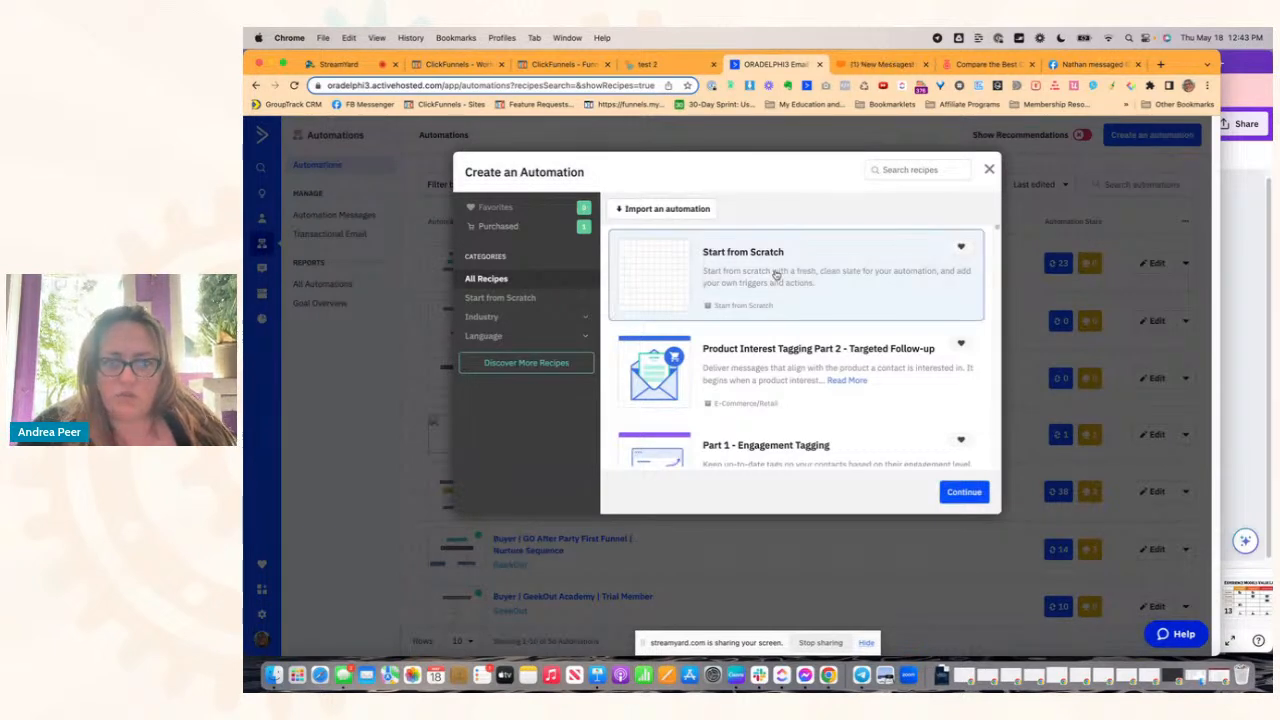
click(964, 492)
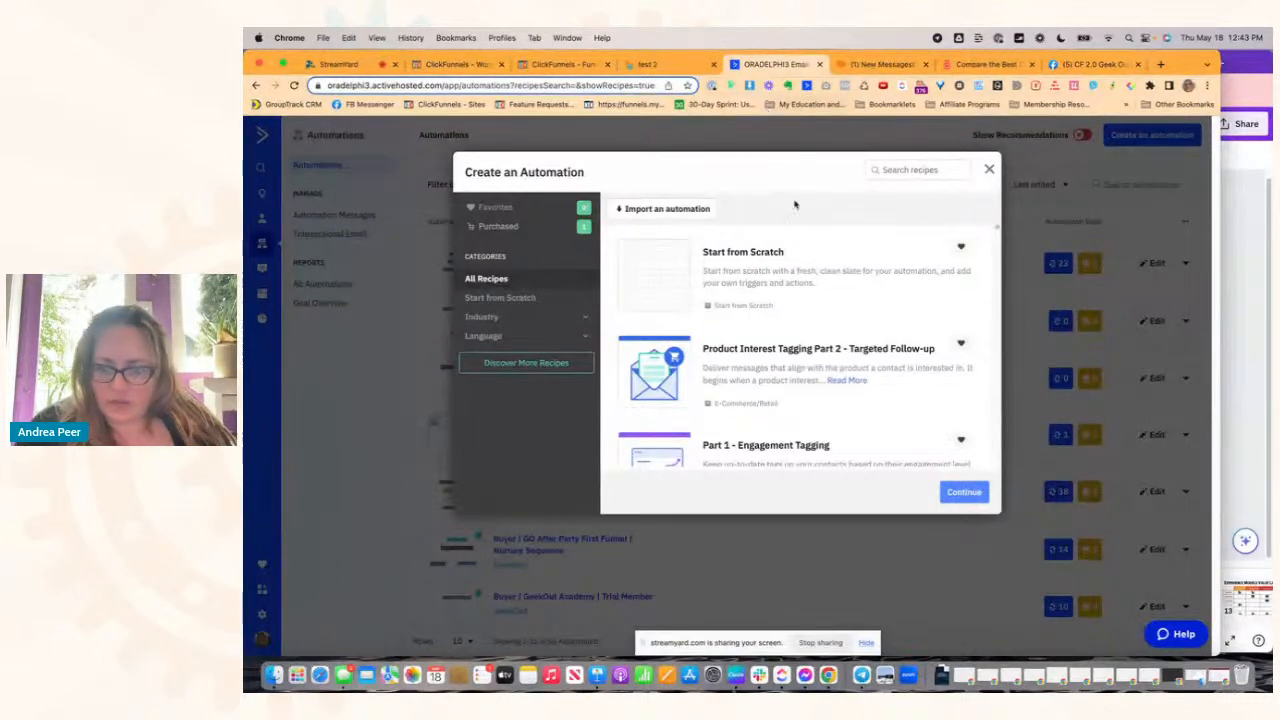
Step: Check StreamYard, retry the Start from Scratch automation in ActiveCampaign, and dismiss the recipe dialog
click(345, 66)
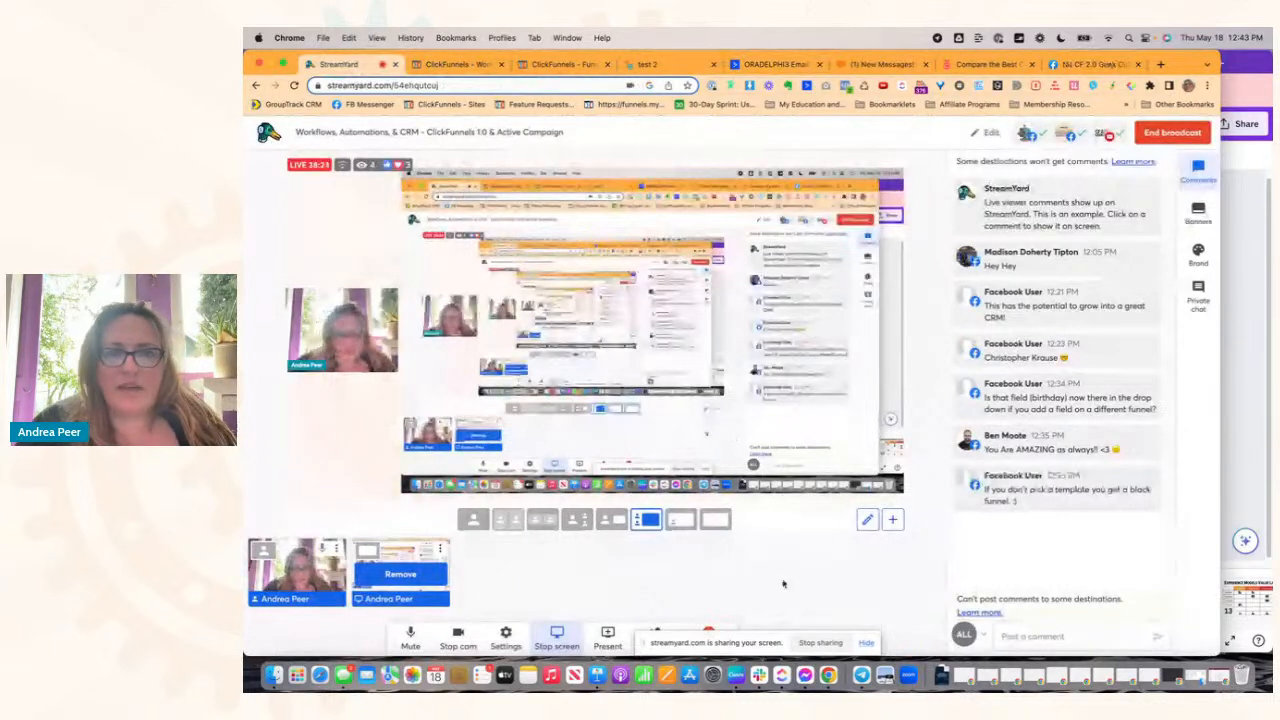
click(770, 65)
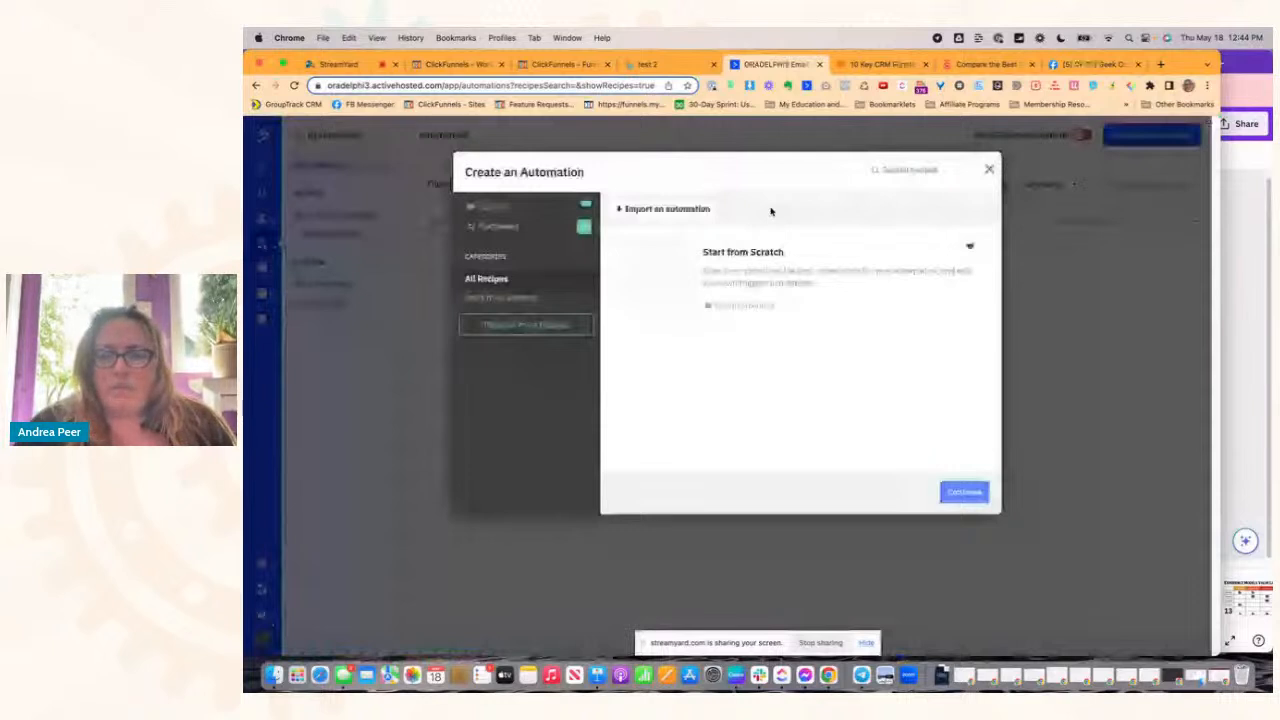
click(818, 285)
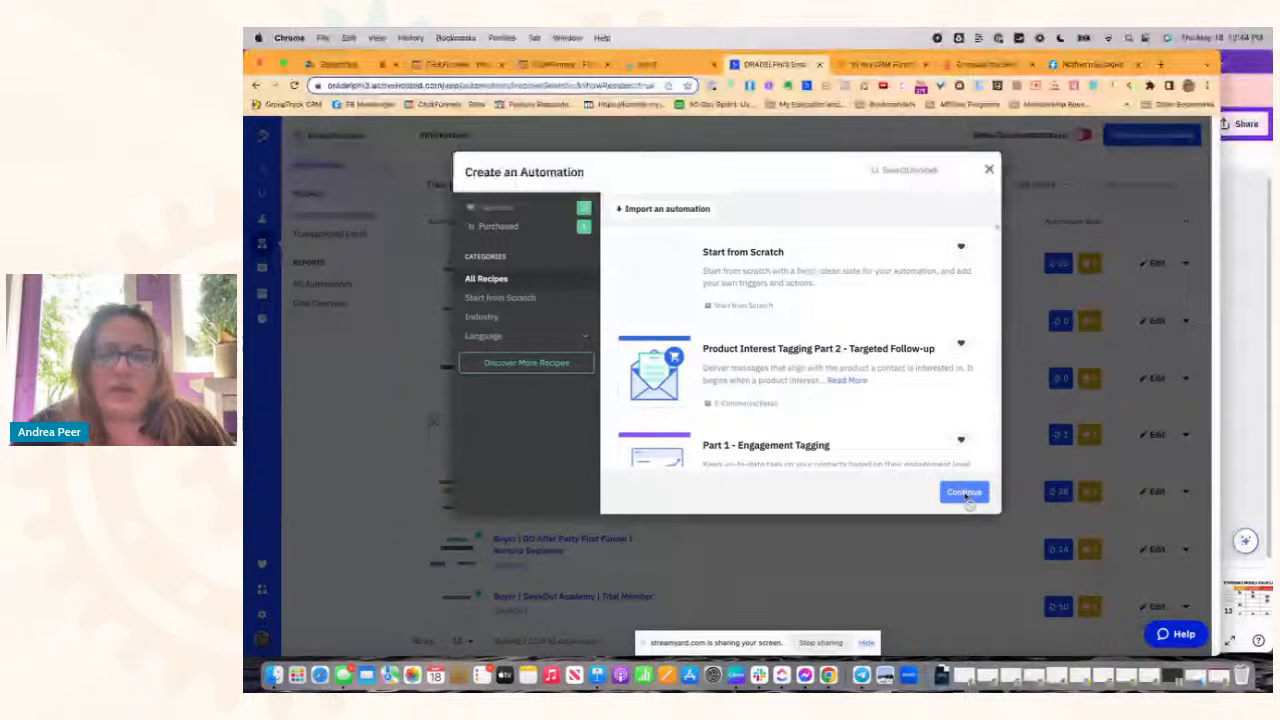
click(800, 239)
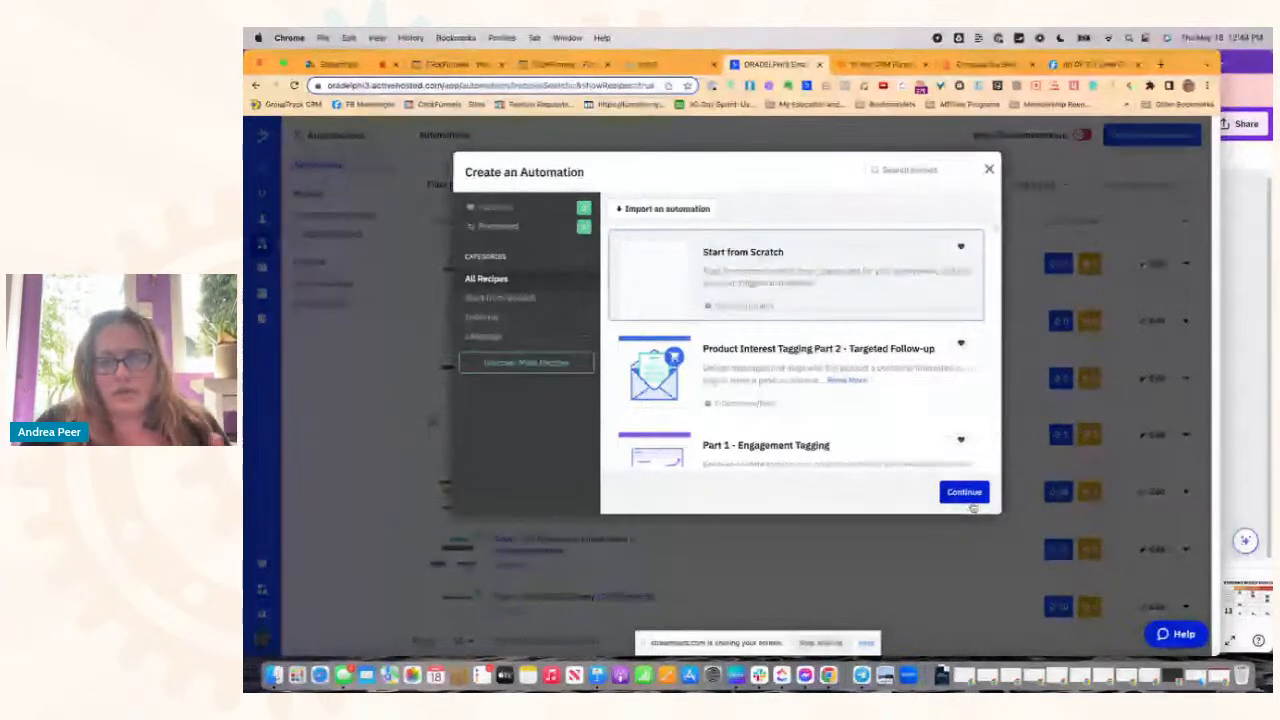
click(974, 493)
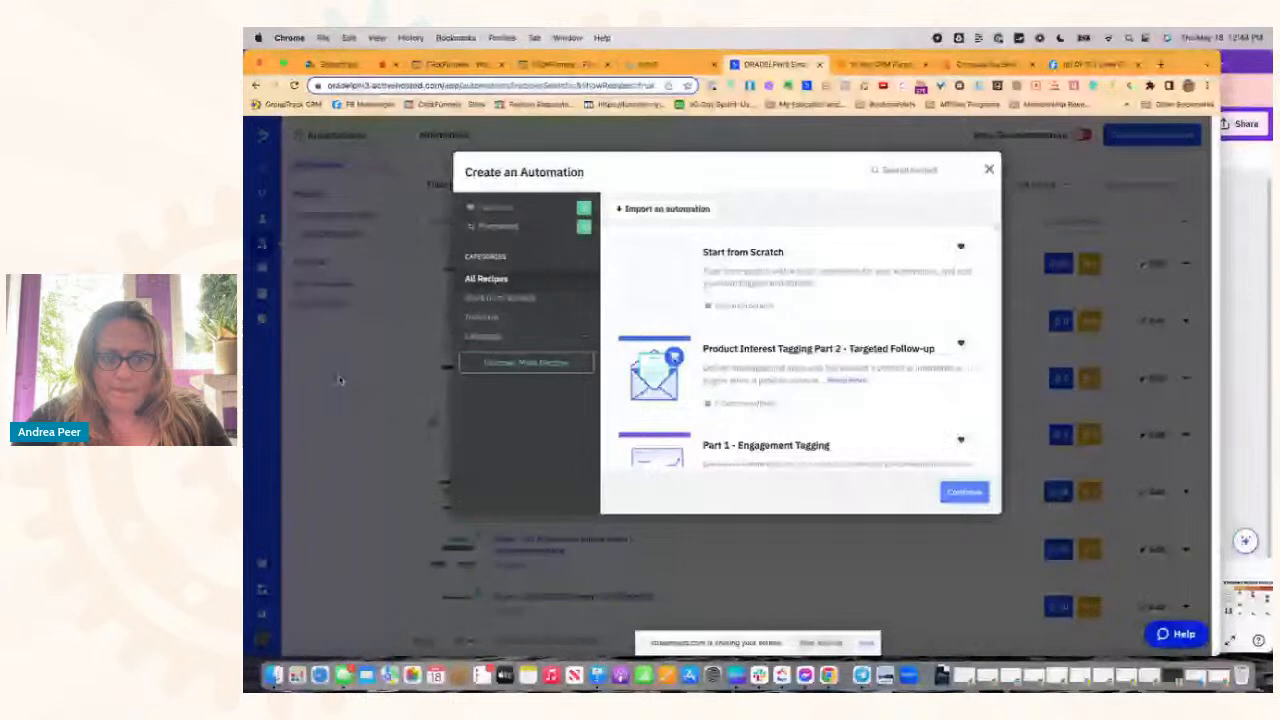
click(340, 380)
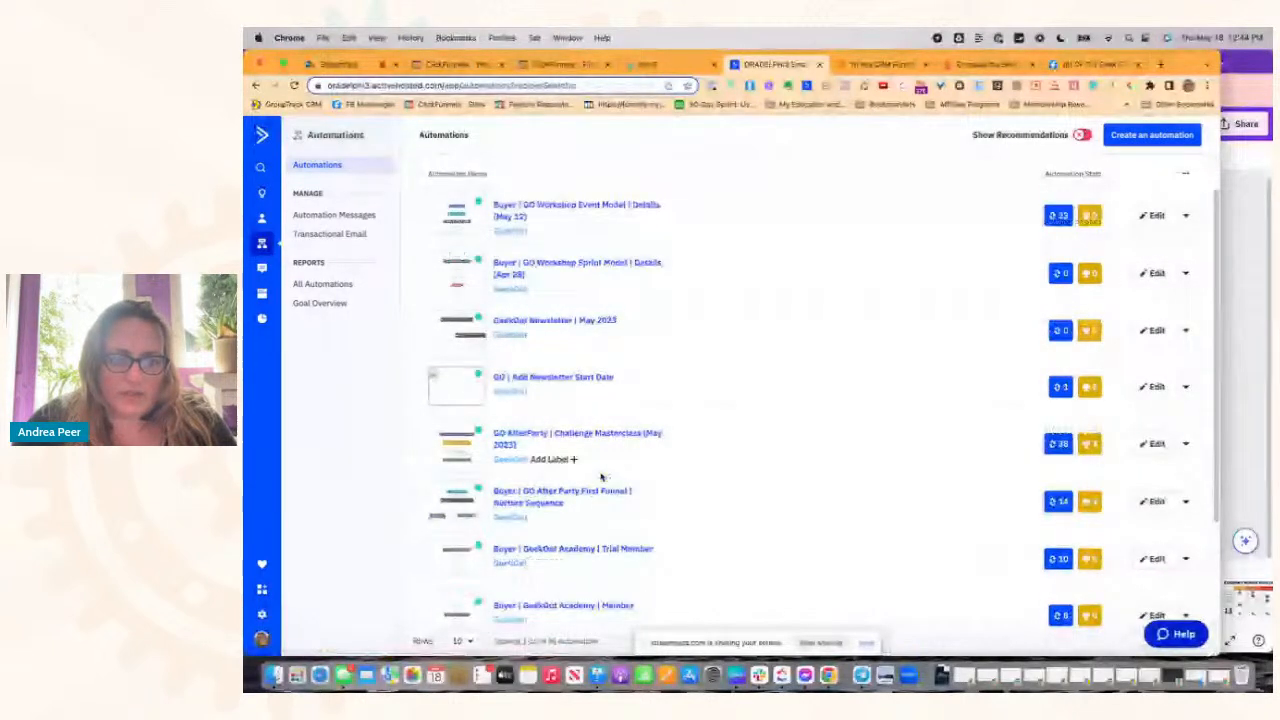
Step: Look through the existing ActiveCampaign automations and switch back to StreamYard
scroll(601, 477, down, 3)
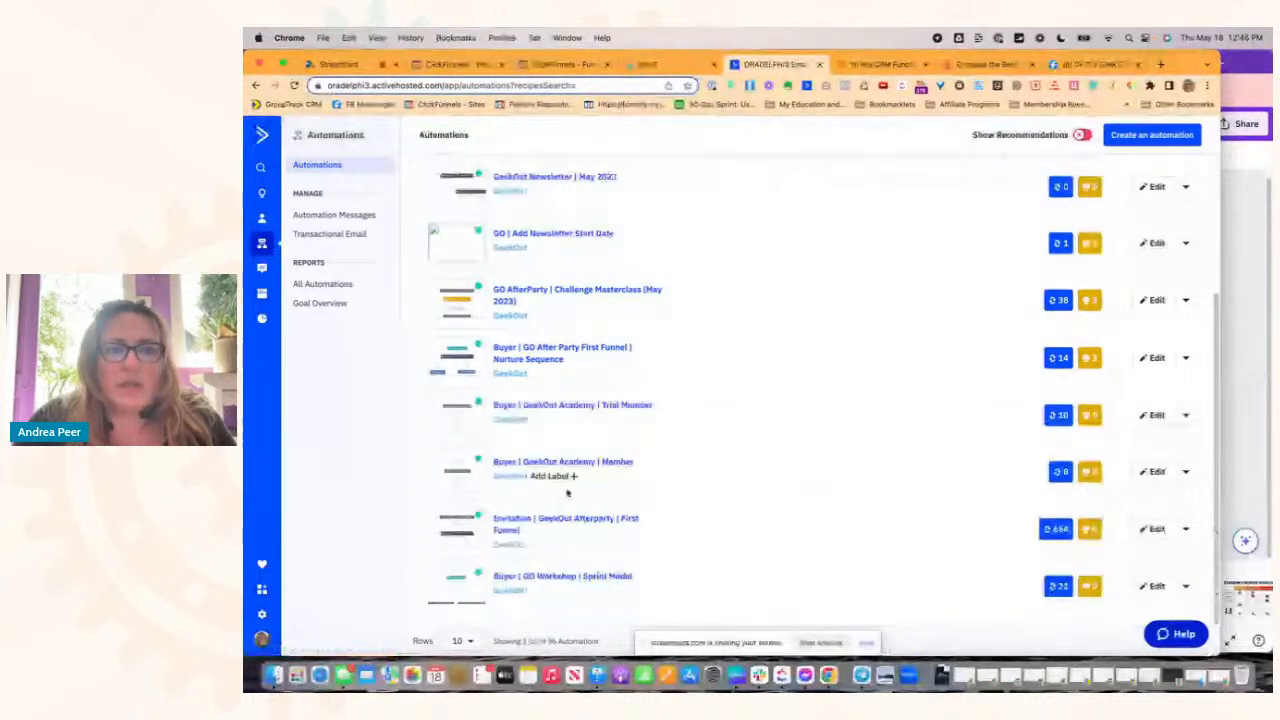
scroll(567, 492, up, 4)
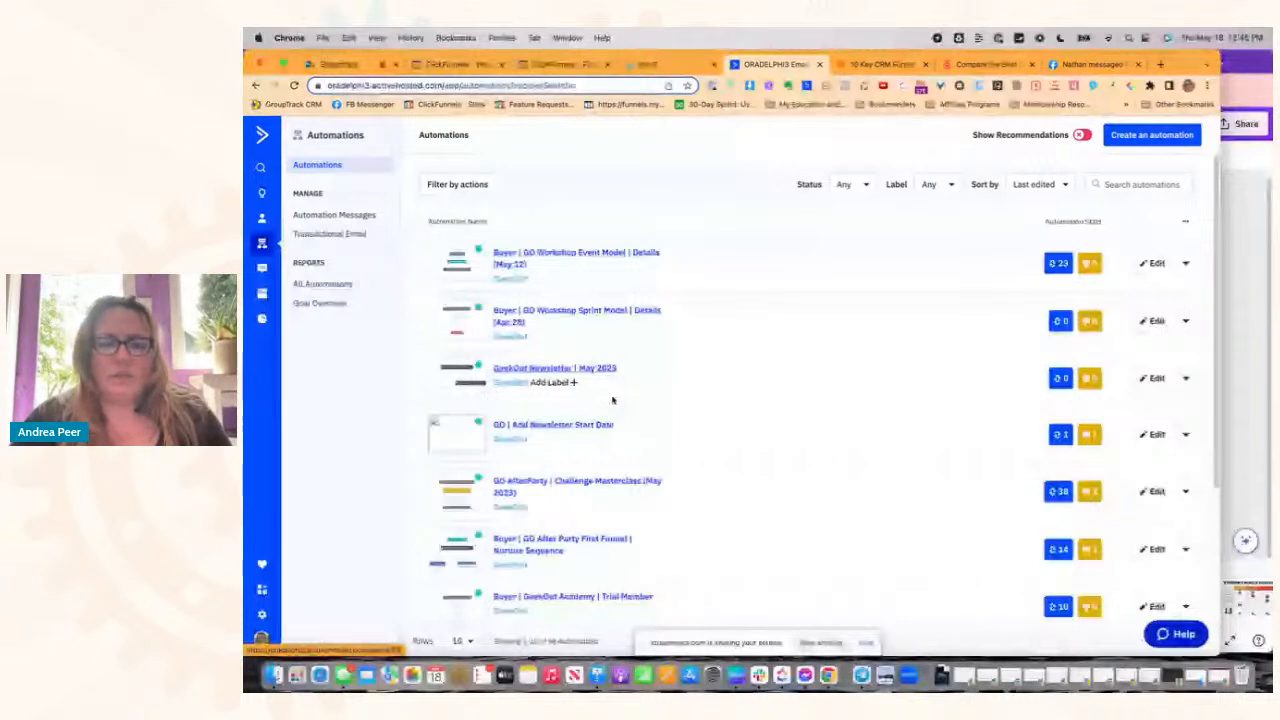
click(657, 481)
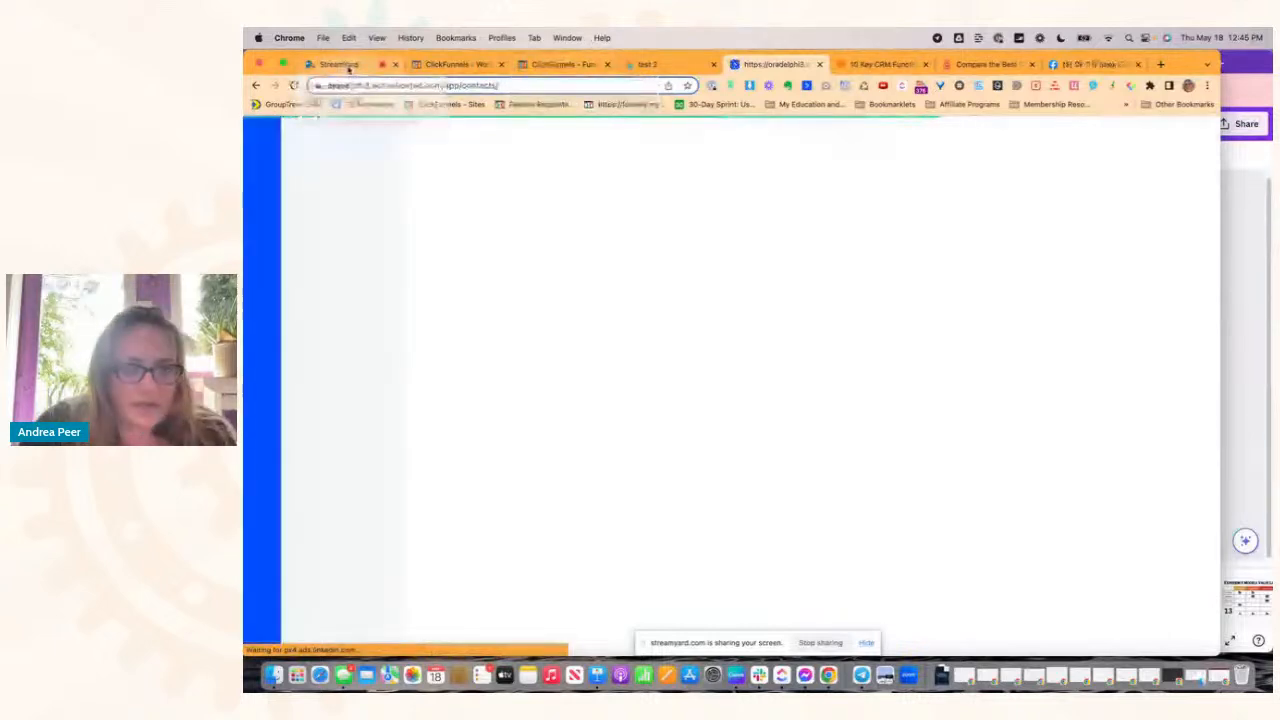
click(340, 64)
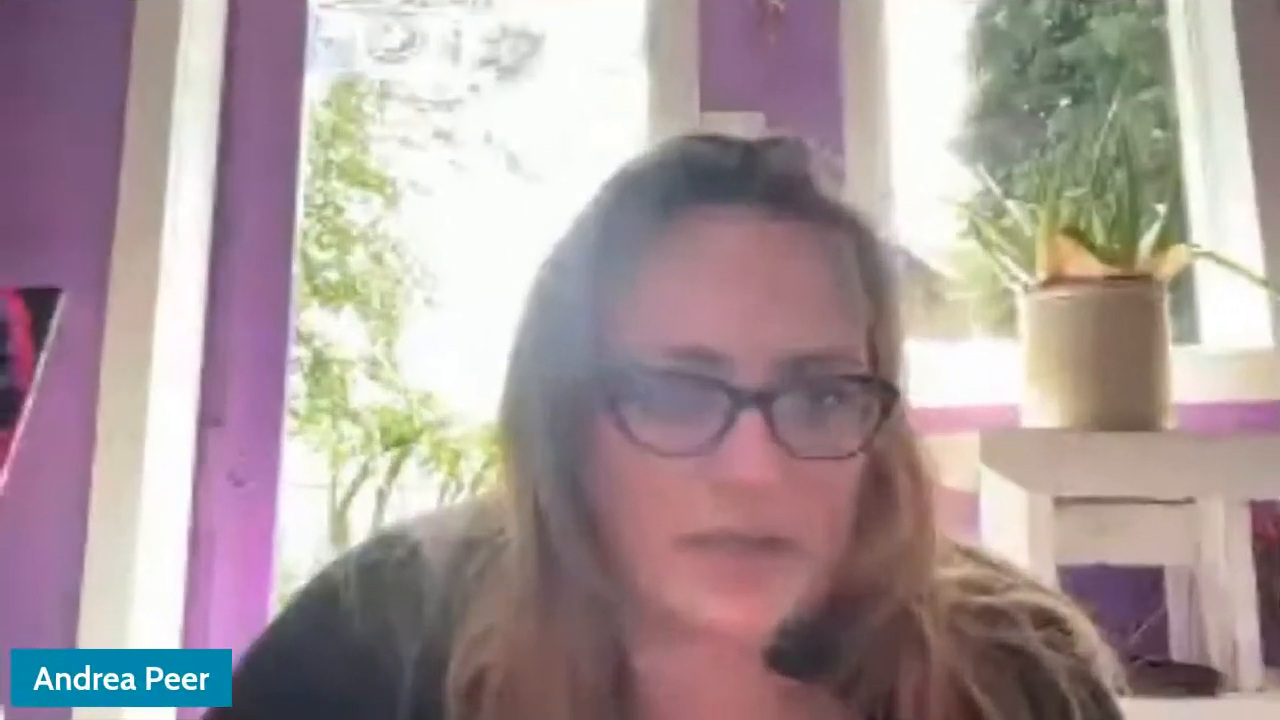
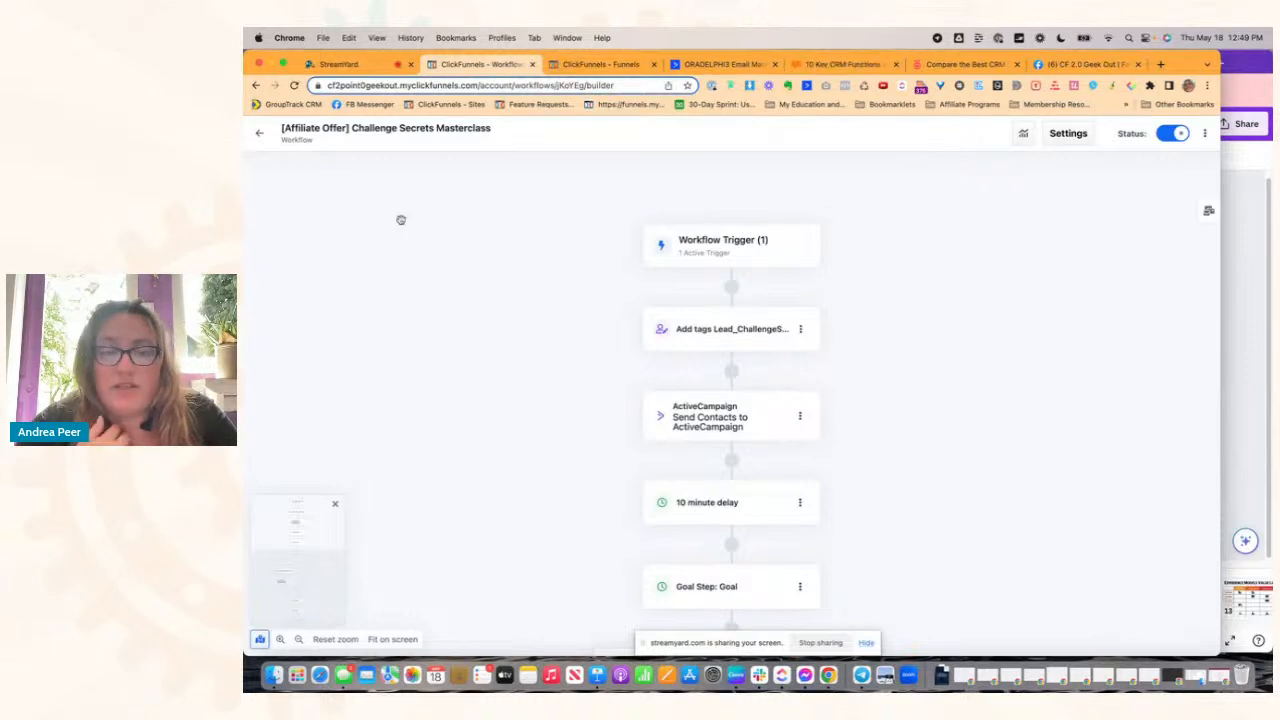
Step: Review the opt-in trigger and the add-tags step of the "[Affiliate Offer] Challenge Secrets Masterclass" workflow in ClickFunnels
click(737, 245)
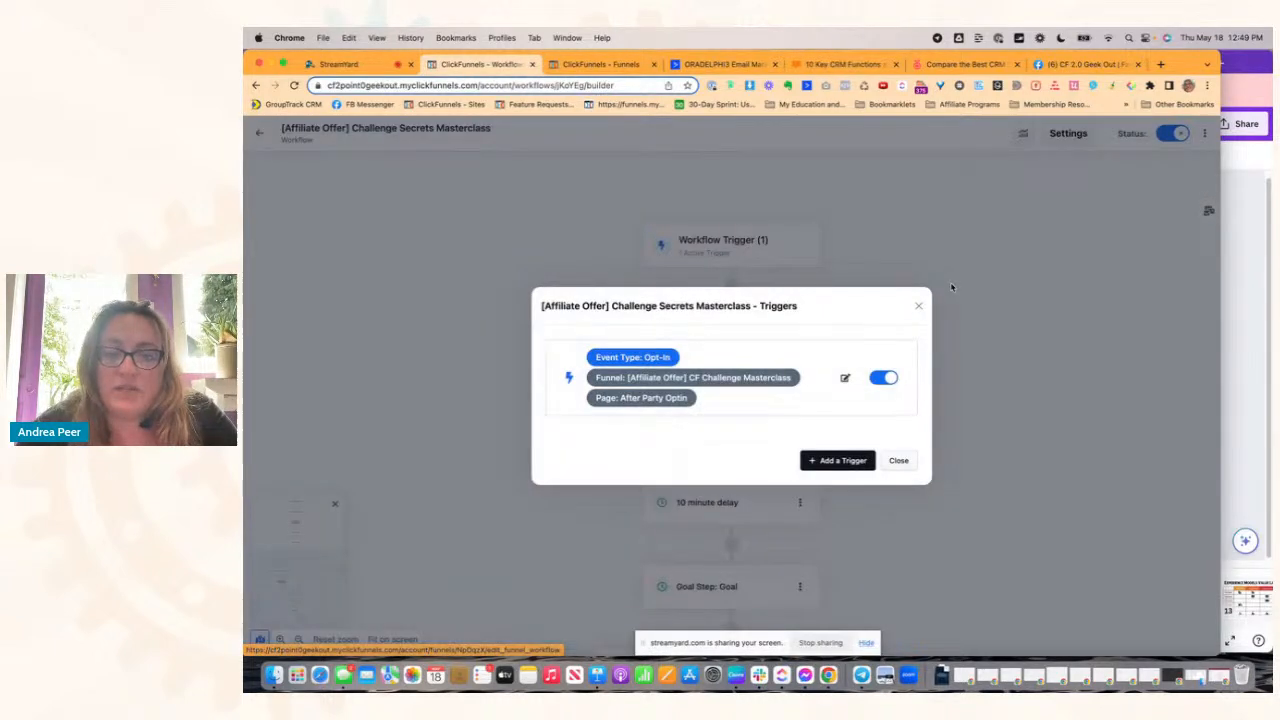
click(919, 308)
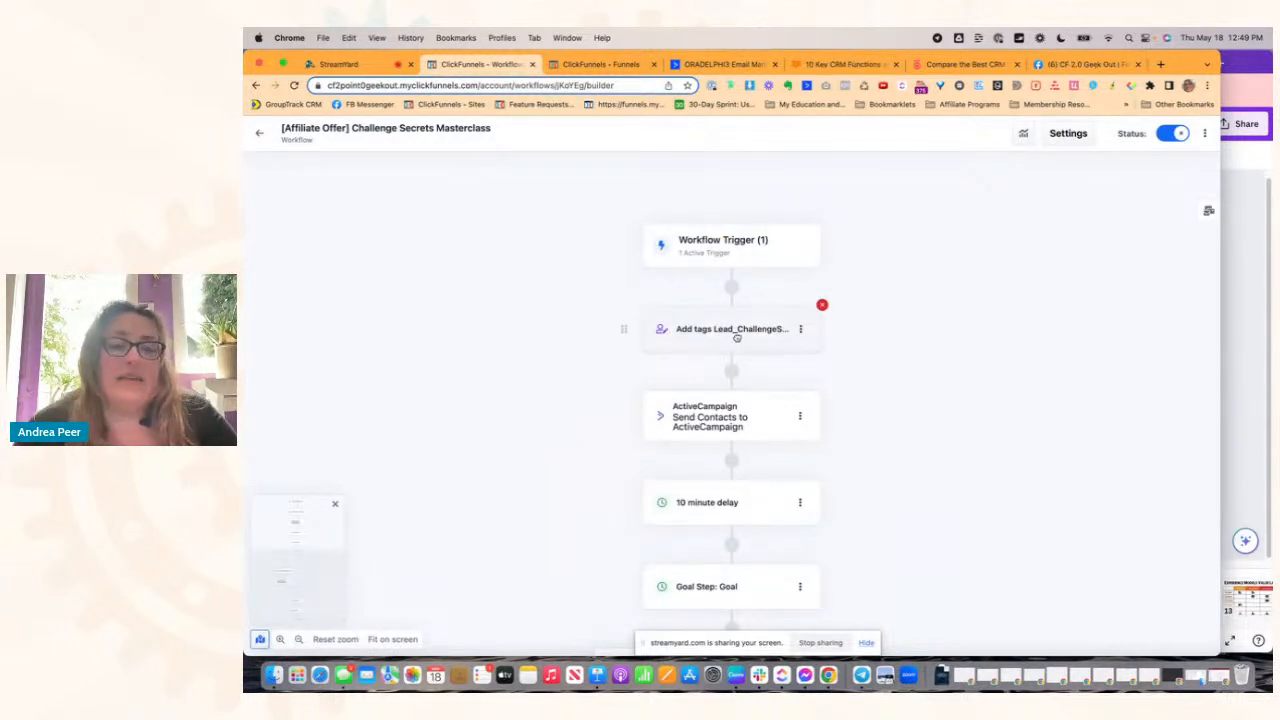
click(737, 338)
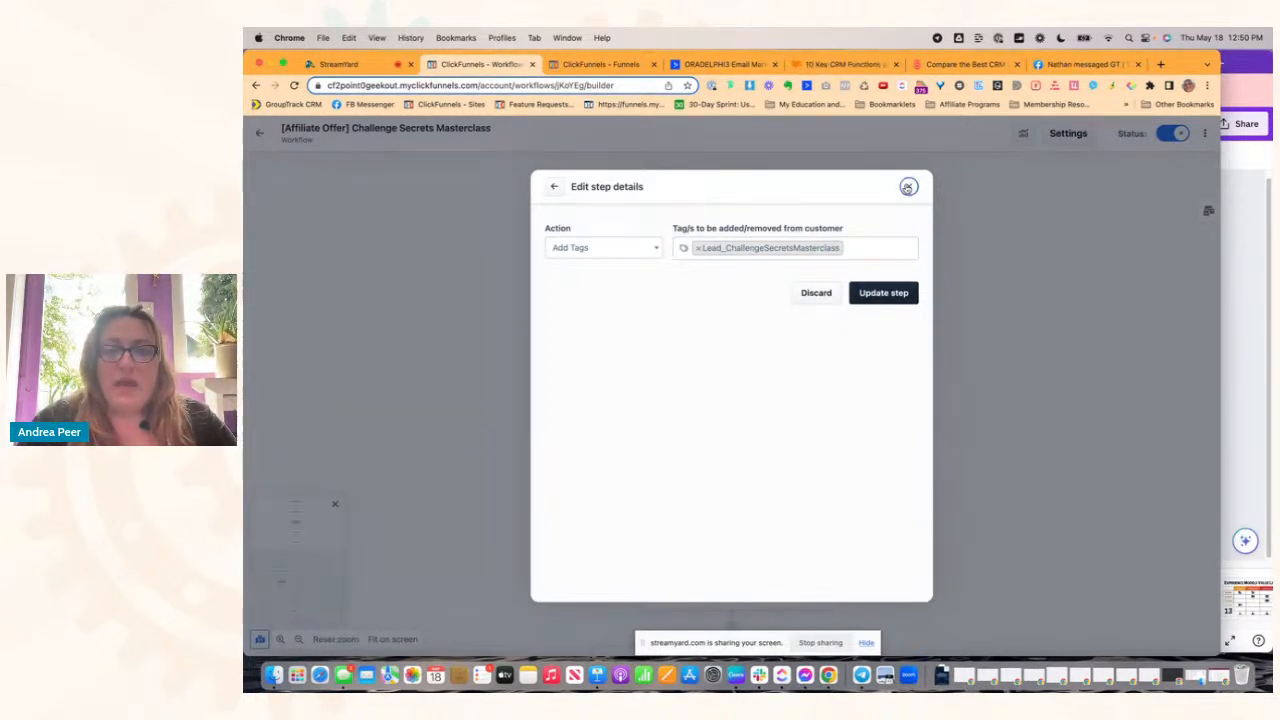
click(908, 186)
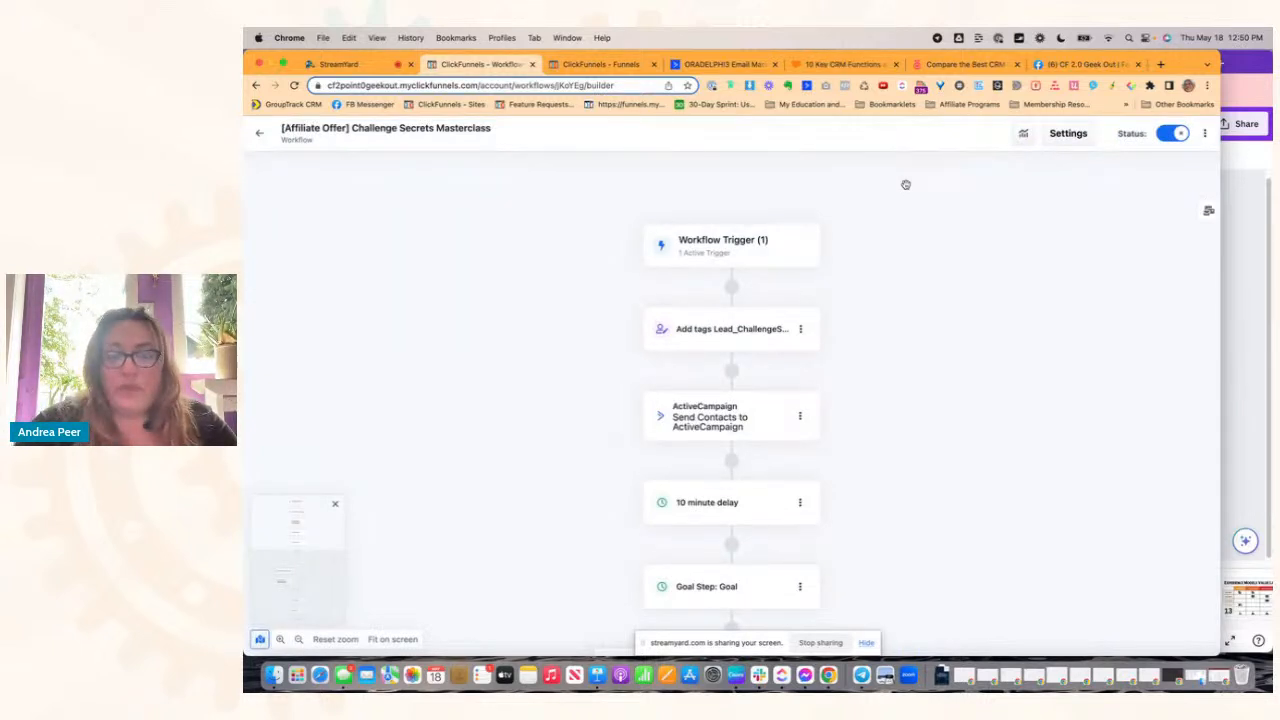
Step: Inspect the workflow's Send Contacts to ActiveCampaign step, checking its connected account, tag and full field mapping including Birthday
scroll(911, 343, down, 2)
click(741, 320)
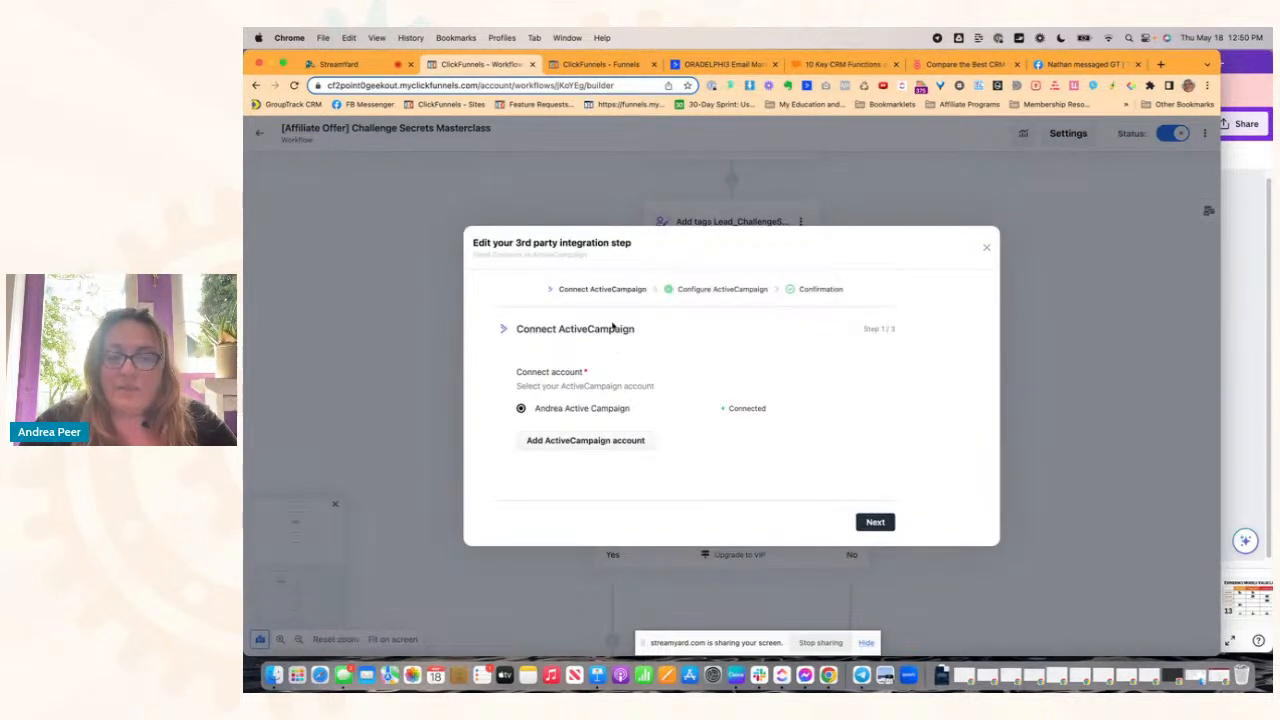
click(880, 523)
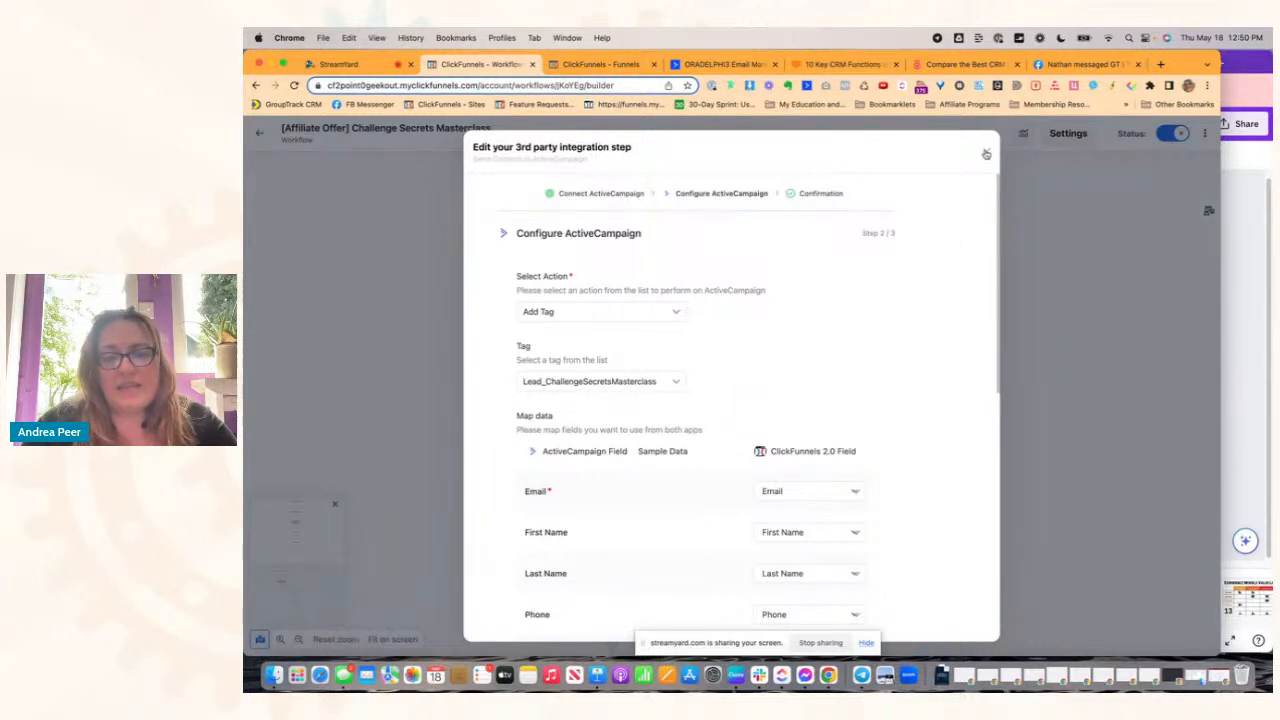
scroll(931, 360, down, 3)
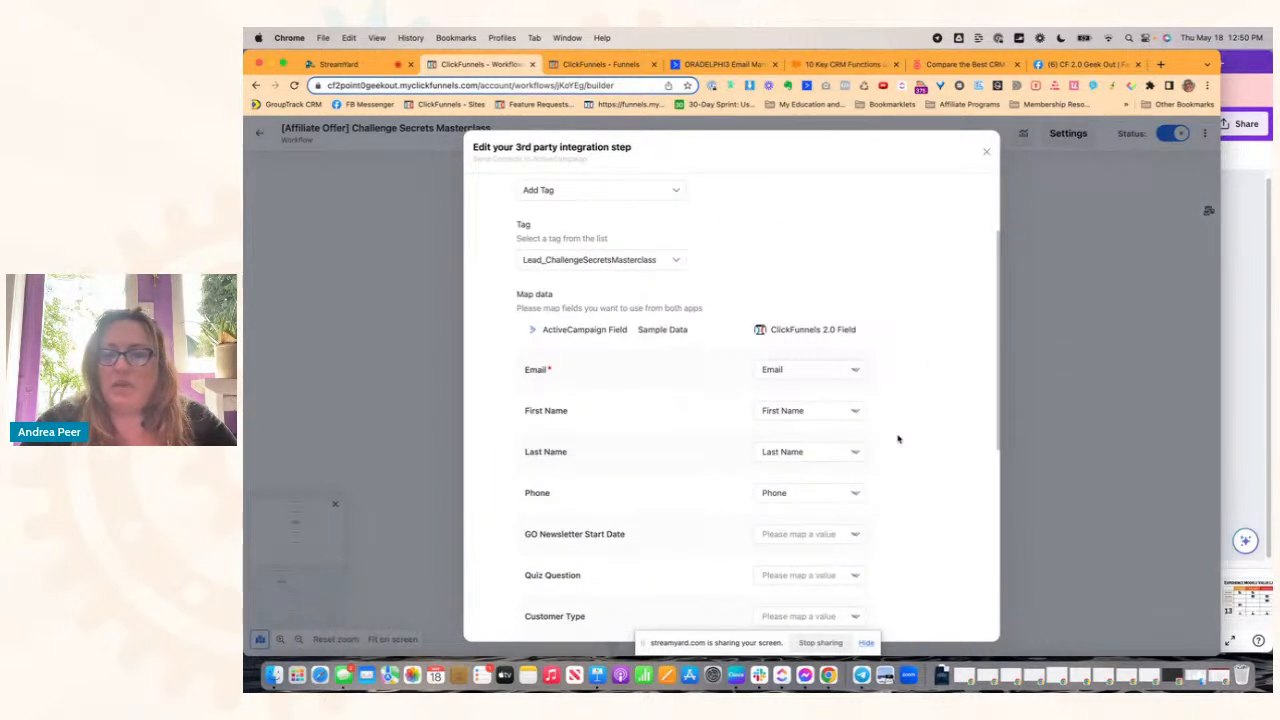
scroll(901, 448, down, 9)
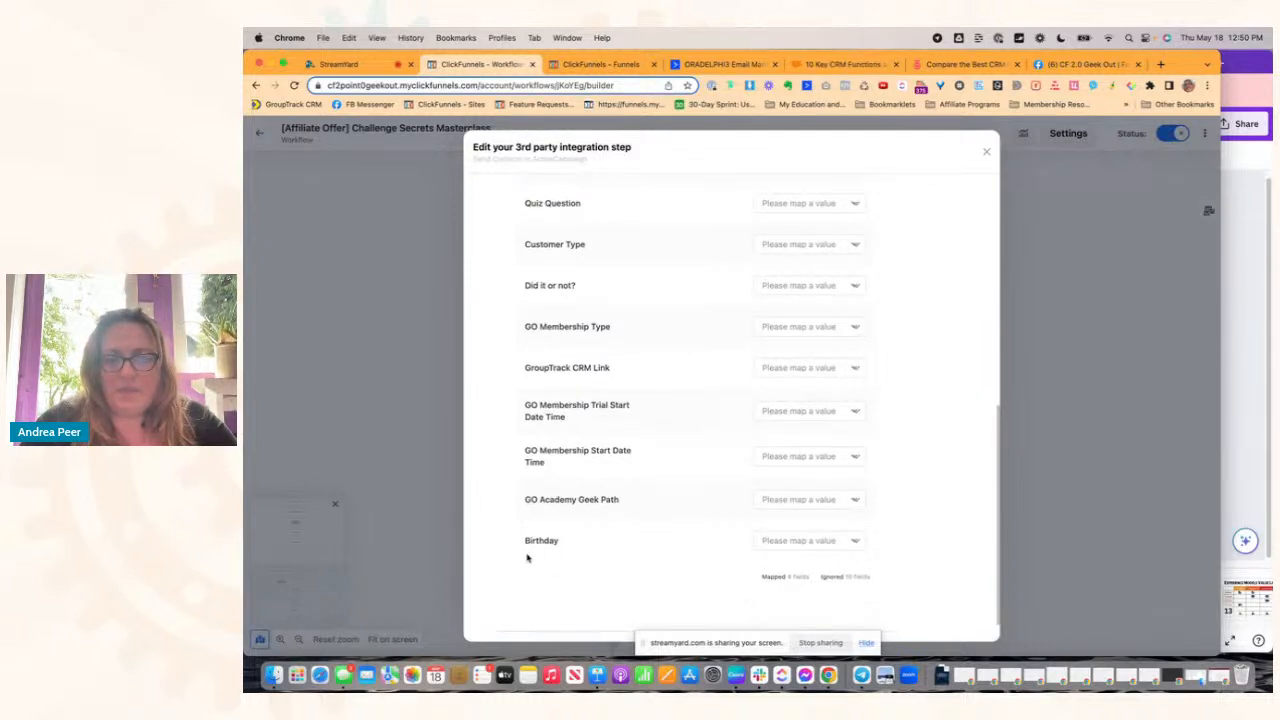
scroll(920, 400, up, 12)
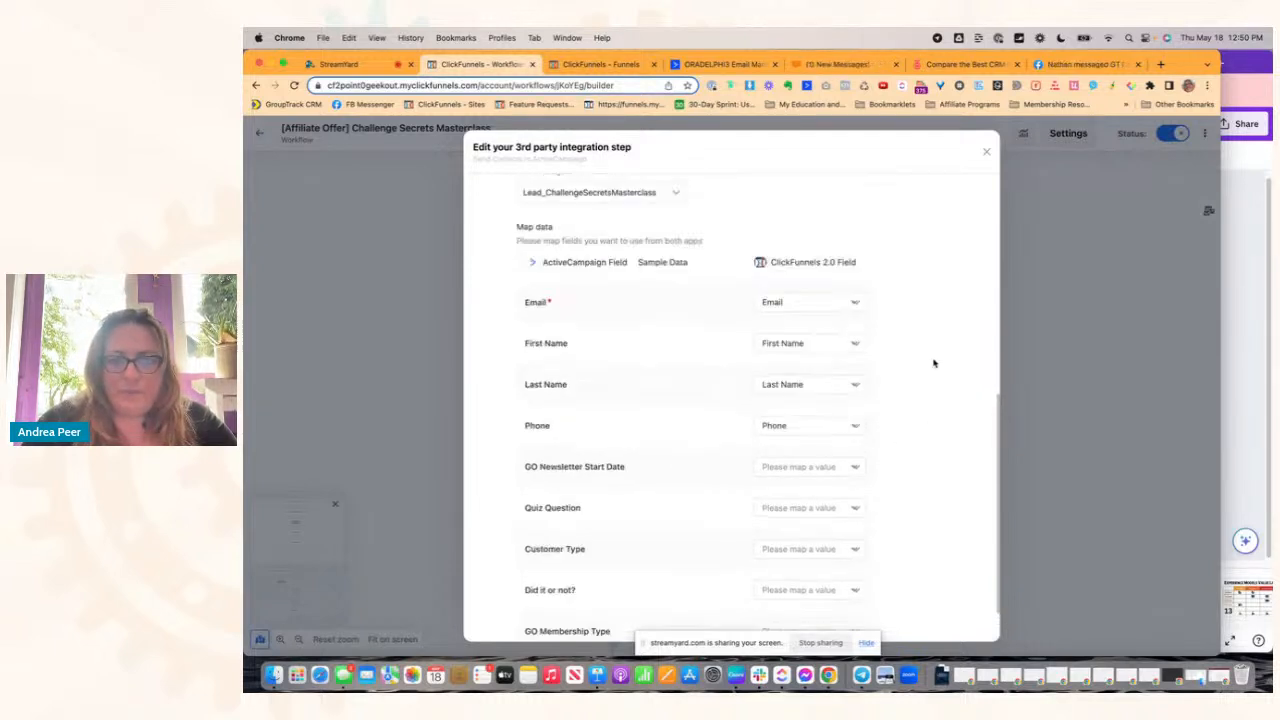
click(985, 156)
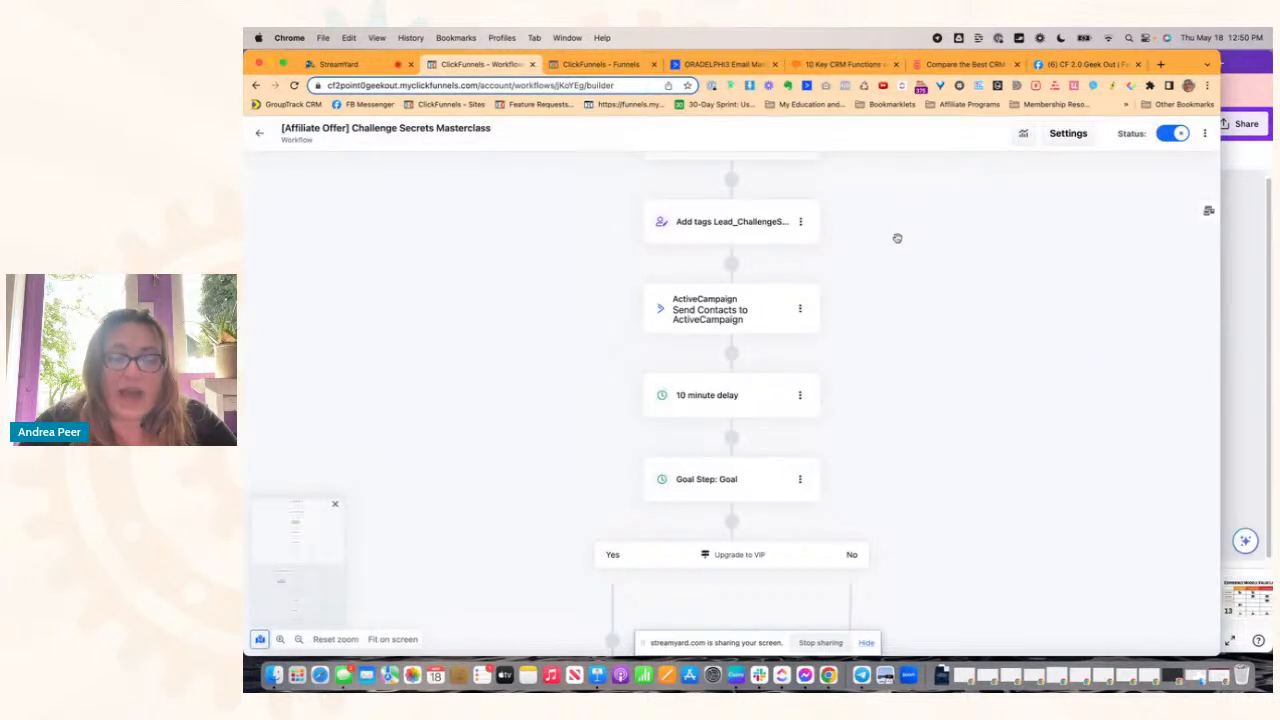
Step: Review the workflow's sequence from its trigger through the goal step to the Upgrade to VIP split
scroll(897, 238, up, 1)
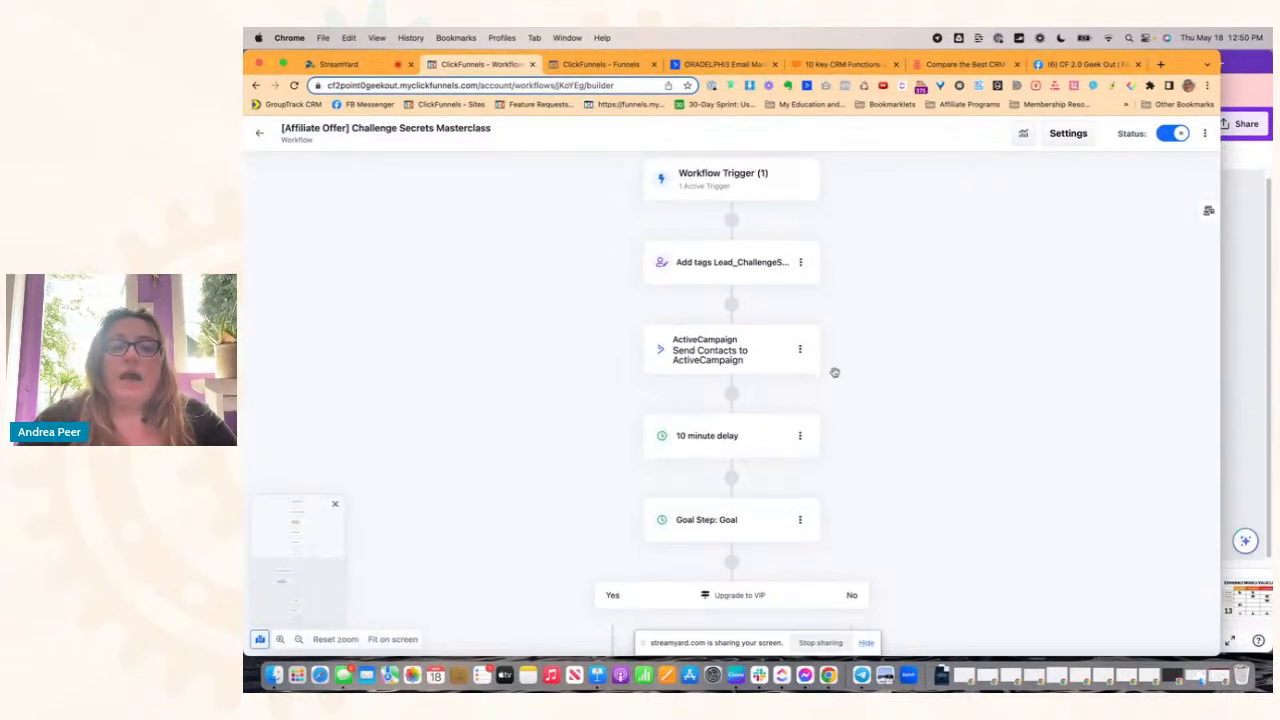
scroll(835, 372, down, 4)
scroll(835, 376, down, 2)
scroll(834, 372, up, 4)
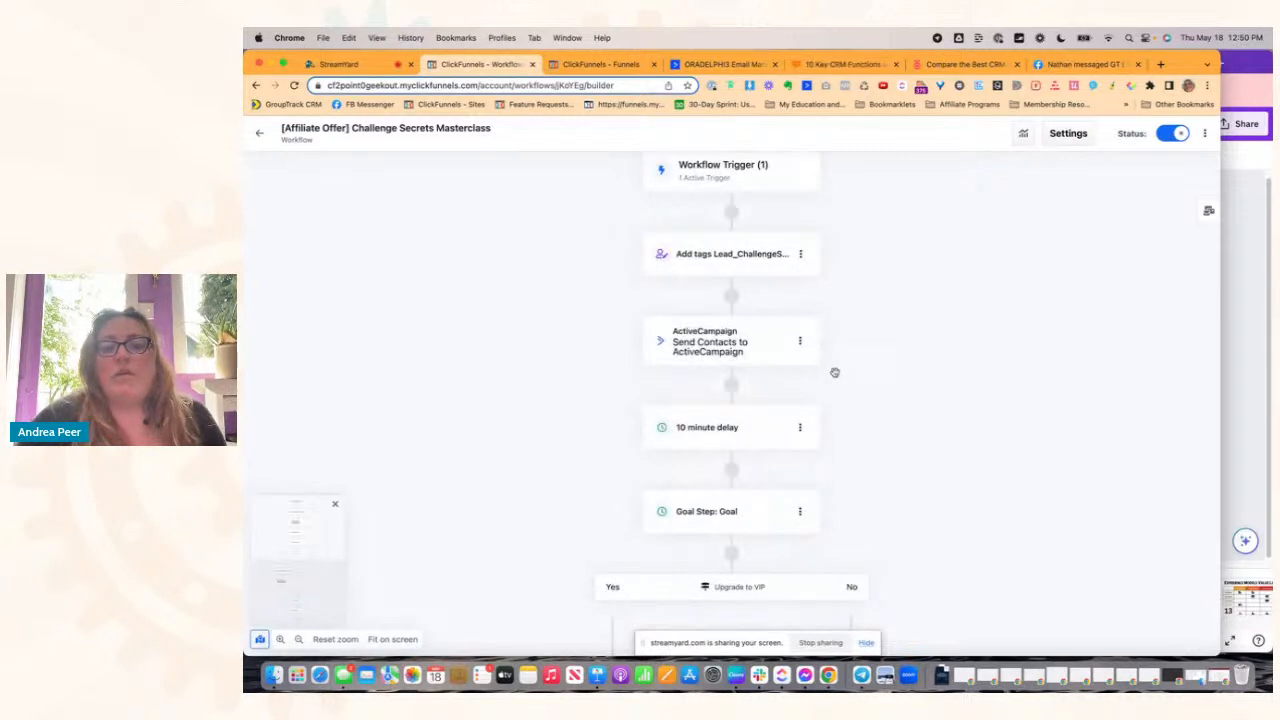
scroll(835, 372, down, 3)
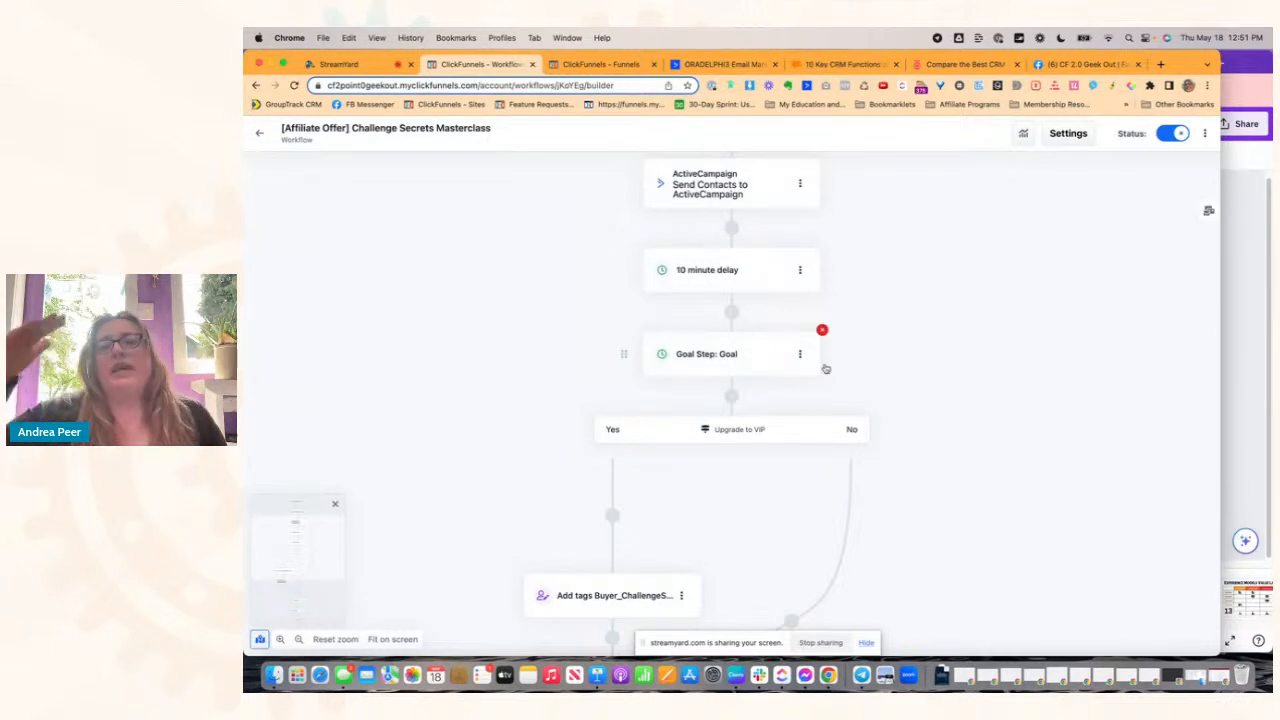
Step: Bring the shared screen back onto the StreamYard stage and switch to the contact's record in ActiveCampaign
click(717, 64)
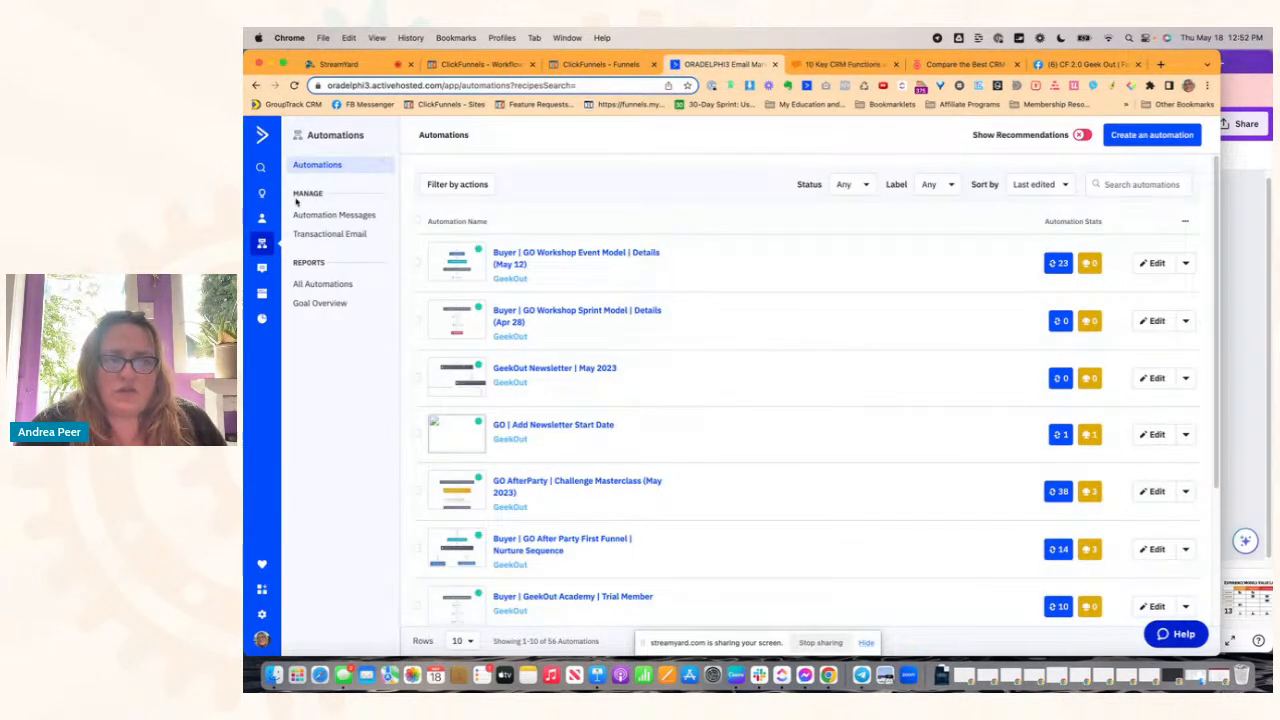
click(354, 66)
click(407, 571)
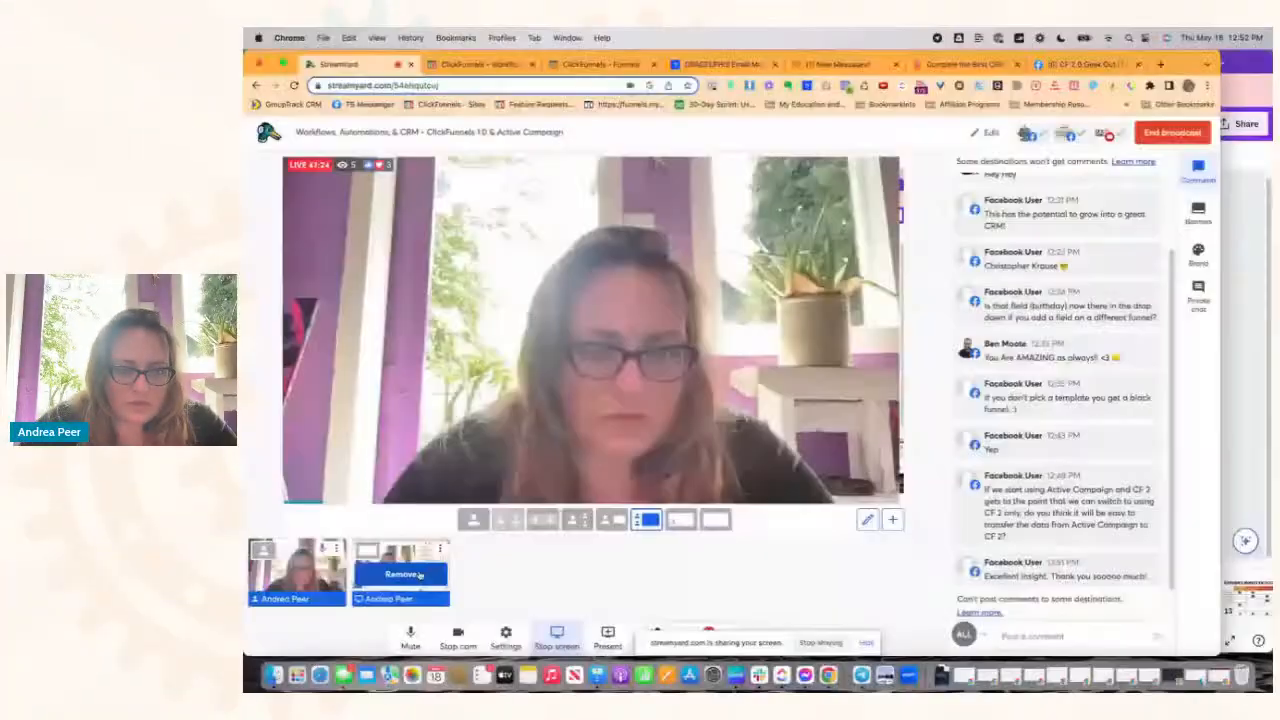
click(722, 64)
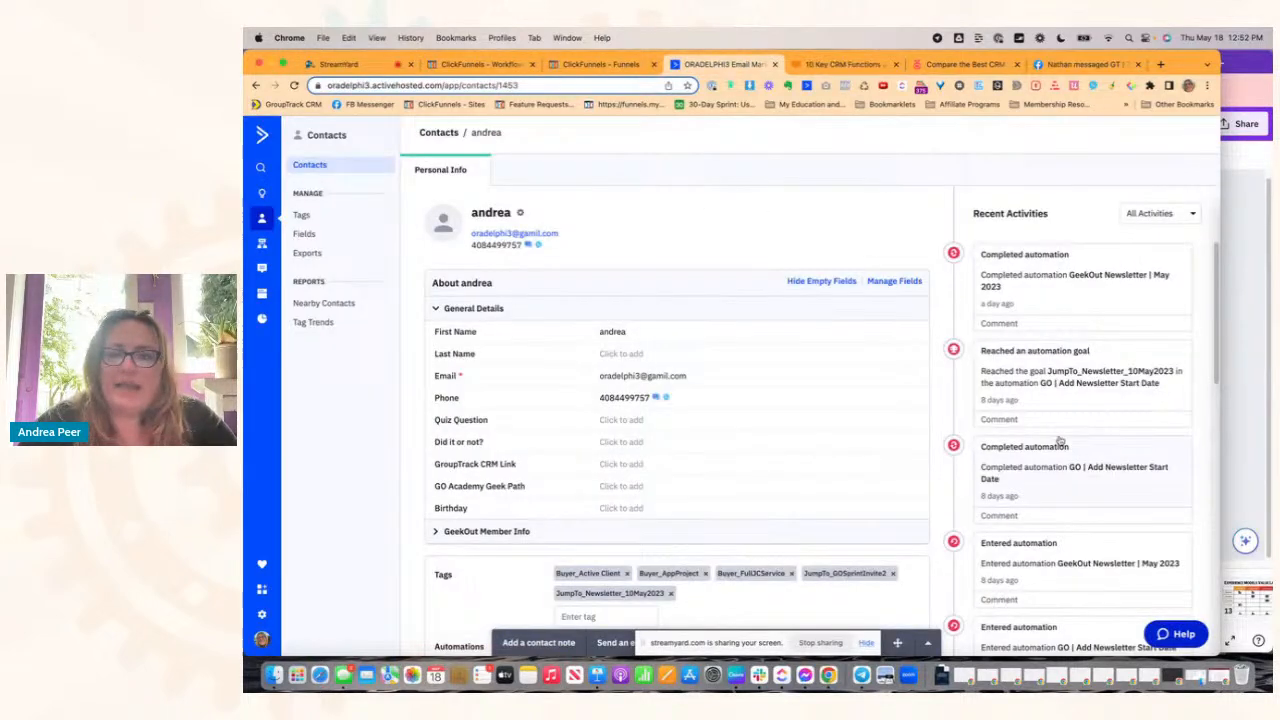
Step: Review the contact's recent activities in ActiveCampaign, from the newest automation entries back to the first list subscription
scroll(1058, 442, down, 10)
scroll(1060, 441, down, 2)
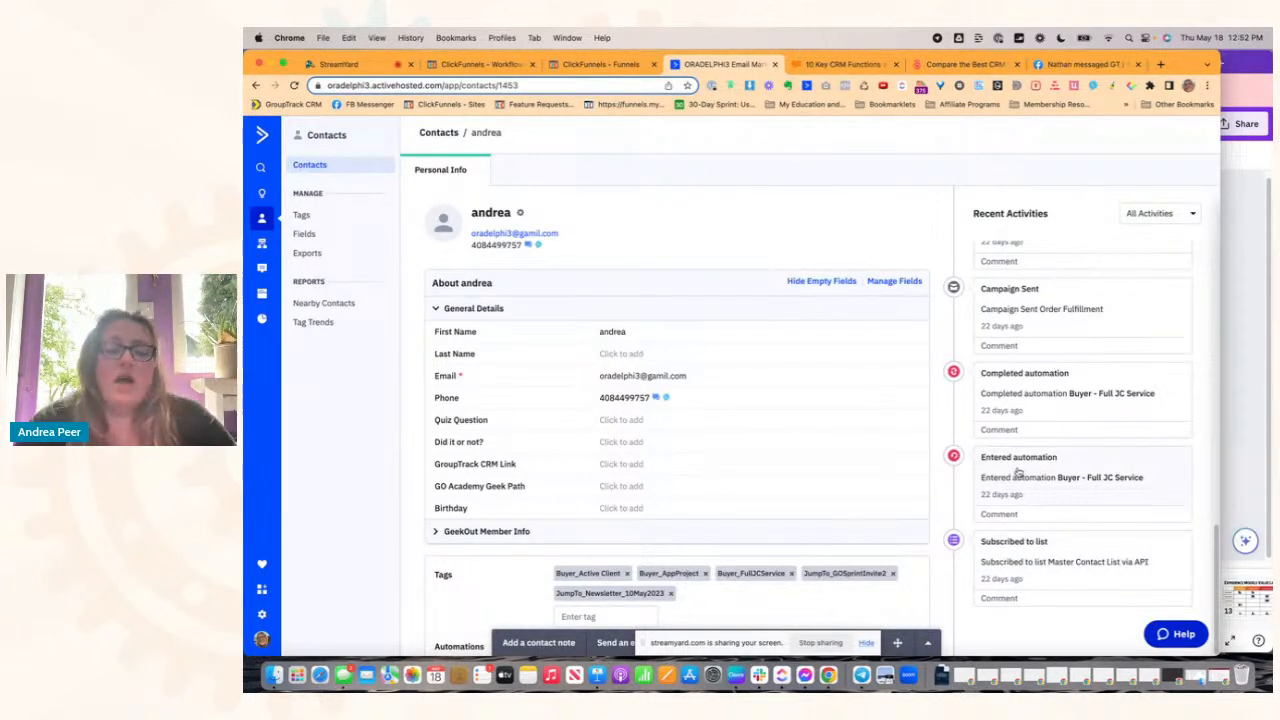
scroll(1040, 405, up, 5)
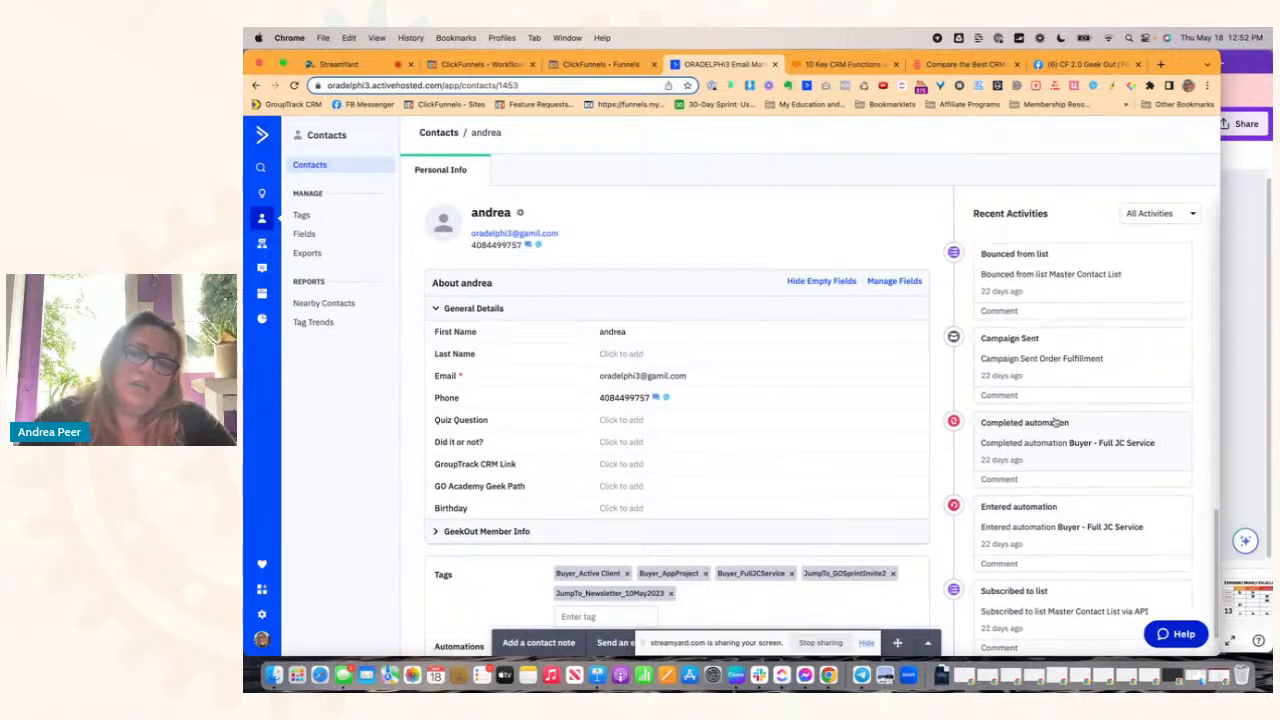
scroll(1030, 430, up, 4)
scroll(1040, 430, up, 3)
scroll(1060, 435, up, 9)
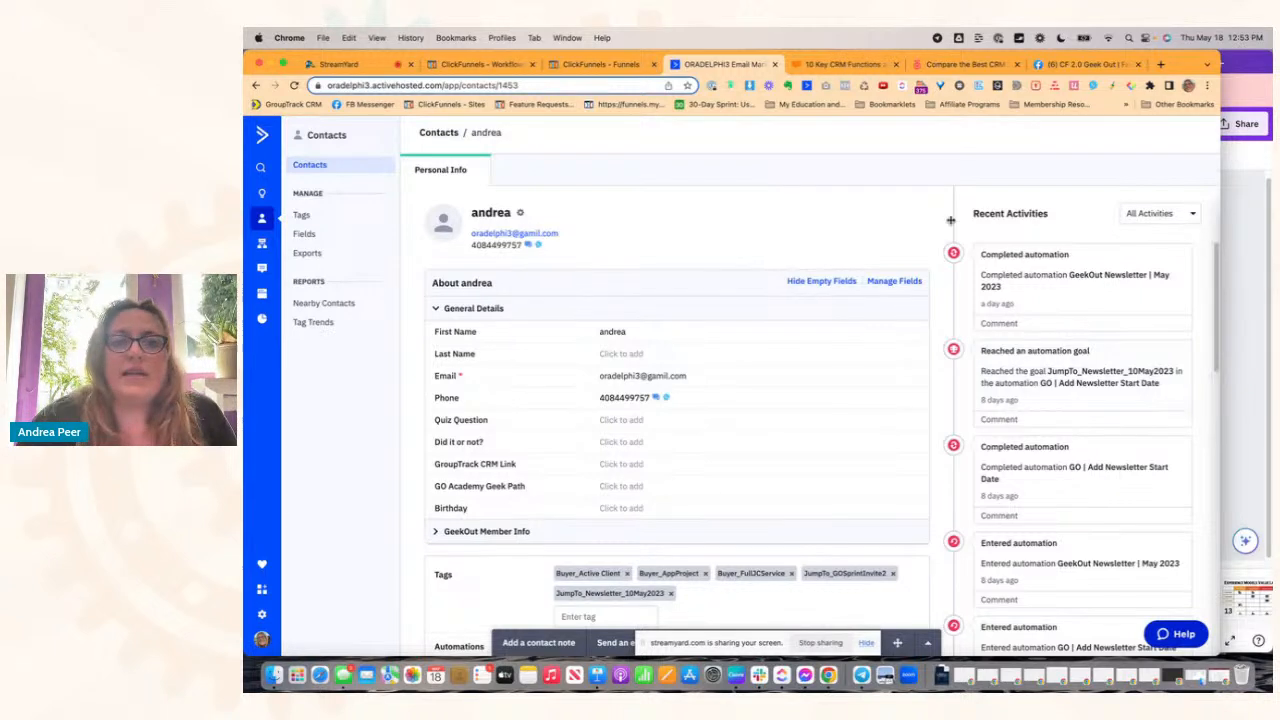
Step: Switch to ClickFunnels, leave the Challenge Secrets Masterclass workflow, and bring up the contact's record overview
click(476, 64)
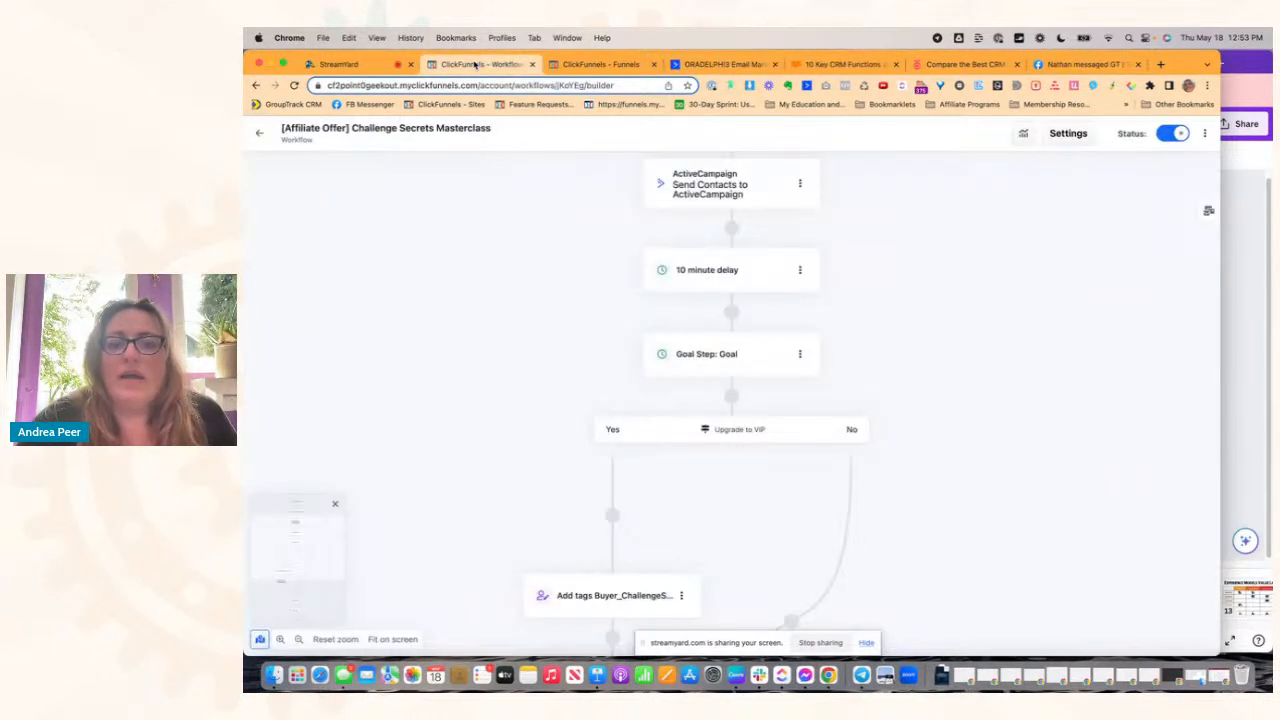
click(261, 134)
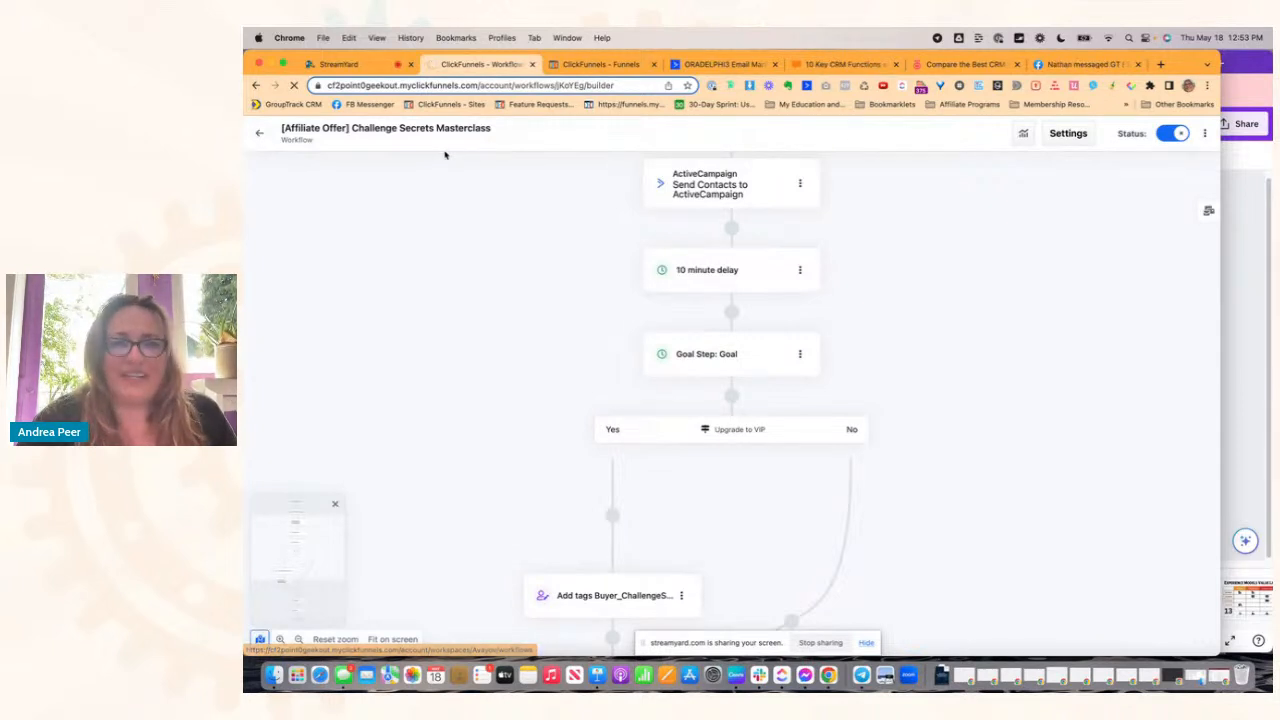
click(608, 66)
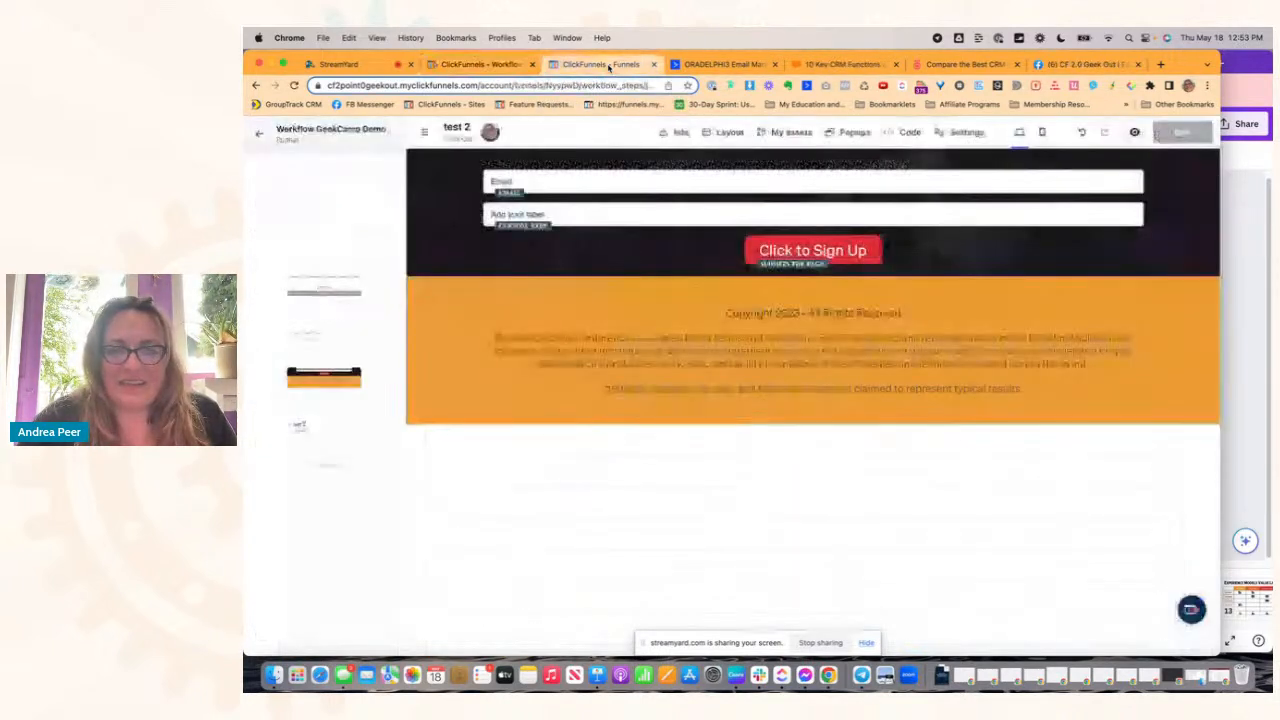
click(485, 65)
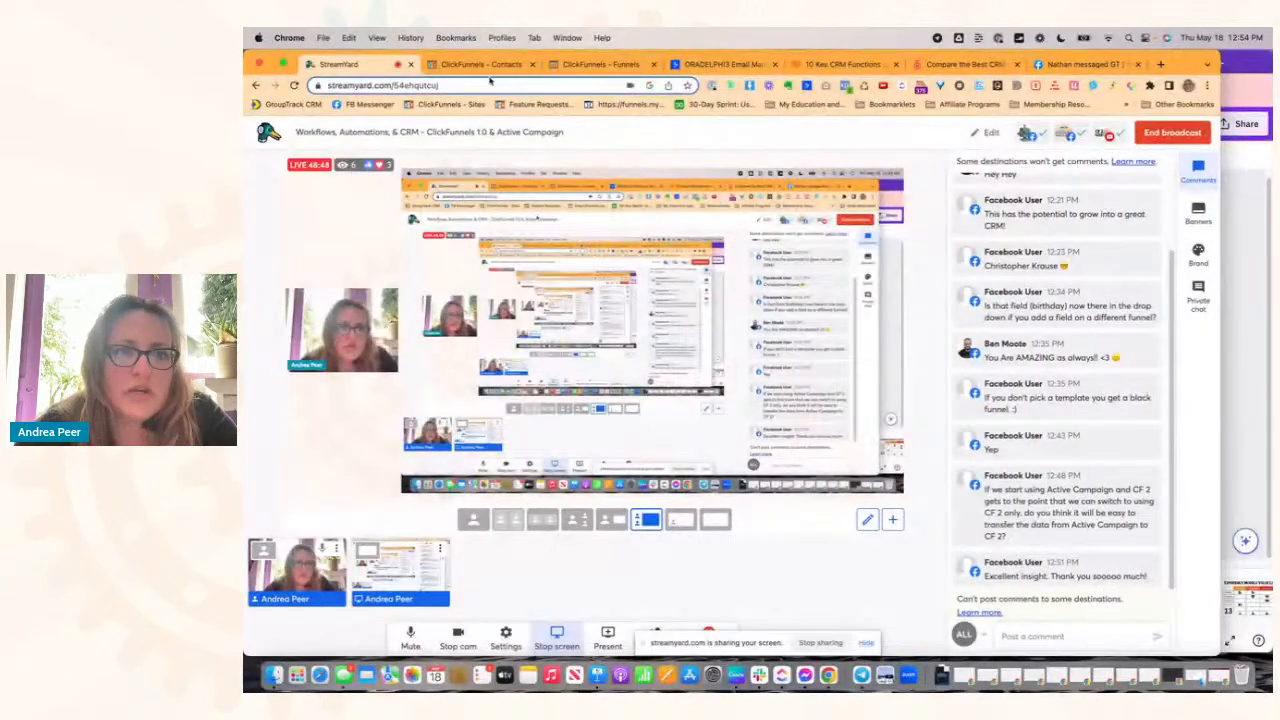
click(489, 65)
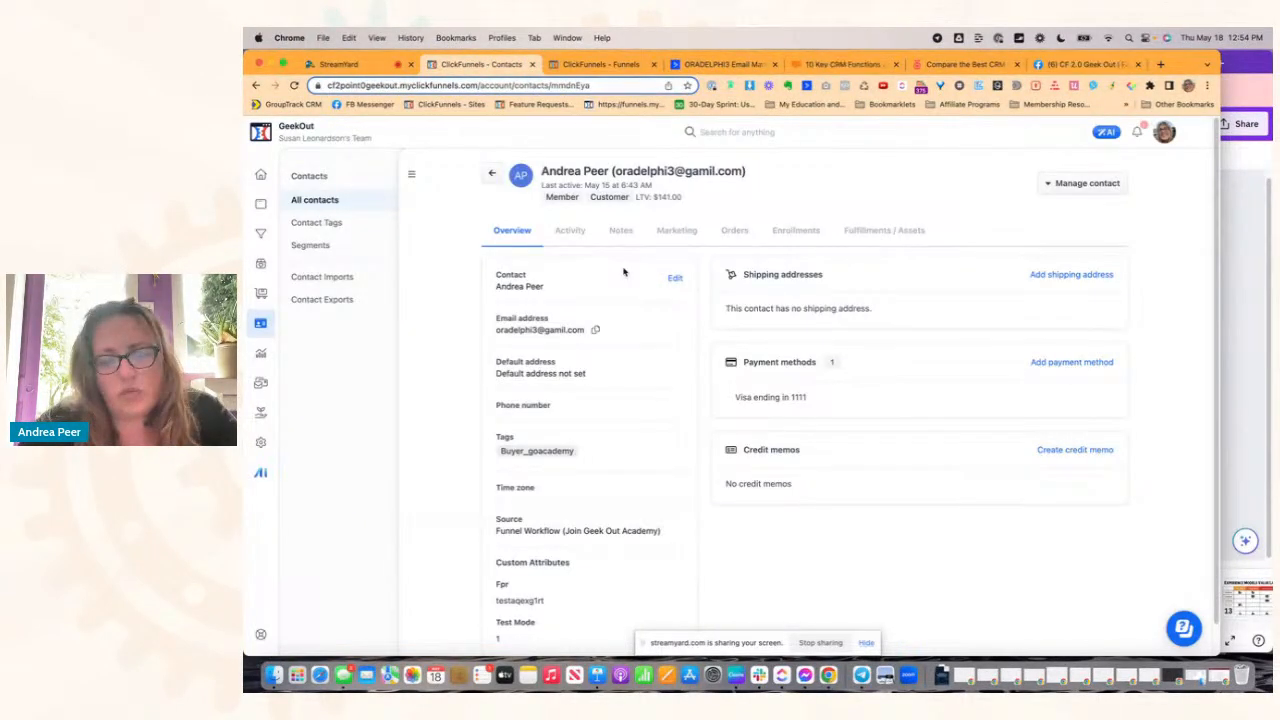
Step: Examine the contact's activity history in ClickFunnels, including opt-ins, purchases, applied tags and Geek Out Academy workflow steps
click(571, 230)
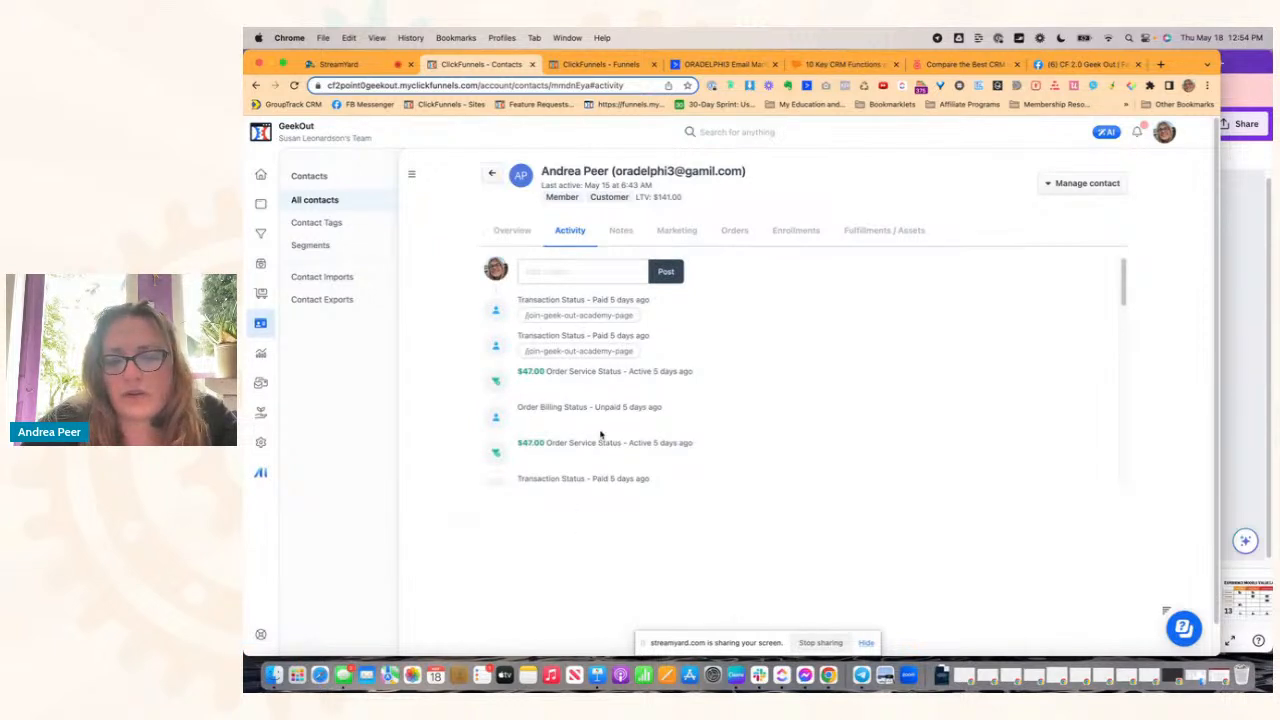
scroll(601, 434, down, 10)
scroll(601, 434, down, 3)
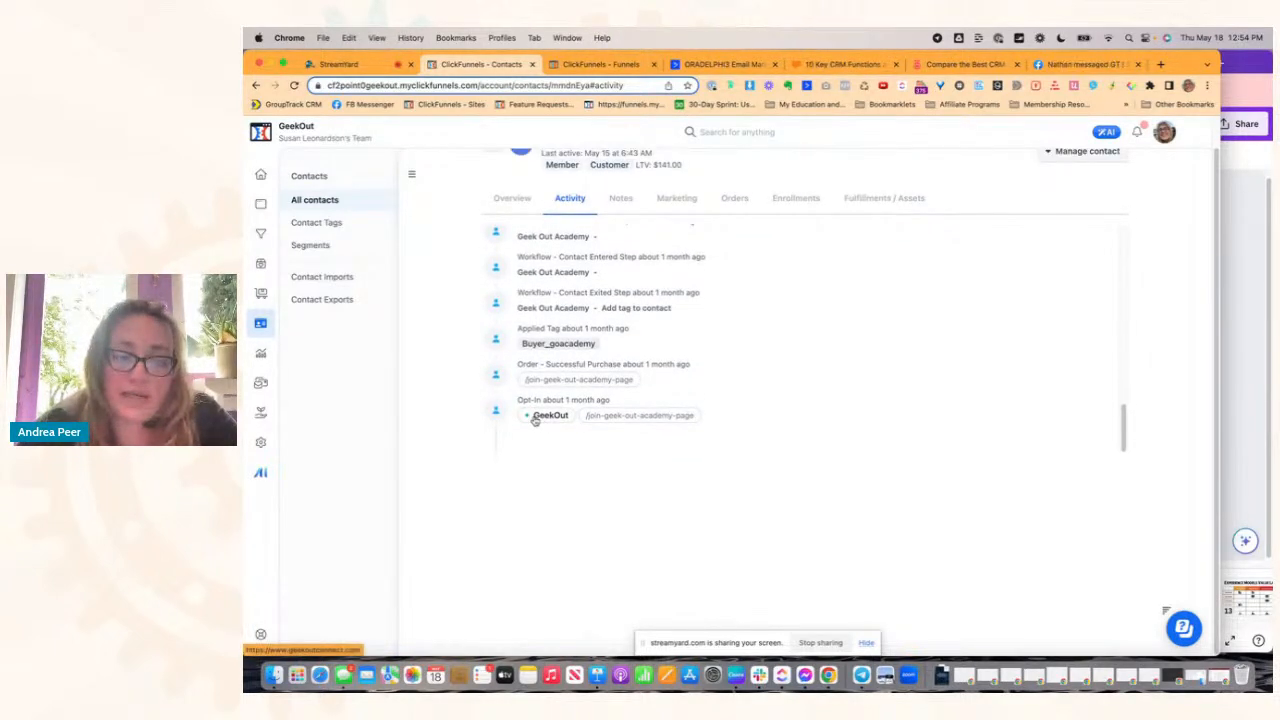
scroll(569, 397, up, 1)
scroll(549, 330, up, 2)
scroll(549, 330, up, 6)
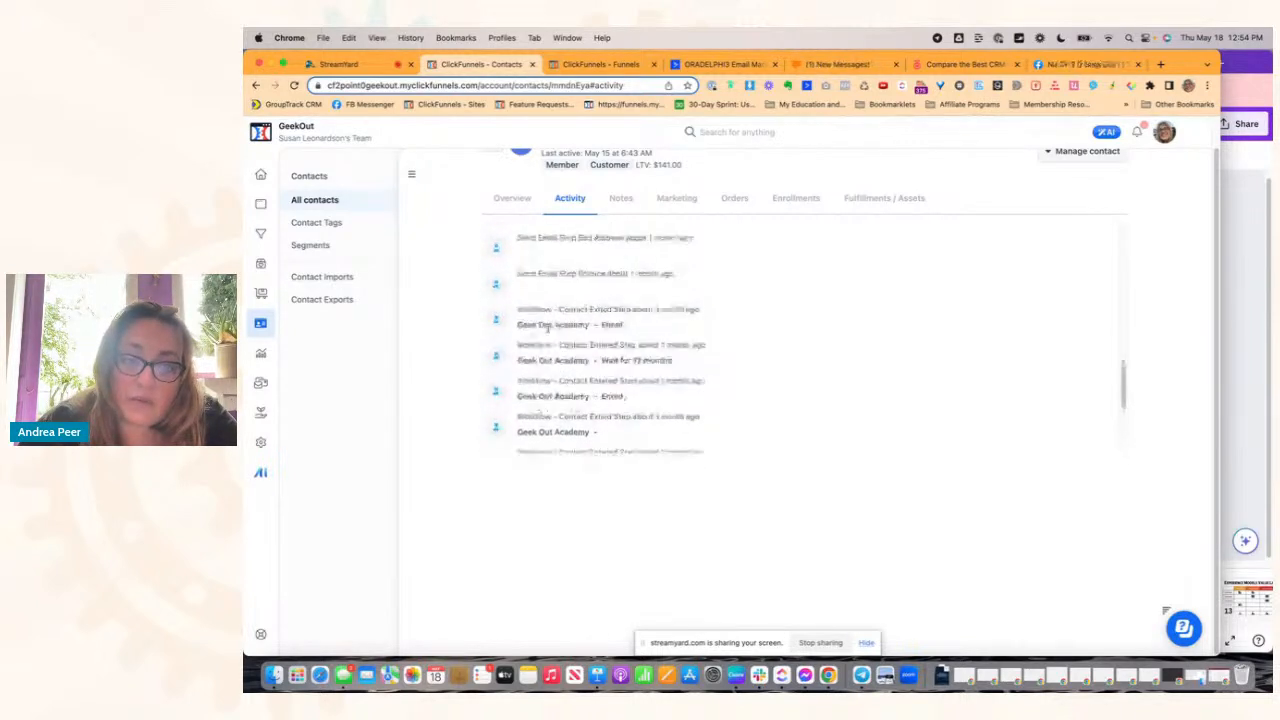
scroll(548, 328, up, 4)
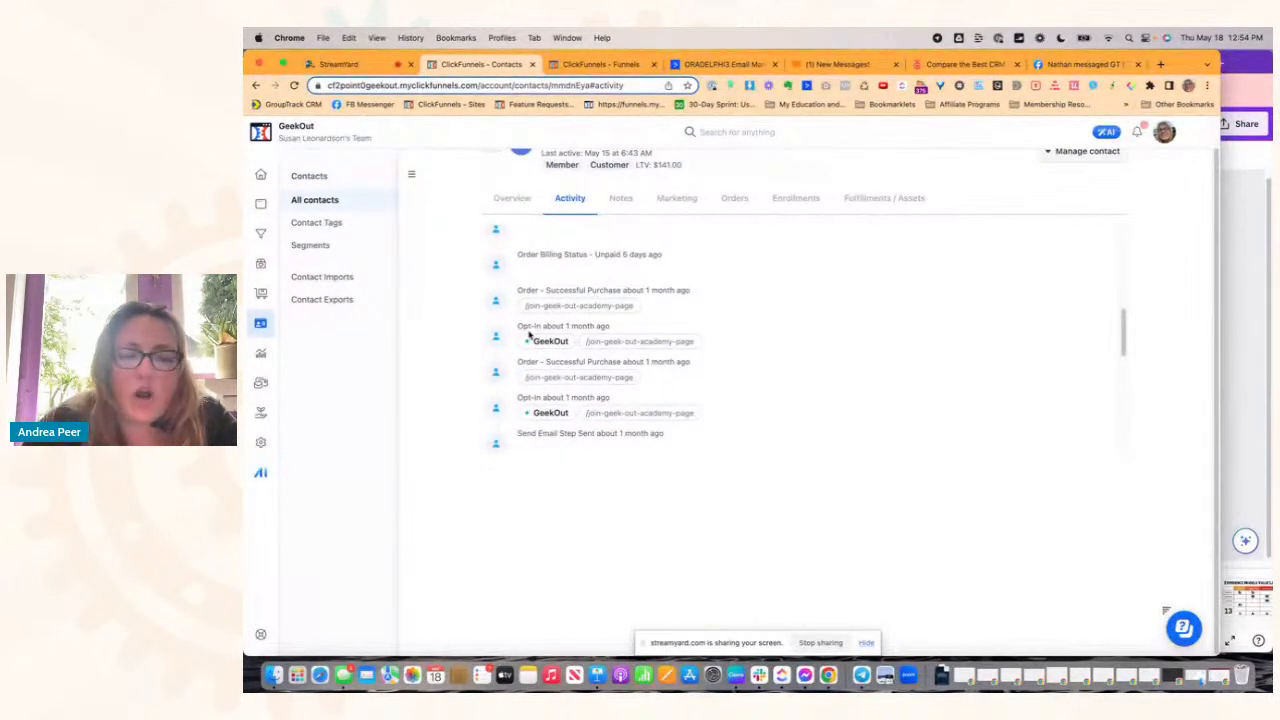
scroll(530, 335, up, 4)
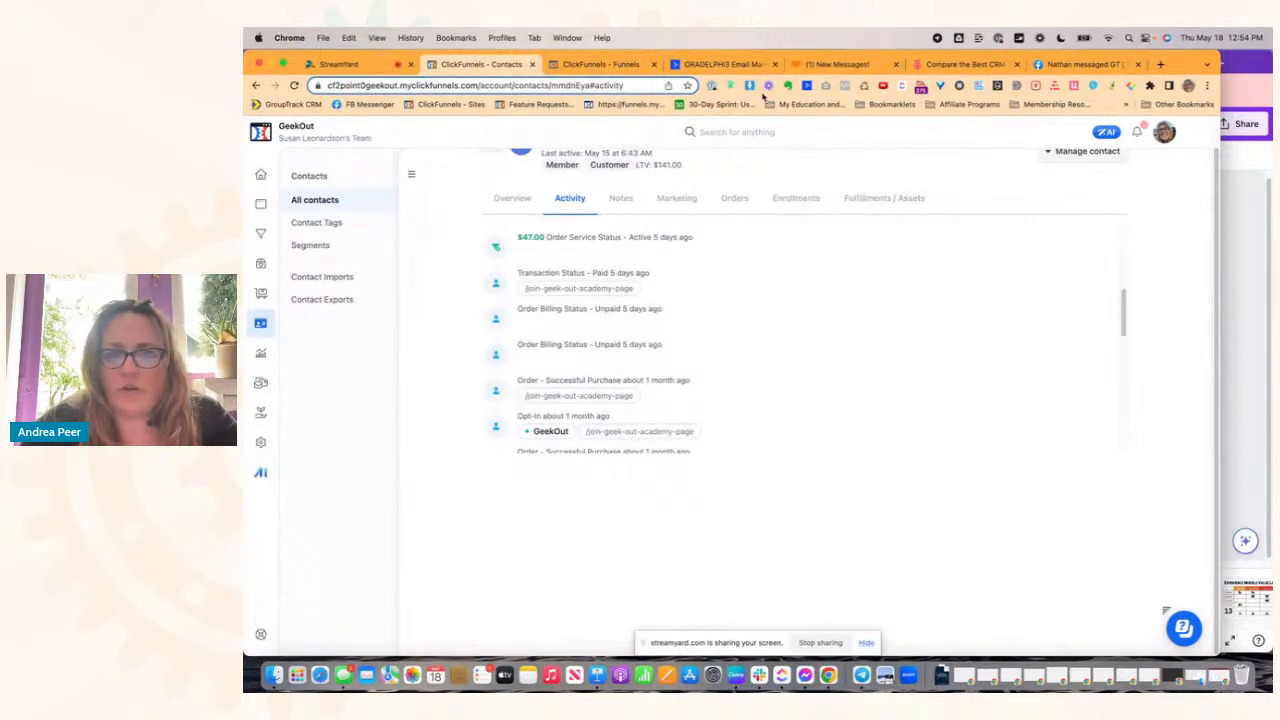
Step: Switch to the contact's ActiveCampaign record, check the oldest activities, and add a contact note reading "test"
click(707, 62)
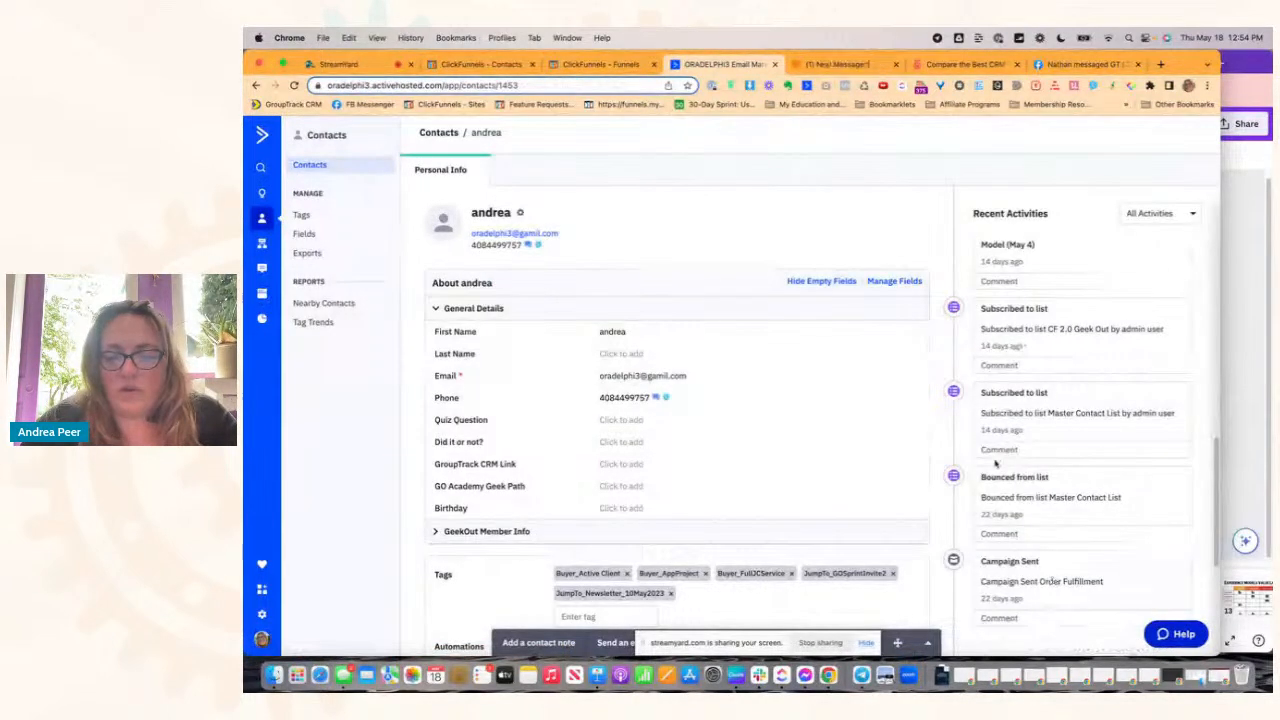
scroll(1058, 492, down, 5)
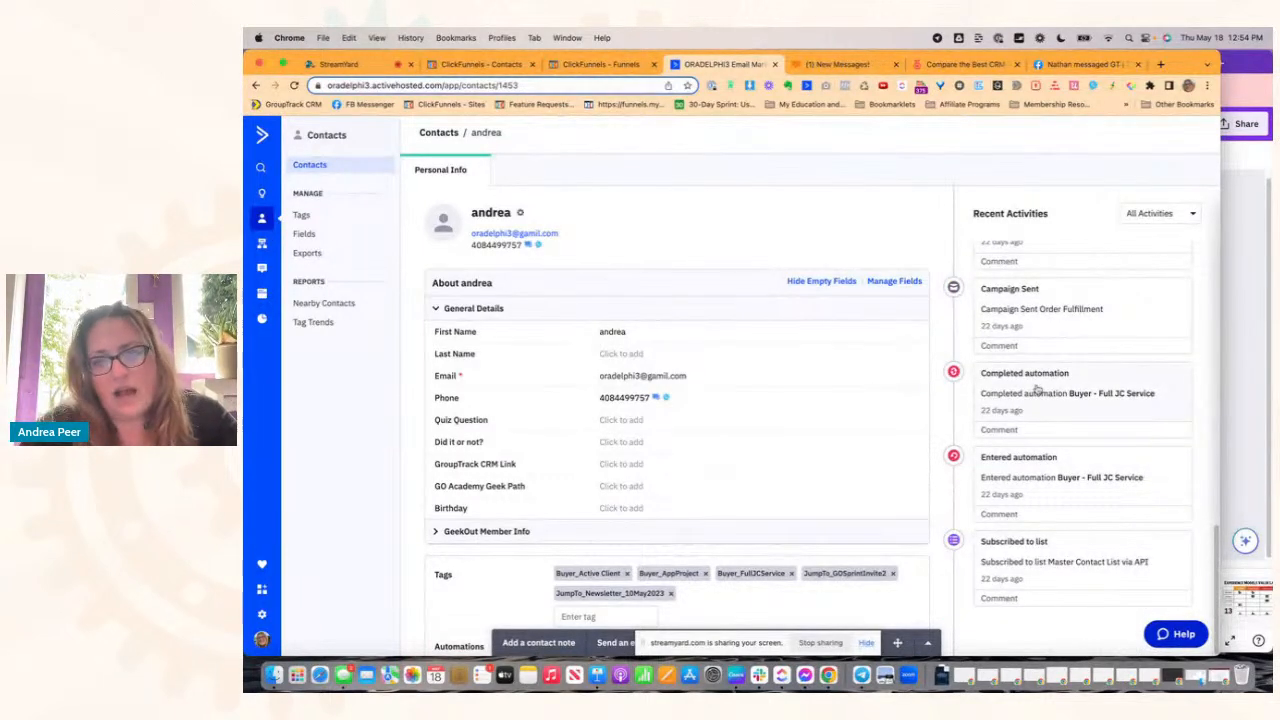
scroll(1040, 400, up, 5)
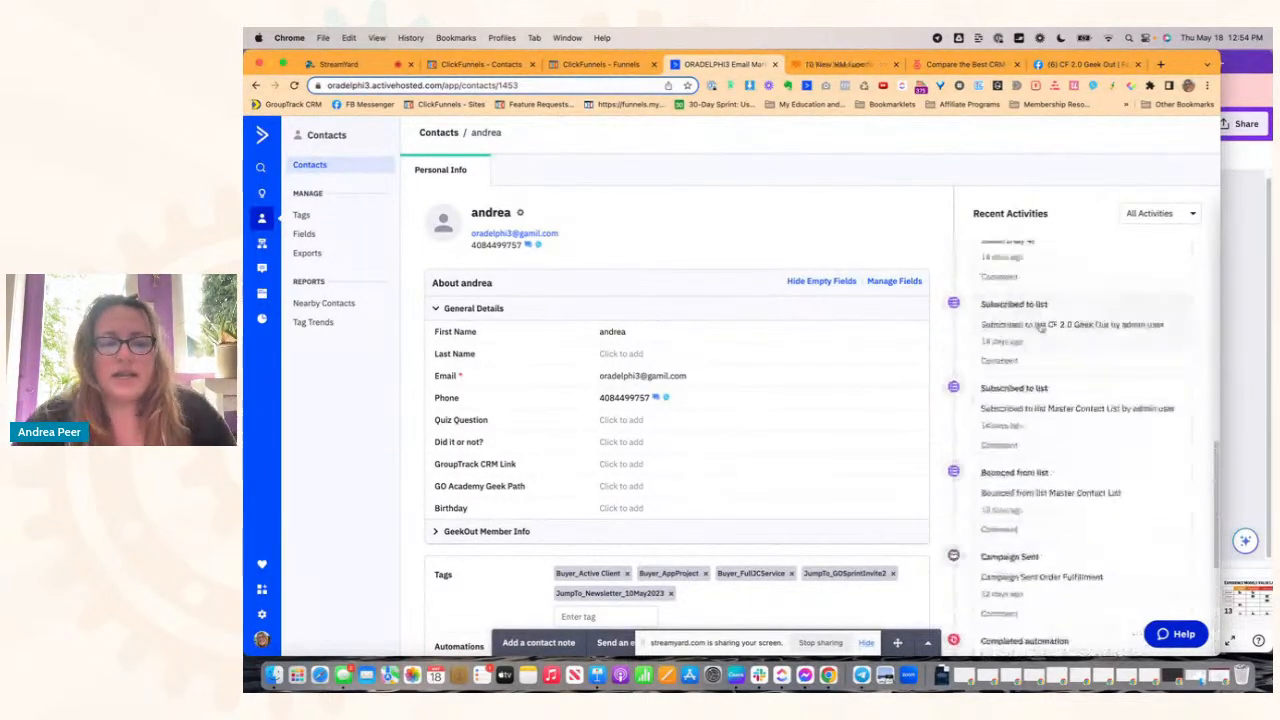
click(527, 643)
text(test)
click(521, 640)
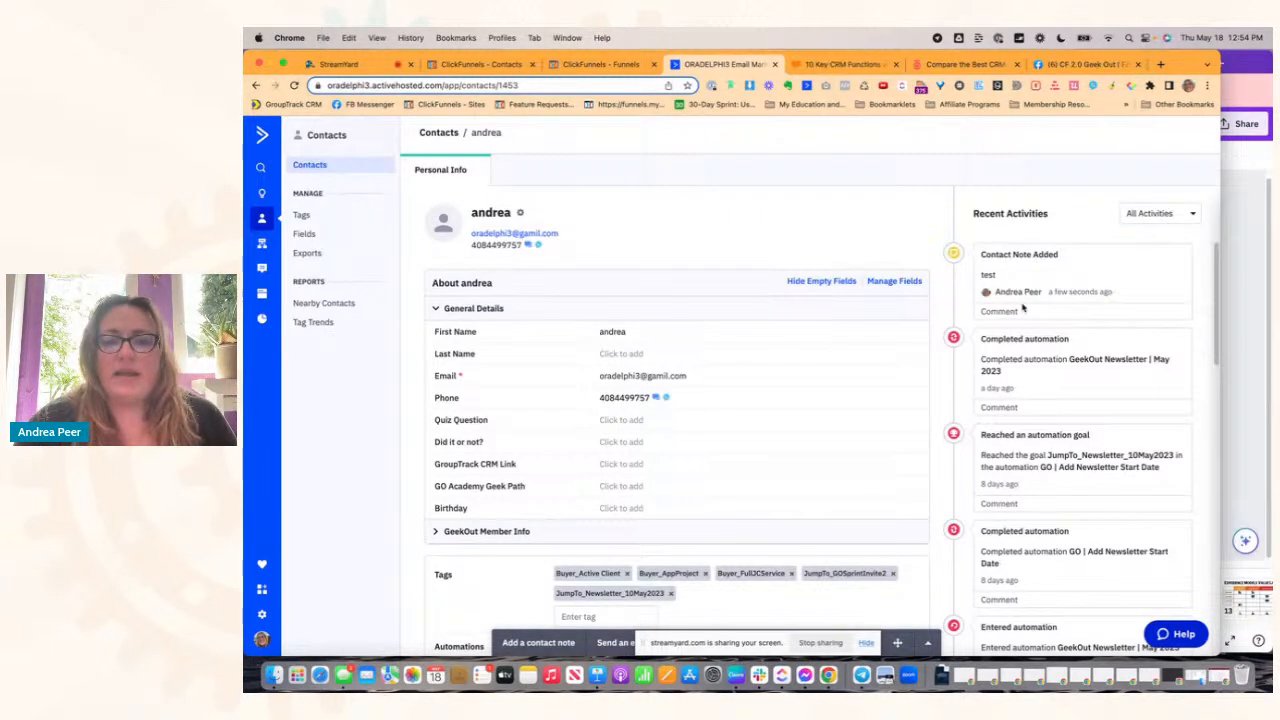
Step: Check the contact's activity and marketing workflow runs in ClickFunnels against the ActiveCampaign record
click(488, 65)
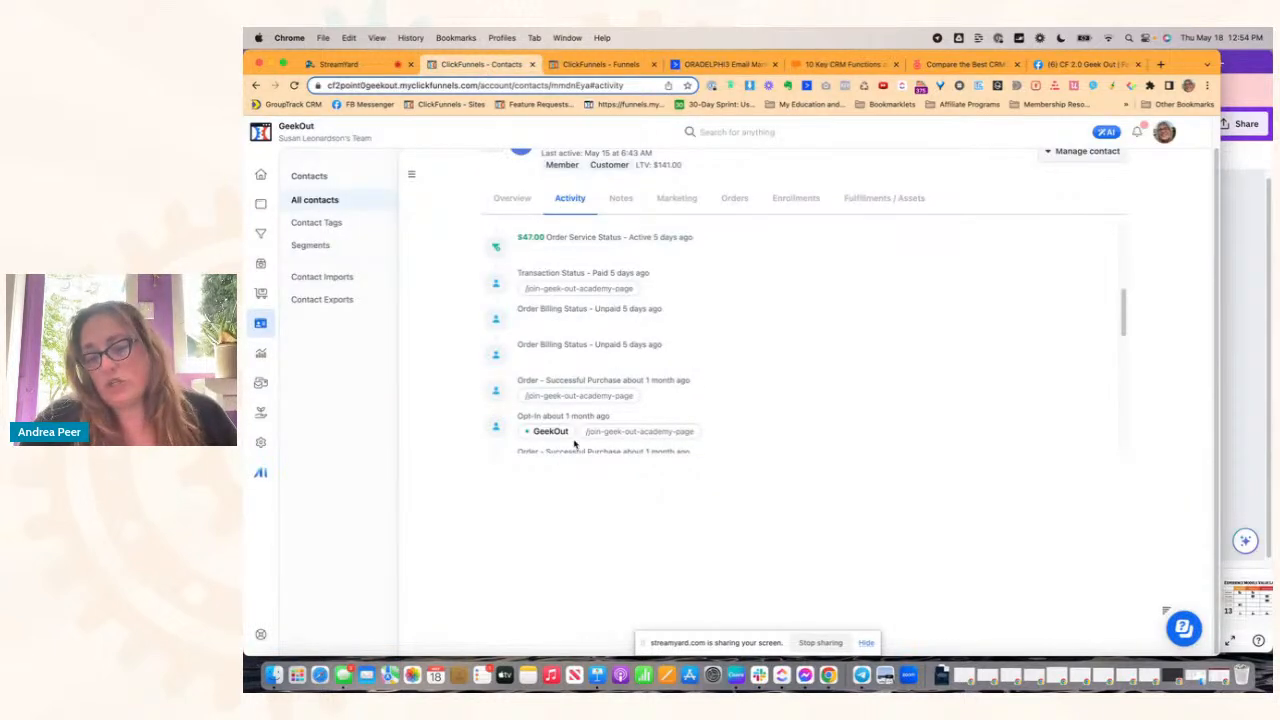
scroll(571, 371, up, 5)
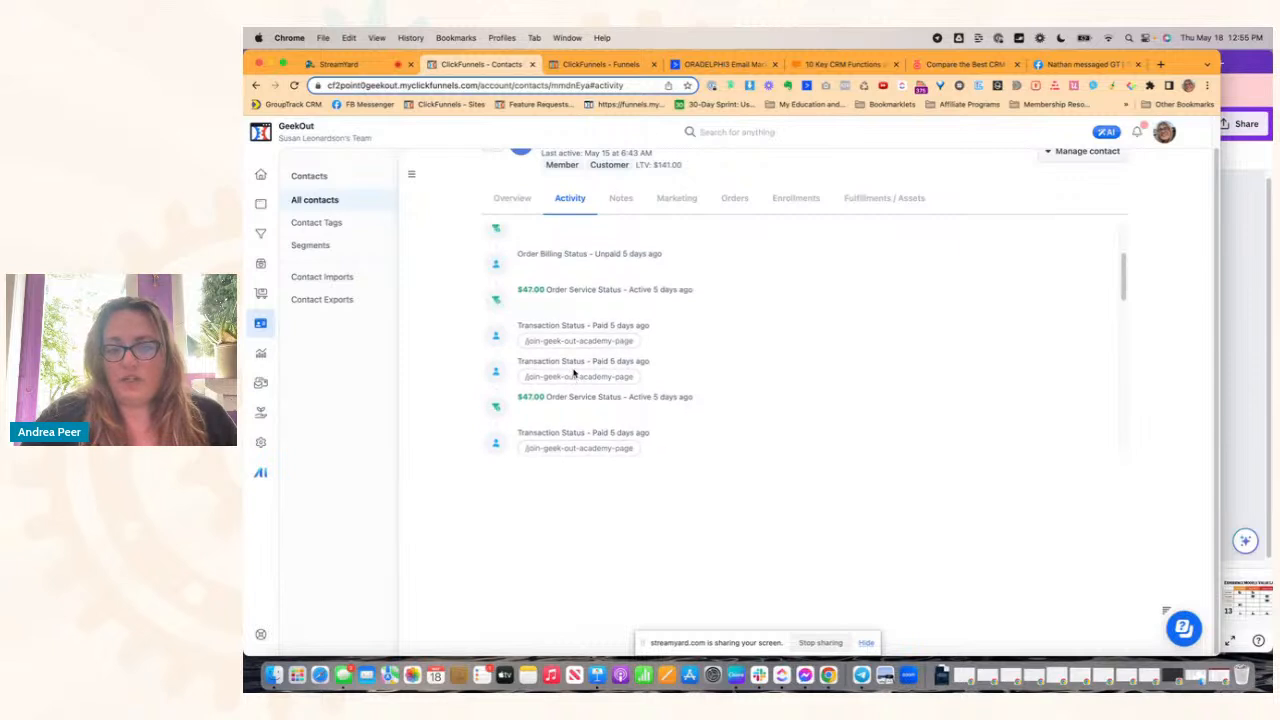
scroll(573, 370, up, 2)
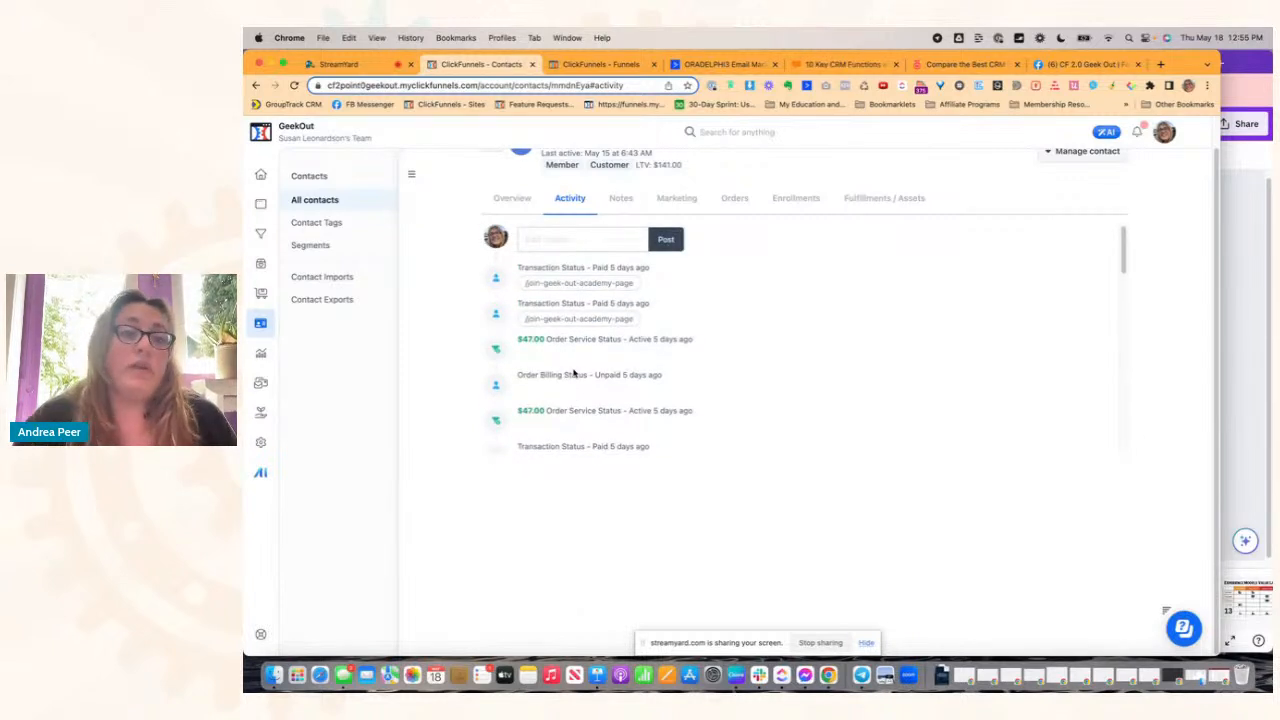
click(674, 199)
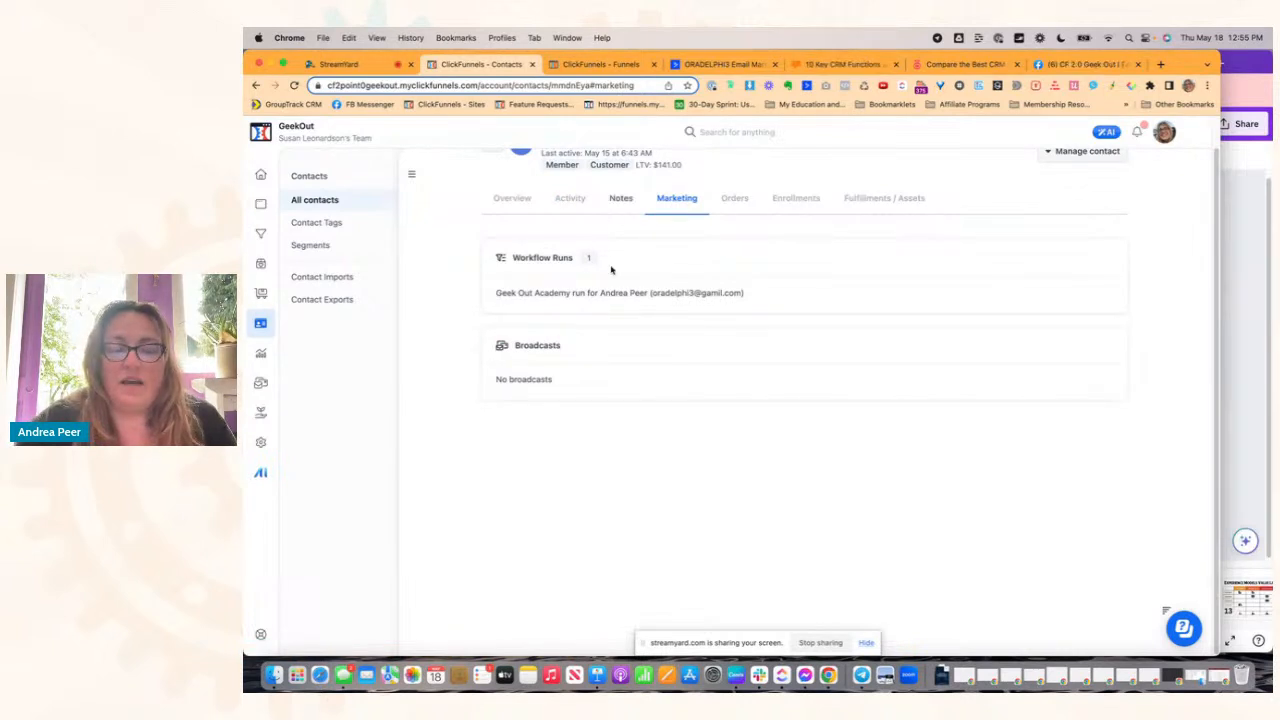
click(580, 201)
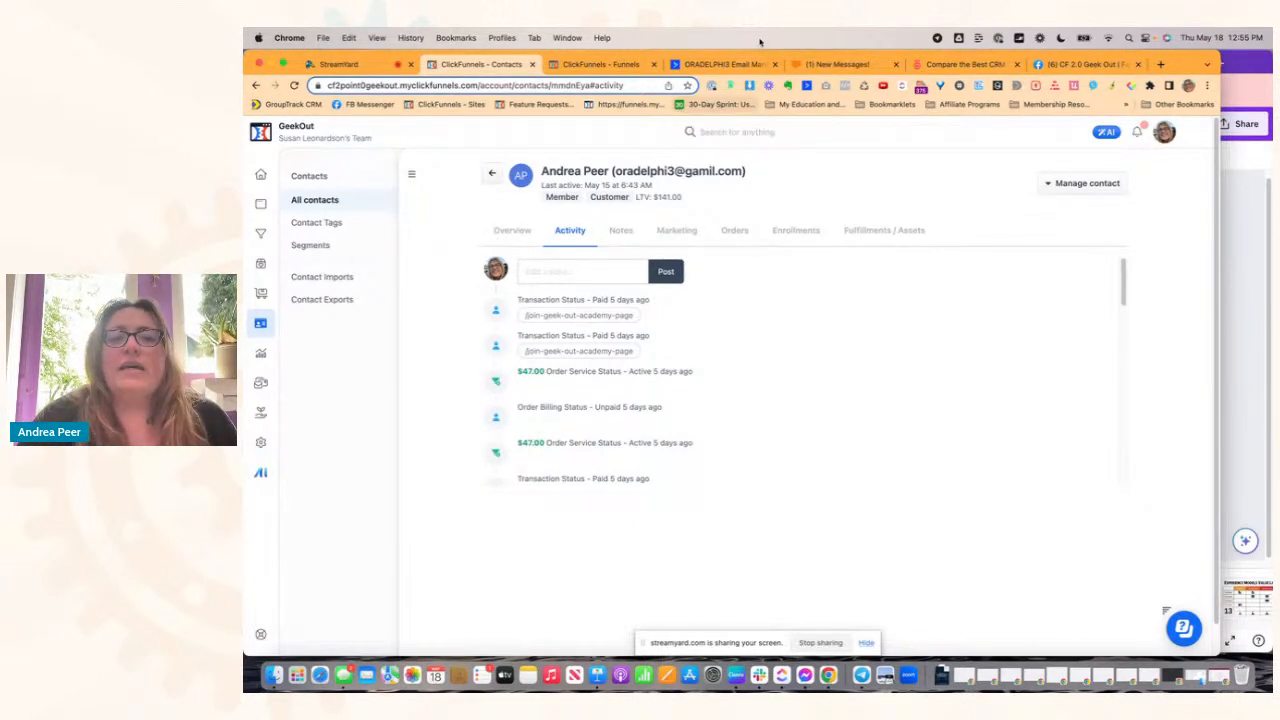
click(712, 64)
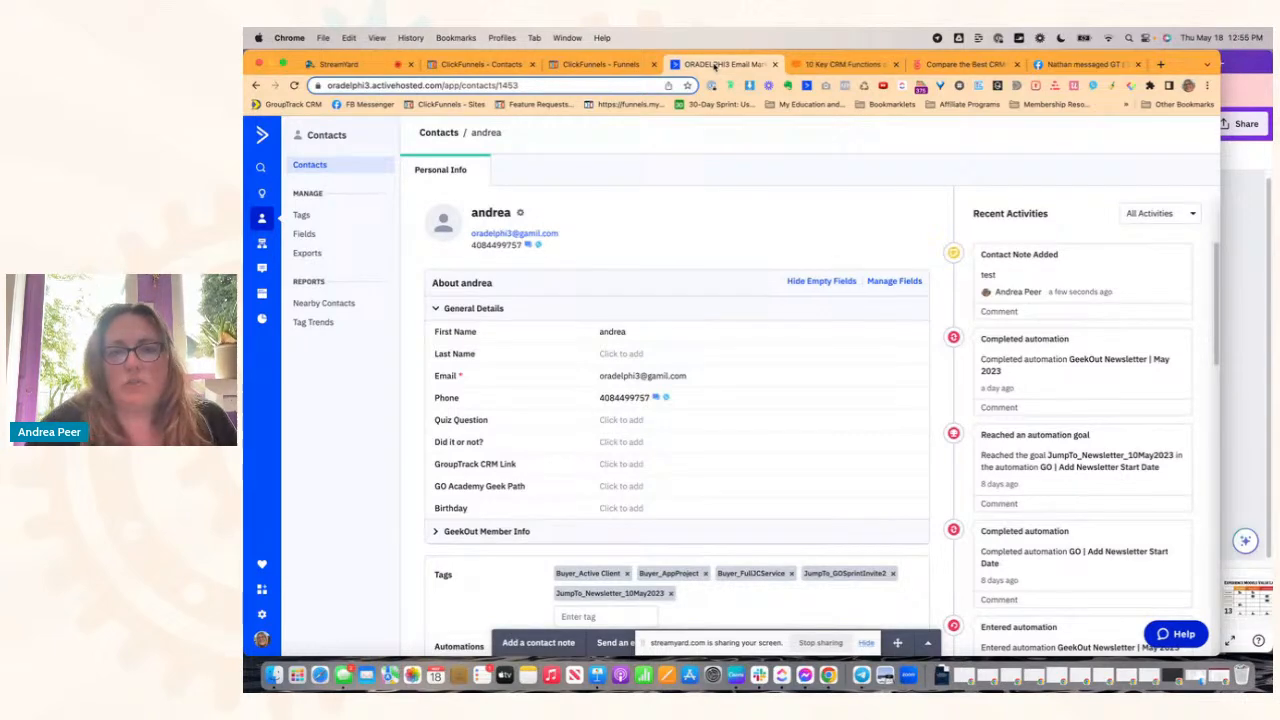
click(480, 64)
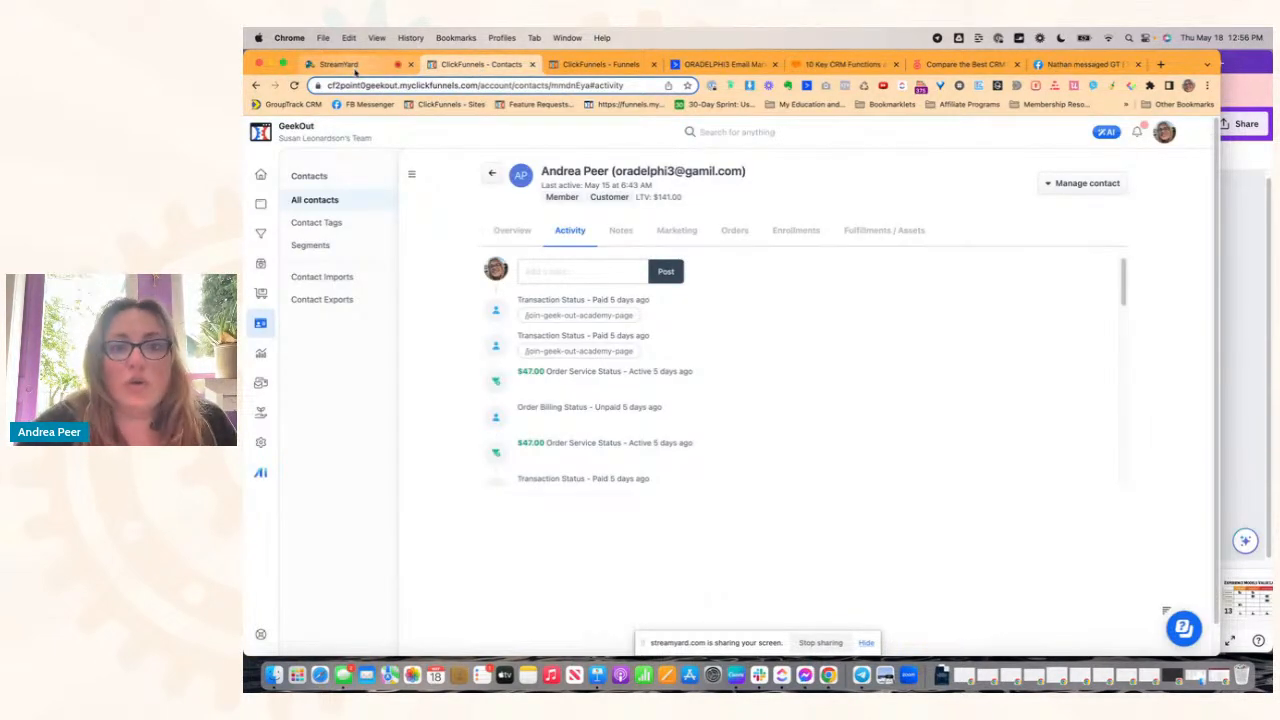
Step: Review the live viewer comments in StreamYard, revisiting the contact's ActiveCampaign and ClickFunnels records in between
click(327, 66)
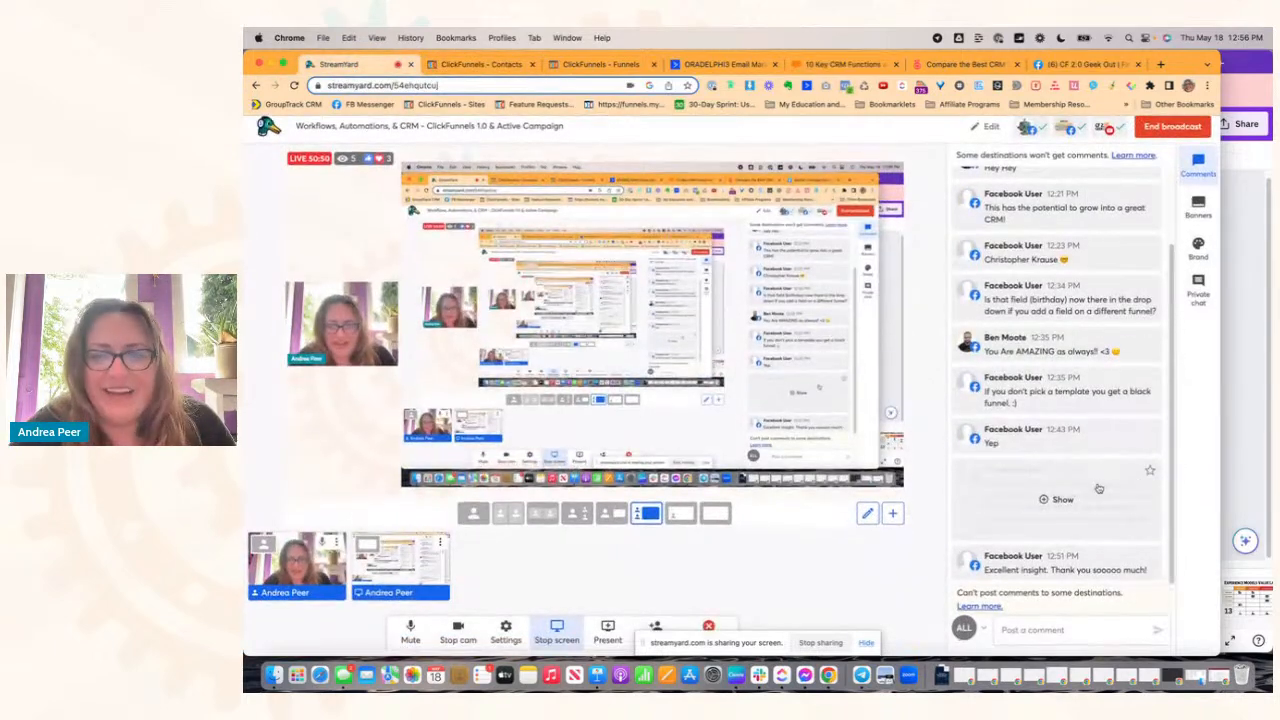
click(1062, 505)
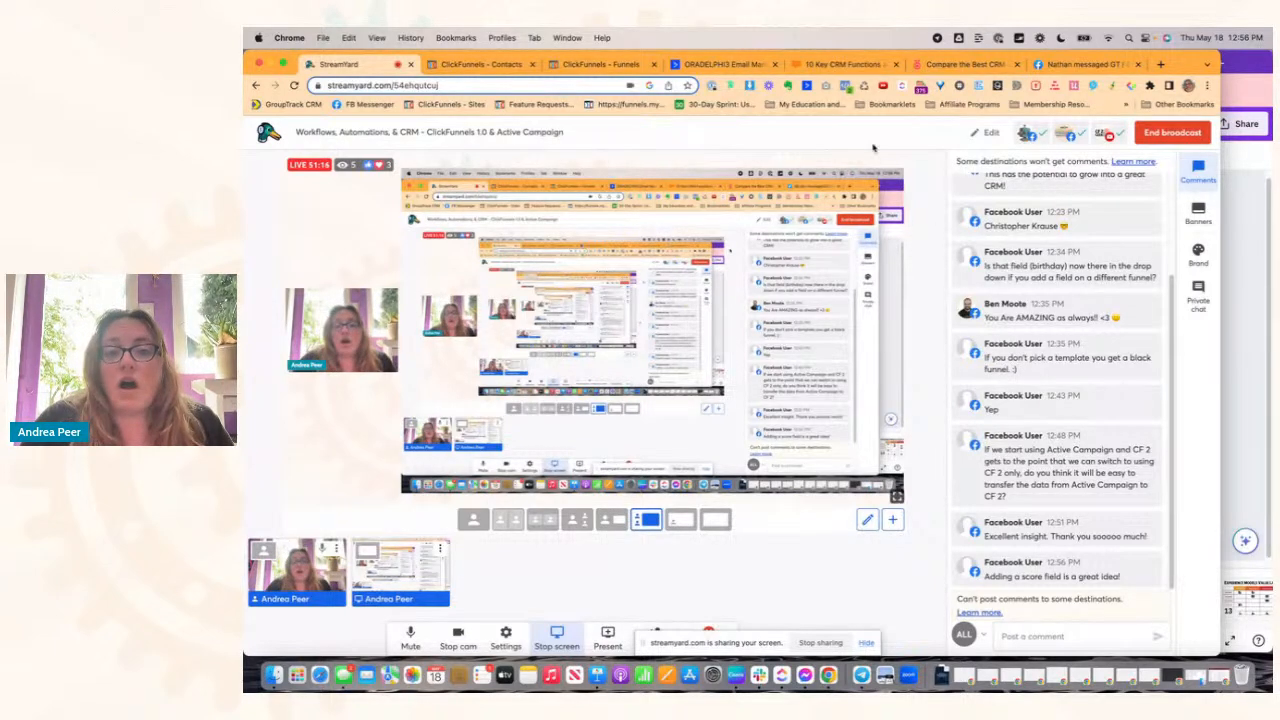
click(728, 64)
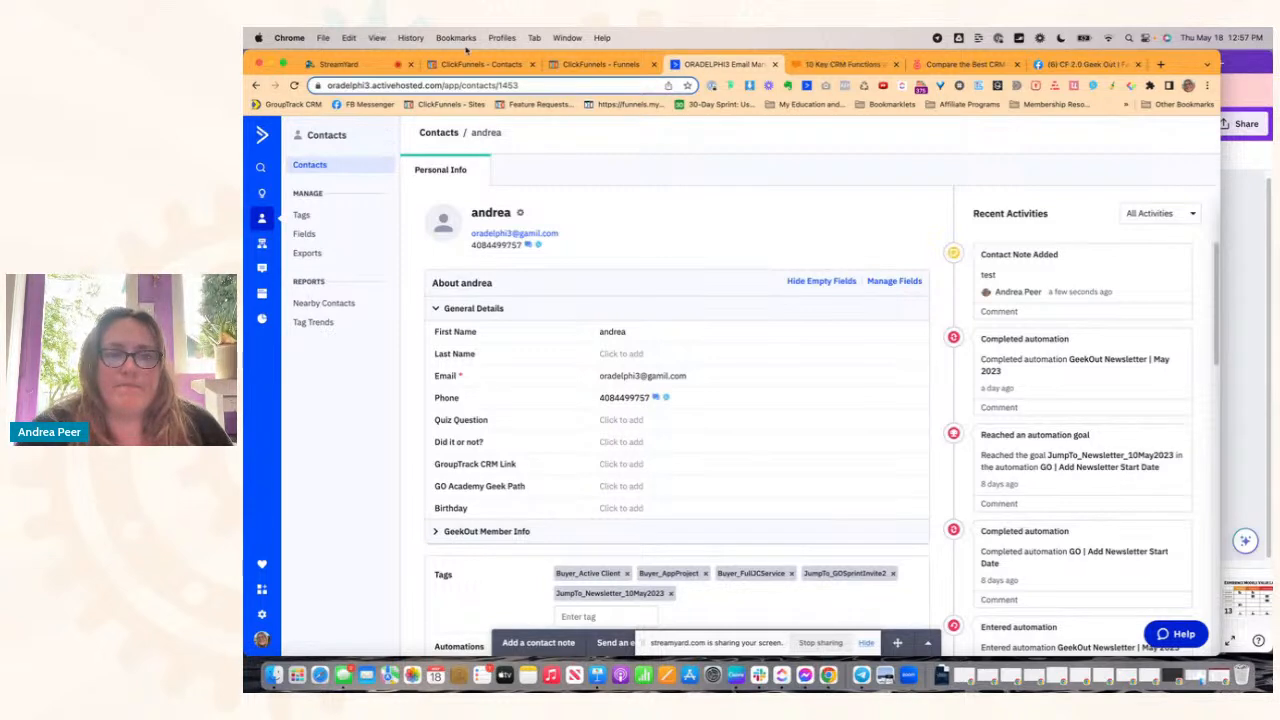
click(483, 64)
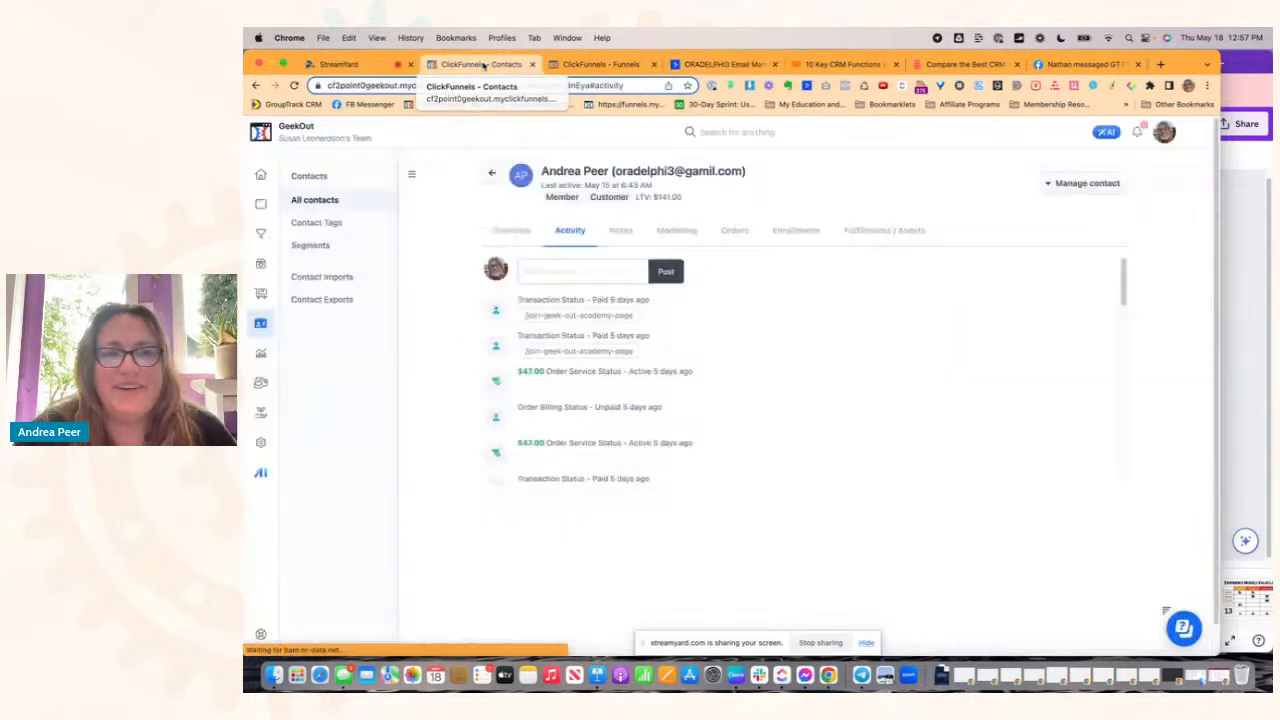
click(354, 66)
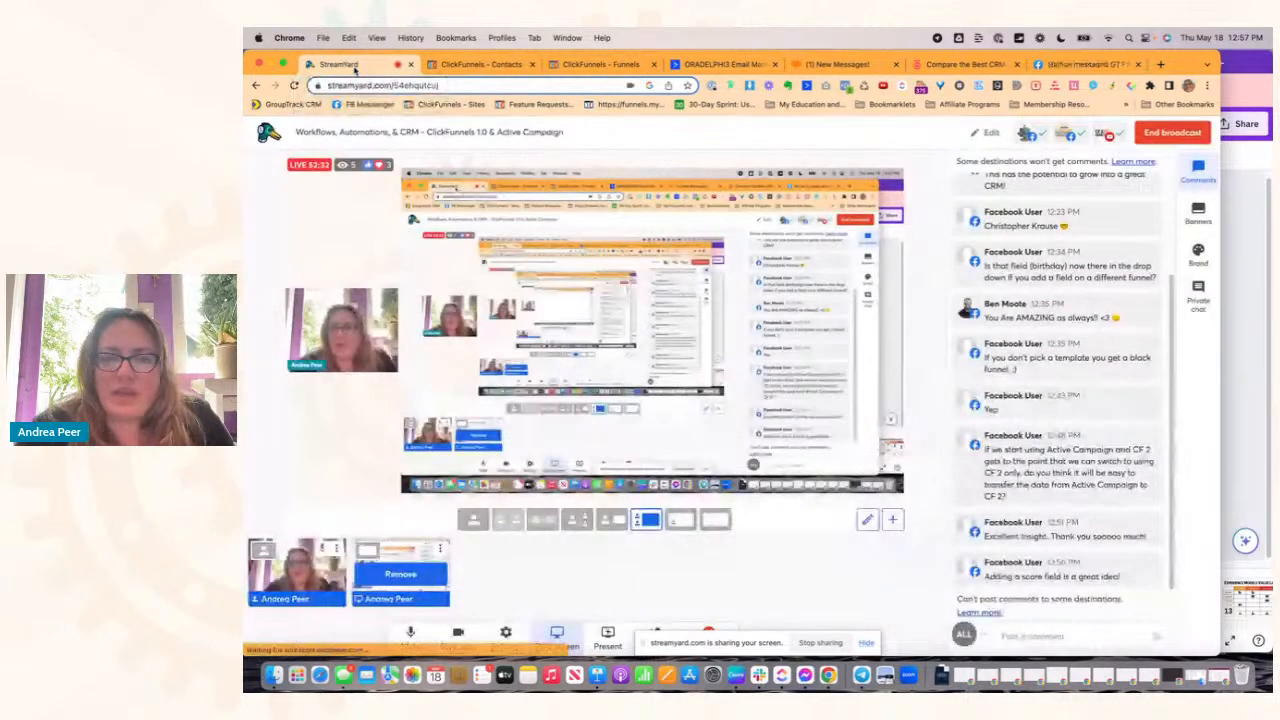